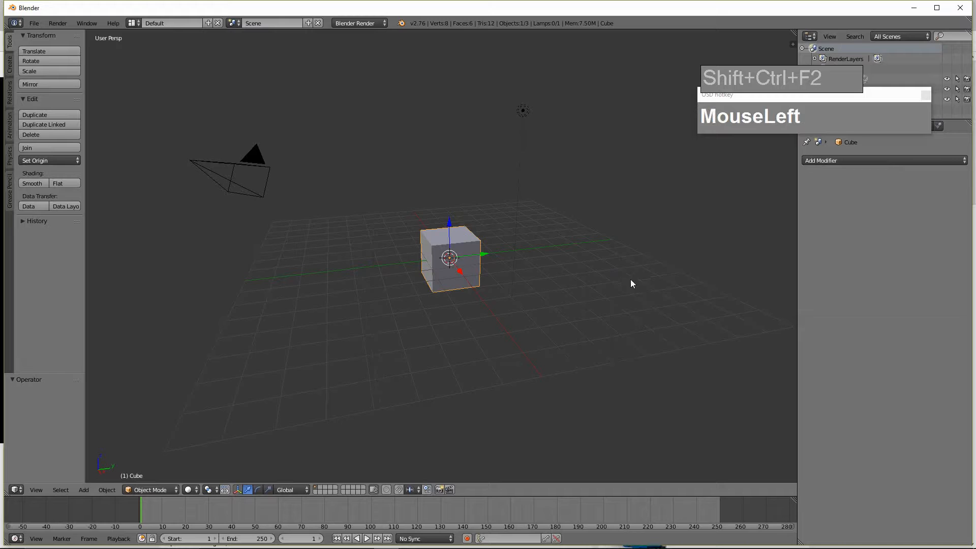
# Step: Switch to Firefox to look at the Blender 2.59 Teapot Modeling Tutorial video page, and return to Blender
pyautogui.moveTo(456, 541)
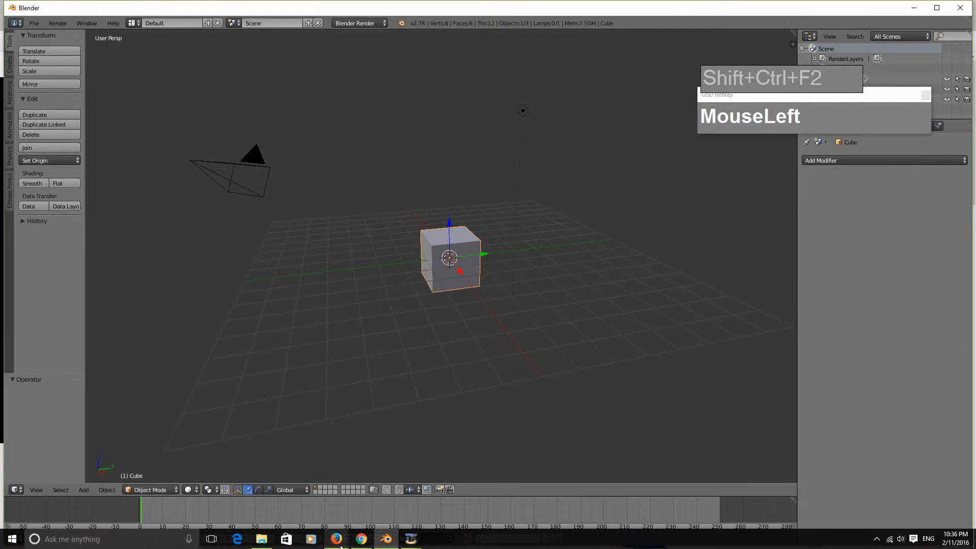
pyautogui.moveTo(337, 543)
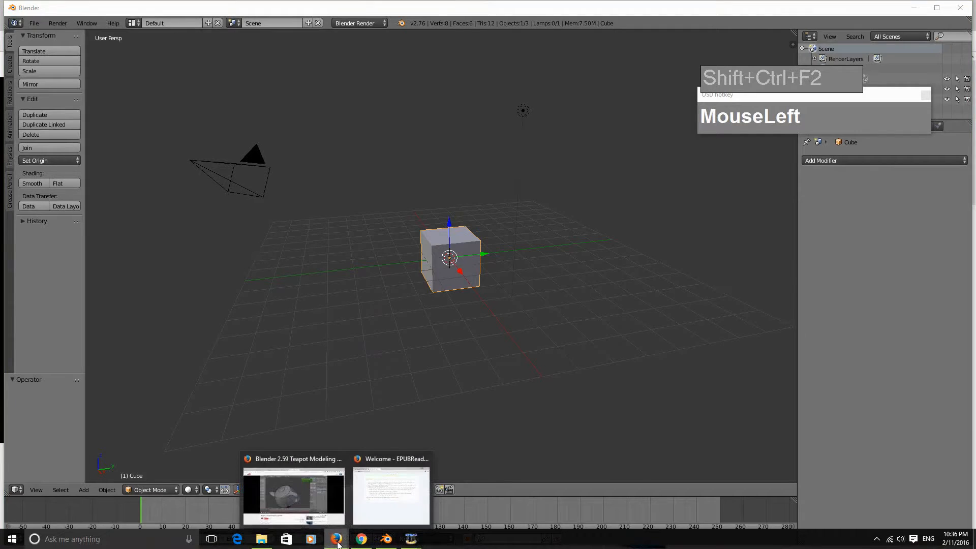
pyautogui.click(313, 493)
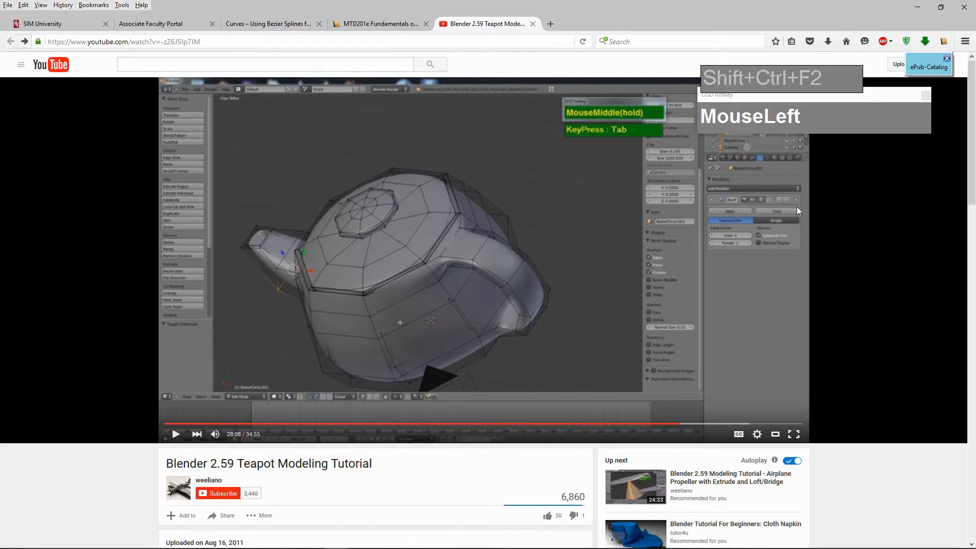
pyautogui.click(918, 7)
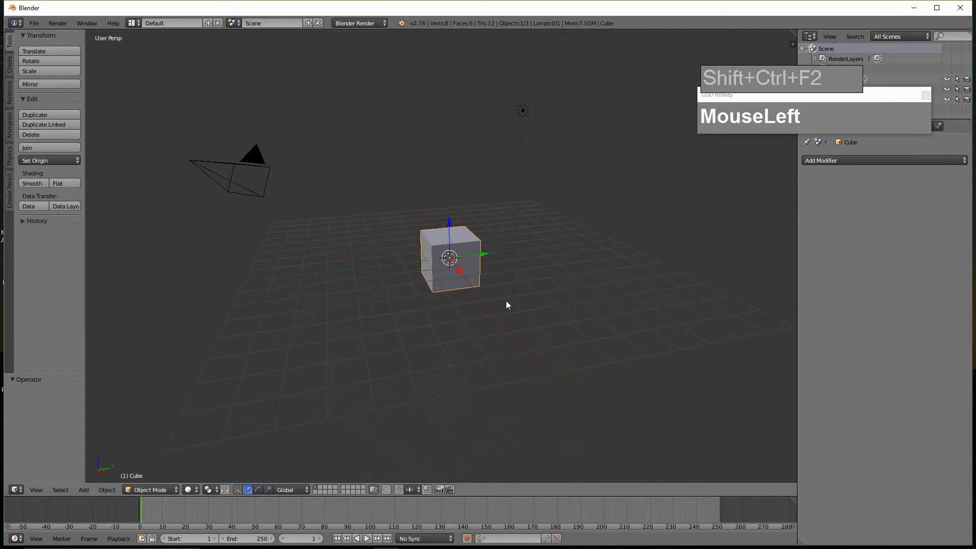
# Step: Delete the default cube from the scene
pyautogui.scroll(1, 506, 300)
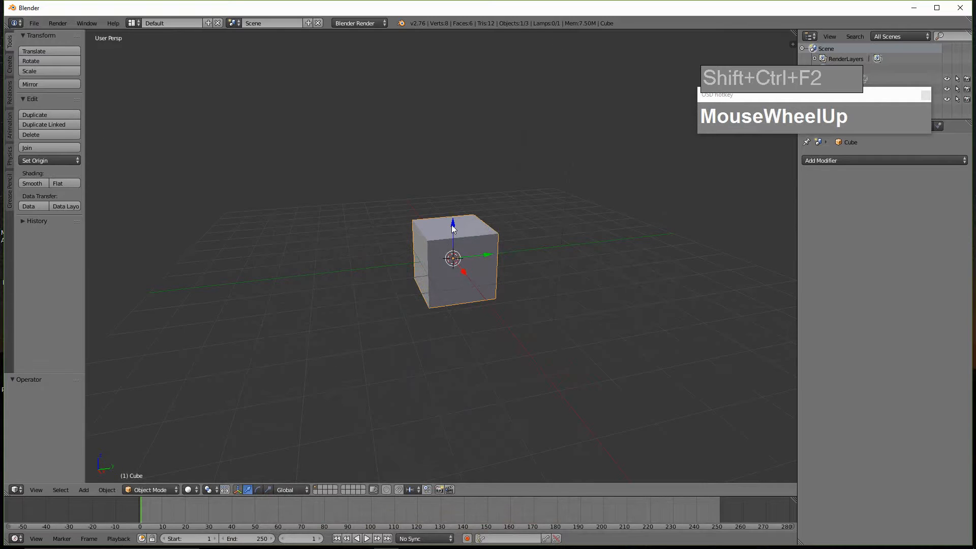
pyautogui.press('x')
pyautogui.click(483, 260)
pyautogui.scroll(1, 480, 271)
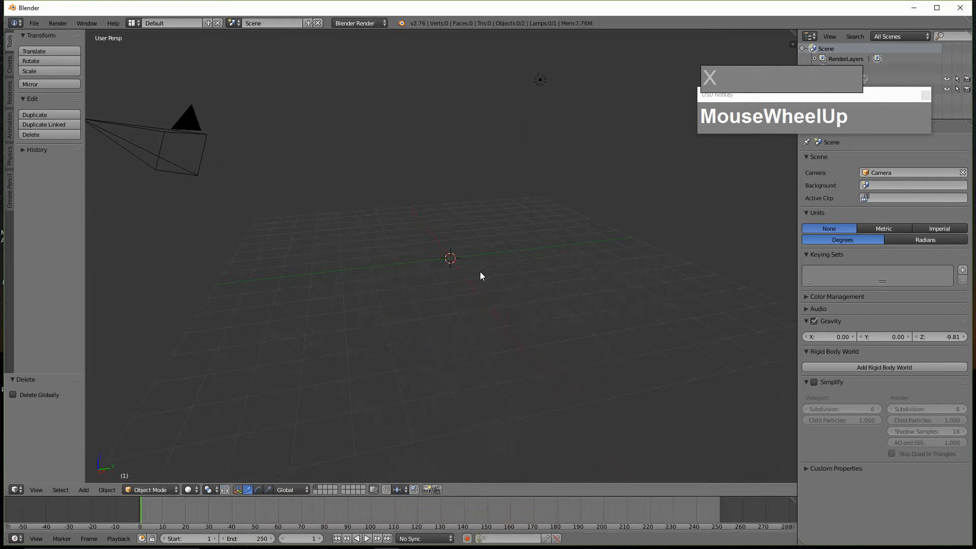
pyautogui.moveTo(760, 87); pyautogui.dragTo(499, 242)
pyautogui.scroll(2, 498, 243)
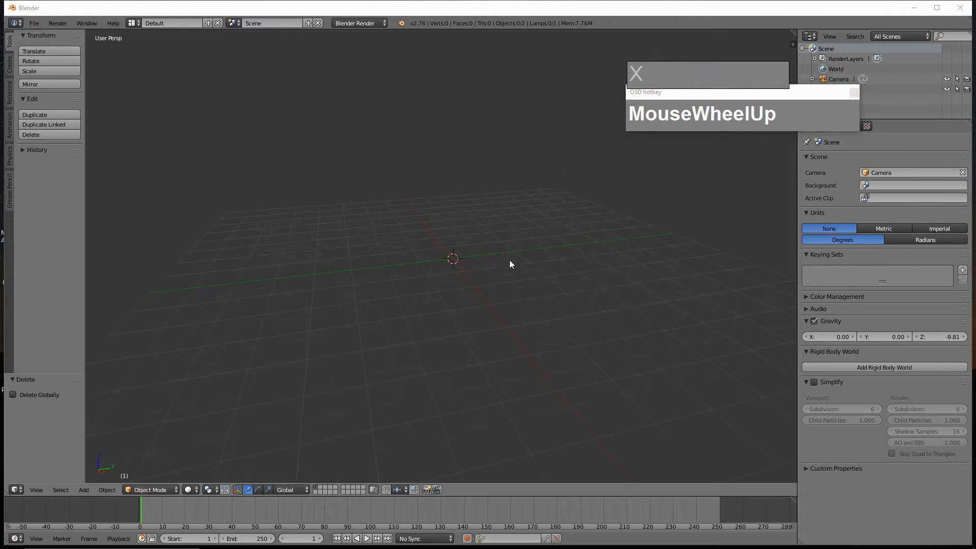
# Step: Add a mesh plane at the scene origin
pyautogui.hotkey('shift', 'a')
pyautogui.rightClick(468, 267)
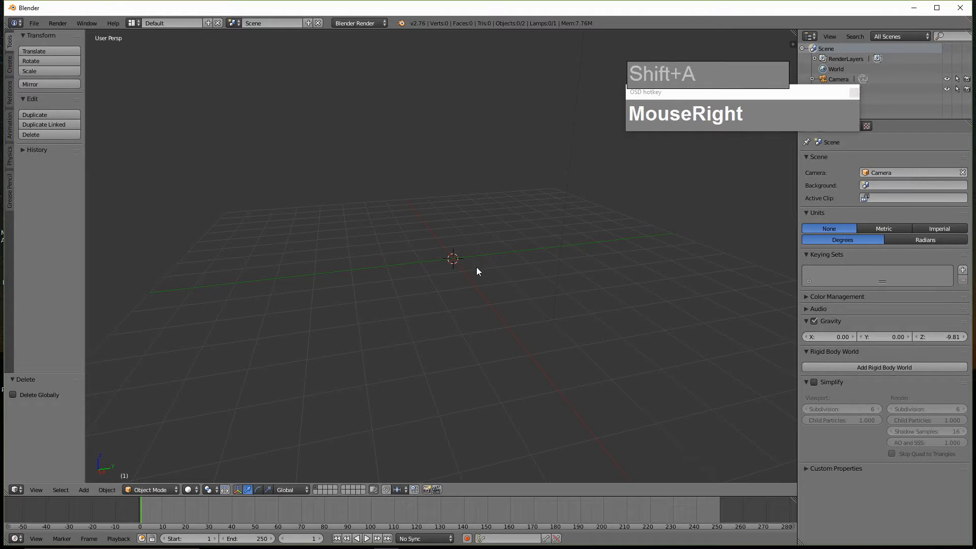
pyautogui.hotkey('shift', 'a')
pyautogui.moveTo(455, 252)
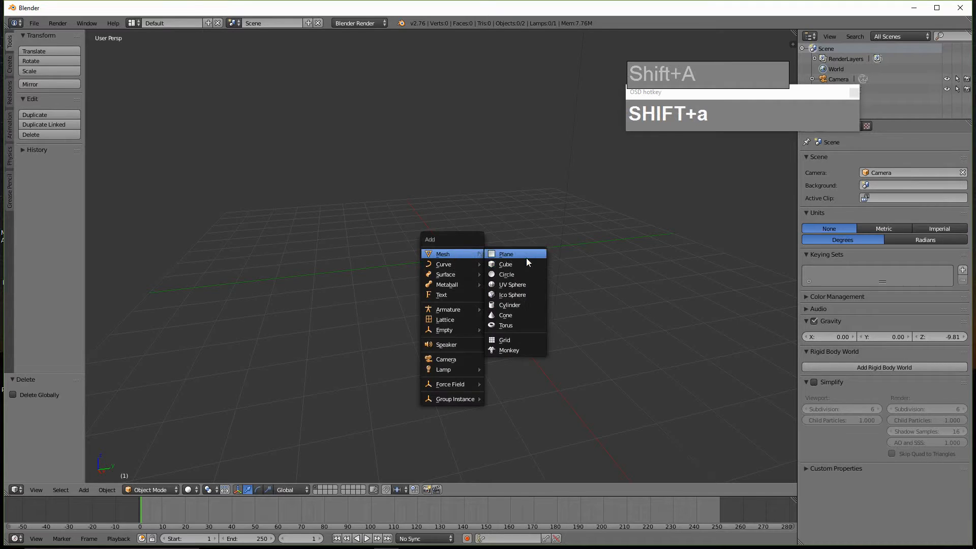
pyautogui.click(526, 256)
pyautogui.scroll(1, 493, 255)
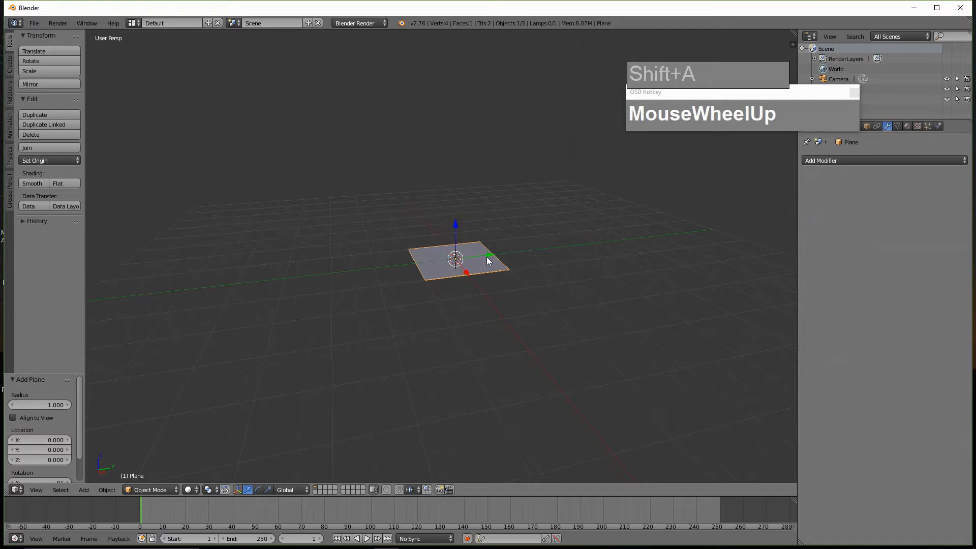
# Step: Switch to the front orthographic view and enter Edit Mode on the plane
pyautogui.press('KP_3')
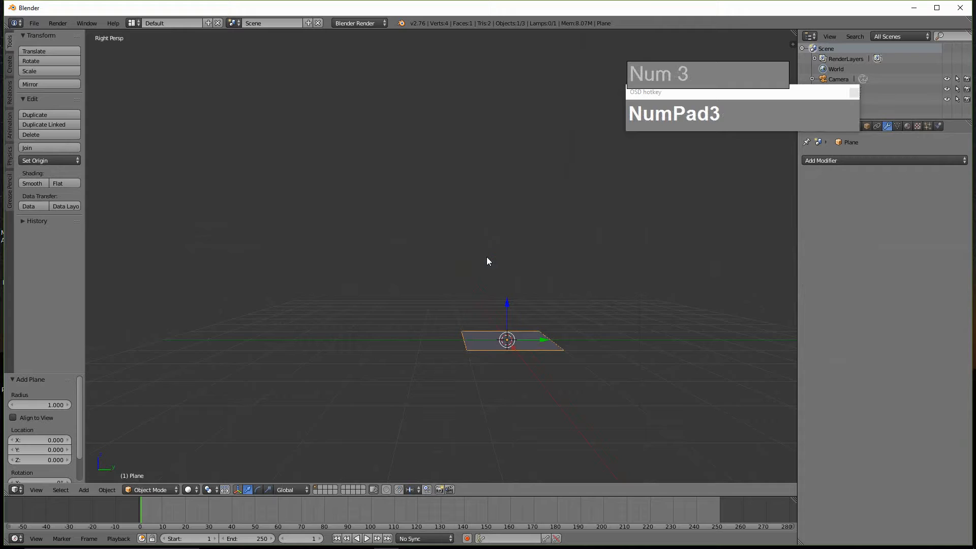
pyautogui.press('KP_1')
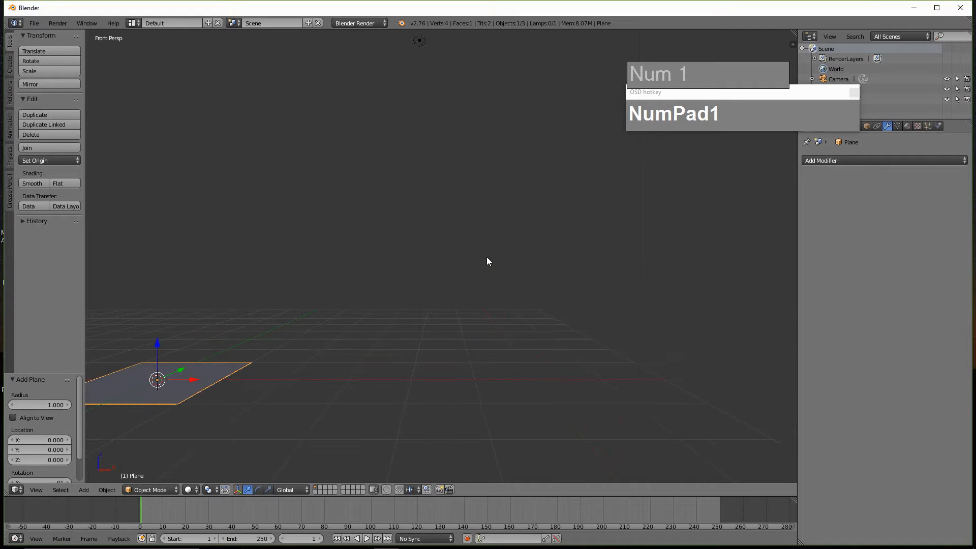
pyautogui.press('KP_5')
pyautogui.scroll(-3, 431, 300)
pyautogui.keyDown('shift'); pyautogui.moveTo(431, 300); pyautogui.dragTo(509, 282, button='middle'); pyautogui.keyUp('shift')
pyautogui.keyDown('shift'); pyautogui.scroll(2, 545, 323); pyautogui.keyUp('shift')
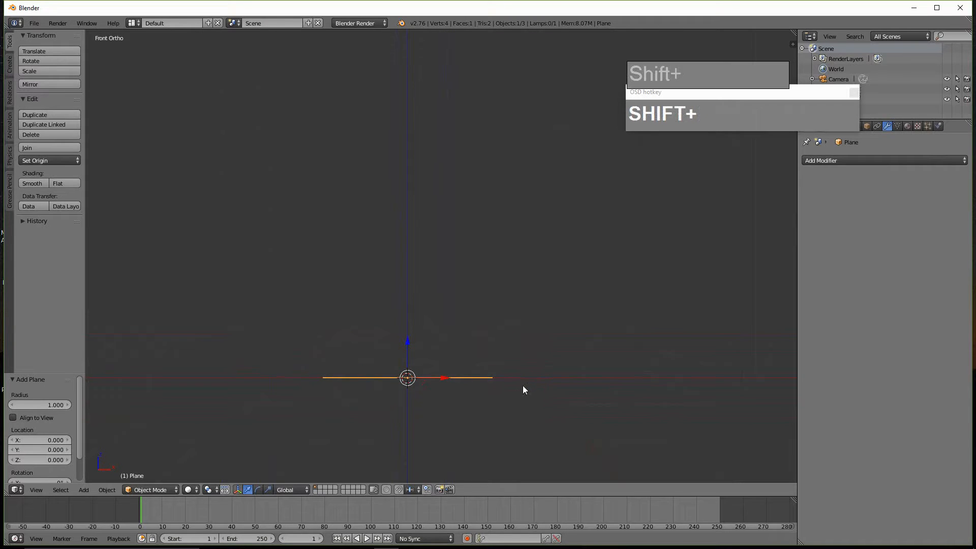
pyautogui.press('Tab')
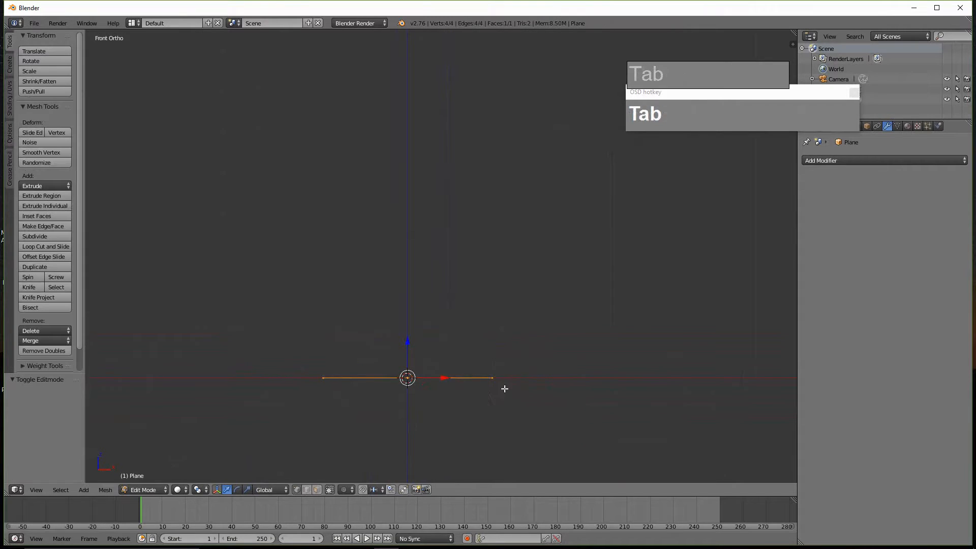
# Step: Duplicate the plane's corner vertex on the positive X side and place the copy about 0.17 units above the origin
pyautogui.rightClick(496, 379)
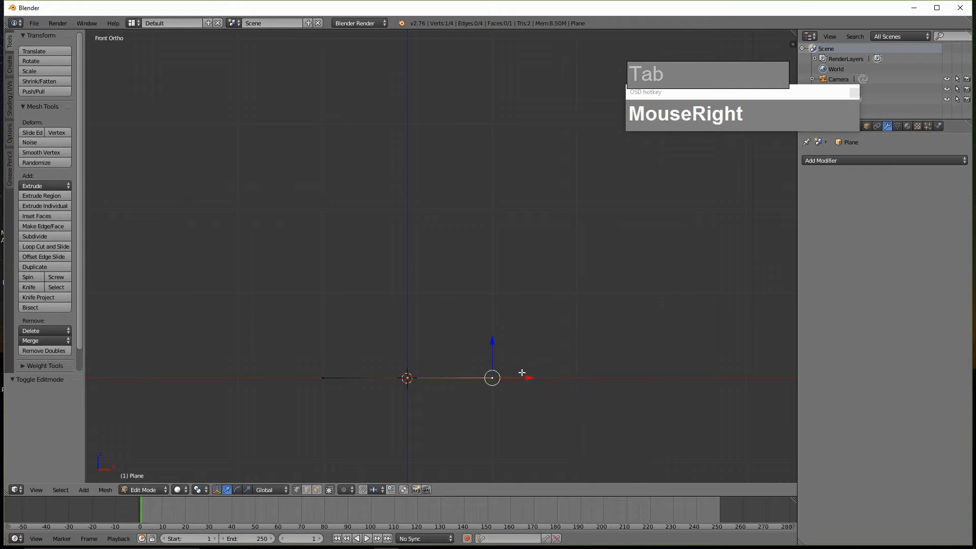
pyautogui.hotkey('shift', 'd')
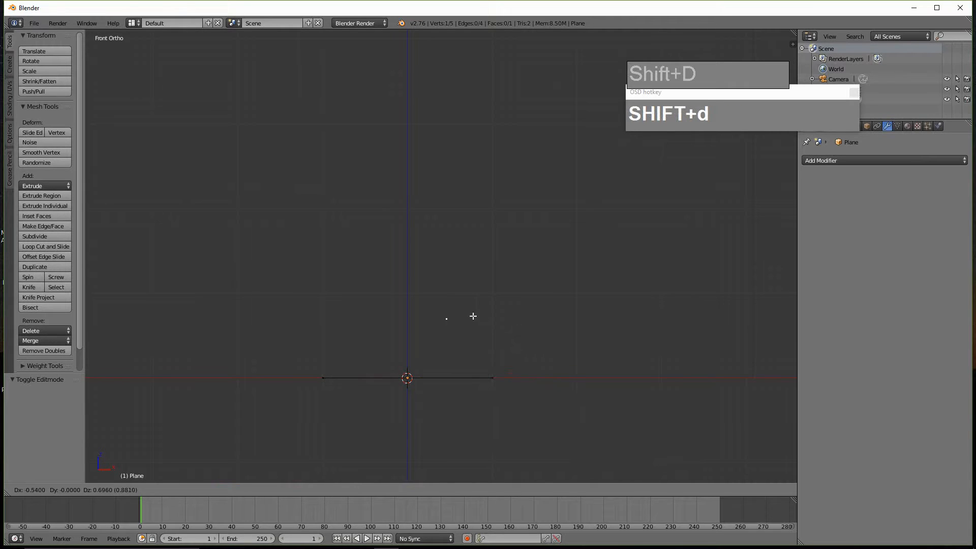
pyautogui.click(435, 359)
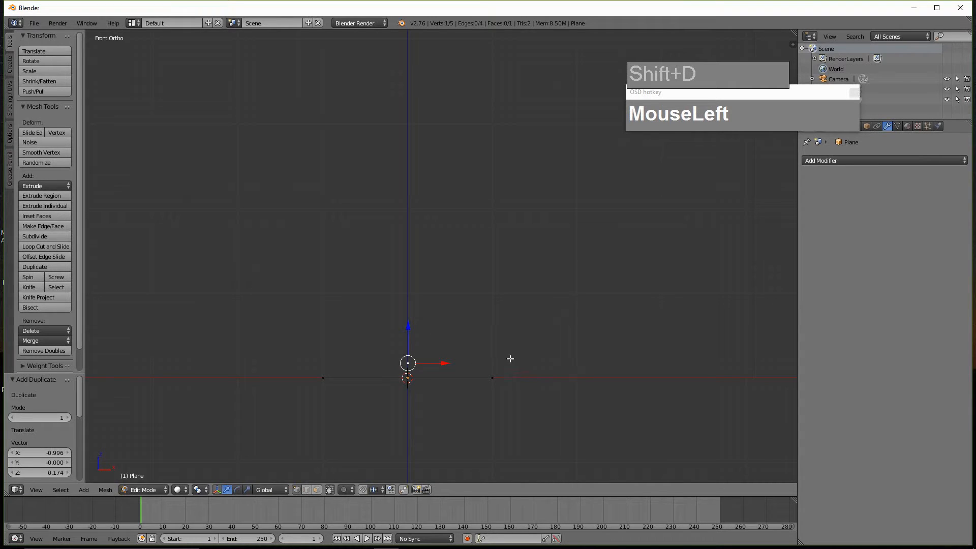
# Step: Extrude a chain of vertices from the duplicated vertex to outline the vessel's outer profile: flat base, rounded belly, narrow neck and flared lip
pyautogui.press('ctrl')
pyautogui.keyDown('ctrl'); pyautogui.rightClick(461, 362); pyautogui.keyUp('ctrl')
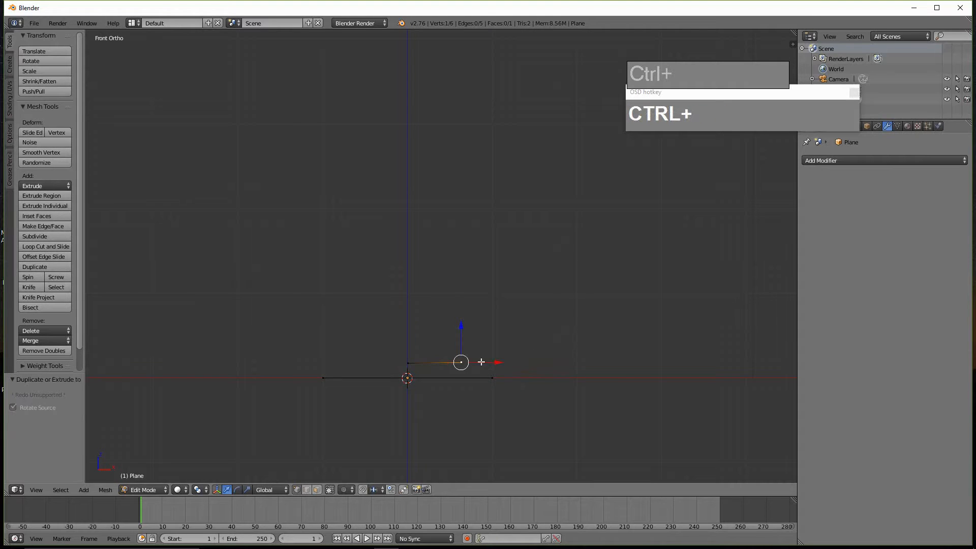
pyautogui.keyDown('ctrl'); pyautogui.rightClick(509, 352); pyautogui.keyUp('ctrl')
pyautogui.keyDown('ctrl'); pyautogui.rightClick(524, 326); pyautogui.keyUp('ctrl')
pyautogui.keyDown('ctrl'); pyautogui.click(533, 281); pyautogui.keyUp('ctrl')
pyautogui.keyDown('ctrl'); pyautogui.click(524, 239); pyautogui.keyUp('ctrl')
pyautogui.keyDown('ctrl'); pyautogui.click(496, 228); pyautogui.keyUp('ctrl')
pyautogui.keyDown('ctrl'); pyautogui.click(458, 212); pyautogui.keyUp('ctrl')
pyautogui.keyDown('ctrl'); pyautogui.click(442, 182); pyautogui.keyUp('ctrl')
pyautogui.keyDown('ctrl'); pyautogui.click(468, 151); pyautogui.keyUp('ctrl')
pyautogui.keyDown('ctrl'); pyautogui.click(490, 134); pyautogui.keyUp('ctrl')
# Step: Continue the vertex chain across the lip and back down inside the outer profile, ending at the central axis above the base
pyautogui.keyDown('ctrl'); pyautogui.click(477, 125); pyautogui.keyUp('ctrl')
pyautogui.keyDown('ctrl'); pyautogui.click(459, 146); pyautogui.keyUp('ctrl')
pyautogui.keyDown('ctrl'); pyautogui.click(432, 176); pyautogui.keyUp('ctrl')
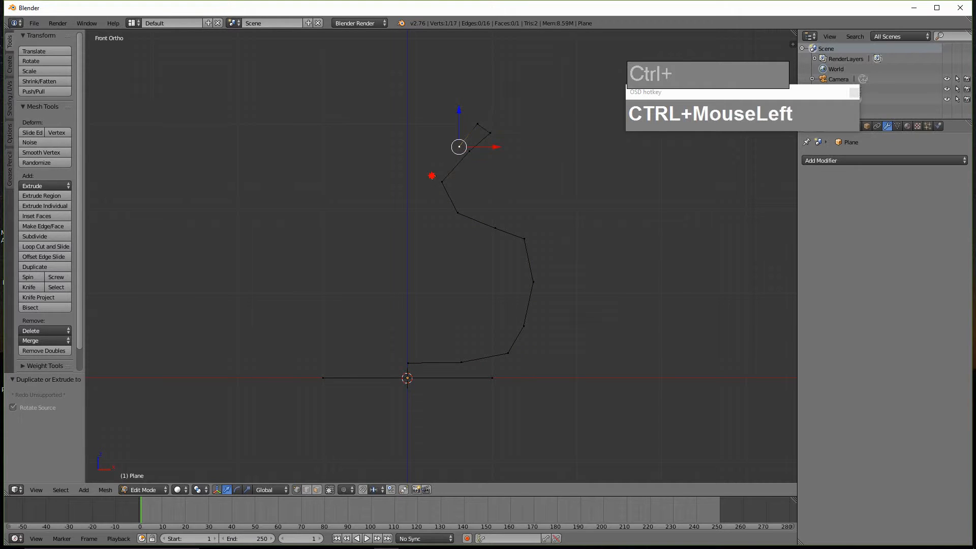
pyautogui.keyDown('ctrl'); pyautogui.click(448, 218); pyautogui.keyUp('ctrl')
pyautogui.keyDown('ctrl'); pyautogui.click(493, 237); pyautogui.keyUp('ctrl')
pyautogui.keyDown('ctrl'); pyautogui.click(521, 280); pyautogui.keyUp('ctrl')
pyautogui.keyDown('ctrl'); pyautogui.click(513, 323); pyautogui.keyUp('ctrl')
pyautogui.keyDown('ctrl'); pyautogui.click(500, 345); pyautogui.keyUp('ctrl')
pyautogui.keyDown('ctrl'); pyautogui.click(462, 351); pyautogui.keyUp('ctrl')
pyautogui.keyDown('ctrl'); pyautogui.click(406, 352); pyautogui.keyUp('ctrl')
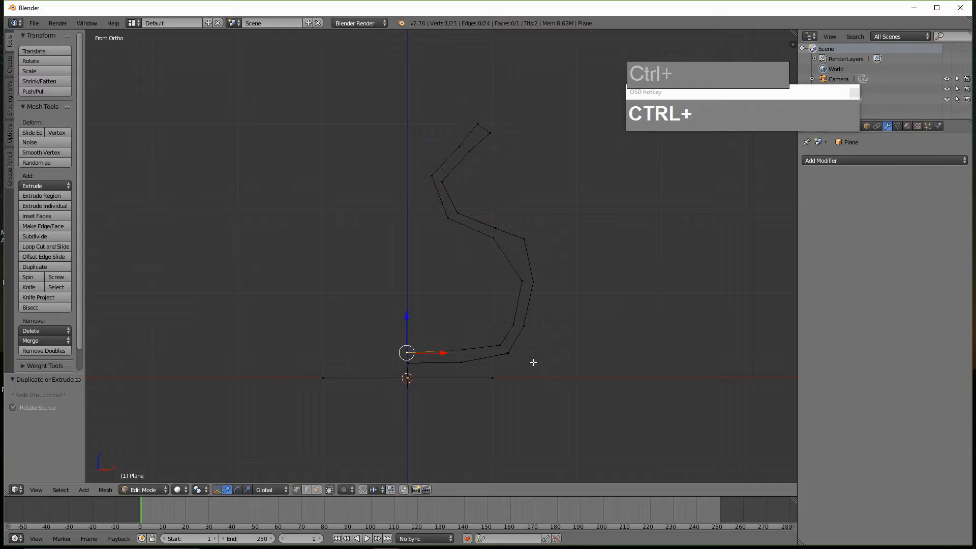
# Step: Delete all the original plane's vertices lying on the X axis, keeping only the drawn profile
pyautogui.keyDown('ctrl'); pyautogui.rightClick(437, 399); pyautogui.keyUp('ctrl')
pyautogui.press('b')
pyautogui.moveTo(554, 414); pyautogui.dragTo(285, 375)
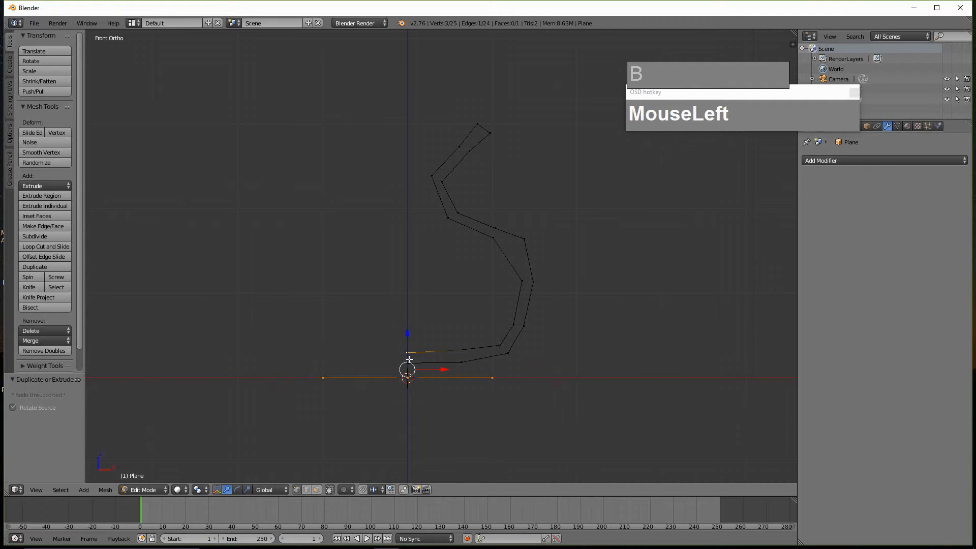
pyautogui.press('a')
pyautogui.press('b')
pyautogui.moveTo(290, 371); pyautogui.dragTo(507, 403)
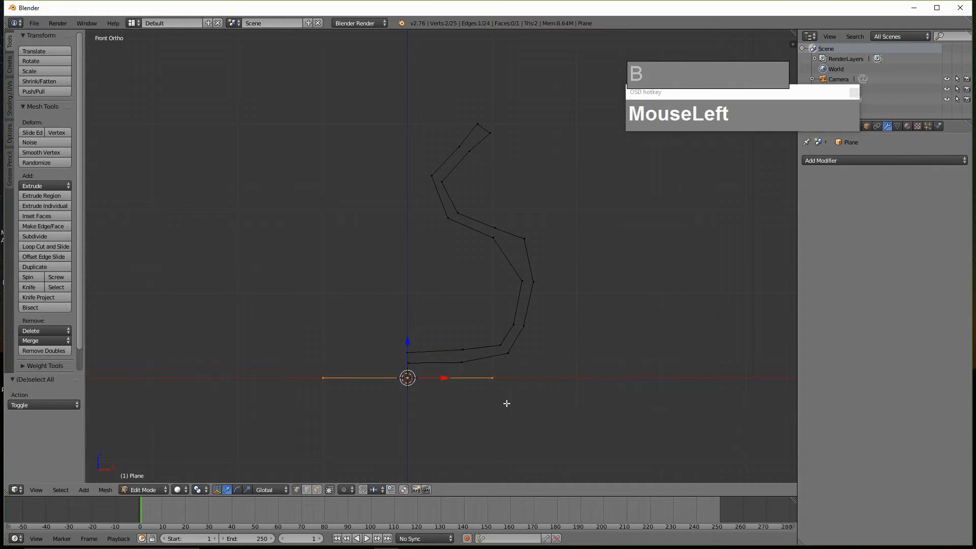
pyautogui.press('Delete')
pyautogui.click(493, 384)
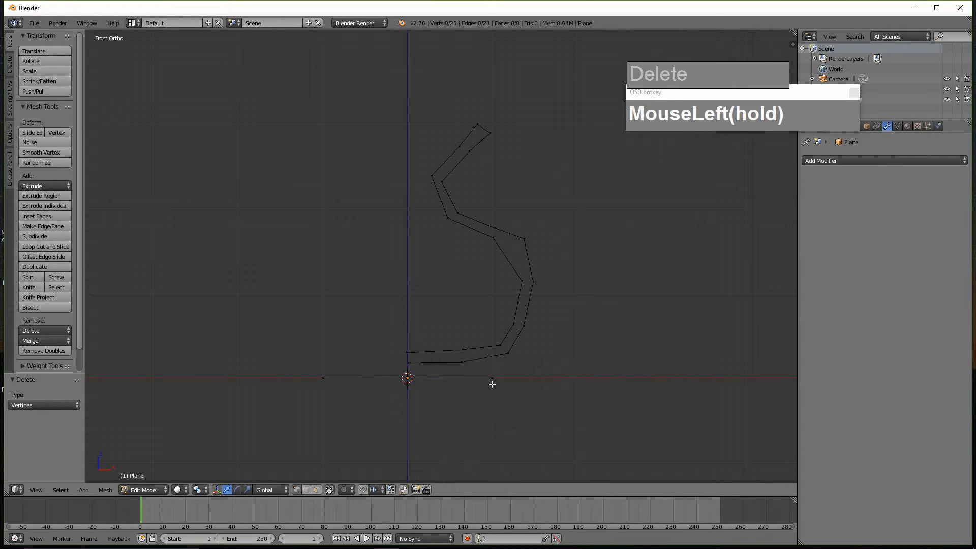
pyautogui.press('b')
pyautogui.moveTo(538, 401); pyautogui.dragTo(272, 367)
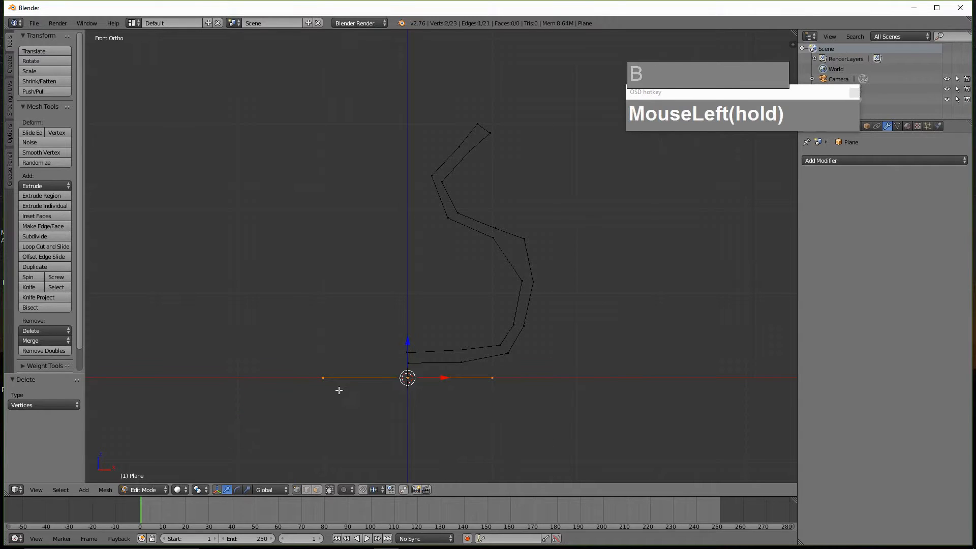
pyautogui.press('Delete')
pyautogui.click(402, 406)
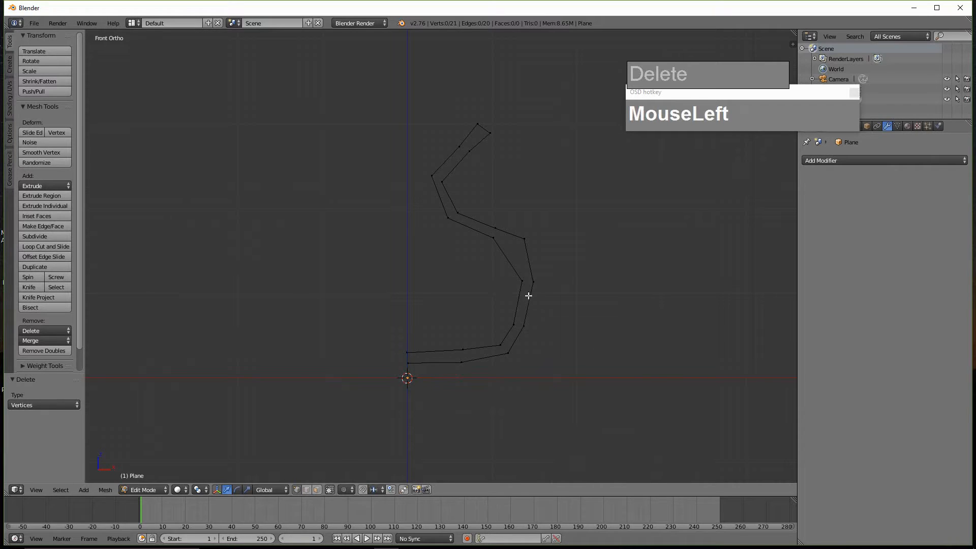
# Step: Select the whole linked profile and move it down 0.174 along Z to rest on the X axis
pyautogui.press('l')
pyautogui.moveTo(477, 223); pyautogui.dragTo(480, 238)
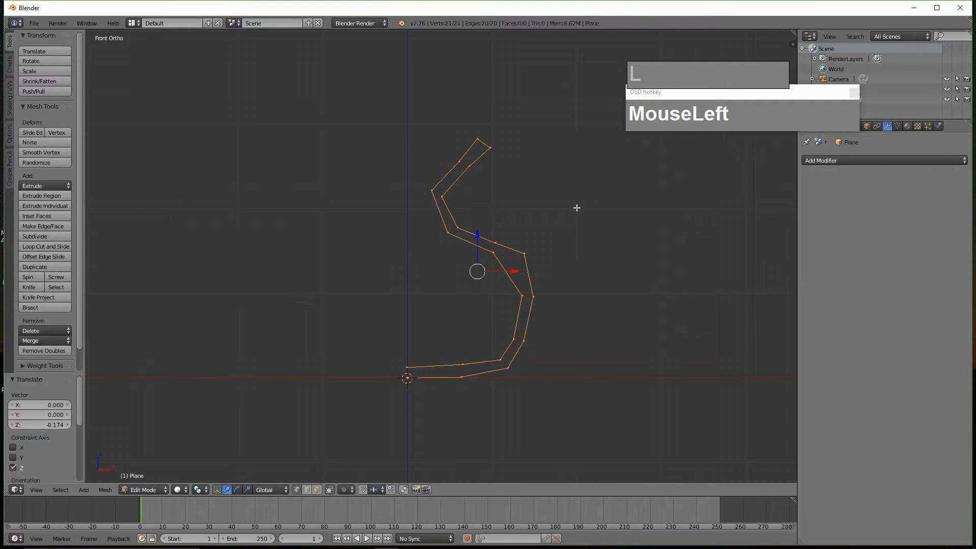
# Step: Move the inner shoulder vertex by about -0.048 in X and 0.042 in Z, and the outer one by about -0.084 and -0.108
pyautogui.rightClick(500, 273)
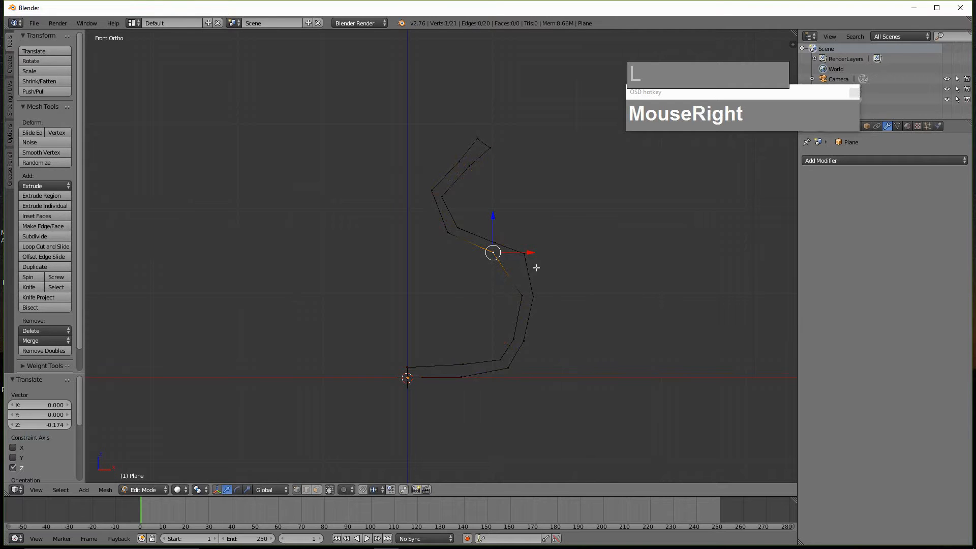
pyautogui.rightClick(530, 265)
pyautogui.rightClick(493, 259)
pyautogui.press('g')
pyautogui.click(537, 241)
pyautogui.rightClick(525, 254)
pyautogui.press('g')
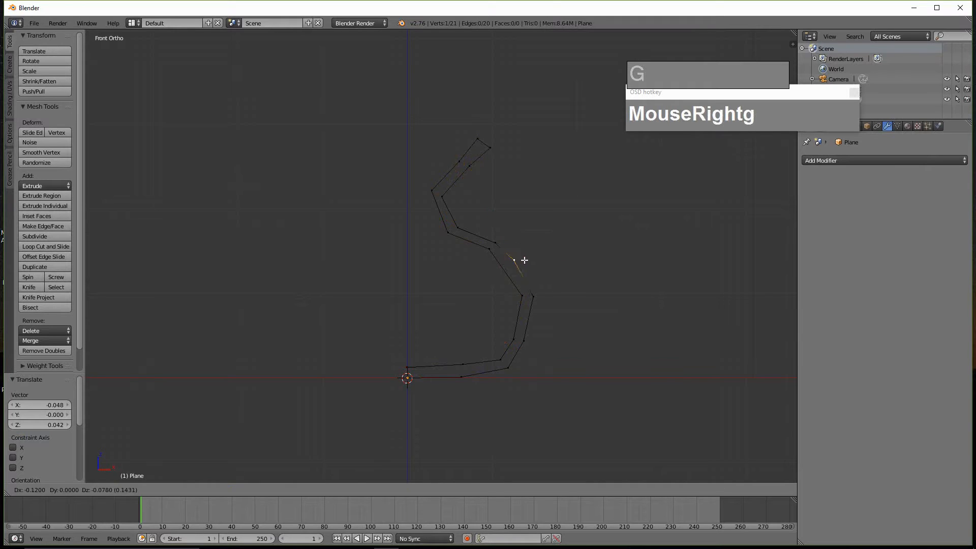
pyautogui.click(528, 262)
# Step: Subdivide the inner edge below the shoulder and move the new vertex outward by about 0.096 in X and 0.012 in Z
pyautogui.rightClick(489, 258)
pyautogui.keyDown('shift'); pyautogui.rightClick(522, 296); pyautogui.keyUp('shift')
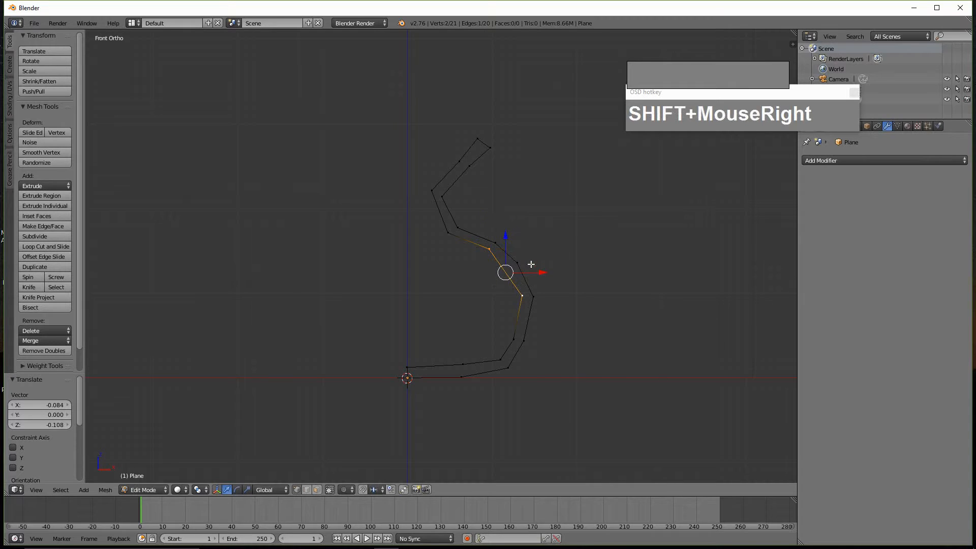
pyautogui.press('w')
pyautogui.click(539, 170)
pyautogui.rightClick(509, 266)
pyautogui.press('g')
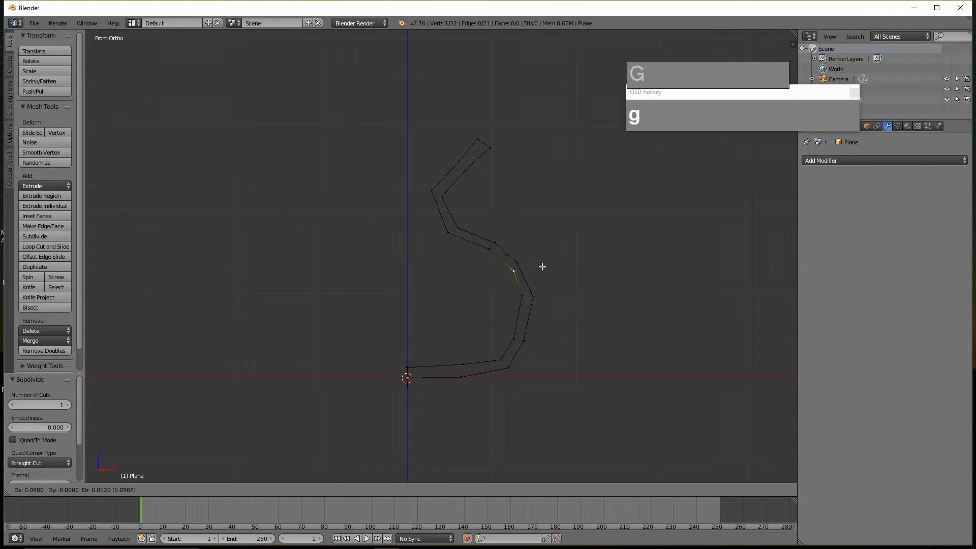
pyautogui.click(542, 266)
# Step: Select all vertices of the vessel's profile
pyautogui.rightClick(469, 166)
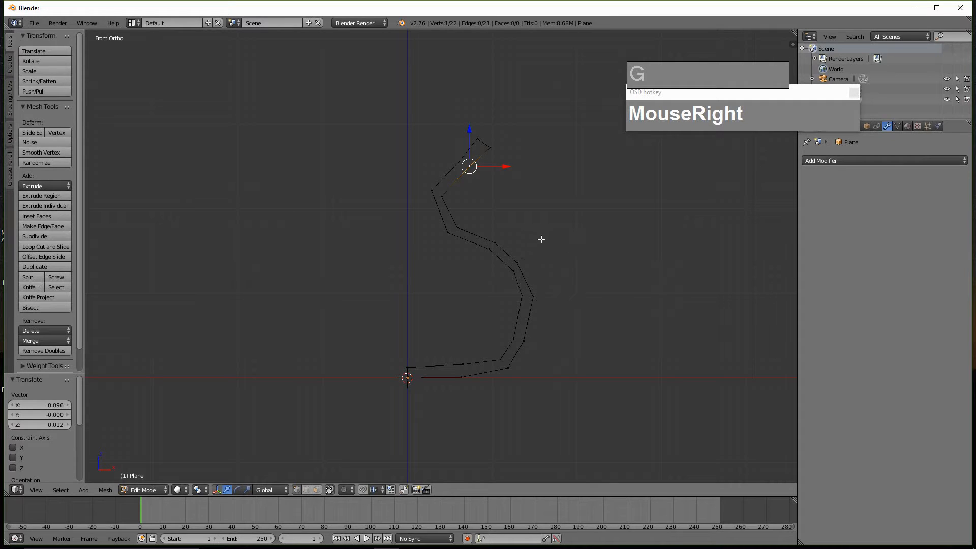
pyautogui.press('a')
pyautogui.press('a')
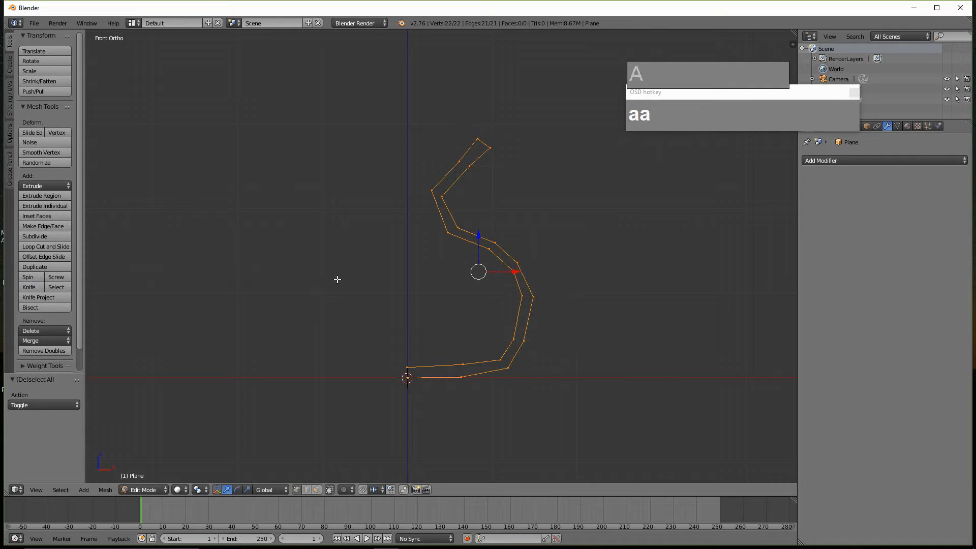
# Step: Try to spin the whole profile around the 3D cursor from the front orthographic view
pyautogui.click(28, 277)
pyautogui.scroll(-2, 346, 274)
pyautogui.scroll(2, 381, 290)
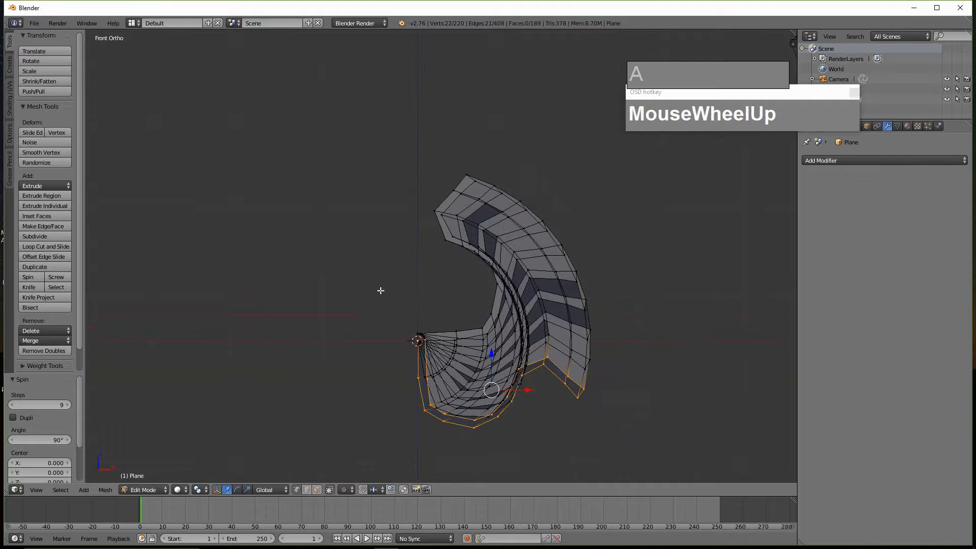
pyautogui.keyDown('shift'); pyautogui.moveTo(395, 316); pyautogui.dragTo(358, 259, button='middle'); pyautogui.keyUp('shift')
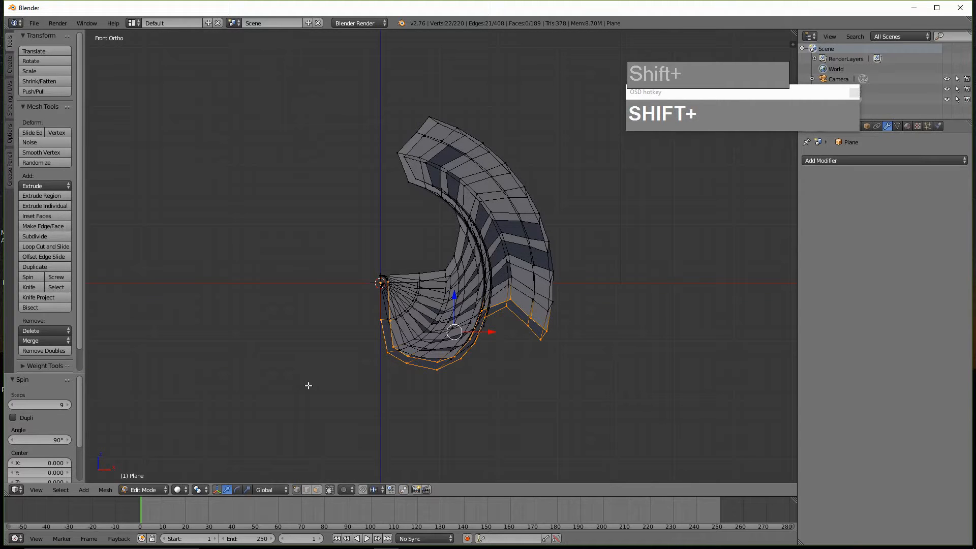
pyautogui.scroll(-2, 83, 427)
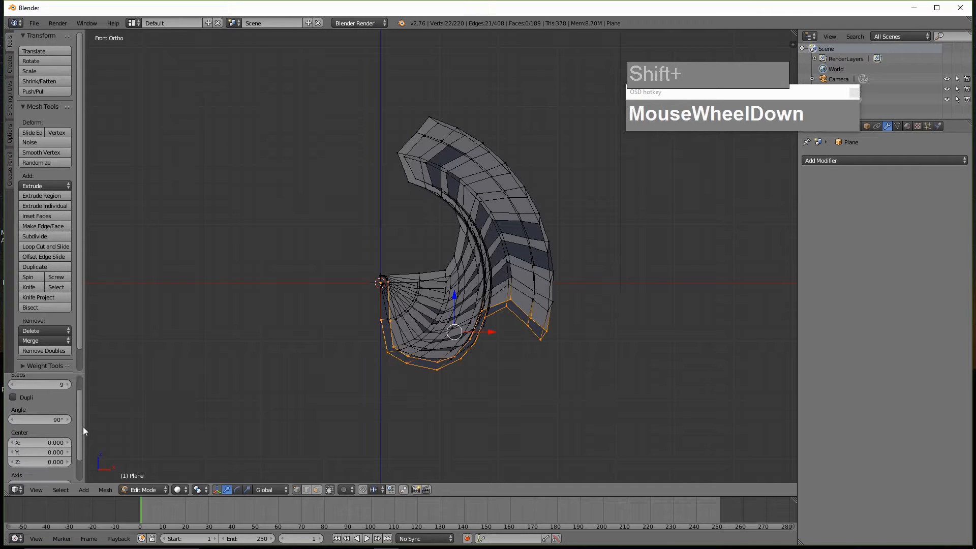
pyautogui.scroll(1, 61, 425)
pyautogui.moveTo(512, 277); pyautogui.dragTo(507, 320, button='middle')
pyautogui.moveTo(490, 294); pyautogui.dragTo(488, 293, button='middle')
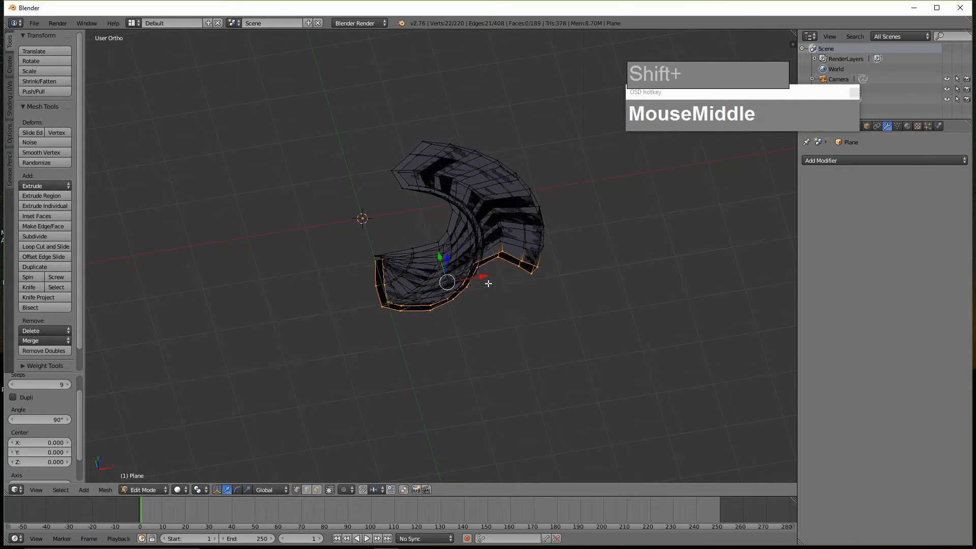
pyautogui.hotkey('ctrl', 'z')
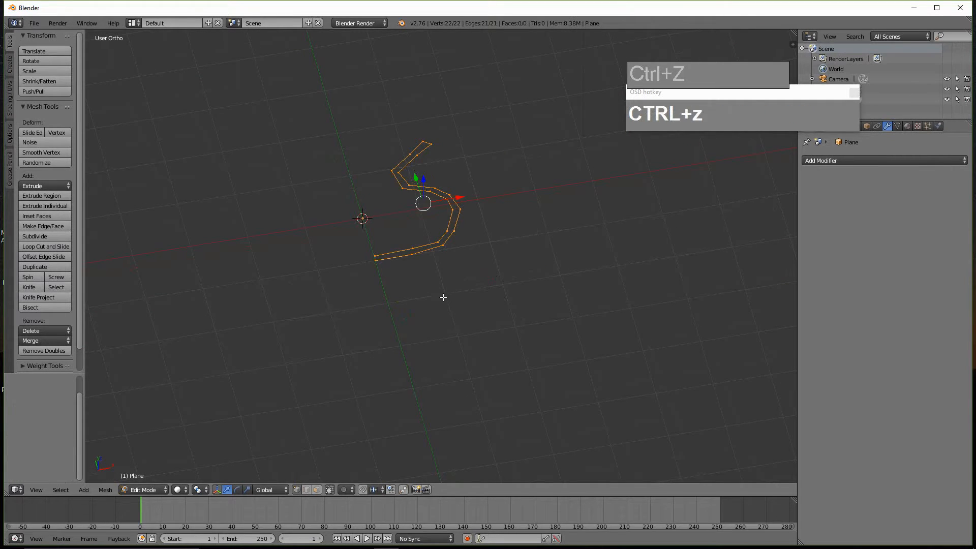
# Step: Move the whole profile 1.007 along Y so the base end of the profile sits at the 3D cursor
pyautogui.moveTo(443, 297); pyautogui.dragTo(463, 255, button='middle')
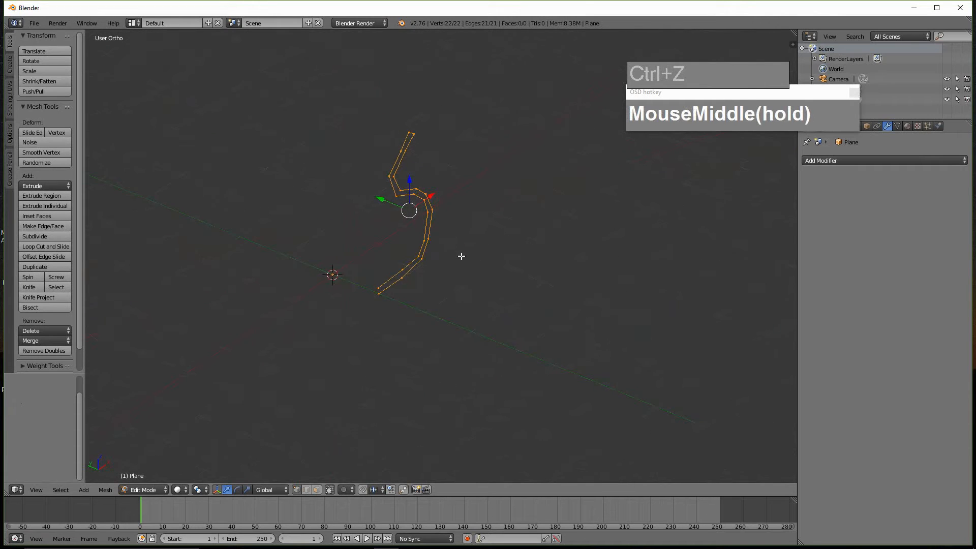
pyautogui.scroll(2, 460, 259)
pyautogui.moveTo(366, 177); pyautogui.dragTo(290, 159)
pyautogui.moveTo(289, 159); pyautogui.dragTo(261, 279, button='middle')
pyautogui.scroll(2, 260, 289)
pyautogui.scroll(-1, 272, 286)
pyautogui.keyDown('shift'); pyautogui.scroll(4, 375, 303); pyautogui.keyUp('shift')
pyautogui.keyDown('shift'); pyautogui.scroll(-2, 355, 300); pyautogui.keyUp('shift')
pyautogui.keyDown('shift'); pyautogui.moveTo(419, 276); pyautogui.dragTo(430, 302, button='middle'); pyautogui.keyUp('shift')
pyautogui.scroll(1, 430, 303)
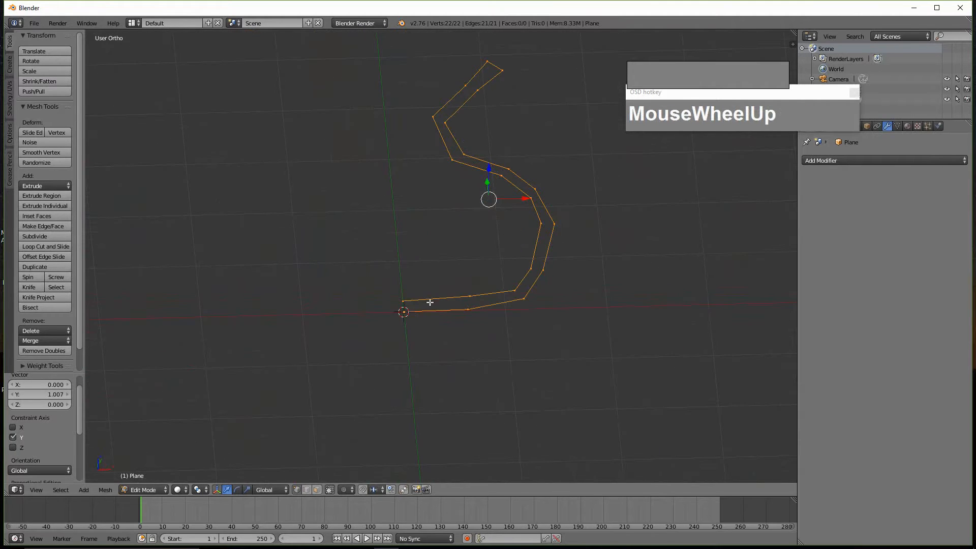
# Step: Try to spin the repositioned profile around the 3D cursor from an oblique view
pyautogui.scroll(-3, 476, 275)
pyautogui.moveTo(490, 285); pyautogui.dragTo(483, 332, button='middle')
pyautogui.scroll(2, 485, 289)
pyautogui.keyDown('shift'); pyautogui.scroll(2, 540, 319); pyautogui.keyUp('shift')
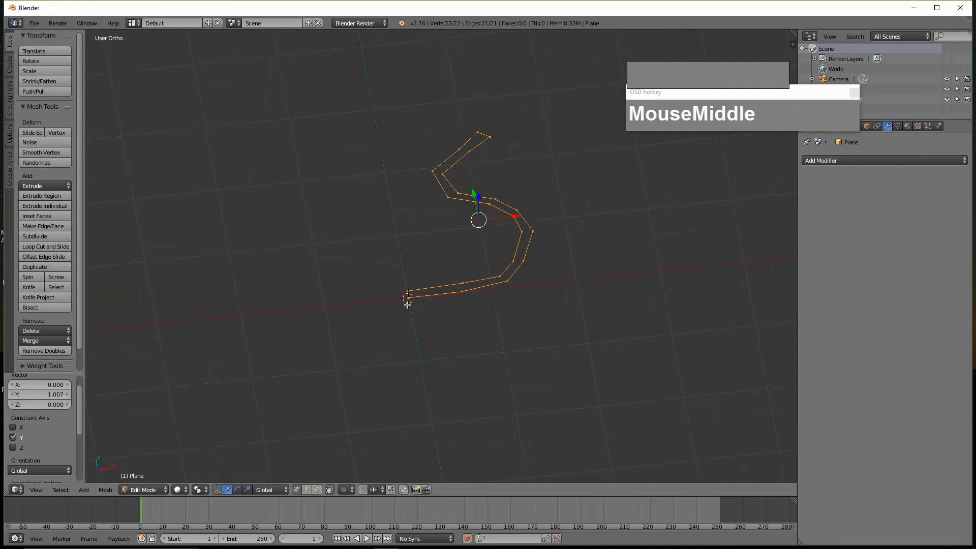
pyautogui.click(28, 277)
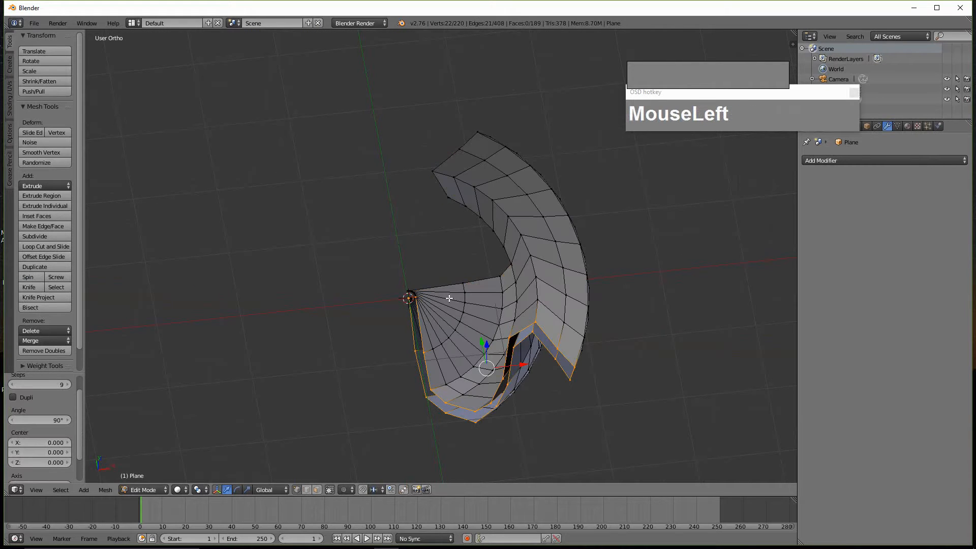
pyautogui.moveTo(534, 311); pyautogui.dragTo(472, 317, button='middle')
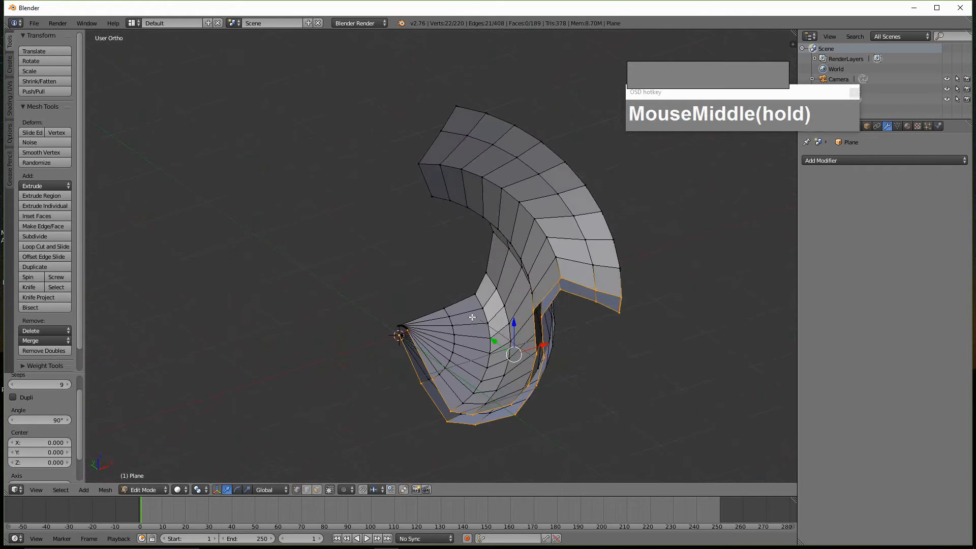
pyautogui.hotkey('ctrl', 'z')
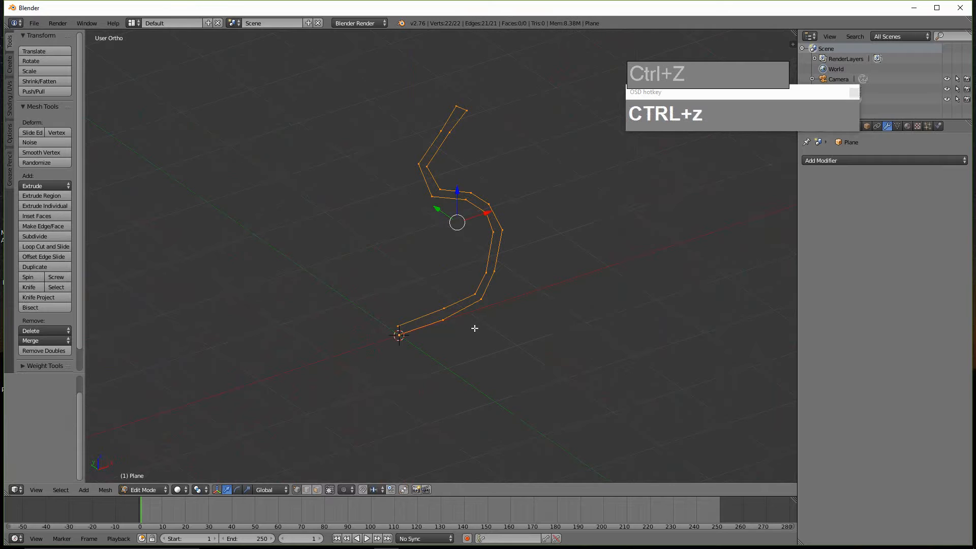
# Step: Spin the profile around the 3D cursor and the Z axis, using the top orthographic view
pyautogui.moveTo(475, 329); pyautogui.dragTo(429, 344, button='middle')
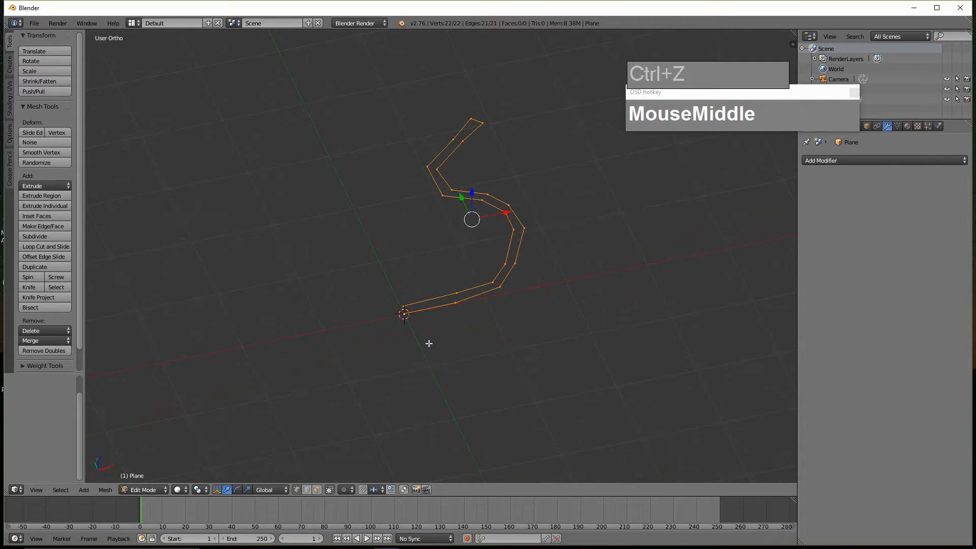
pyautogui.press('KP_7')
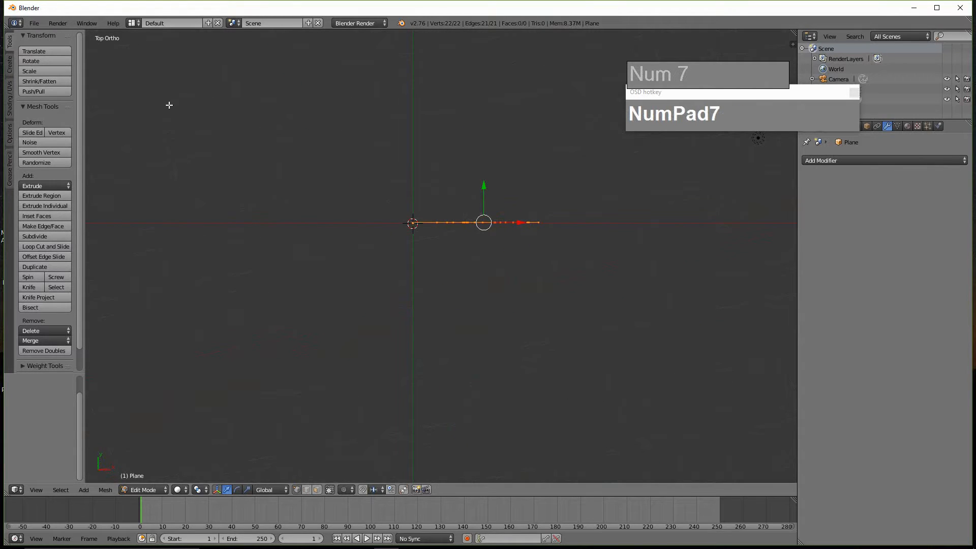
pyautogui.press('KP_5')
pyautogui.press('KP_5')
pyautogui.click(29, 276)
pyautogui.moveTo(126, 298); pyautogui.dragTo(283, 357, button='middle')
pyautogui.scroll(-2, 373, 355)
pyautogui.moveTo(372, 355); pyautogui.dragTo(509, 326, button='middle')
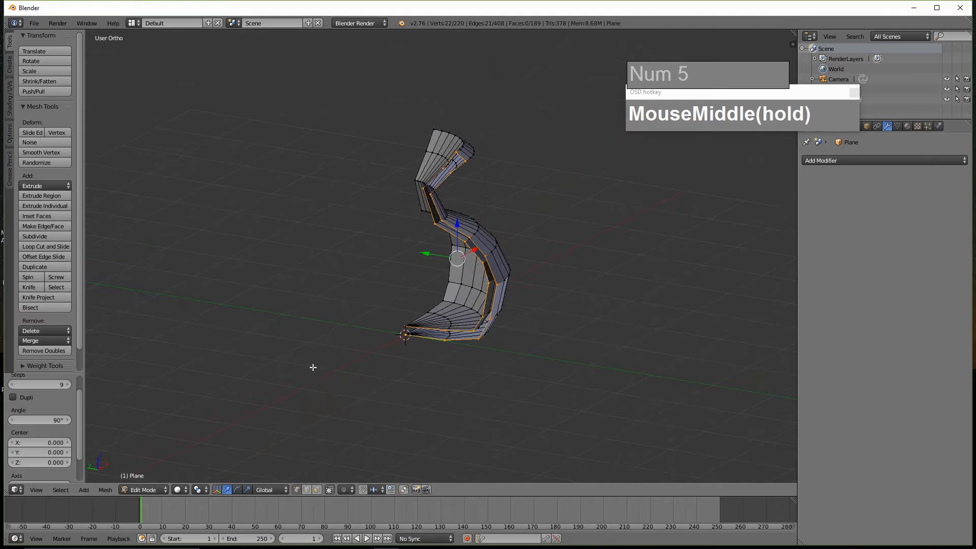
# Step: Set the Spin angle to 360° to revolve the profile into a full vessel
pyautogui.scroll(2, 49, 405)
pyautogui.scroll(-4, 56, 424)
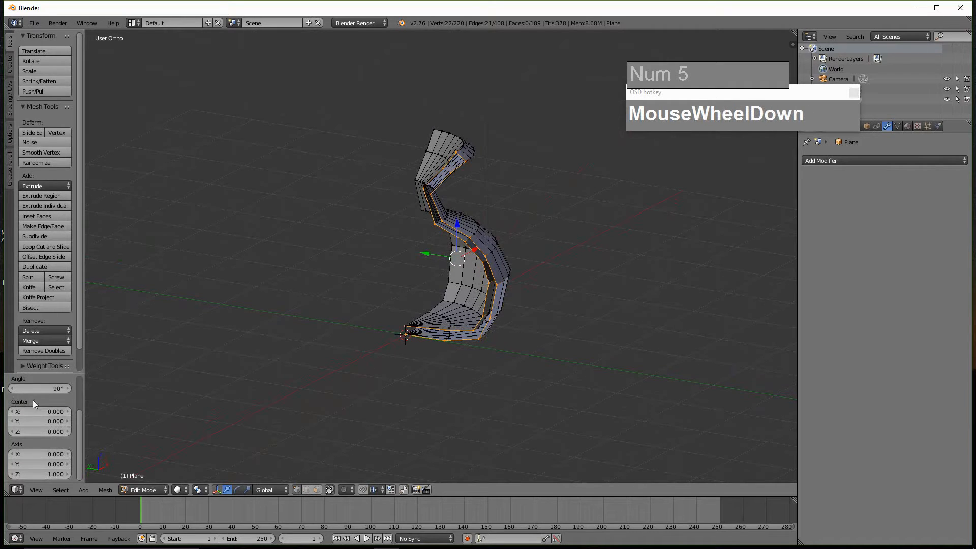
pyautogui.moveTo(32, 389); pyautogui.dragTo(3, 388)
pyautogui.click(53, 388)
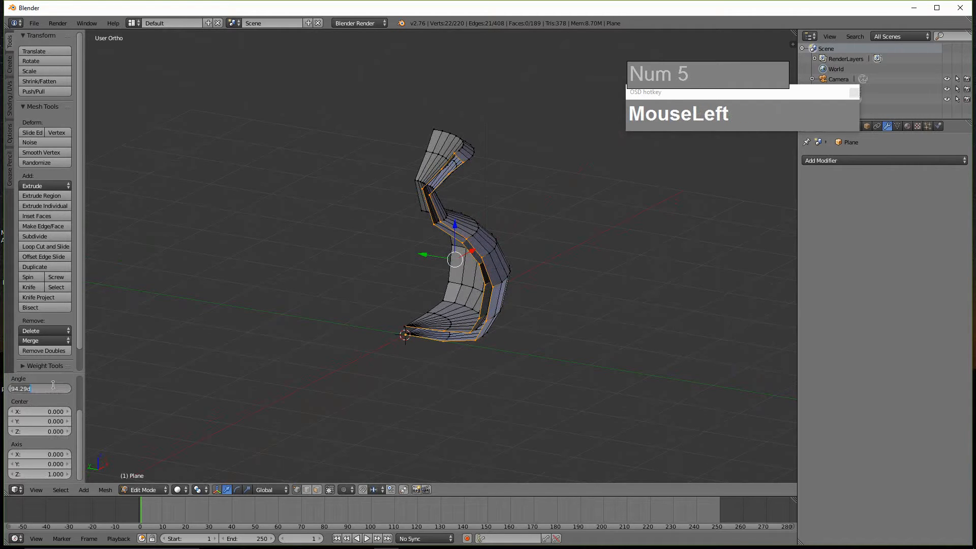
pyautogui.write('360')
pyautogui.press('KP_Enter')
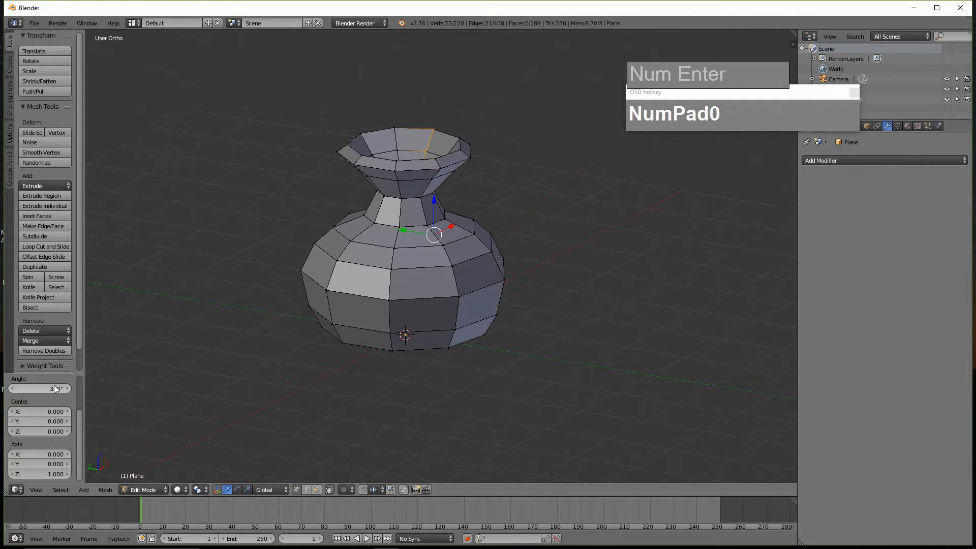
# Step: Set the number of Spin steps to 12
pyautogui.moveTo(367, 355); pyautogui.dragTo(113, 384, button='middle')
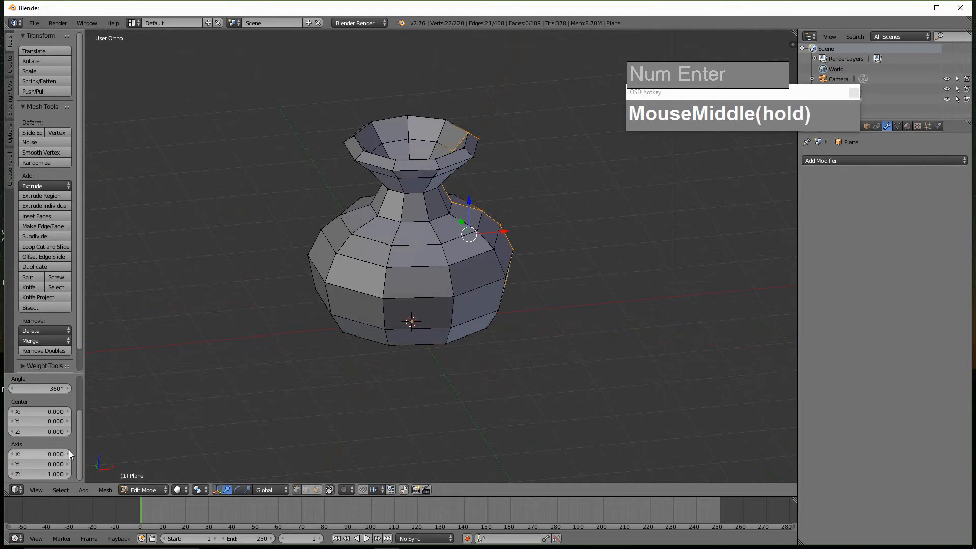
pyautogui.moveTo(80, 460); pyautogui.dragTo(65, 407)
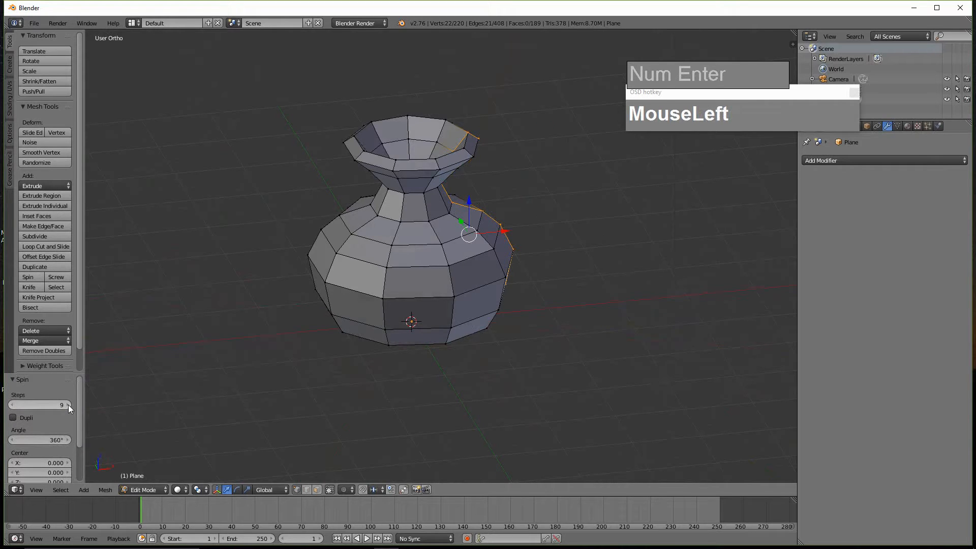
pyautogui.click(69, 404)
pyautogui.click(68, 405)
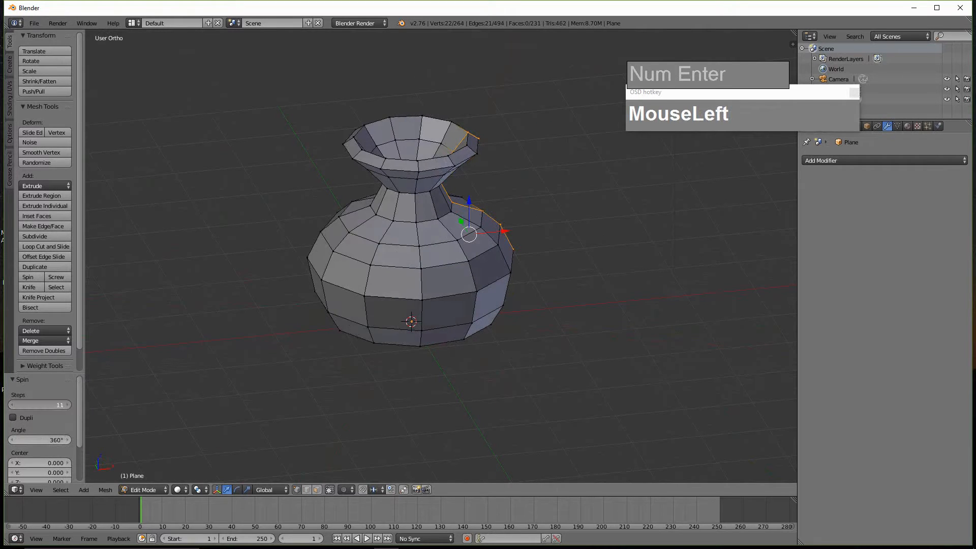
pyautogui.click(68, 405)
# Step: Examine the revolved vessel from the side and from above, including its opening and the seam where the spin ends meet
pyautogui.moveTo(349, 369); pyautogui.dragTo(387, 349, button='middle')
pyautogui.scroll(-1, 490, 321)
pyautogui.scroll(2, 503, 336)
pyautogui.moveTo(503, 336); pyautogui.dragTo(496, 238, button='middle')
pyautogui.moveTo(495, 186); pyautogui.dragTo(475, 226, button='middle')
pyautogui.scroll(2, 476, 209)
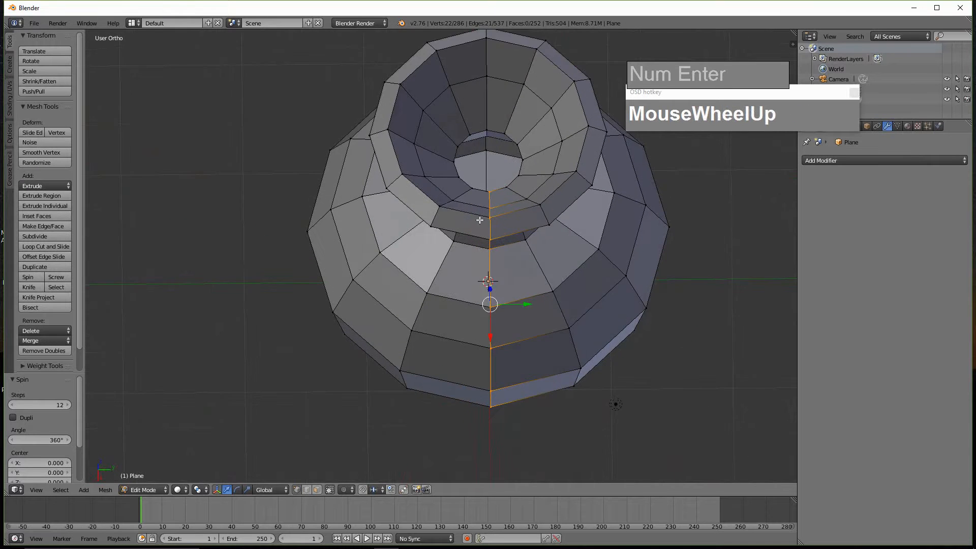
pyautogui.scroll(-2, 500, 187)
pyautogui.moveTo(499, 189); pyautogui.dragTo(463, 176, button='middle')
pyautogui.scroll(-5, 478, 188)
pyautogui.moveTo(497, 212); pyautogui.dragTo(489, 187, button='middle')
pyautogui.scroll(2, 504, 224)
pyautogui.scroll(1, 491, 229)
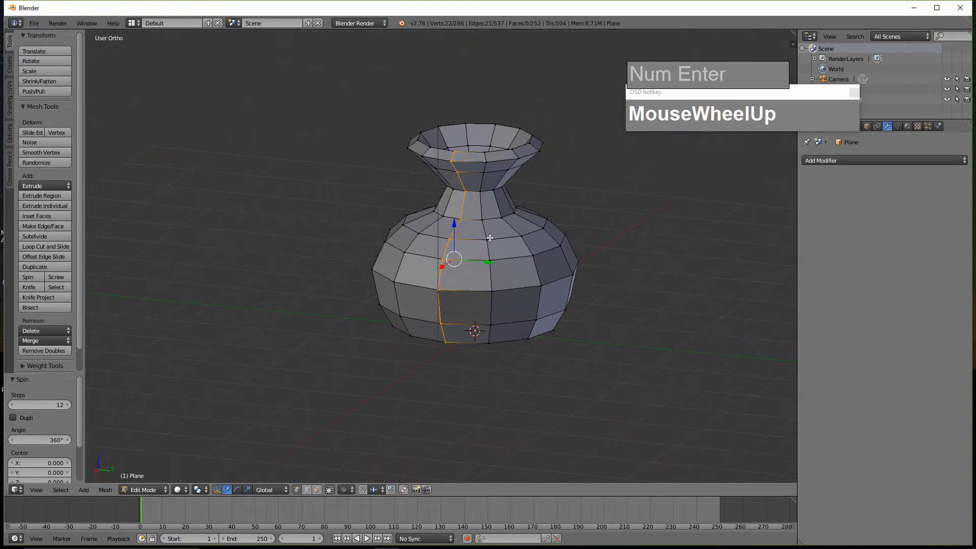
# Step: Return to Object Mode and add a Subdivision Surface modifier with view level 3 to the vessel
pyautogui.press('Tab')
pyautogui.moveTo(484, 255); pyautogui.dragTo(469, 190, button='middle')
pyautogui.moveTo(487, 252)
pyautogui.mouseDown(button='middle')
pyautogui.moveTo(502, 206)
pyautogui.moveTo(492, 283)
pyautogui.moveTo(492, 263)
pyautogui.mouseUp(button='middle')
pyautogui.scroll(3, 502, 209)
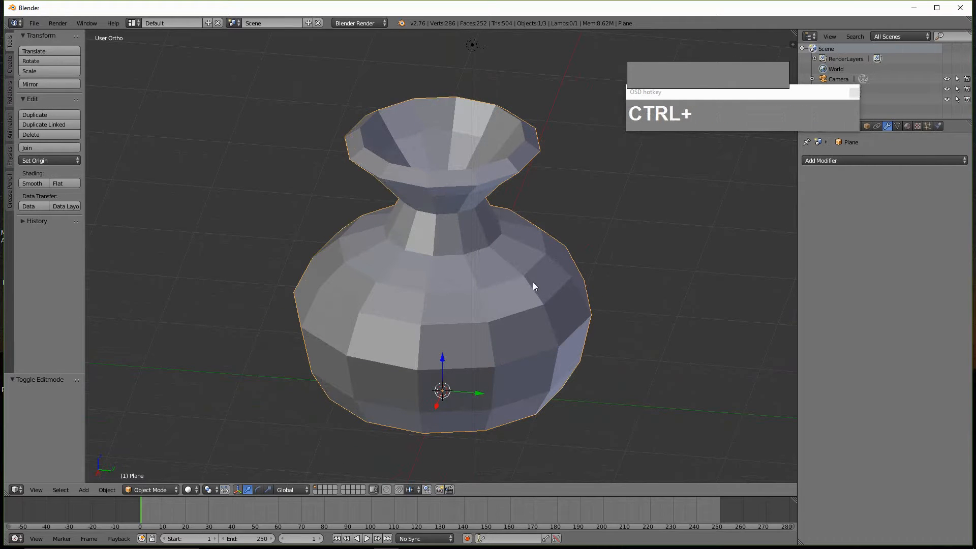
pyautogui.hotkey('ctrl', '3')
pyautogui.moveTo(547, 324); pyautogui.dragTo(492, 268, button='middle')
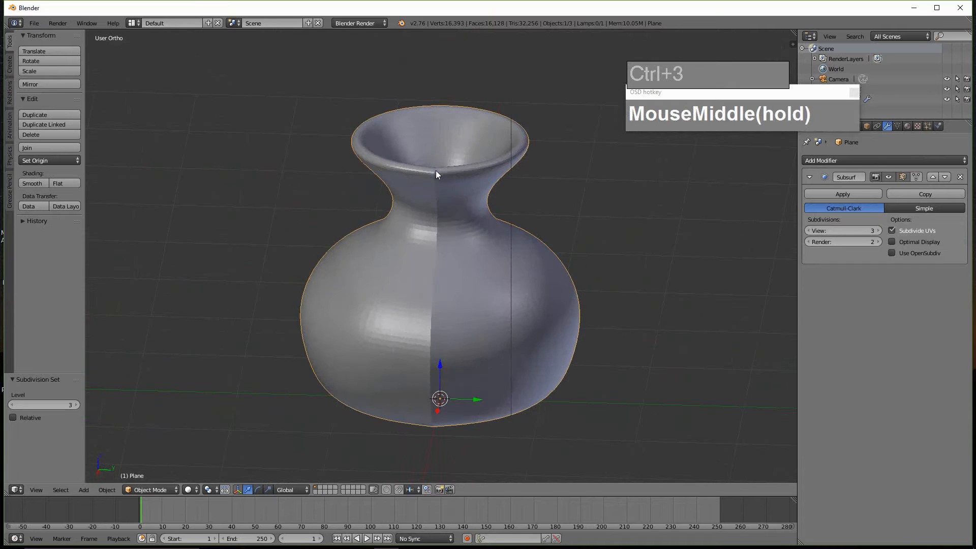
# Step: Apply smooth shading to the vessel
pyautogui.moveTo(444, 307); pyautogui.dragTo(437, 258, button='middle')
pyautogui.click(28, 185)
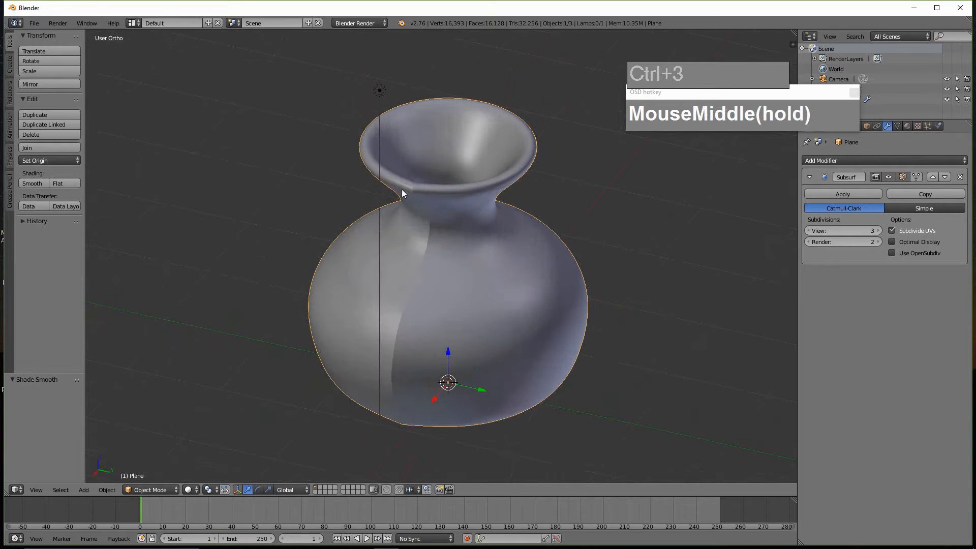
pyautogui.moveTo(401, 194); pyautogui.dragTo(402, 193, button='middle')
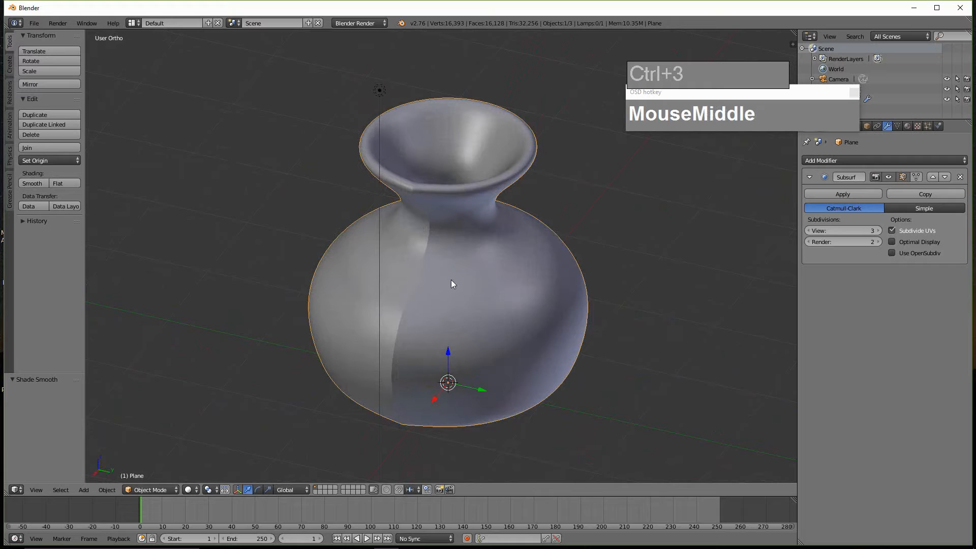
# Step: Enter Edit Mode and select all of the vessel's geometry
pyautogui.press('Tab')
pyautogui.moveTo(439, 272); pyautogui.dragTo(475, 214, button='middle')
pyautogui.press('a')
pyautogui.press('a')
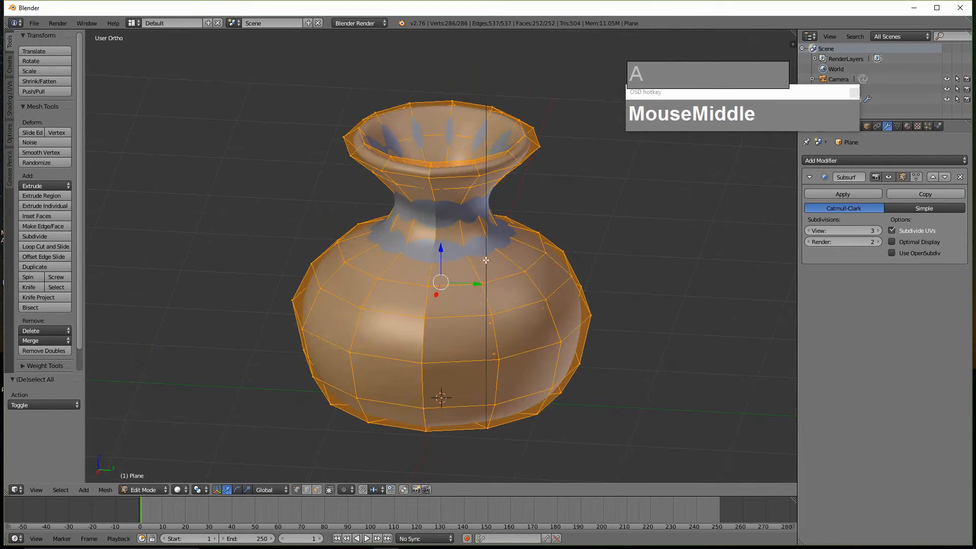
pyautogui.scroll(2, 455, 272)
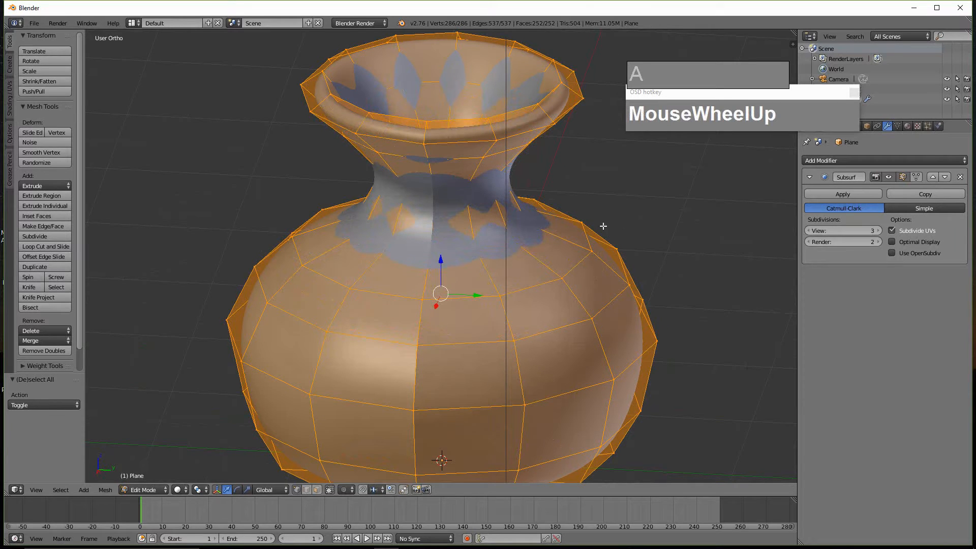
# Step: Remove the doubled vertices to merge the vessel's seam, and check the surface around it
pyautogui.press('w')
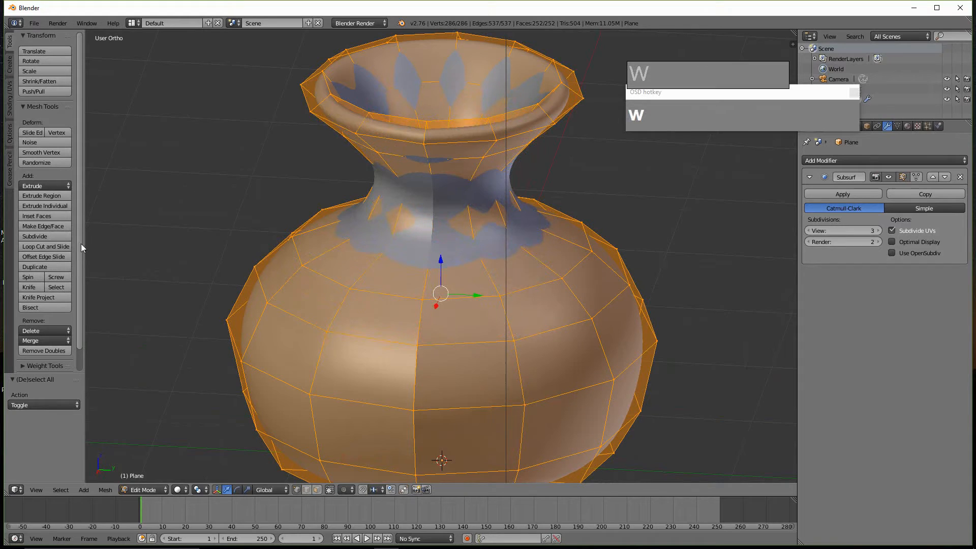
pyautogui.scroll(1, 66, 242)
pyautogui.scroll(-1, 53, 277)
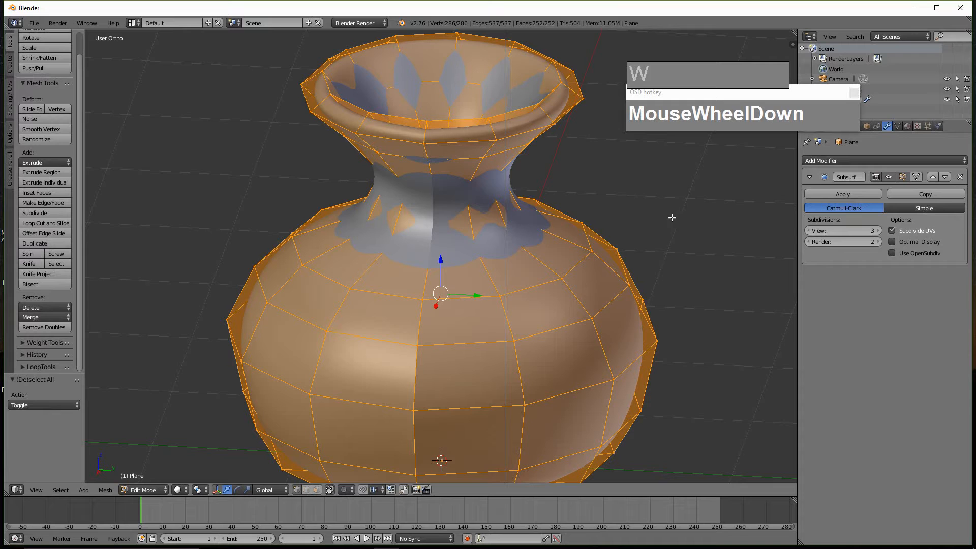
pyautogui.press('w')
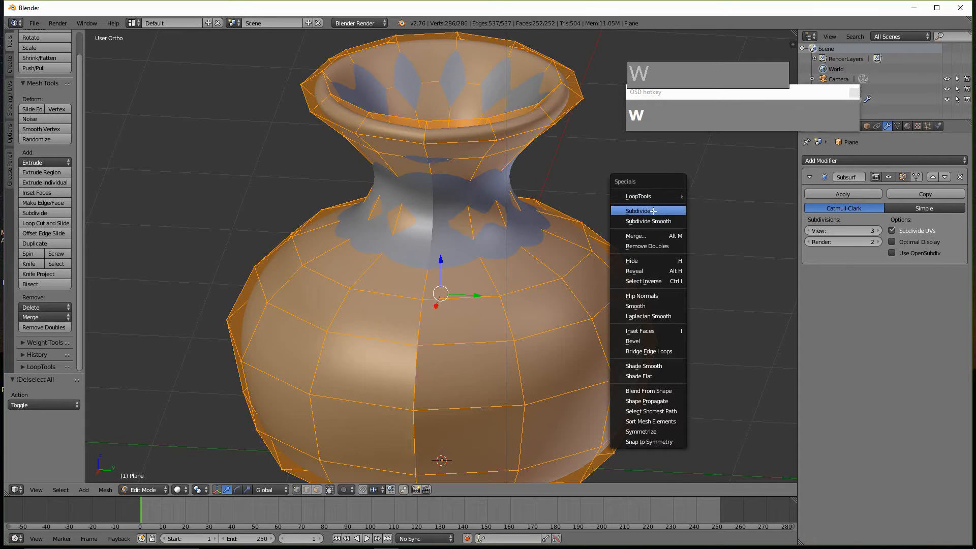
pyautogui.click(643, 247)
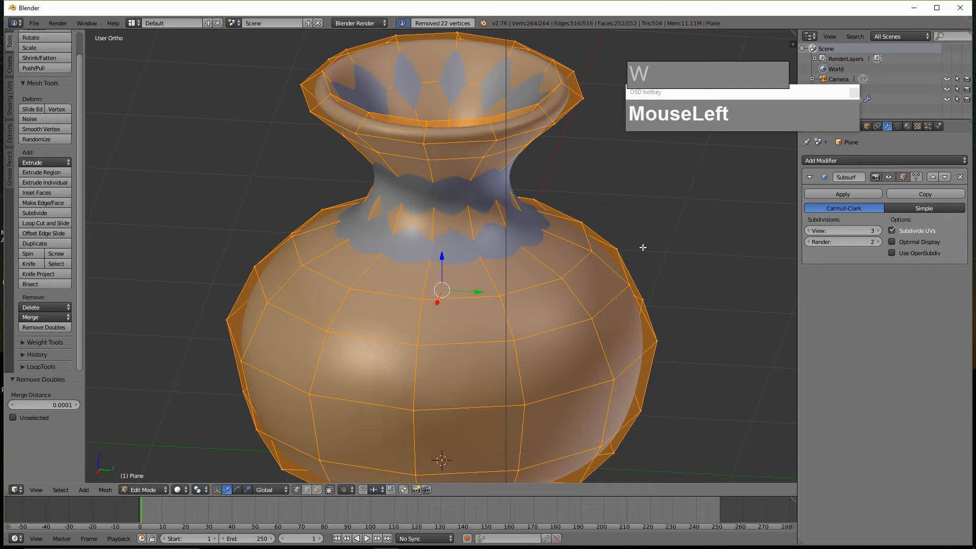
pyautogui.scroll(-3, 456, 230)
pyautogui.moveTo(456, 230); pyautogui.dragTo(453, 219, button='middle')
pyautogui.scroll(2, 437, 267)
pyautogui.moveTo(437, 266); pyautogui.dragTo(443, 204, button='middle')
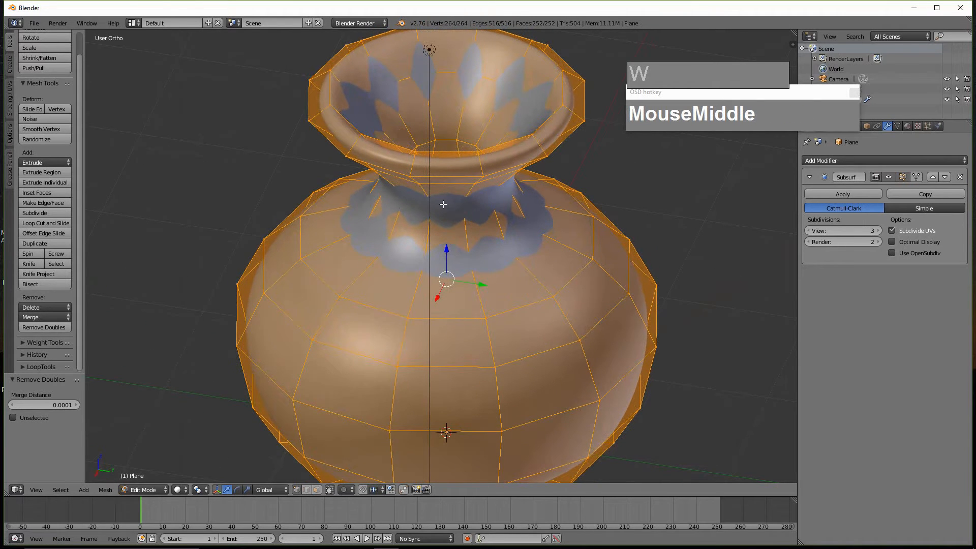
# Step: Return to Object Mode and inspect the smoothed vessel from several angles
pyautogui.scroll(1, 407, 157)
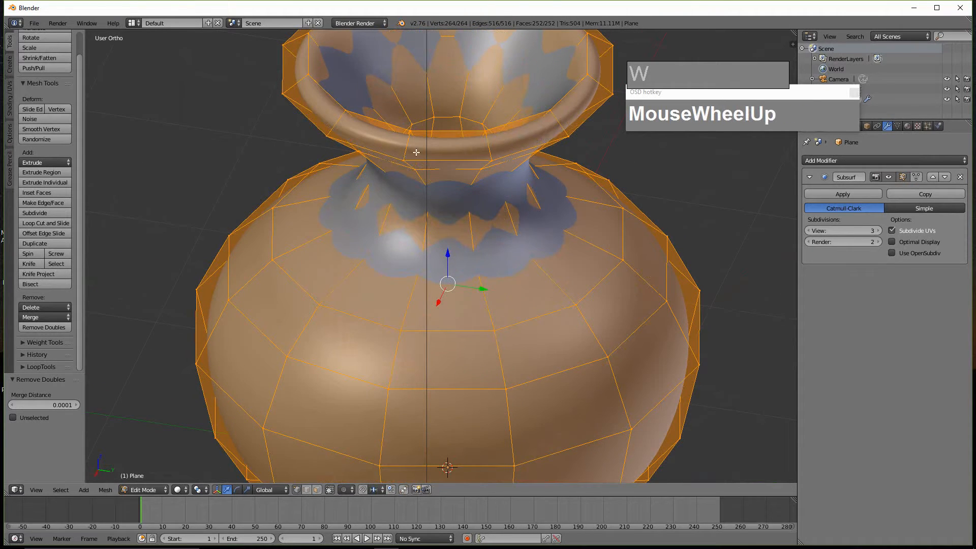
pyautogui.scroll(-3, 414, 152)
pyautogui.press('Tab')
pyautogui.moveTo(468, 203); pyautogui.dragTo(515, 218, button='middle')
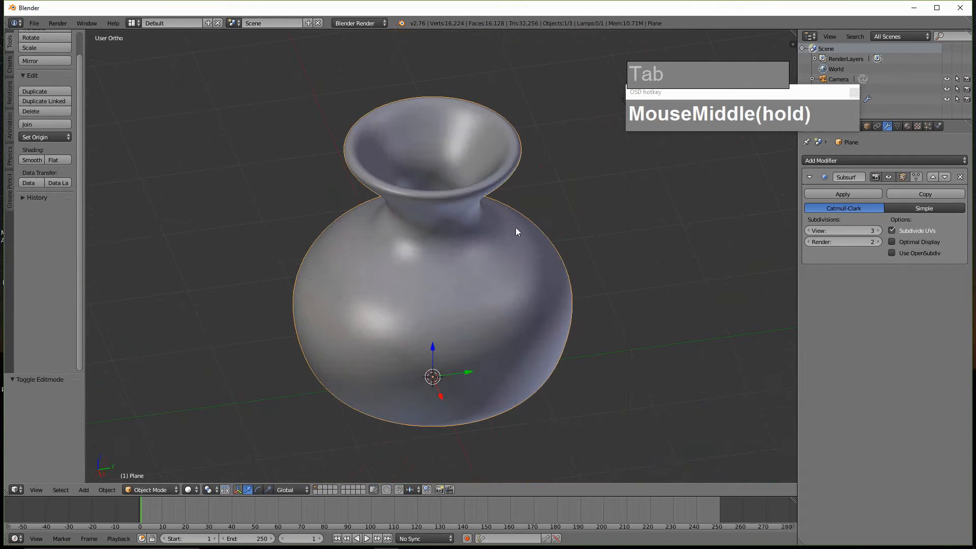
pyautogui.scroll(-2, 517, 283)
pyautogui.scroll(2, 523, 303)
pyautogui.keyDown('shift'); pyautogui.moveTo(523, 303); pyautogui.dragTo(519, 274, button='middle'); pyautogui.keyUp('shift')
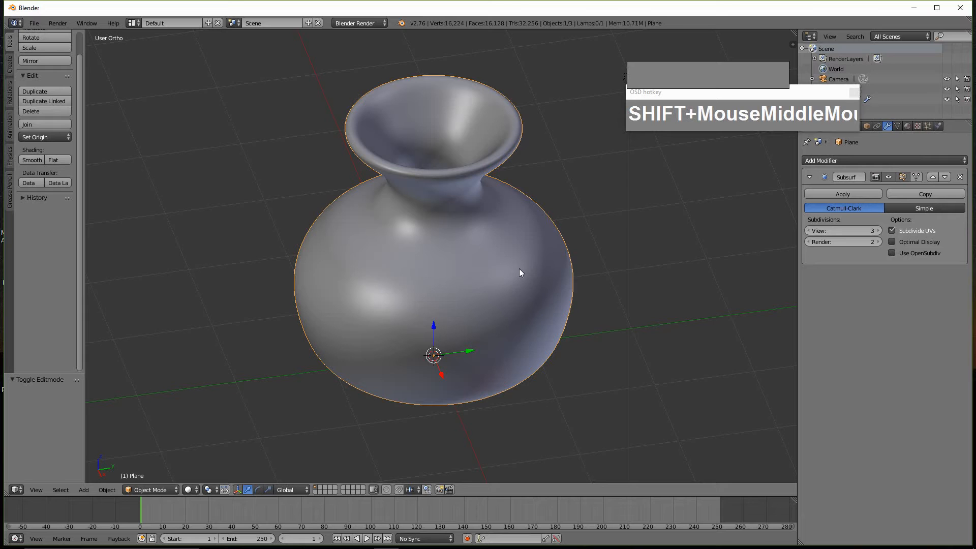
pyautogui.moveTo(530, 277); pyautogui.dragTo(488, 272, button='middle')
pyautogui.scroll(-1, 488, 272)
pyautogui.scroll(1, 481, 299)
pyautogui.scroll(-3, 481, 325)
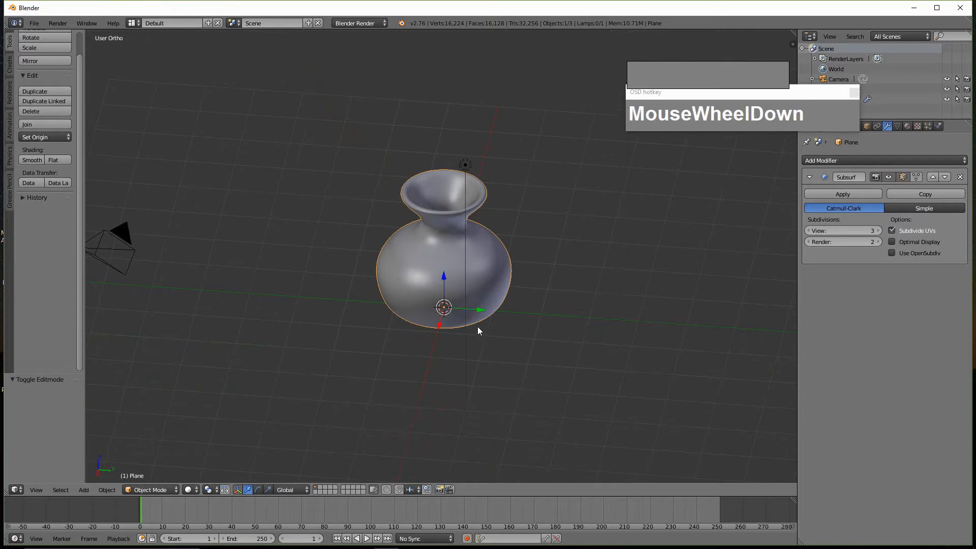
# Step: Move the vessel about 5.07 units and a further 1.24 units in the negative Y direction
pyautogui.moveTo(481, 313); pyautogui.dragTo(239, 283)
pyautogui.moveTo(239, 284); pyautogui.dragTo(268, 266, button='middle')
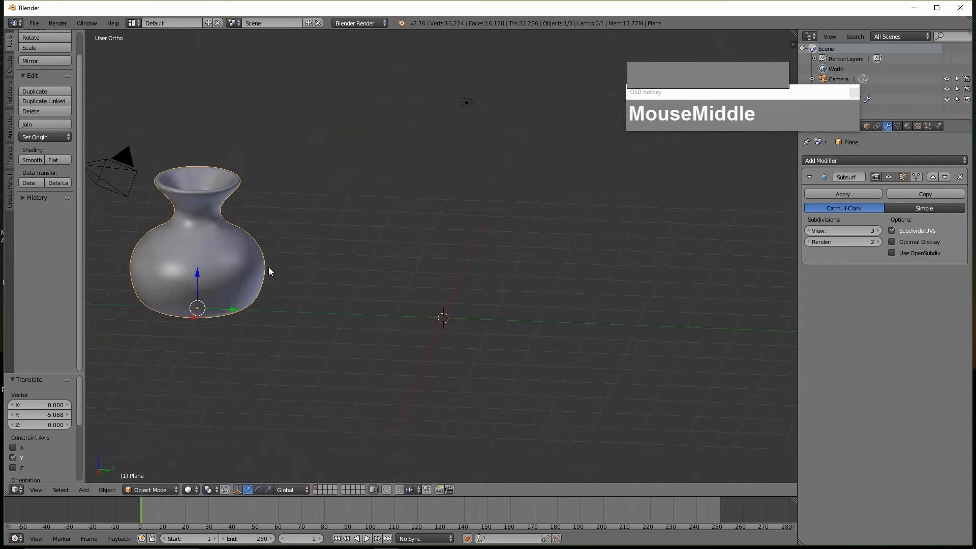
pyautogui.moveTo(236, 310); pyautogui.dragTo(179, 305)
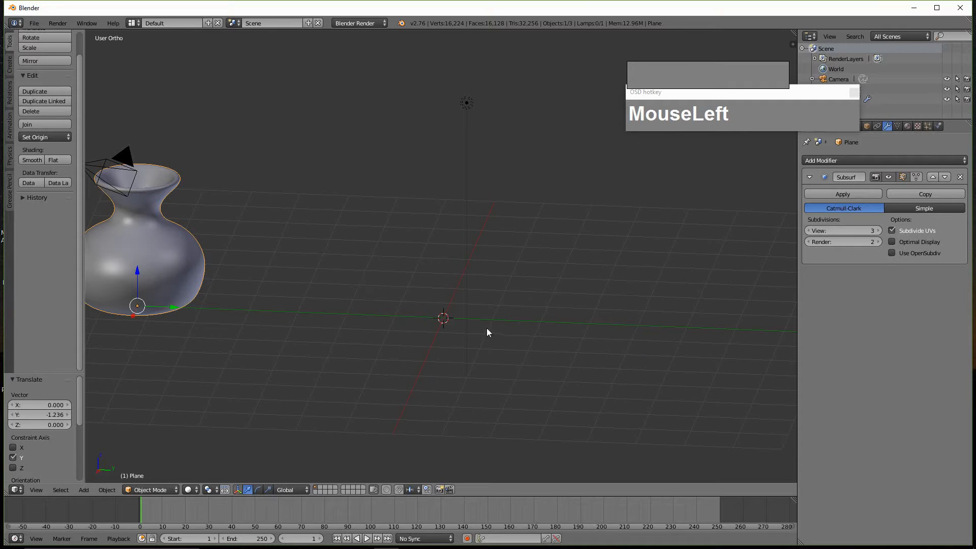
pyautogui.moveTo(512, 320); pyautogui.dragTo(511, 344, button='middle')
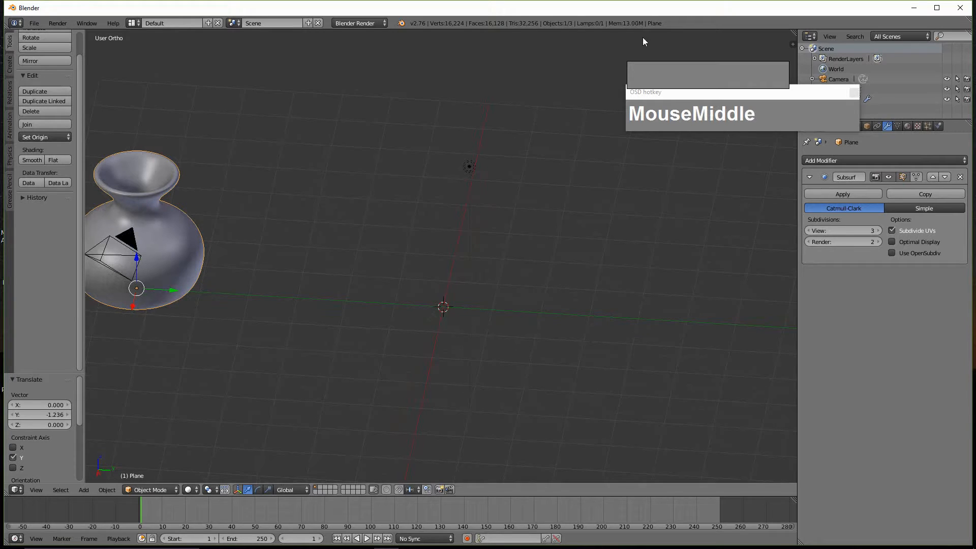
pyautogui.moveTo(678, 96); pyautogui.dragTo(613, 61)
pyautogui.moveTo(430, 216); pyautogui.dragTo(490, 262, button='middle')
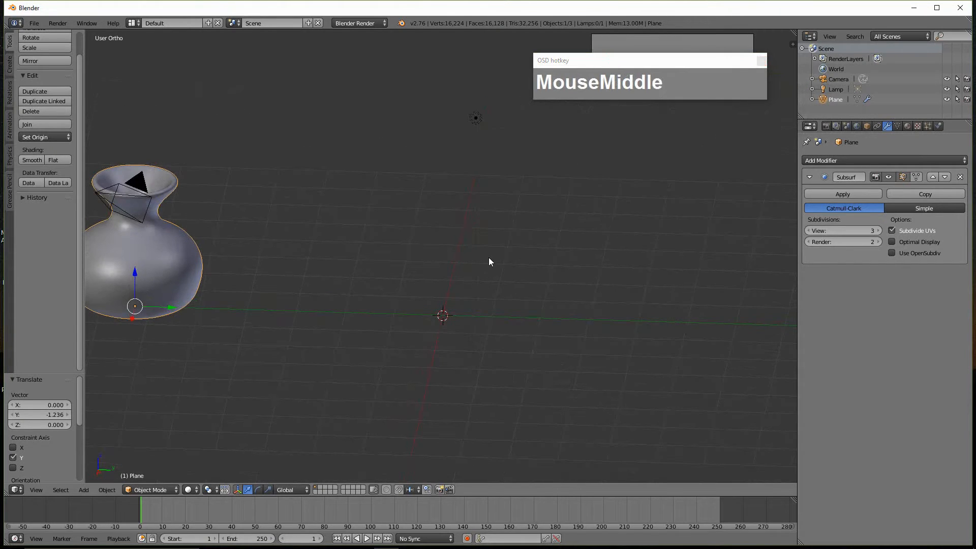
# Step: In front view, move the vessel about 6.06 units in the negative X direction
pyautogui.press('KP_1')
pyautogui.rightClick(465, 333)
pyautogui.moveTo(464, 329); pyautogui.dragTo(165, 325)
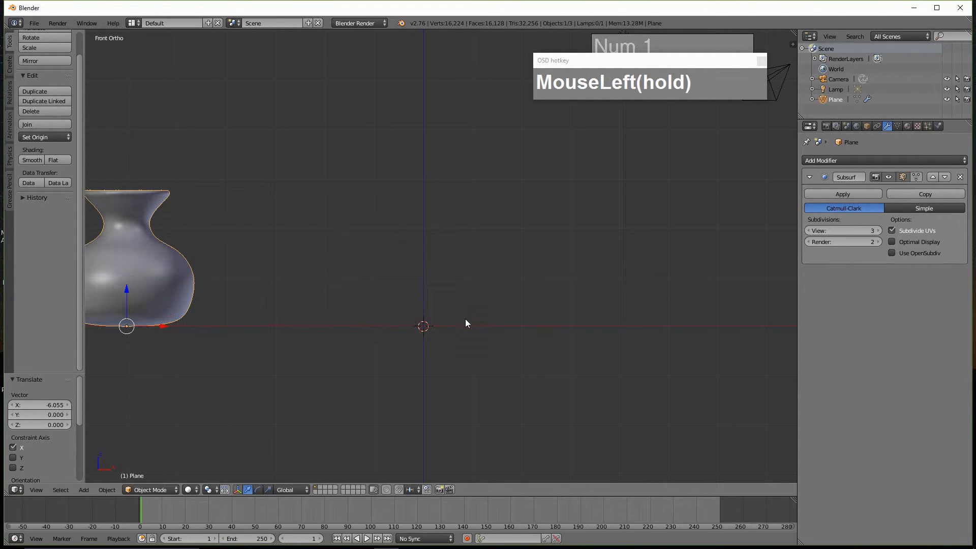
pyautogui.moveTo(463, 322); pyautogui.dragTo(467, 324)
# Step: Place the 3D cursor off to the side of the origin and reset it to the scene's centre
pyautogui.rightClick(452, 331)
pyautogui.click(491, 282)
pyautogui.click(488, 328)
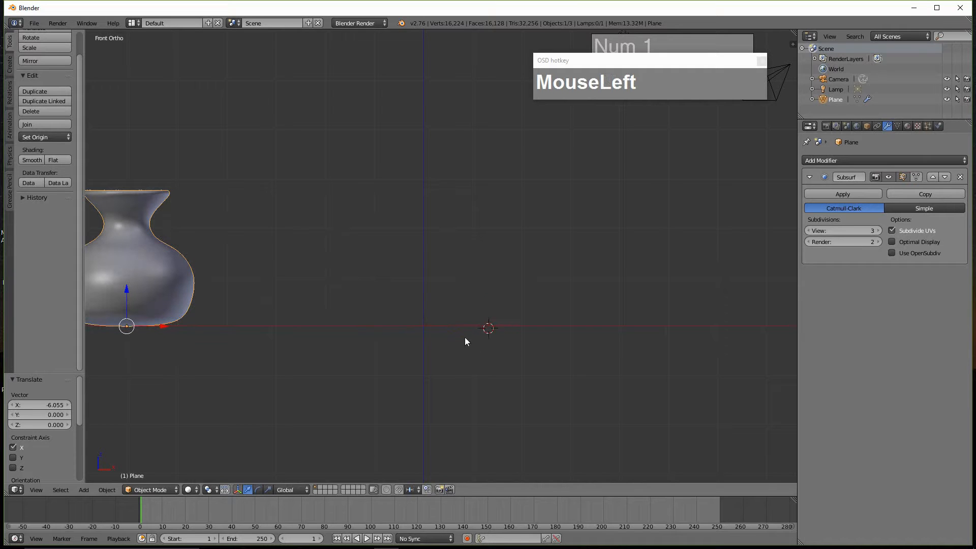
pyautogui.hotkey('shift', 'c')
pyautogui.scroll(3, 450, 326)
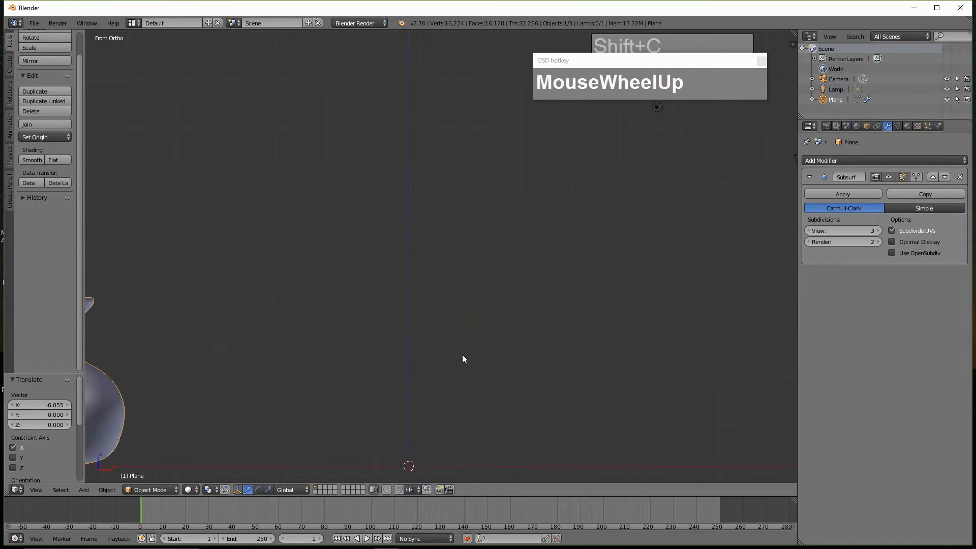
pyautogui.scroll(-2, 462, 359)
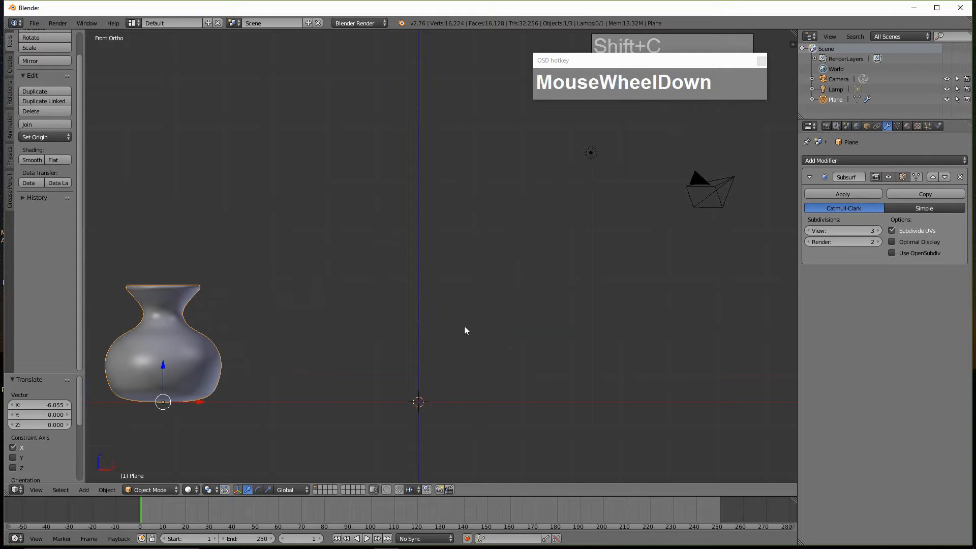
# Step: Deselect everything and add a new plane mesh at the 3D cursor
pyautogui.press('a')
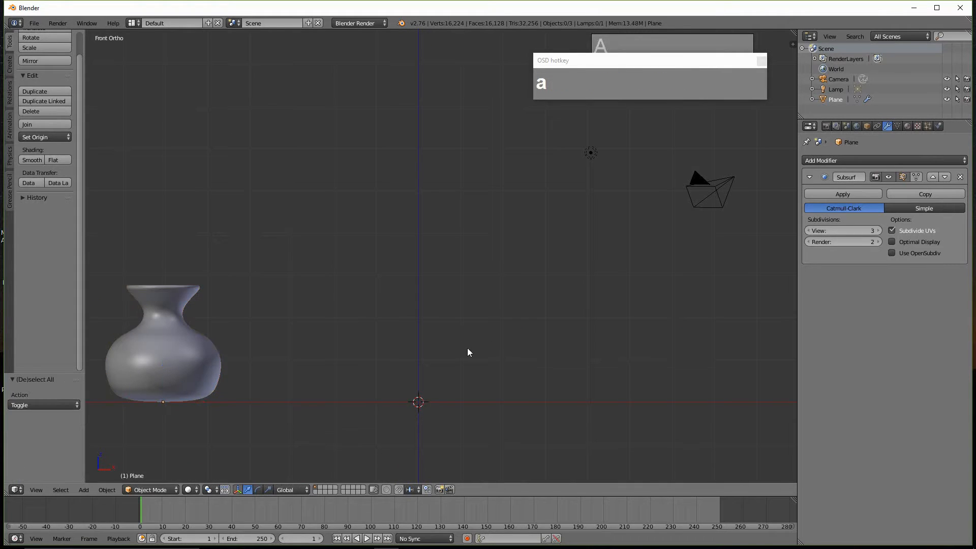
pyautogui.press('shift')
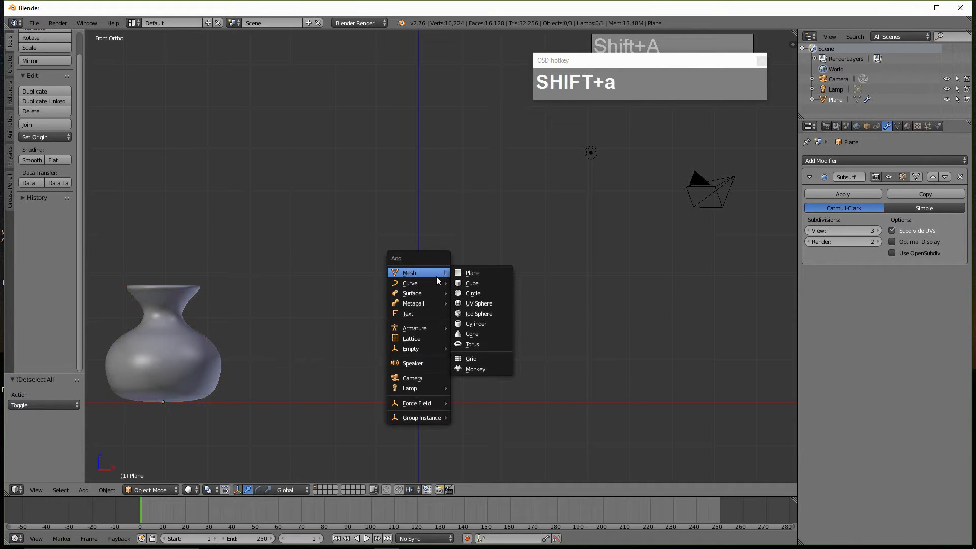
pyautogui.click(462, 274)
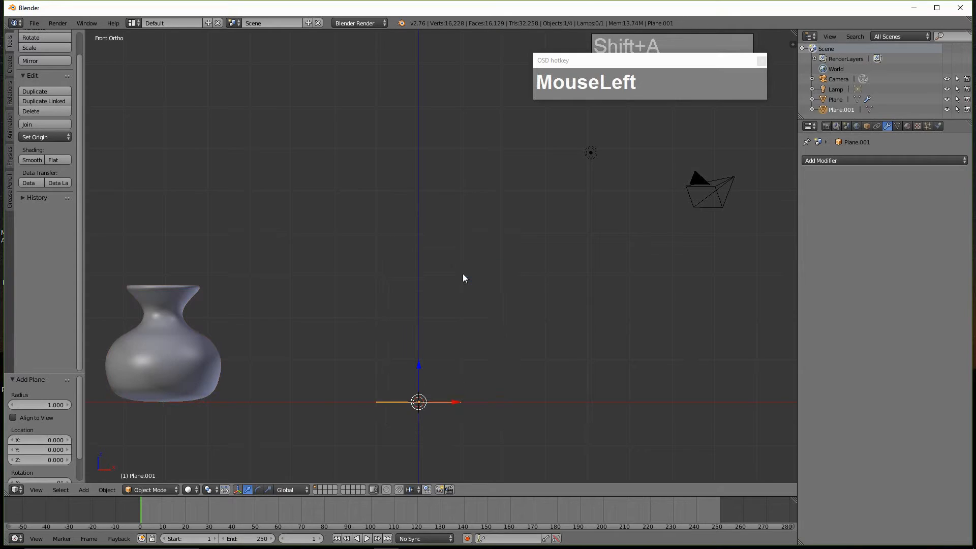
pyautogui.scroll(1, 489, 394)
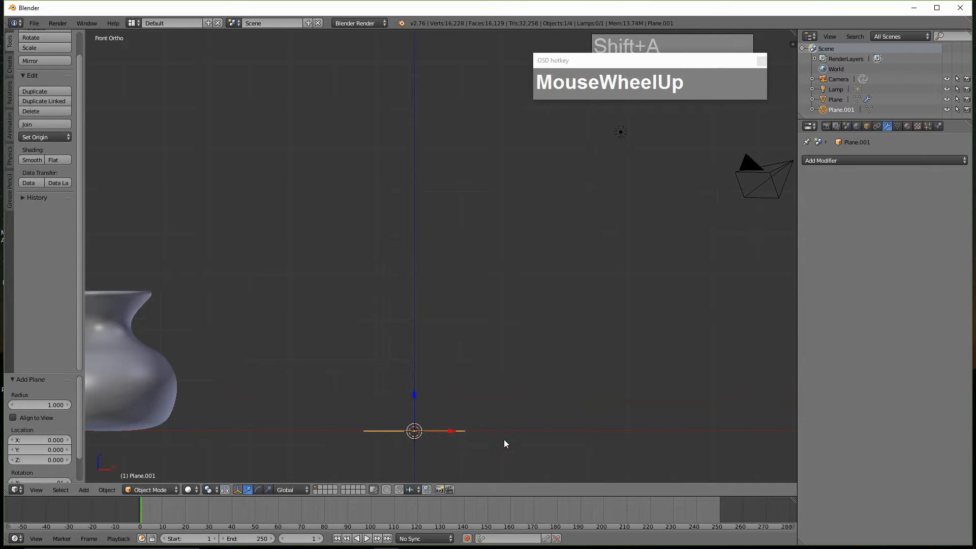
pyautogui.moveTo(453, 381)
pyautogui.mouseDown(button='middle')
pyautogui.moveTo(457, 405)
pyautogui.moveTo(463, 394)
pyautogui.mouseUp(button='middle')
pyautogui.scroll(3, 462, 394)
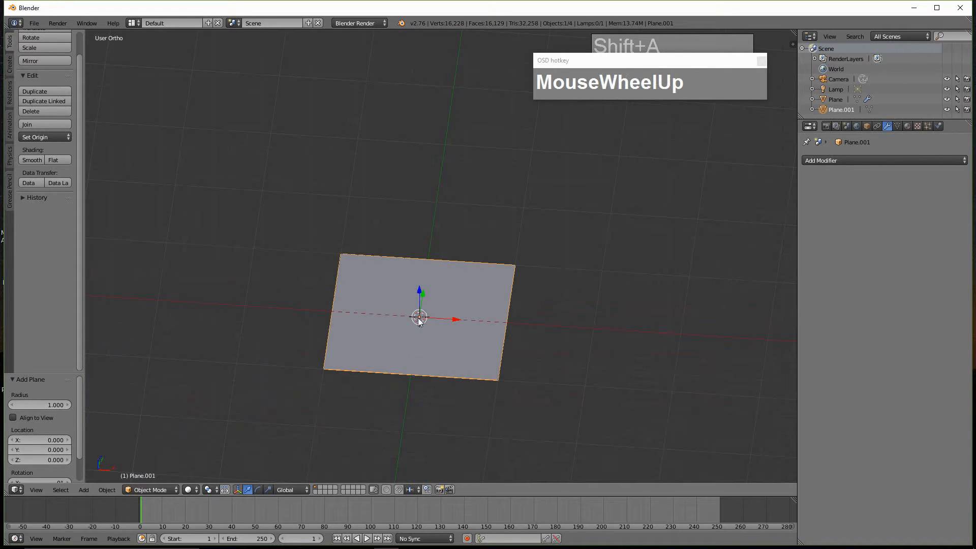
pyautogui.moveTo(526, 399); pyautogui.dragTo(515, 365, button='middle')
pyautogui.scroll(-1, 449, 405)
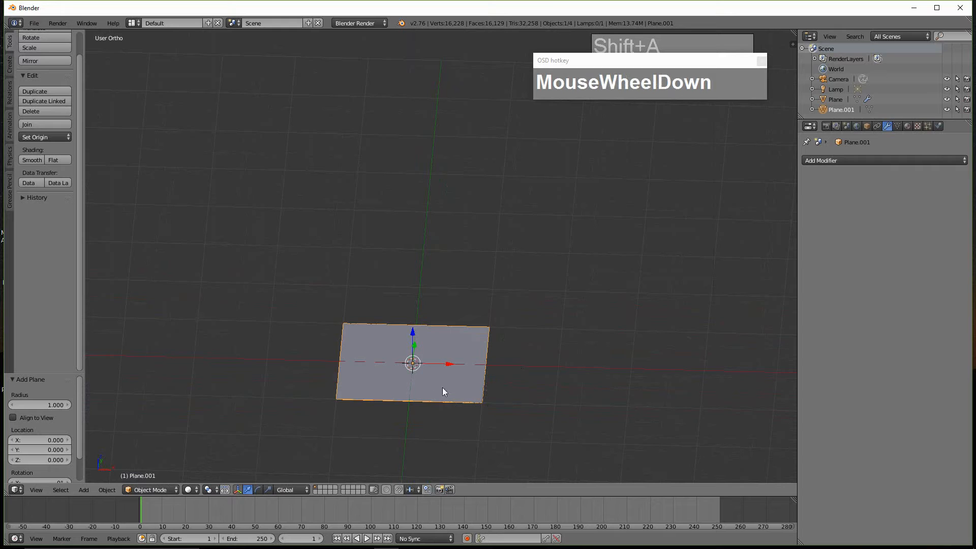
# Step: In Edit Mode, duplicate one corner vertex of the plane and raise the copy about 0.44 units along Z
pyautogui.rightClick(477, 403)
pyautogui.press('Tab')
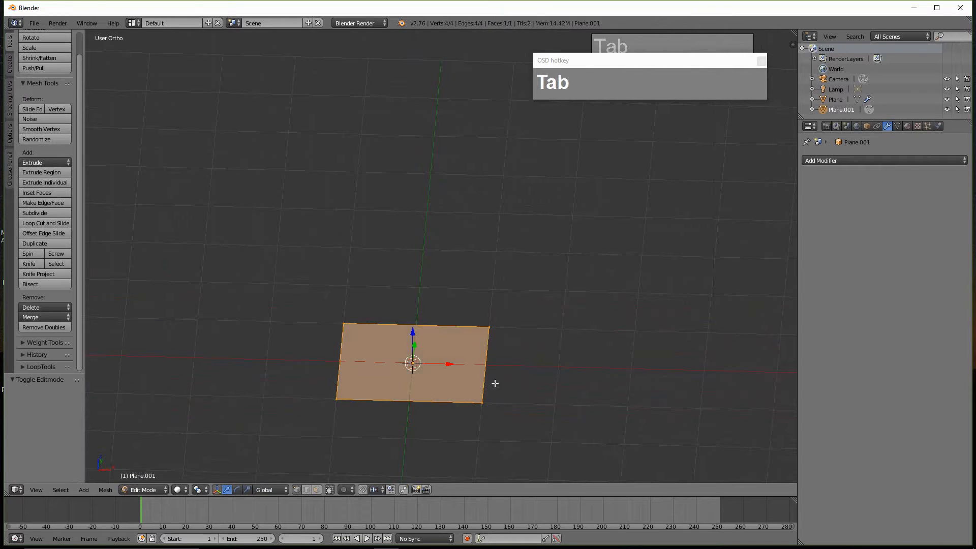
pyautogui.rightClick(489, 327)
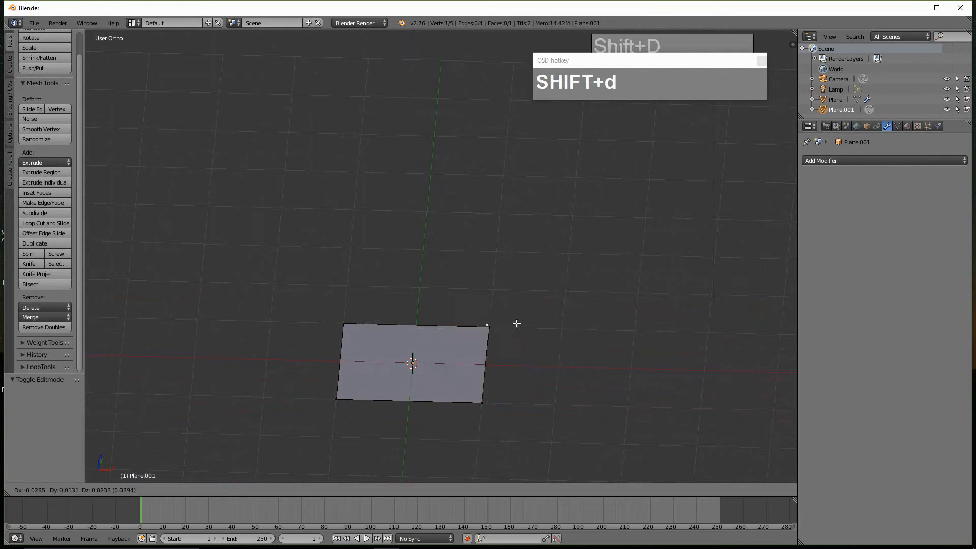
pyautogui.hotkey('shift', 'd')
pyautogui.moveTo(492, 295); pyautogui.dragTo(494, 237)
pyautogui.moveTo(495, 237); pyautogui.dragTo(538, 391, button='middle')
pyautogui.moveTo(620, 365); pyautogui.dragTo(330, 264, button='middle')
pyautogui.scroll(2, 613, 325)
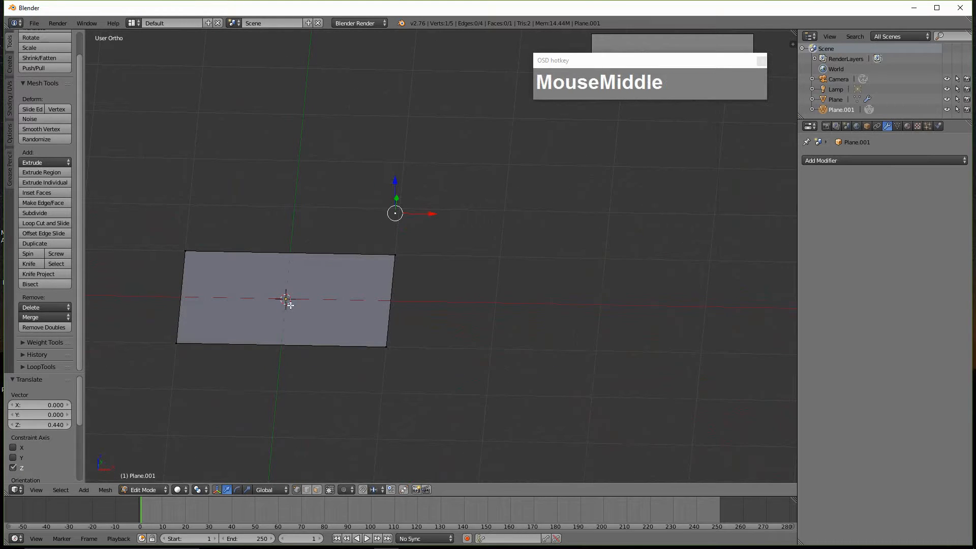
# Step: Centre the 3D cursor and snap the duplicated vertex to it
pyautogui.press('shift')
pyautogui.hotkey('shift', 'c')
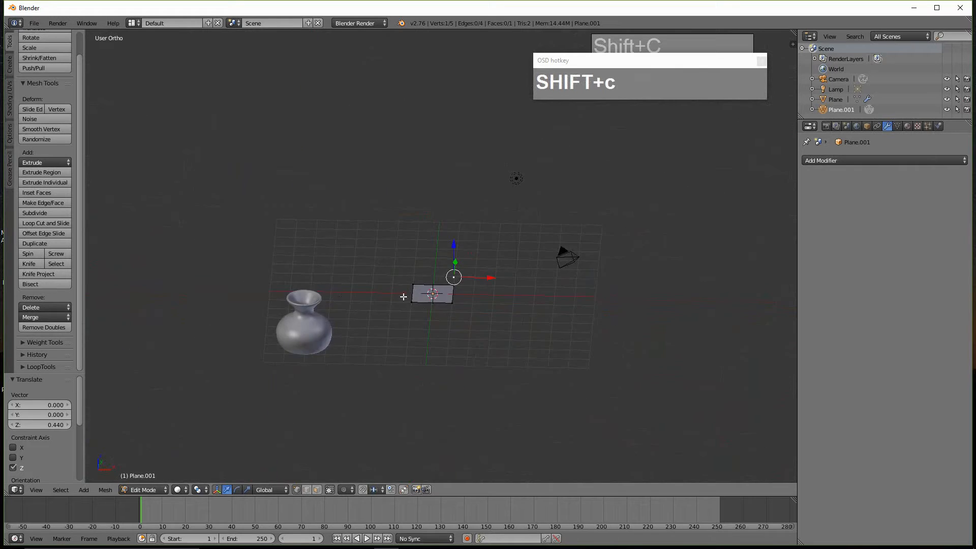
pyautogui.scroll(2, 401, 290)
pyautogui.press('shift')
pyautogui.scroll(2, 459, 369)
pyautogui.rightClick(488, 385)
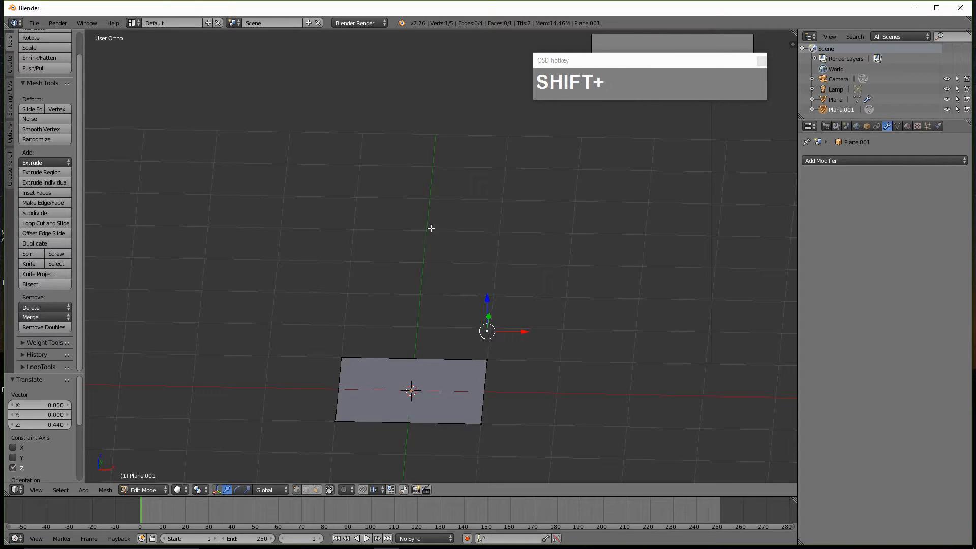
pyautogui.hotkey('shift', 's')
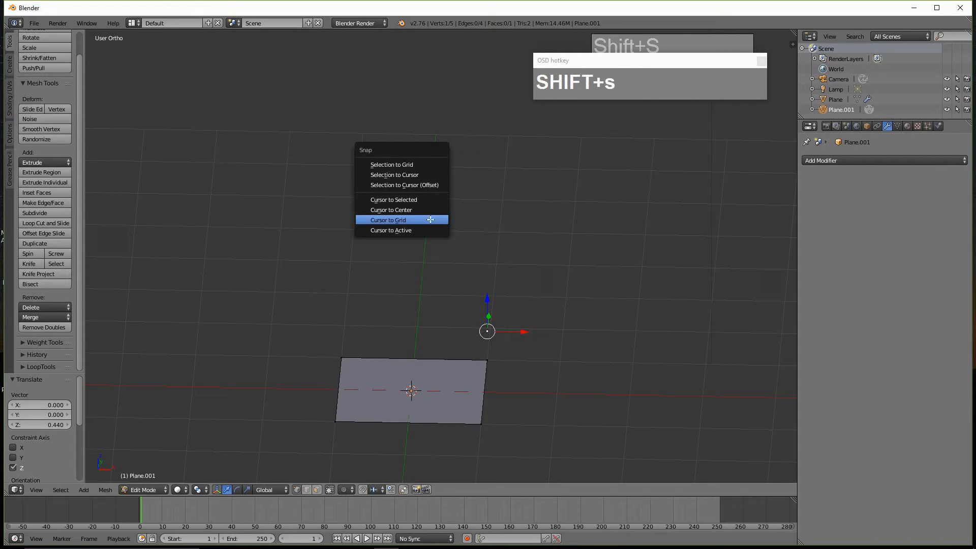
pyautogui.click(405, 175)
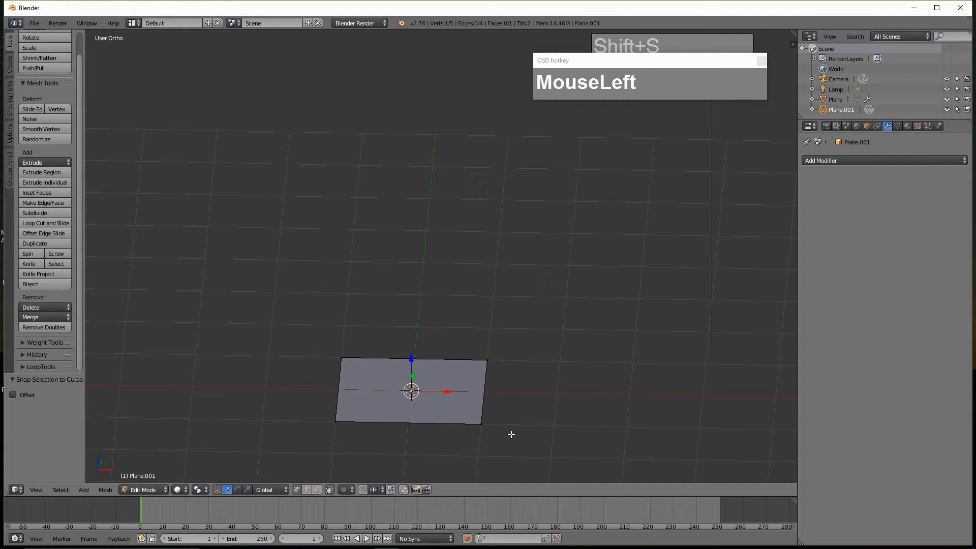
# Step: Invert the selection and delete the plane's face, keeping only the vertex at the origin
pyautogui.hotkey('ctrl', 'i')
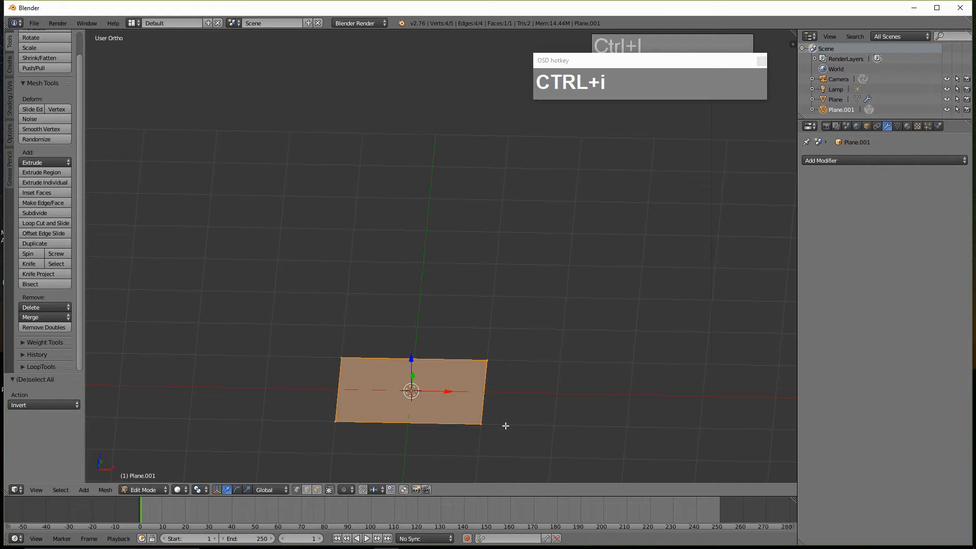
pyautogui.press('x')
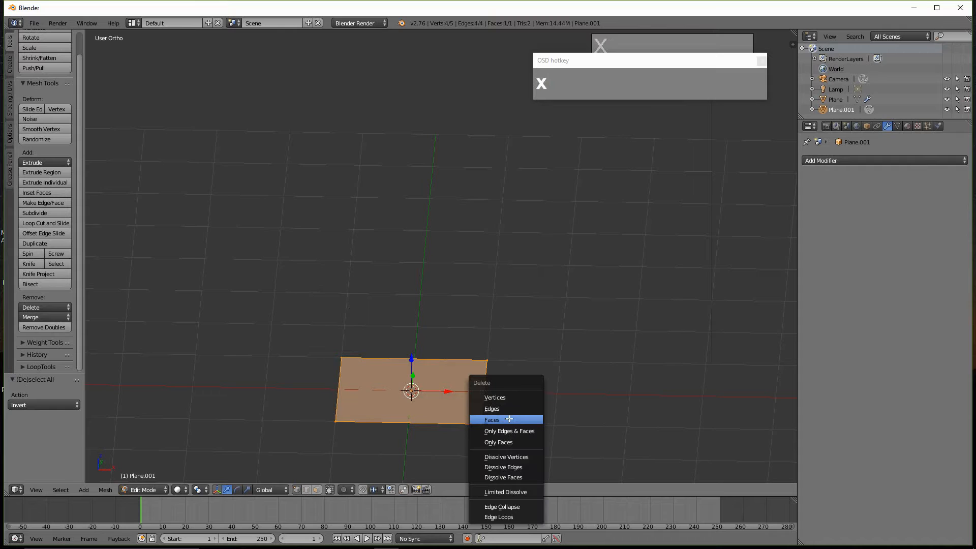
pyautogui.click(529, 419)
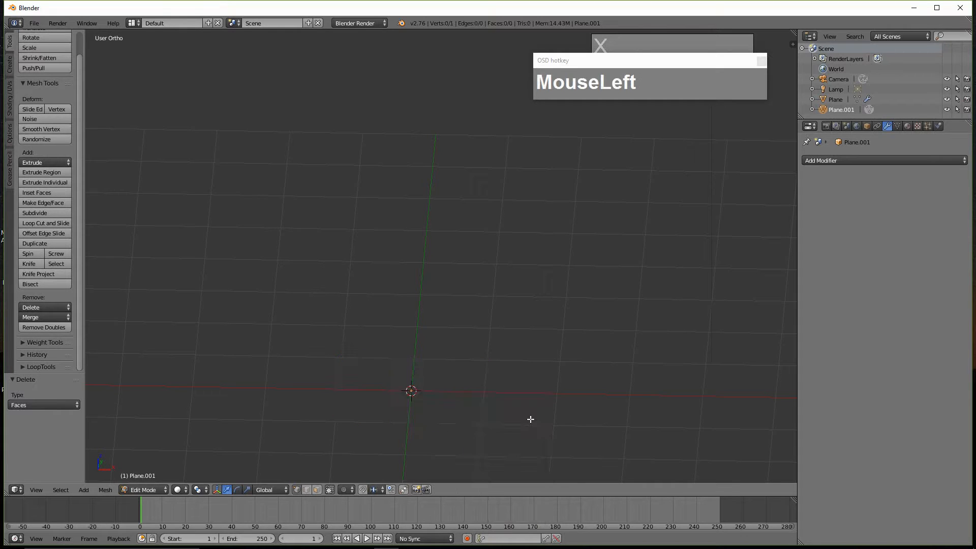
# Step: Select the single remaining vertex at the origin
pyautogui.moveTo(466, 421); pyautogui.dragTo(441, 429, button='middle')
pyautogui.scroll(3, 503, 441)
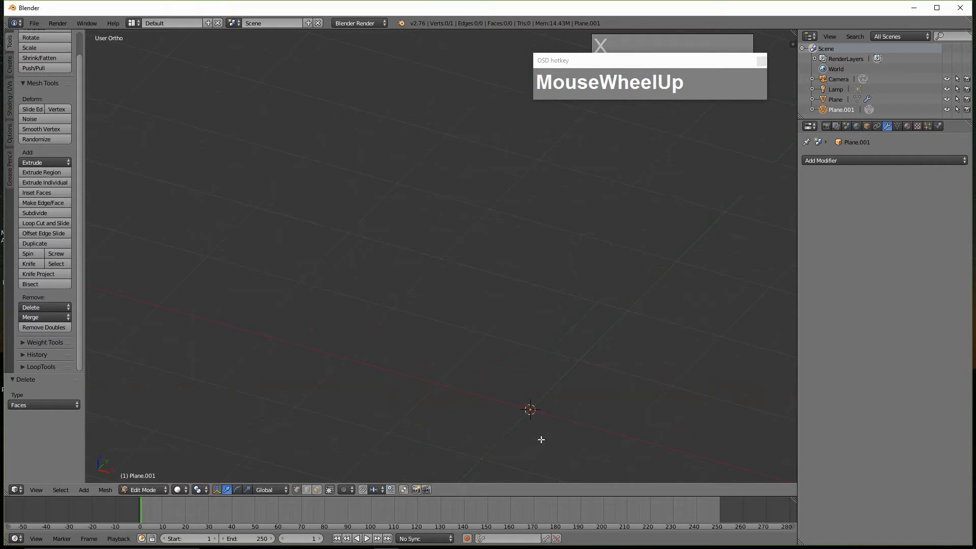
pyautogui.moveTo(536, 447); pyautogui.dragTo(571, 435, button='middle')
pyautogui.rightClick(433, 379)
pyautogui.moveTo(462, 403); pyautogui.dragTo(435, 409, button='middle')
pyautogui.scroll(3, 395, 433)
pyautogui.scroll(1, 376, 440)
pyautogui.scroll(1, 370, 436)
pyautogui.scroll(-5, 365, 446)
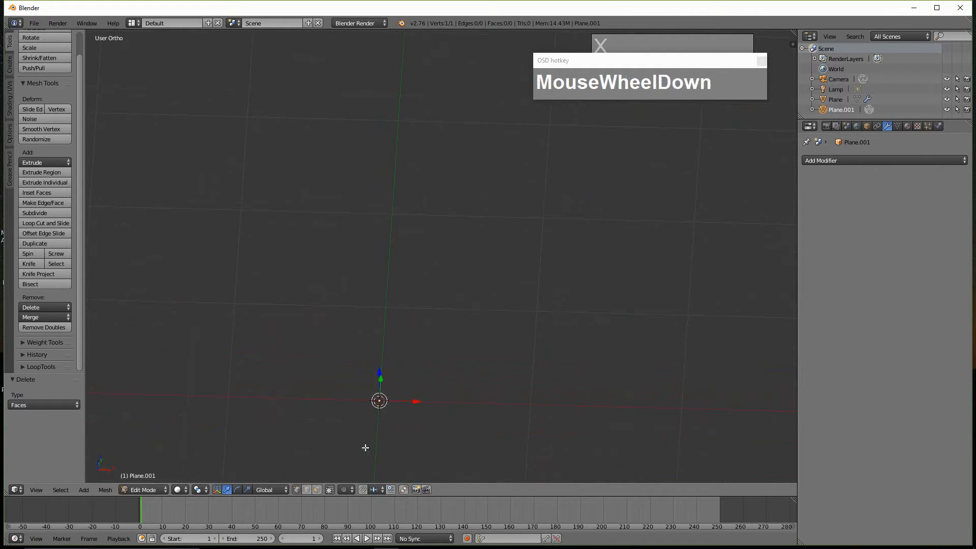
pyautogui.keyDown('shift'); pyautogui.moveTo(394, 425); pyautogui.dragTo(412, 394, button='middle'); pyautogui.keyUp('shift')
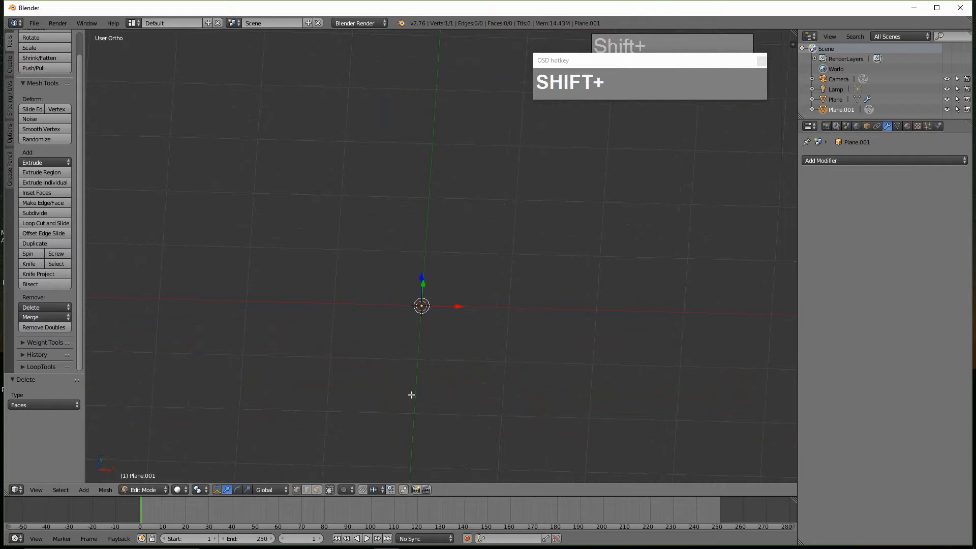
# Step: In front view, extrude seven connected vertices from the origin, curving outward, up and back in towards the Z axis as a rounded pot profile
pyautogui.press('KP_1')
pyautogui.scroll(-3, 412, 394)
pyautogui.keyDown('shift'); pyautogui.moveTo(411, 394); pyautogui.dragTo(417, 319, button='middle'); pyautogui.keyUp('shift')
pyautogui.scroll(3, 438, 379)
pyautogui.keyDown('shift'); pyautogui.moveTo(437, 379); pyautogui.dragTo(437, 341, button='middle'); pyautogui.keyUp('shift')
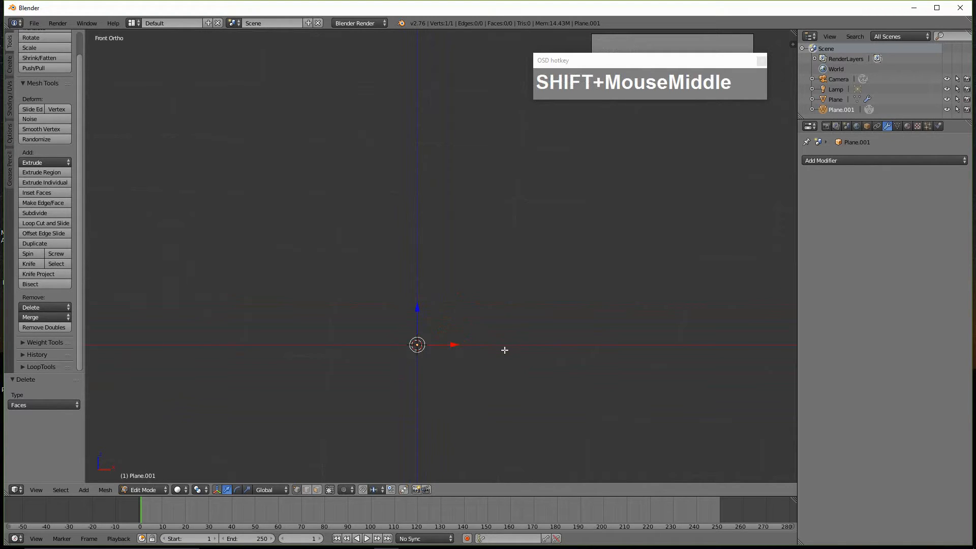
pyautogui.press('ctrl')
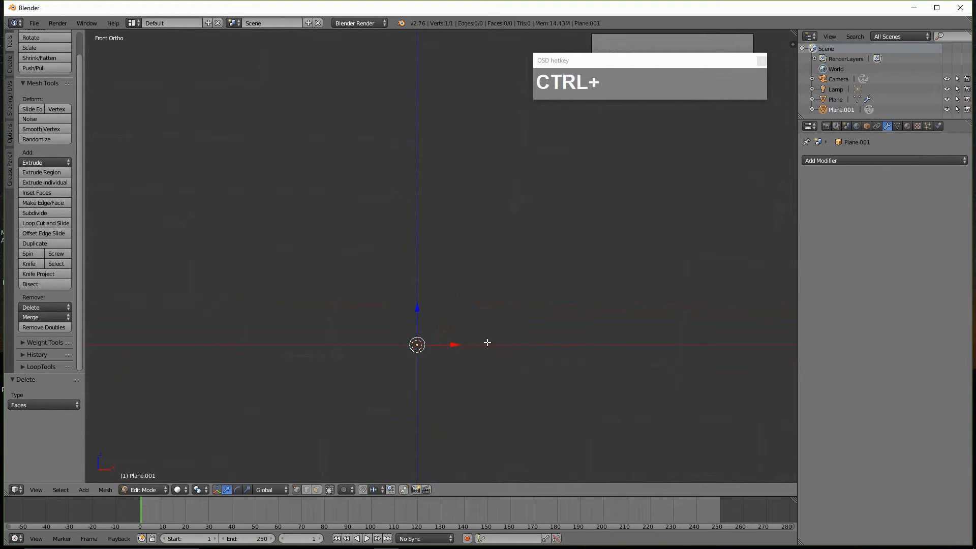
pyautogui.keyDown('ctrl'); pyautogui.click(462, 337); pyautogui.keyUp('ctrl')
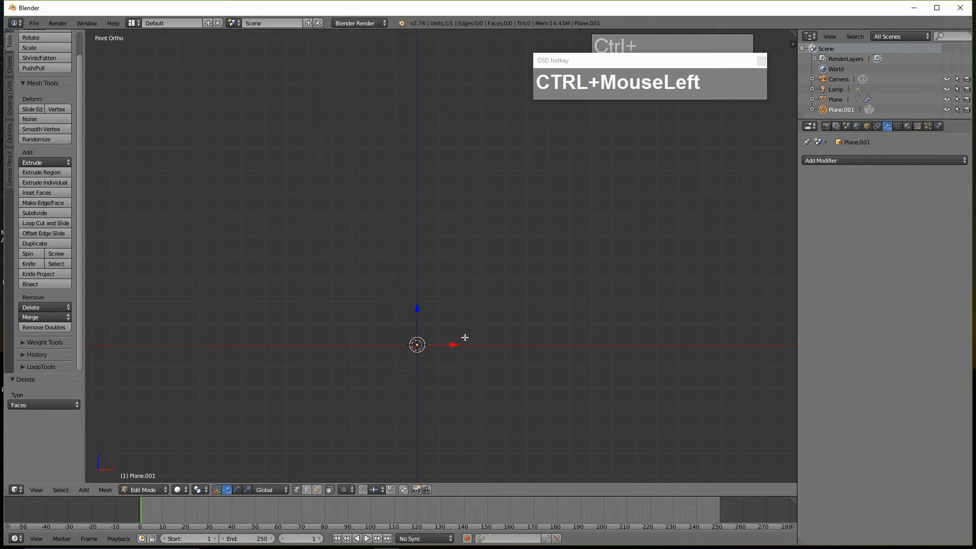
pyautogui.keyDown('ctrl'); pyautogui.click(513, 322); pyautogui.keyUp('ctrl')
pyautogui.keyDown('ctrl'); pyautogui.click(542, 292); pyautogui.keyUp('ctrl')
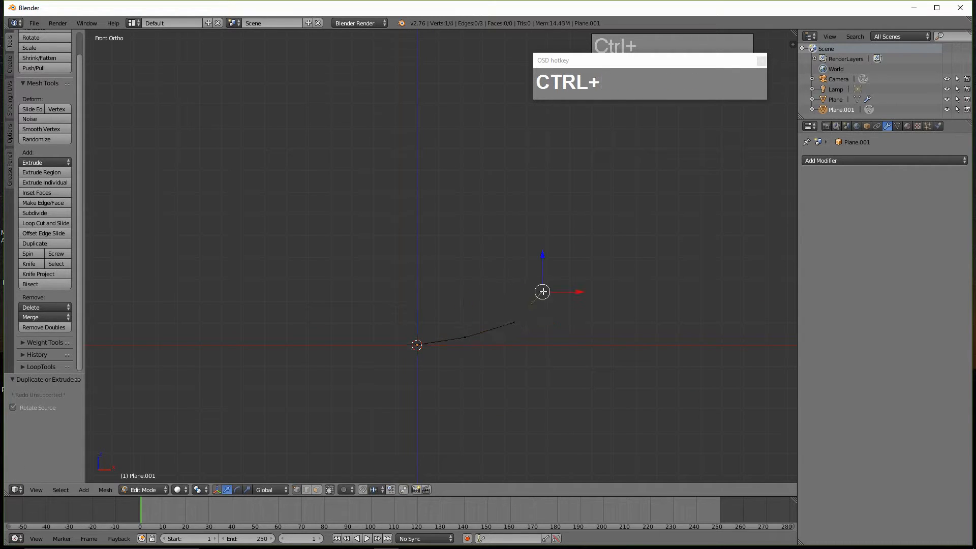
pyautogui.keyDown('ctrl'); pyautogui.click(535, 247); pyautogui.keyUp('ctrl')
pyautogui.keyDown('ctrl'); pyautogui.click(526, 209); pyautogui.keyUp('ctrl')
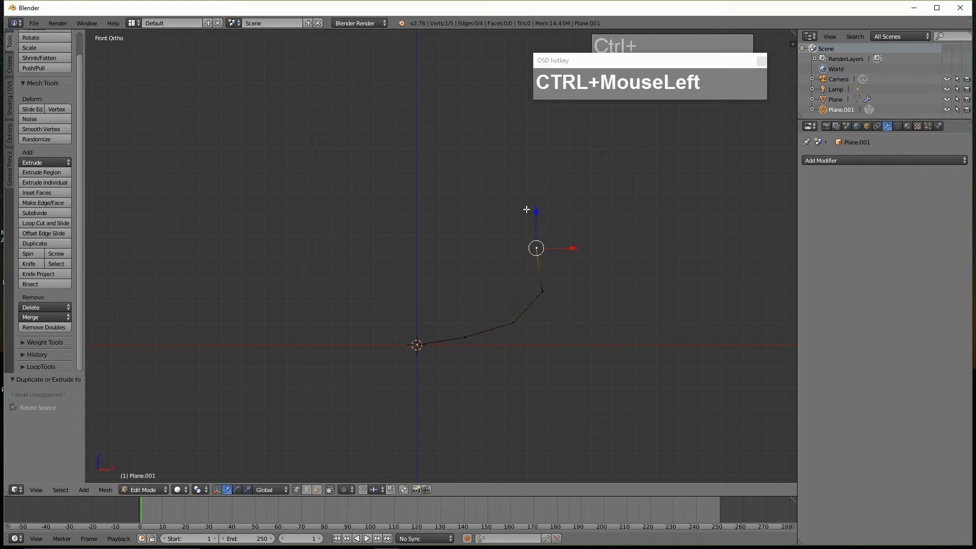
pyautogui.keyDown('ctrl'); pyautogui.click(472, 194); pyautogui.keyUp('ctrl')
pyautogui.keyDown('ctrl'); pyautogui.click(437, 190); pyautogui.keyUp('ctrl')
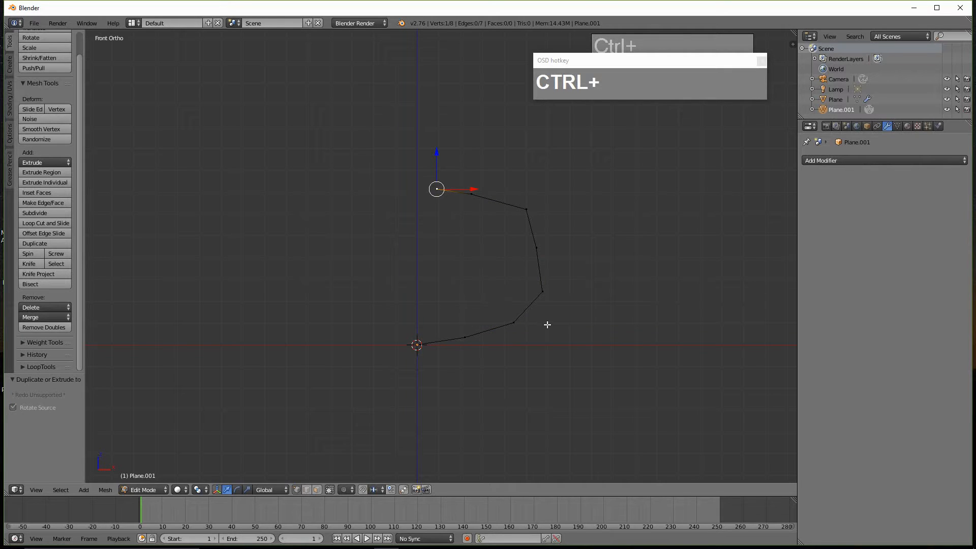
# Step: Leave Edit Mode and add a Screw modifier to revolve the profile a full 360° around the Z axis
pyautogui.scroll(-1, 559, 324)
pyautogui.press('Tab')
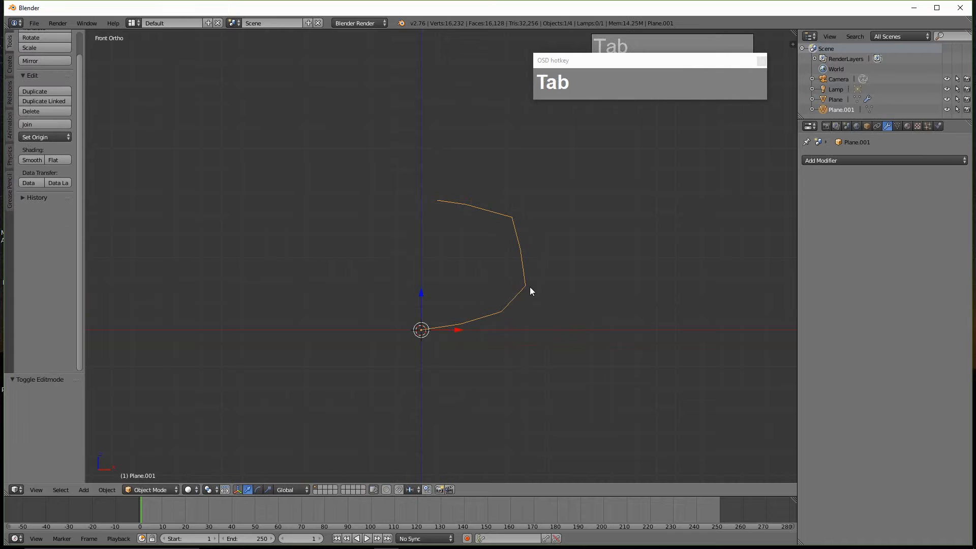
pyautogui.moveTo(503, 289); pyautogui.dragTo(536, 334, button='middle')
pyautogui.scroll(-1, 527, 298)
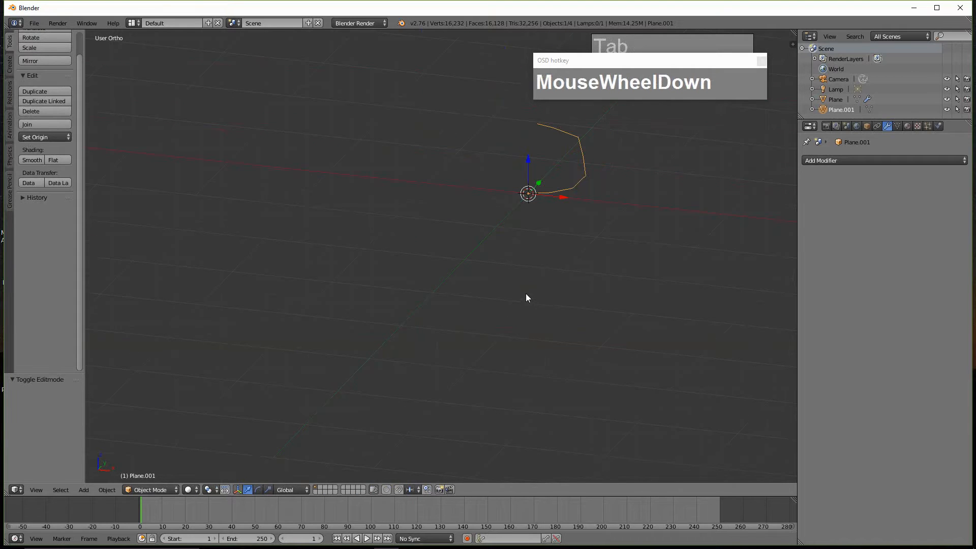
pyautogui.keyDown('shift'); pyautogui.moveTo(559, 266); pyautogui.dragTo(542, 335, button='middle'); pyautogui.keyUp('shift')
pyautogui.scroll(2, 542, 336)
pyautogui.keyDown('shift'); pyautogui.scroll(3, 516, 346); pyautogui.keyUp('shift')
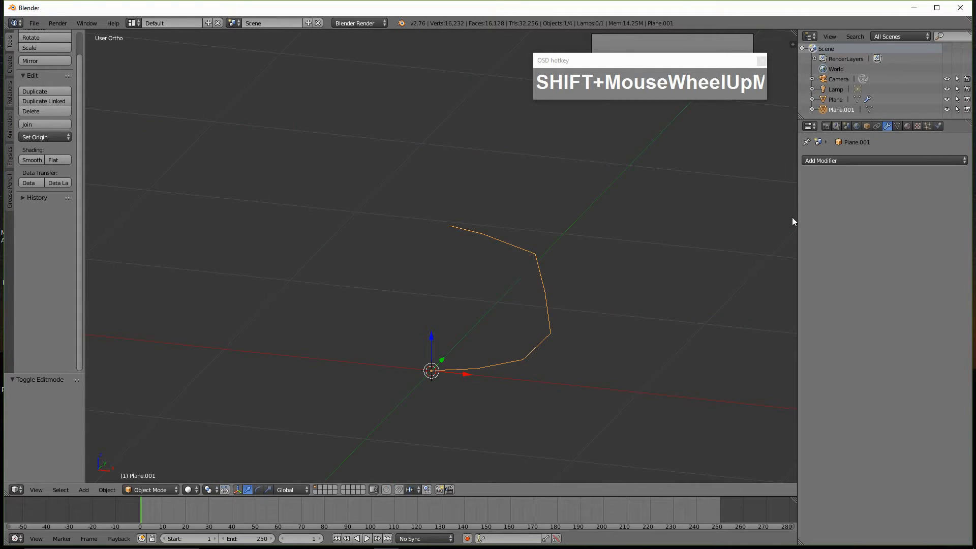
pyautogui.click(834, 161)
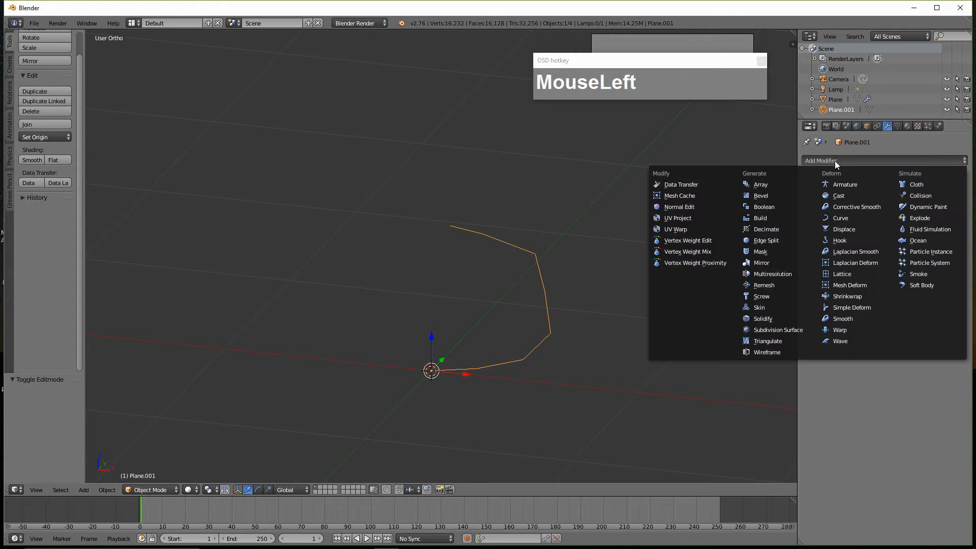
pyautogui.click(780, 296)
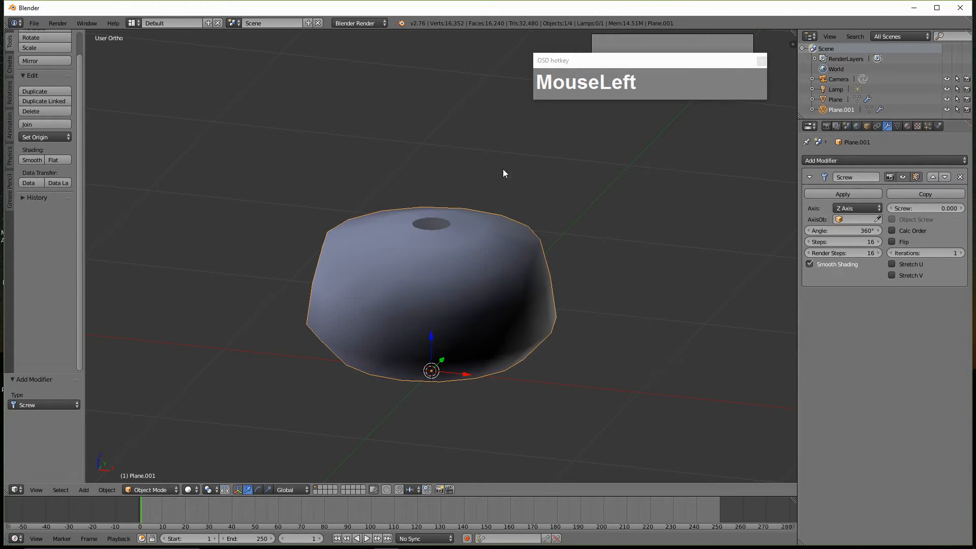
pyautogui.moveTo(491, 278)
pyautogui.mouseDown(button='middle')
pyautogui.moveTo(508, 307)
pyautogui.moveTo(498, 288)
pyautogui.mouseUp(button='middle')
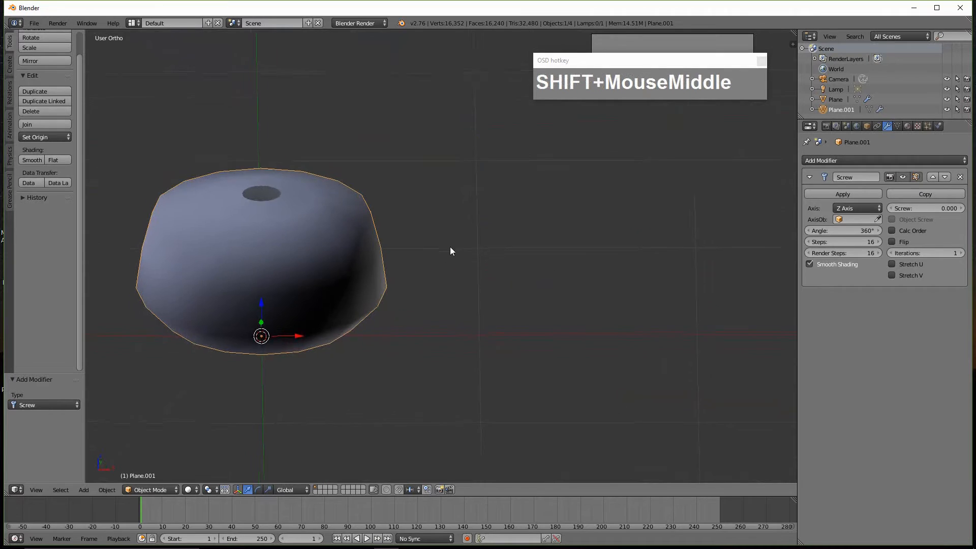
pyautogui.keyDown('shift'); pyautogui.moveTo(442, 244); pyautogui.dragTo(497, 275, button='middle'); pyautogui.keyUp('shift')
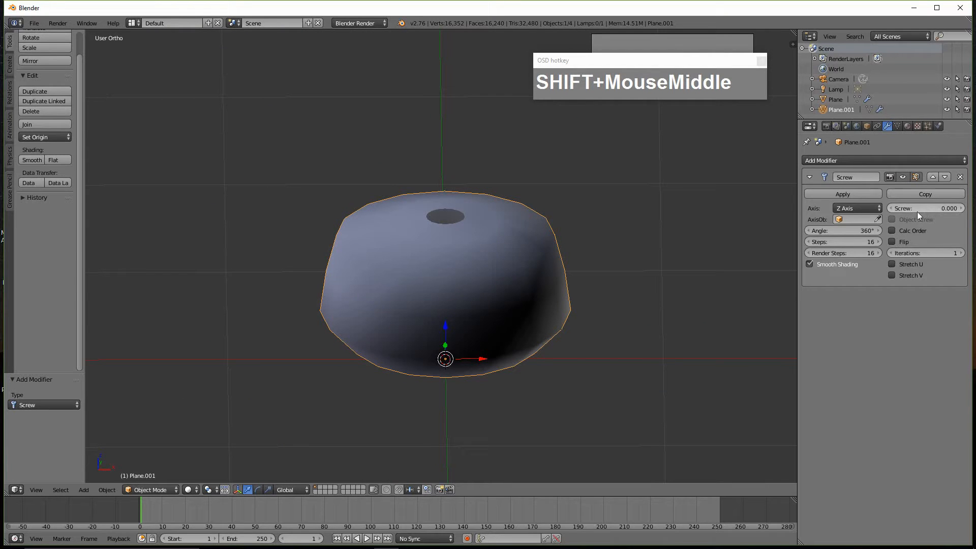
# Step: Try Screw offsets of 1.8 and -1.2 on the modifier, and reset the offset to 0
pyautogui.moveTo(904, 208); pyautogui.dragTo(938, 208)
pyautogui.scroll(-2, 681, 202)
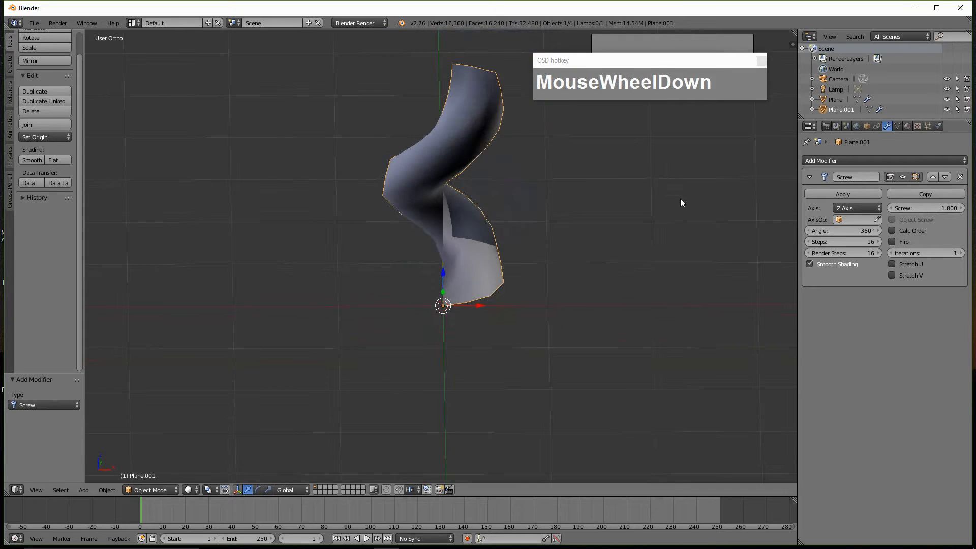
pyautogui.moveTo(609, 248); pyautogui.dragTo(625, 274, button='middle')
pyautogui.moveTo(910, 205)
pyautogui.mouseDown()
pyautogui.moveTo(930, 207)
pyautogui.moveTo(895, 208)
pyautogui.moveTo(913, 206)
pyautogui.mouseUp()
pyautogui.click(913, 207)
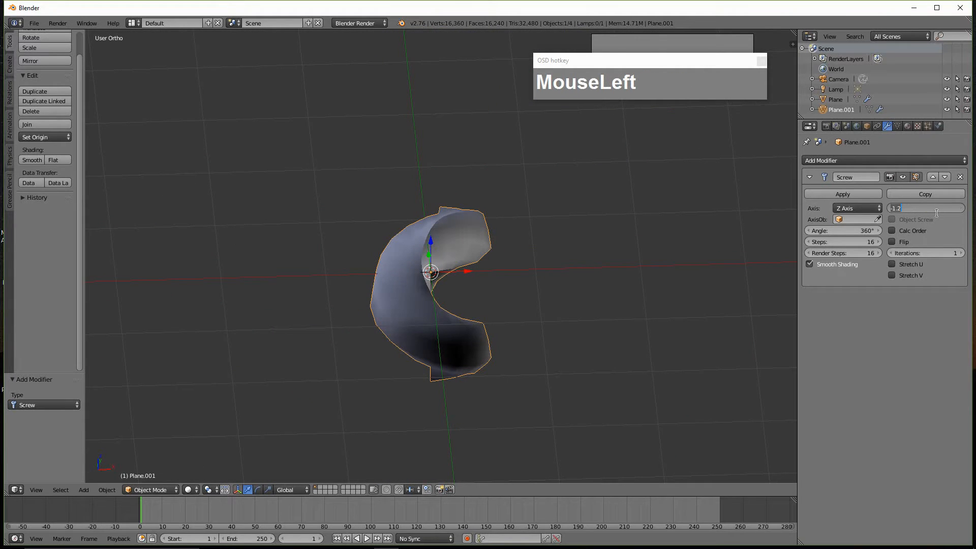
pyautogui.write('0')
pyautogui.press('KP_Enter')
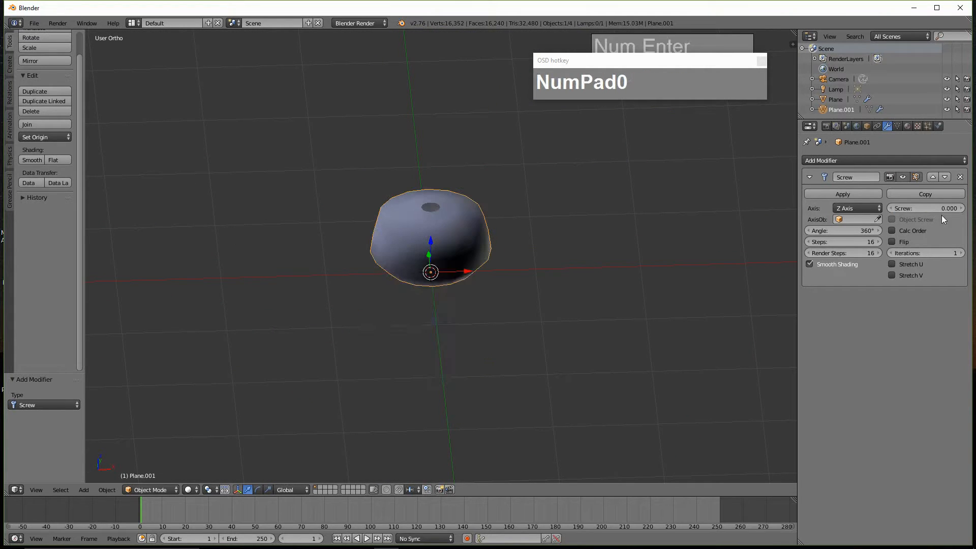
# Step: Inspect the revolved body's shape, and switch to Chrome to look at the clay teapot reference photo
pyautogui.scroll(2, 469, 241)
pyautogui.moveTo(513, 225); pyautogui.dragTo(425, 221, button='middle')
pyautogui.scroll(2, 515, 244)
pyautogui.scroll(-3, 478, 255)
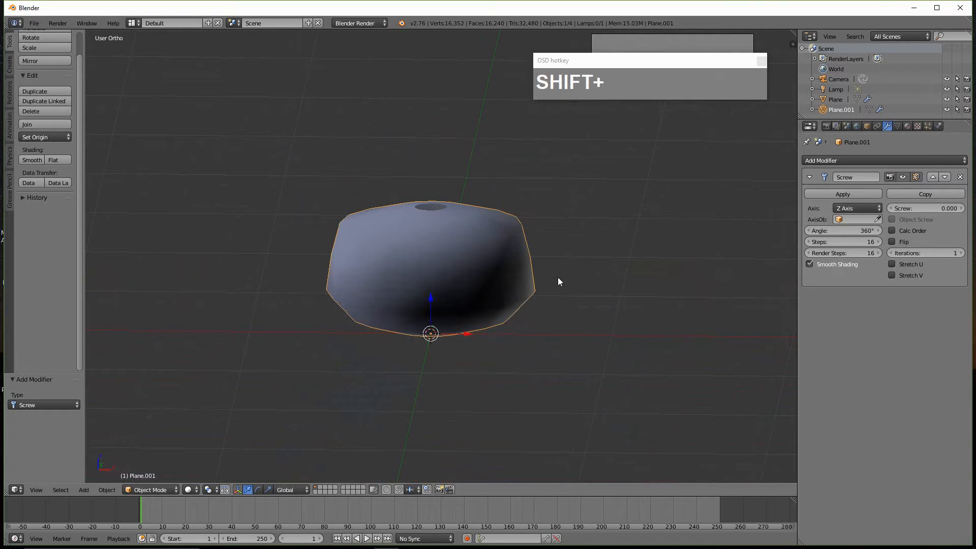
pyautogui.scroll(2, 449, 285)
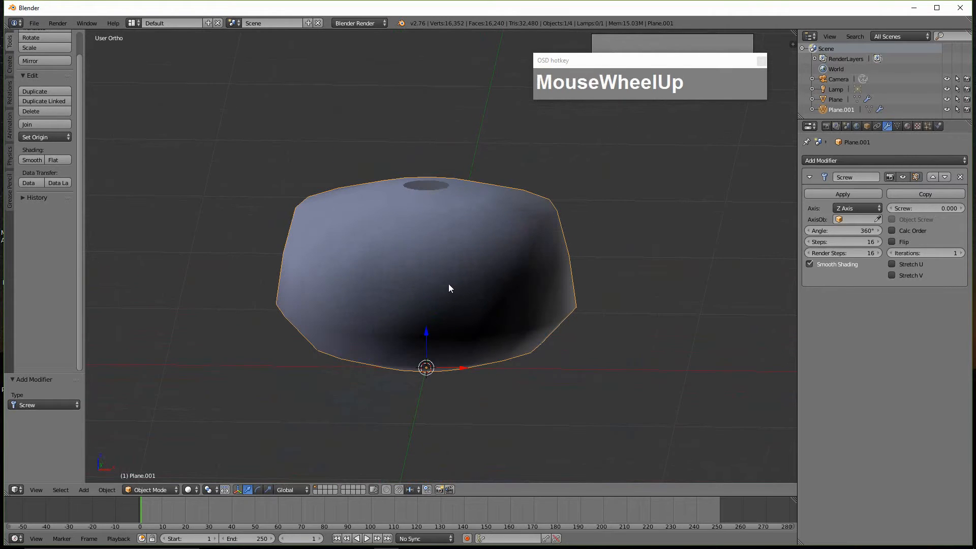
pyautogui.moveTo(411, 544)
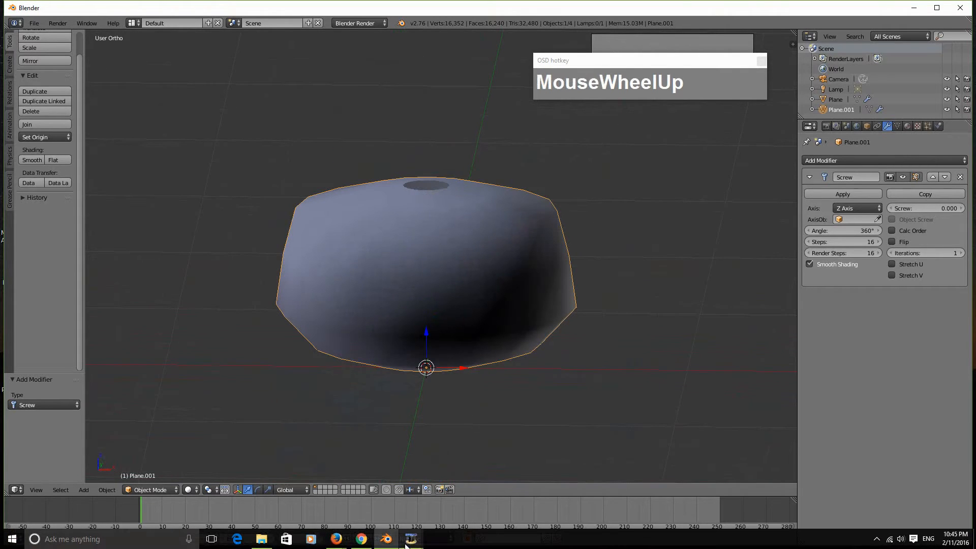
pyautogui.click(360, 542)
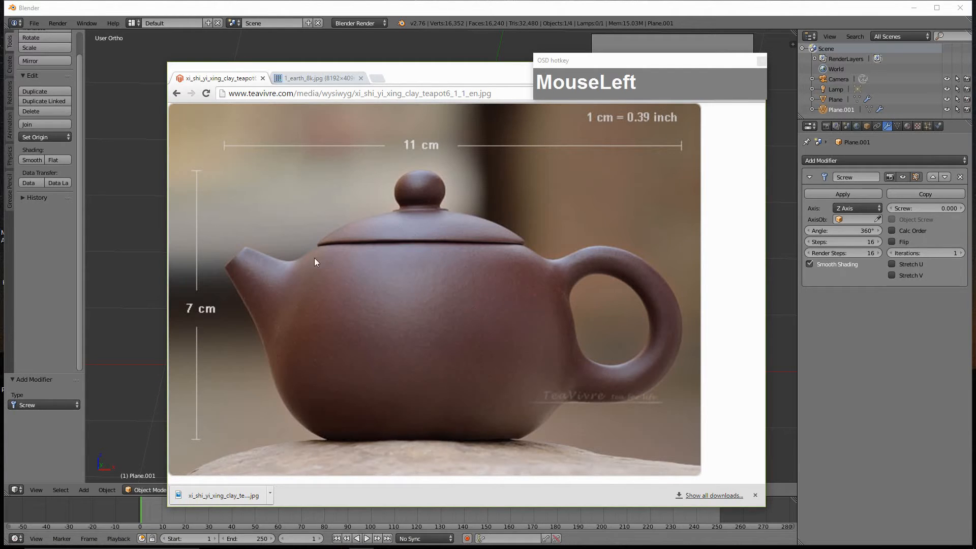
pyautogui.moveTo(611, 76); pyautogui.dragTo(373, 117)
pyautogui.click(468, 108)
# Step: Back in Blender, remove the Screw modifier from the revolved profile, keeping the profile line itself
pyautogui.moveTo(536, 242); pyautogui.dragTo(533, 251, button='middle')
pyautogui.scroll(-5, 533, 252)
pyautogui.scroll(2, 516, 240)
pyautogui.keyDown('shift'); pyautogui.moveTo(539, 209); pyautogui.dragTo(534, 294, button='middle'); pyautogui.keyUp('shift')
pyautogui.rightClick(444, 255)
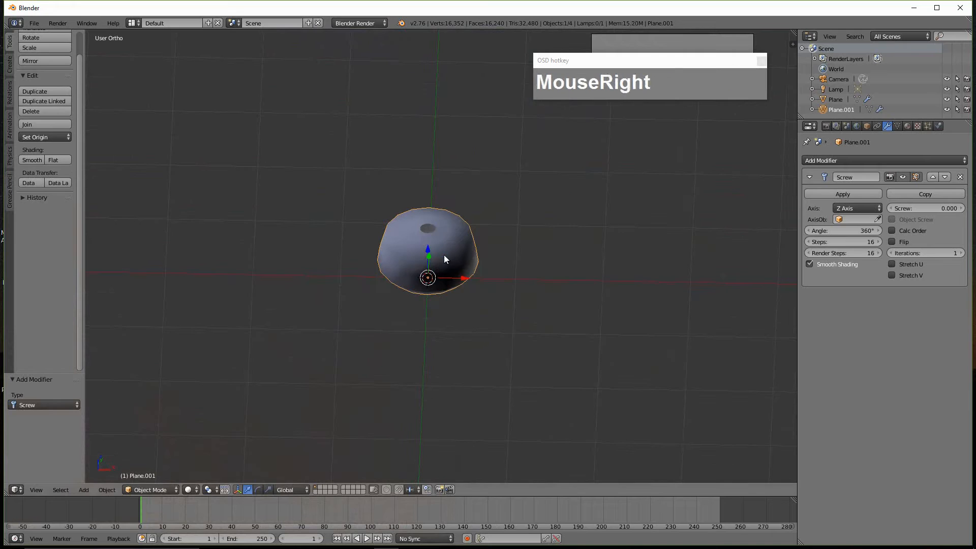
pyautogui.press('x')
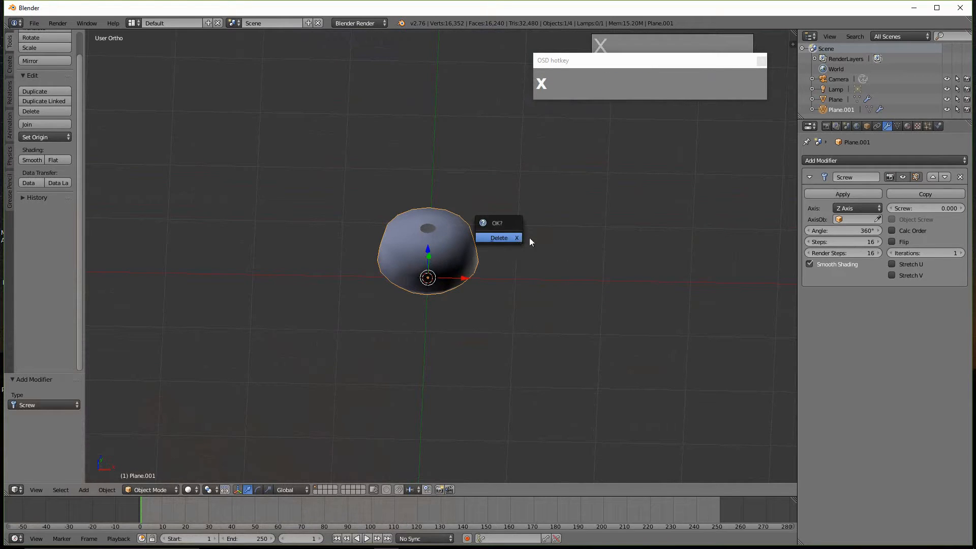
pyautogui.click(960, 177)
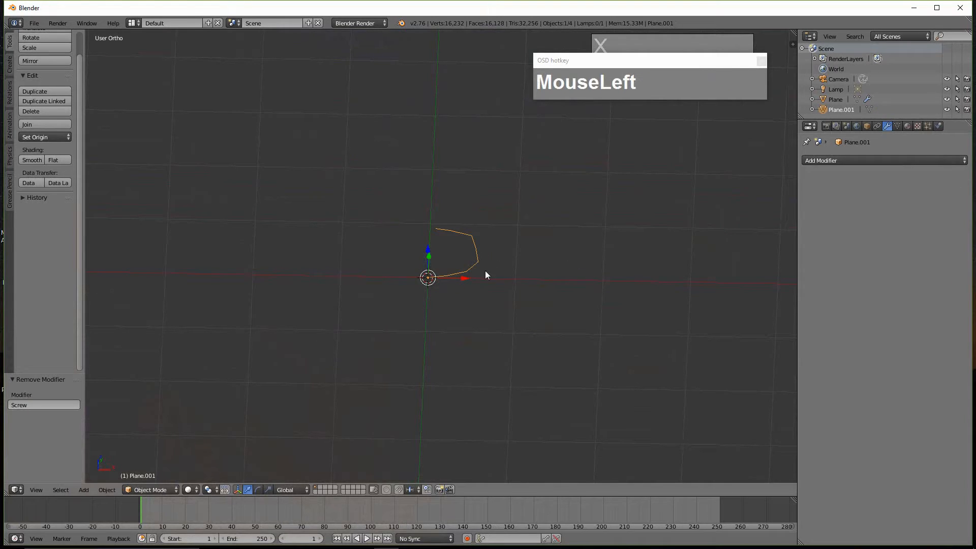
pyautogui.press('x')
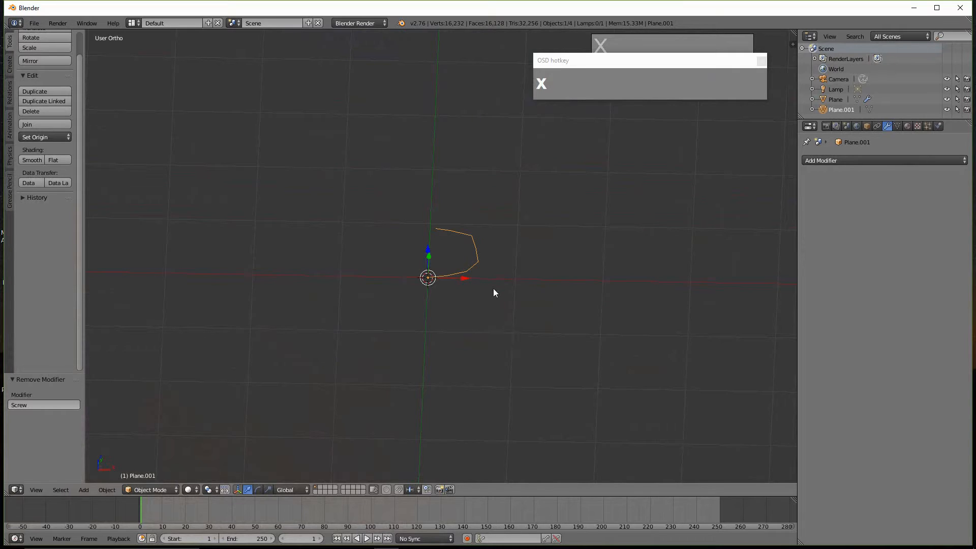
# Step: Try lowering the profile about 0.85 units along Z, and undo the move
pyautogui.scroll(2, 439, 255)
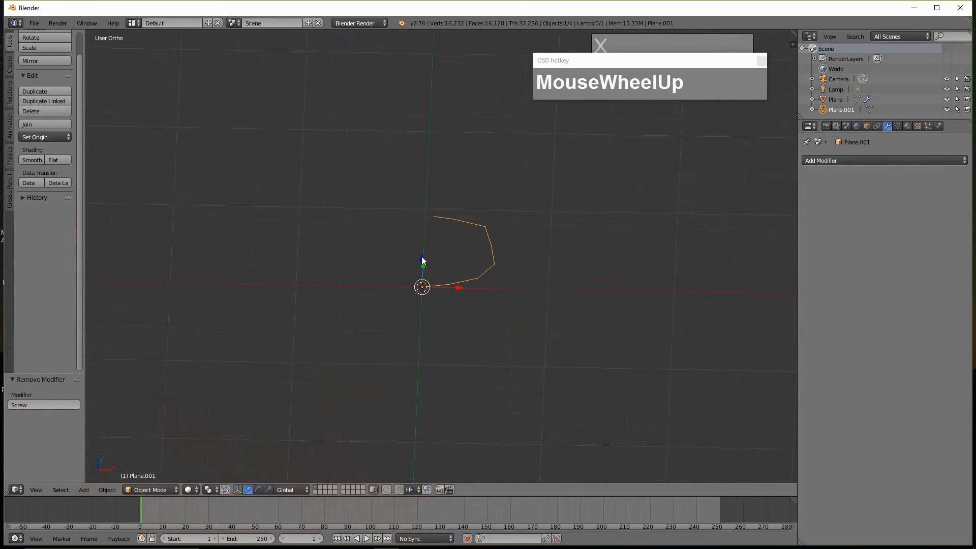
pyautogui.moveTo(431, 268); pyautogui.dragTo(418, 336)
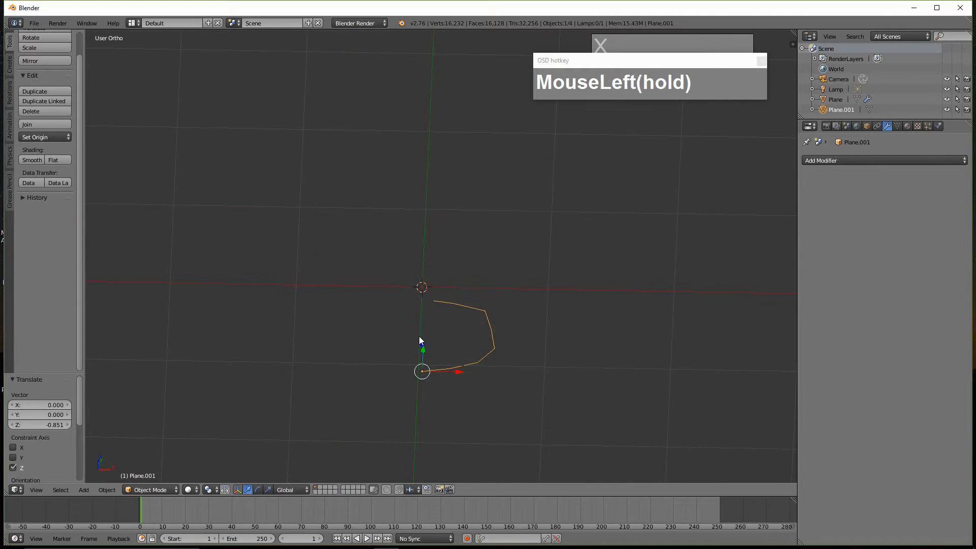
pyautogui.moveTo(510, 338); pyautogui.dragTo(450, 331, button='middle')
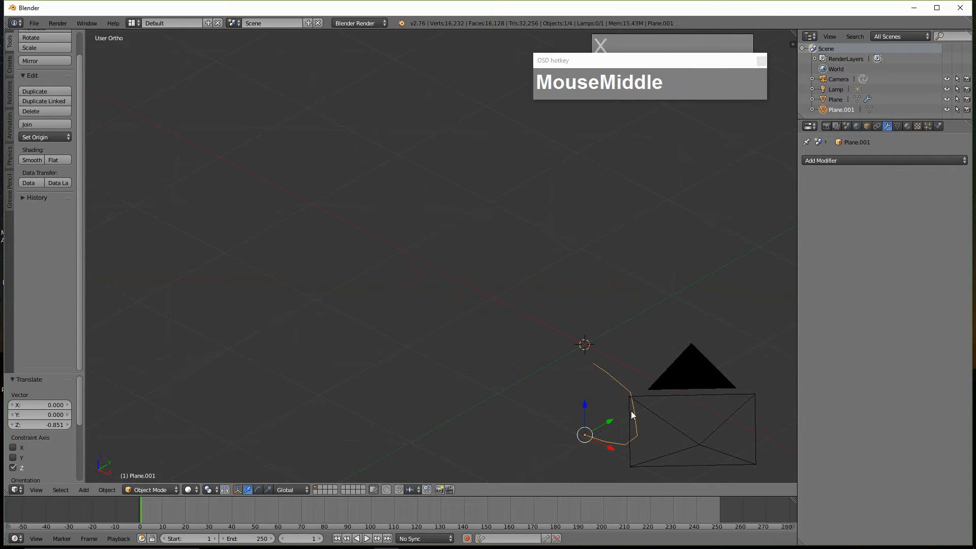
pyautogui.hotkey('ctrl', 'z')
# Step: Move the profile about 2.1 units along negative Y, away from the origin
pyautogui.moveTo(606, 328); pyautogui.dragTo(425, 437)
pyautogui.scroll(-2, 577, 369)
pyautogui.scroll(2, 578, 369)
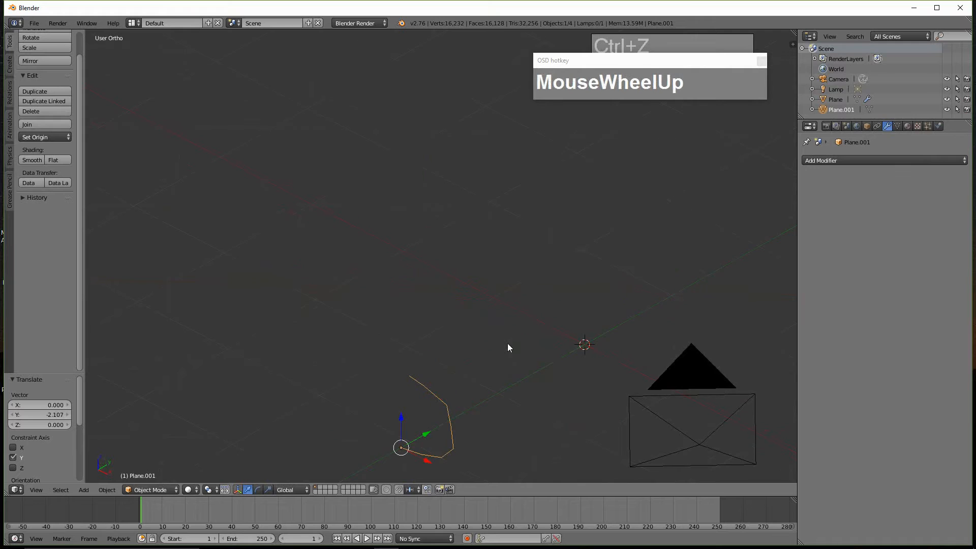
# Step: Add an Image-type empty at the 3D cursor to hold the reference picture
pyautogui.moveTo(507, 345); pyautogui.dragTo(548, 347, button='middle')
pyautogui.hotkey('shift', 'a')
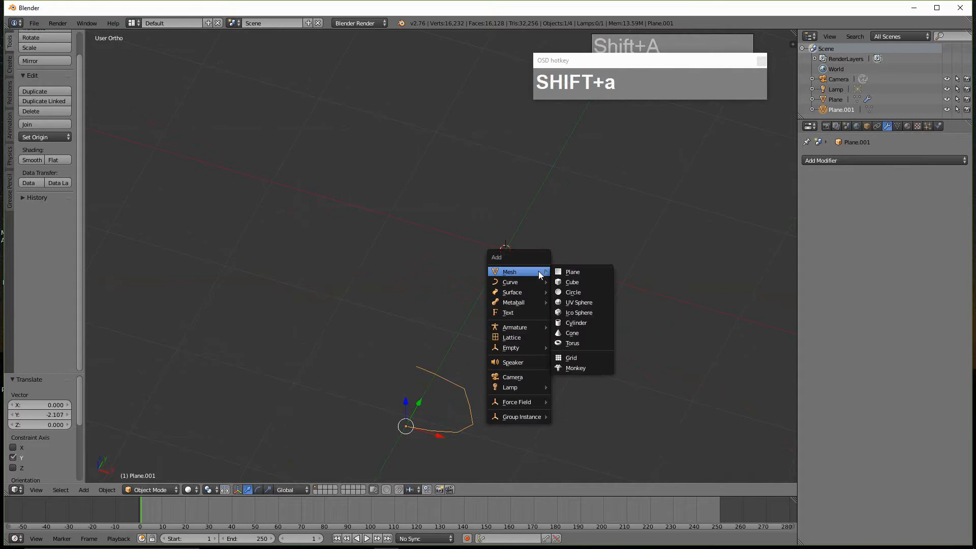
pyautogui.click(520, 349)
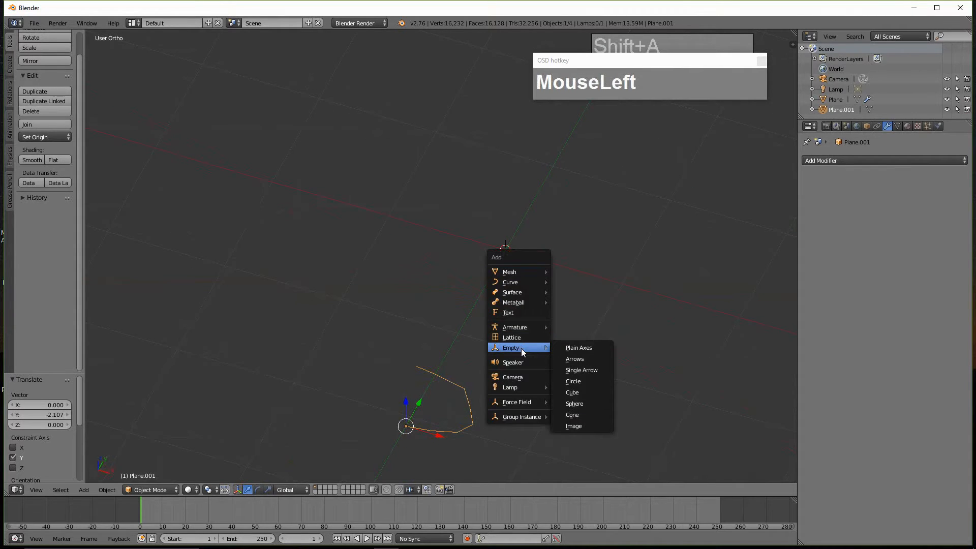
pyautogui.click(580, 425)
pyautogui.moveTo(580, 426); pyautogui.dragTo(655, 305, button='middle')
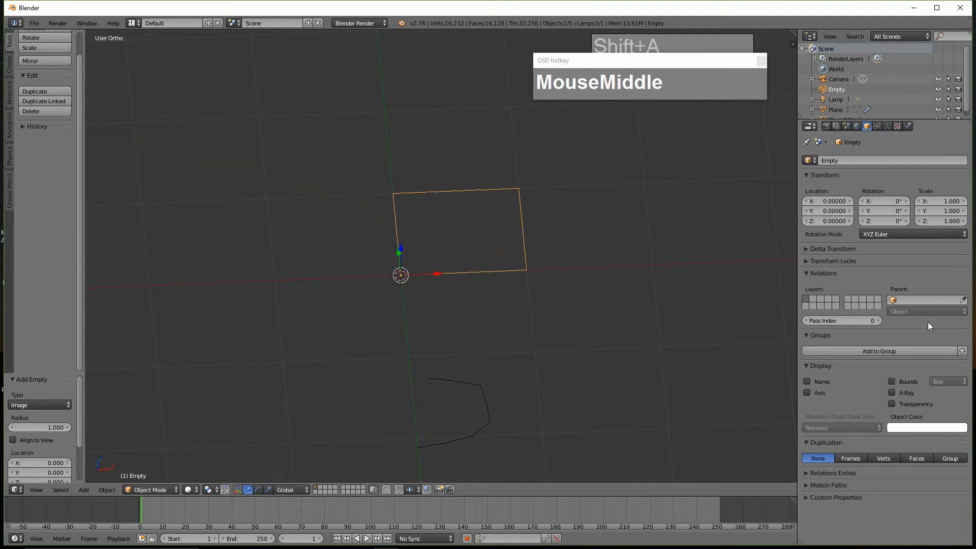
# Step: Load xi_shi_yi_xing_clay_teapot6_1_1_en.jpg from the Reference folder on the Desktop into the image empty
pyautogui.click(887, 127)
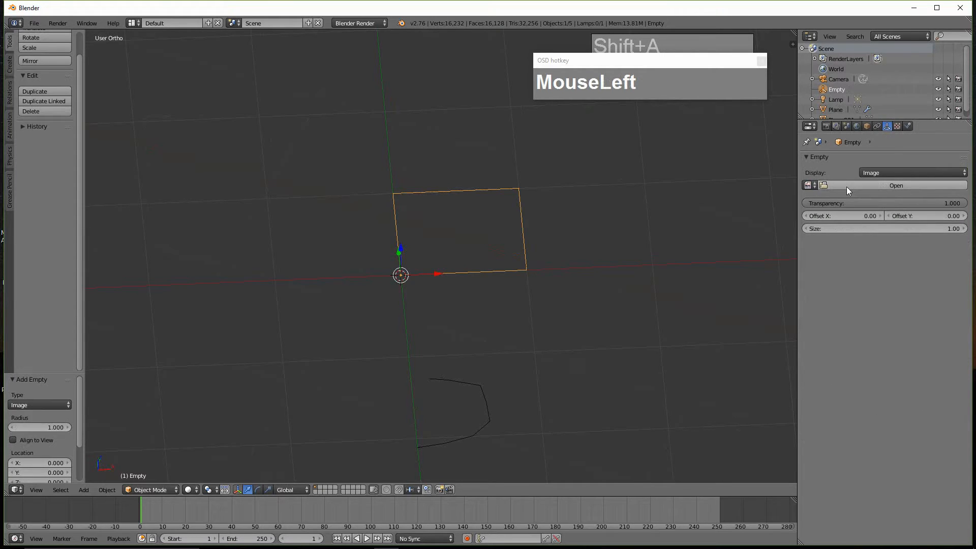
pyautogui.click(880, 186)
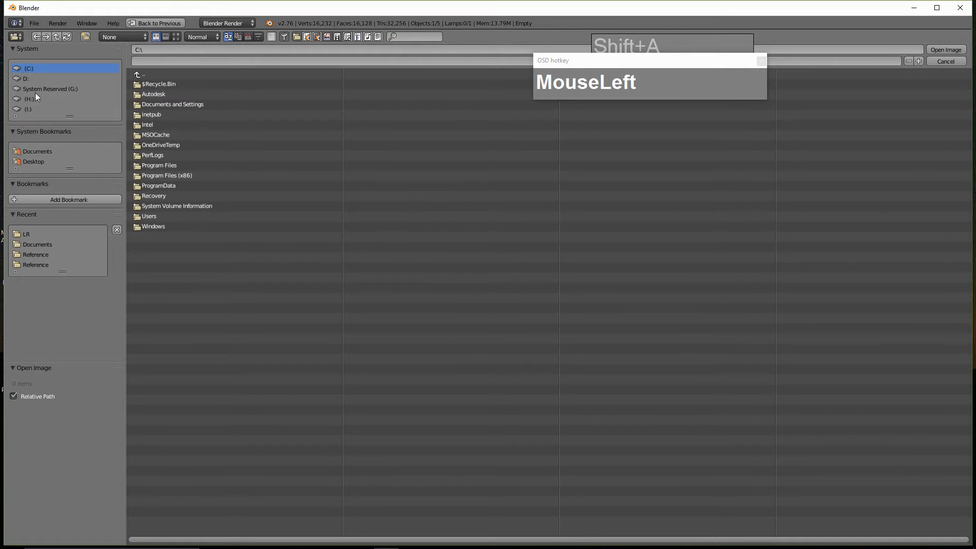
pyautogui.click(45, 162)
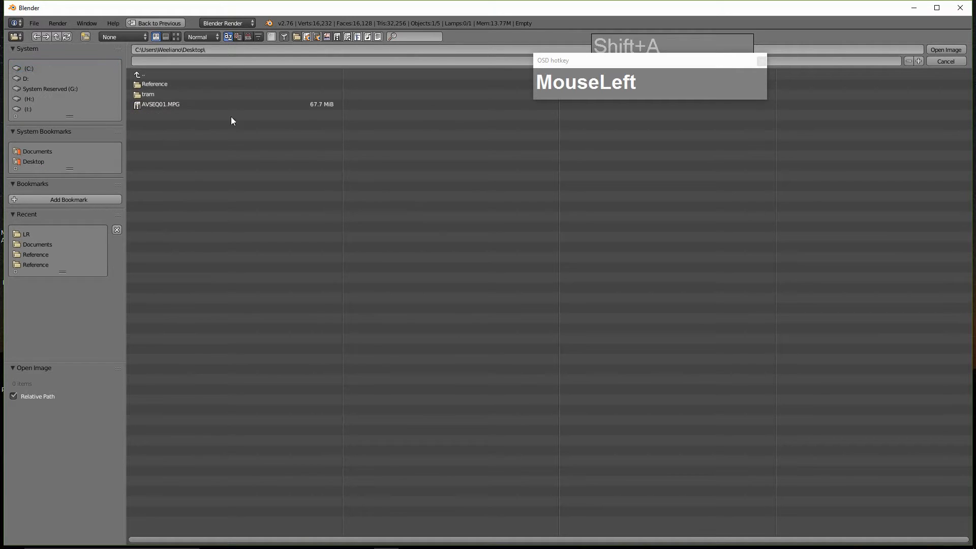
pyautogui.click(156, 84)
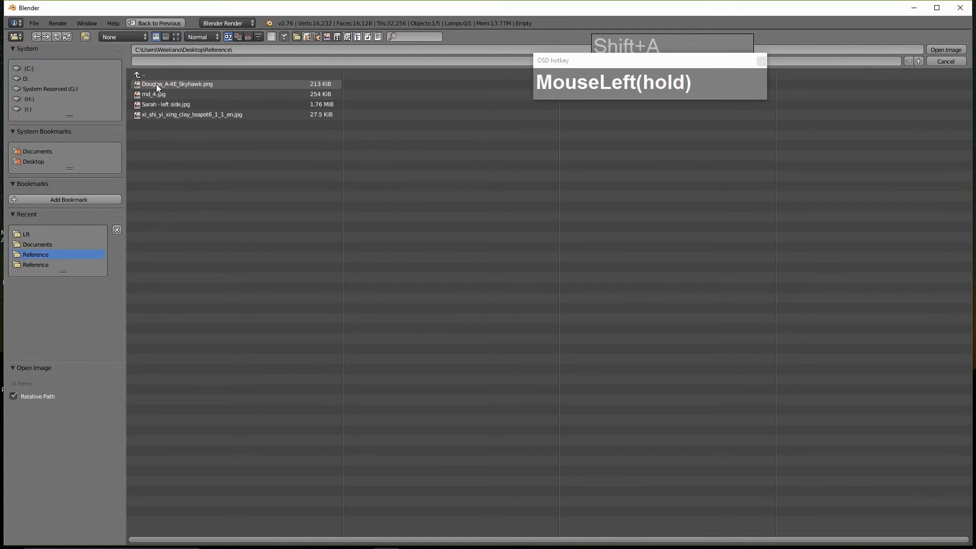
pyautogui.doubleClick(160, 116)
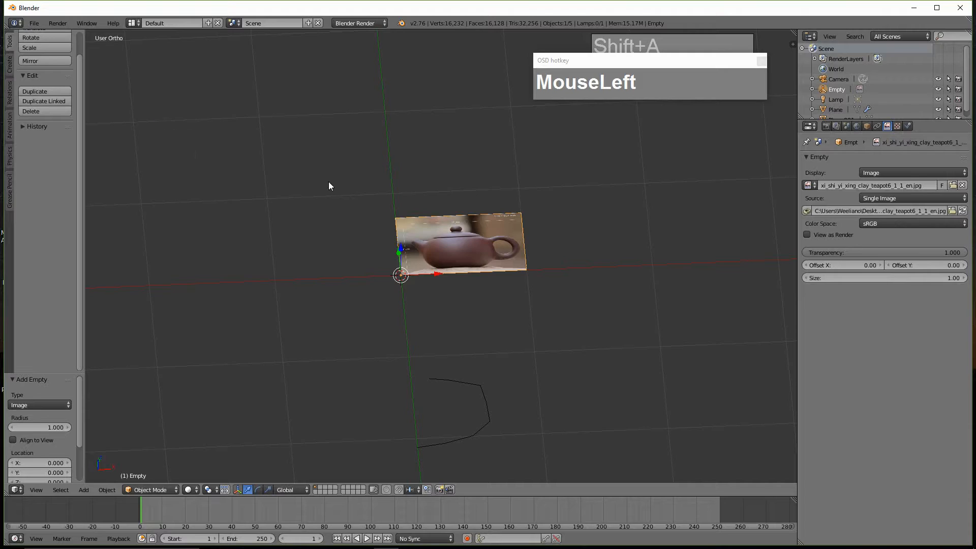
# Step: Scale the teapot reference image up by a factor of about 3.26
pyautogui.scroll(1, 494, 269)
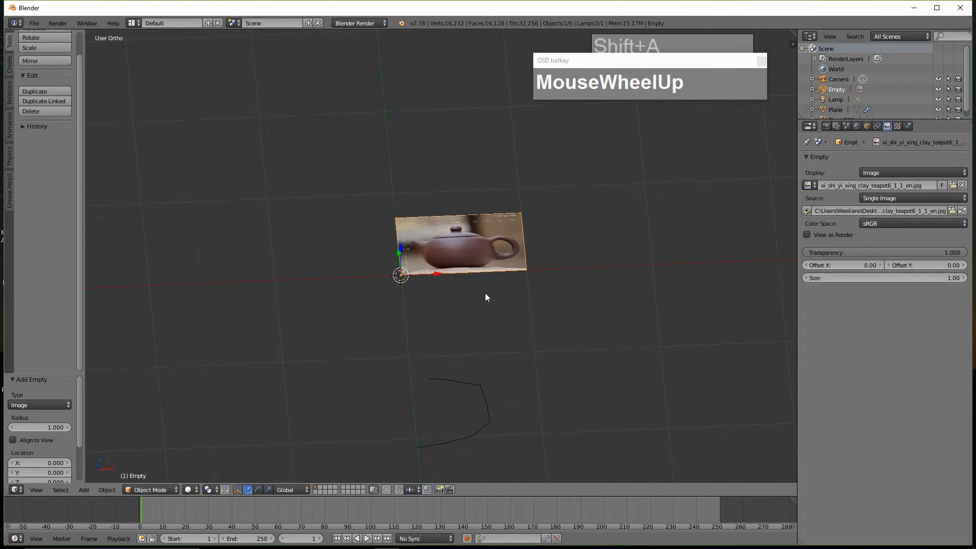
pyautogui.press('s')
pyautogui.click(652, 291)
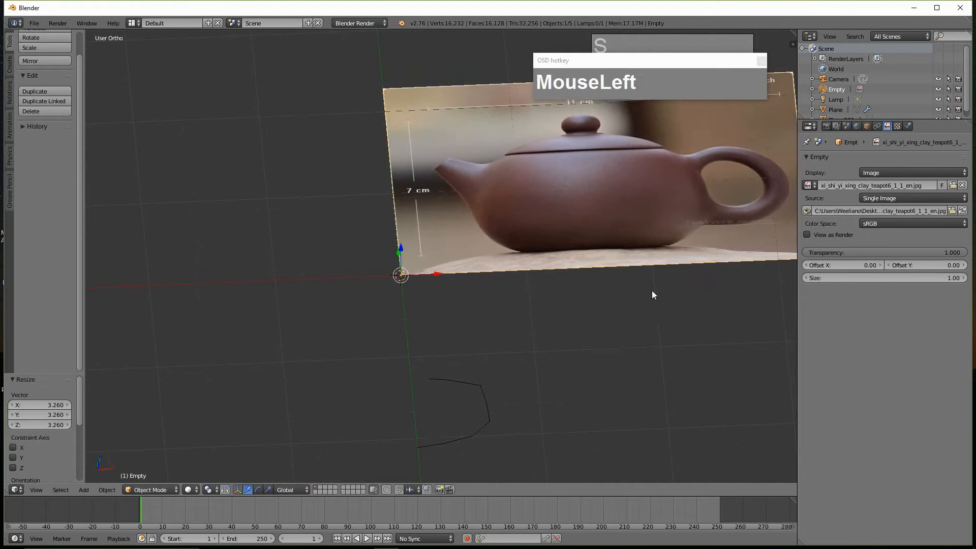
# Step: Set the reference image's X offset to -0.47 to centre the teapot on the origin, and its transparency to about 0.562
pyautogui.scroll(-3, 616, 301)
pyautogui.moveTo(840, 264); pyautogui.dragTo(819, 264)
pyautogui.moveTo(855, 265); pyautogui.dragTo(854, 265)
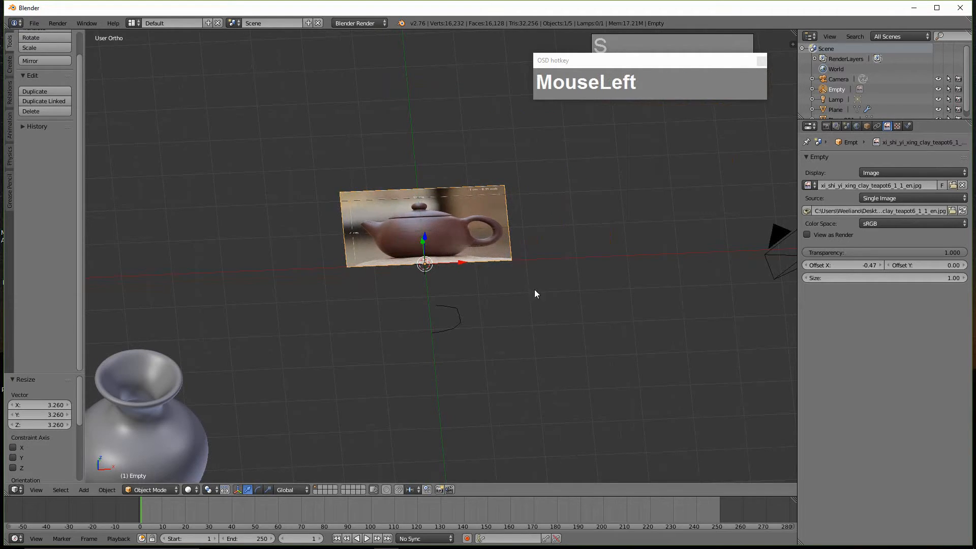
pyautogui.moveTo(891, 253); pyautogui.dragTo(318, 270)
# Step: Rotate the teapot reference image 90 degrees about the global X axis so it stands upright
pyautogui.scroll(-2, 461, 277)
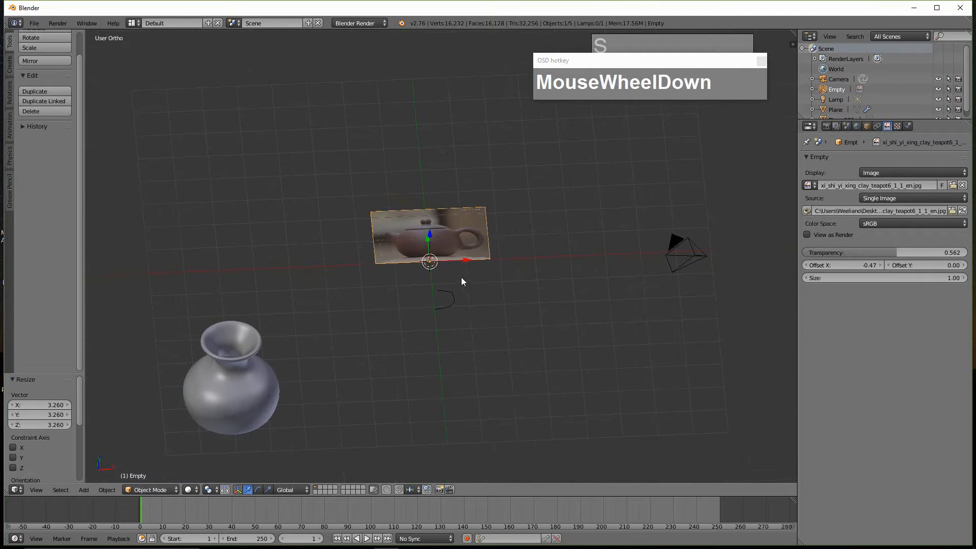
pyautogui.press('r')
pyautogui.press('x')
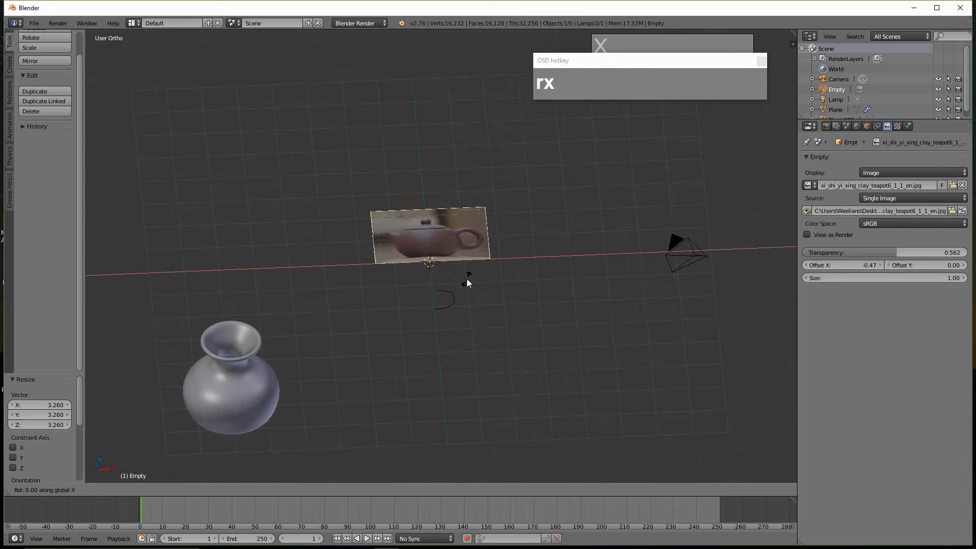
pyautogui.press('9')
pyautogui.press('0')
pyautogui.click(467, 279)
pyautogui.moveTo(467, 282); pyautogui.dragTo(466, 311, button='middle')
pyautogui.scroll(3, 454, 280)
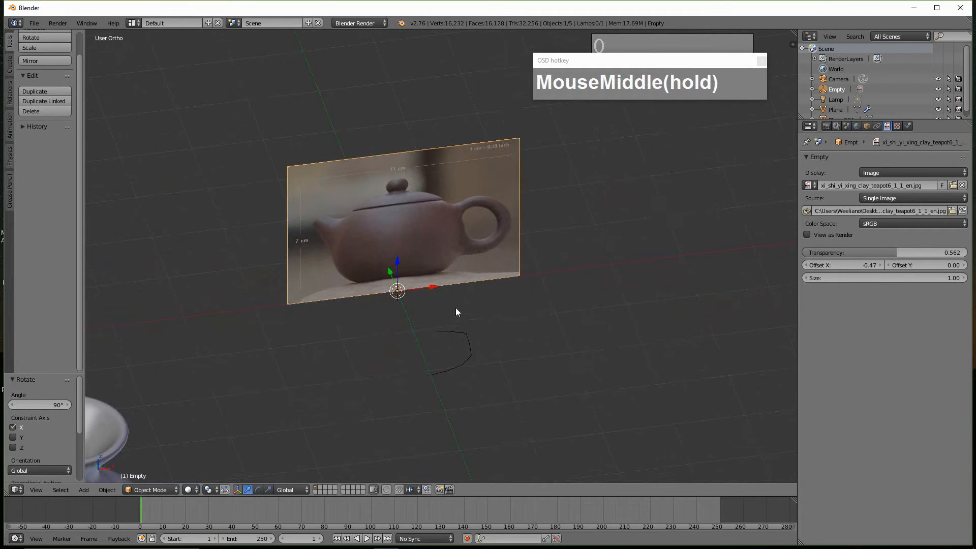
# Step: Move the reference image about 4.2 units along positive Y, well behind the profile line
pyautogui.moveTo(392, 276); pyautogui.dragTo(315, 141)
pyautogui.scroll(-3, 455, 273)
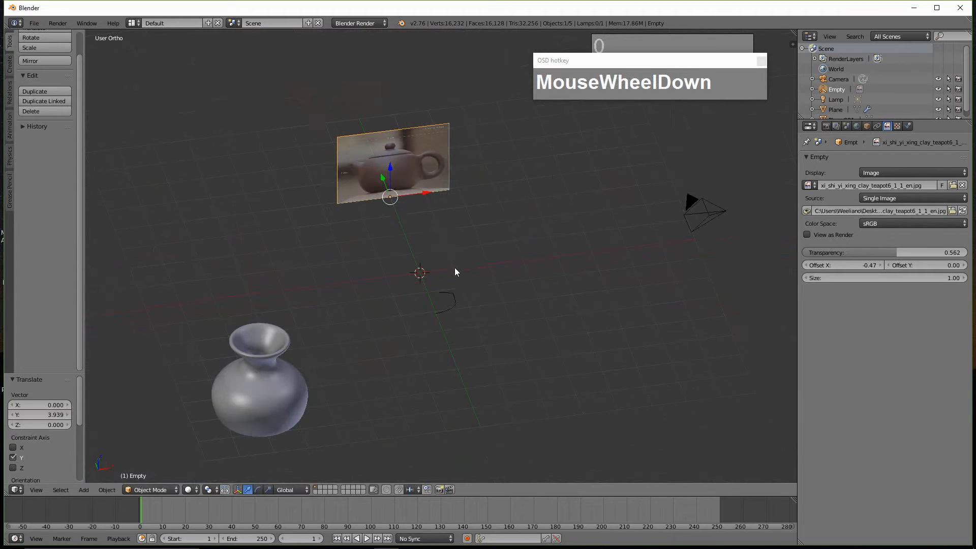
pyautogui.moveTo(382, 181)
pyautogui.mouseDown()
pyautogui.moveTo(377, 171)
pyautogui.moveTo(396, 212)
pyautogui.moveTo(379, 174)
pyautogui.mouseUp()
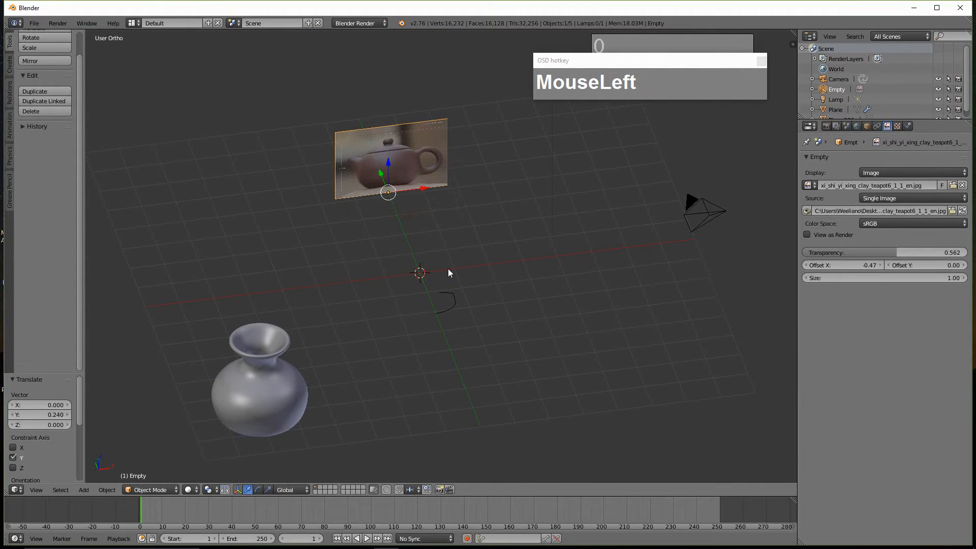
# Step: In front view, raise the profile line about 0.229 units along Z so its lowest point meets the teapot's base
pyautogui.press('KP_1')
pyautogui.scroll(4, 478, 377)
pyautogui.scroll(1, 477, 376)
pyautogui.keyDown('shift'); pyautogui.moveTo(478, 382); pyautogui.dragTo(517, 324, button='middle'); pyautogui.keyUp('shift')
pyautogui.scroll(5, 495, 328)
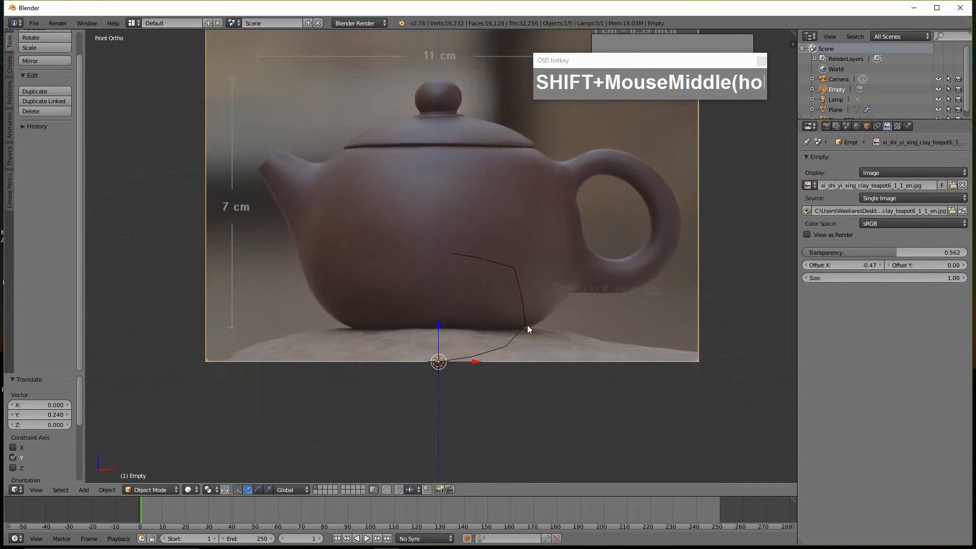
pyautogui.click(522, 299)
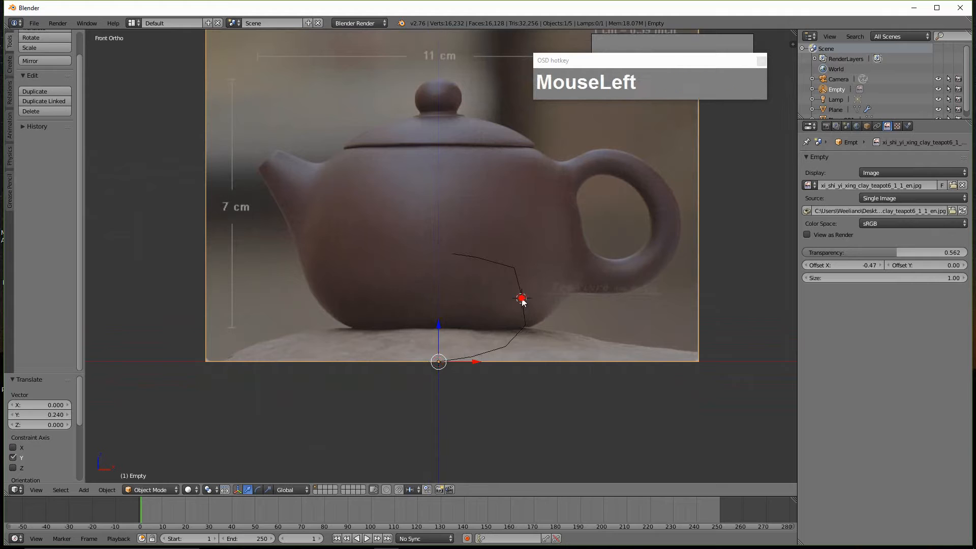
pyautogui.rightClick(521, 313)
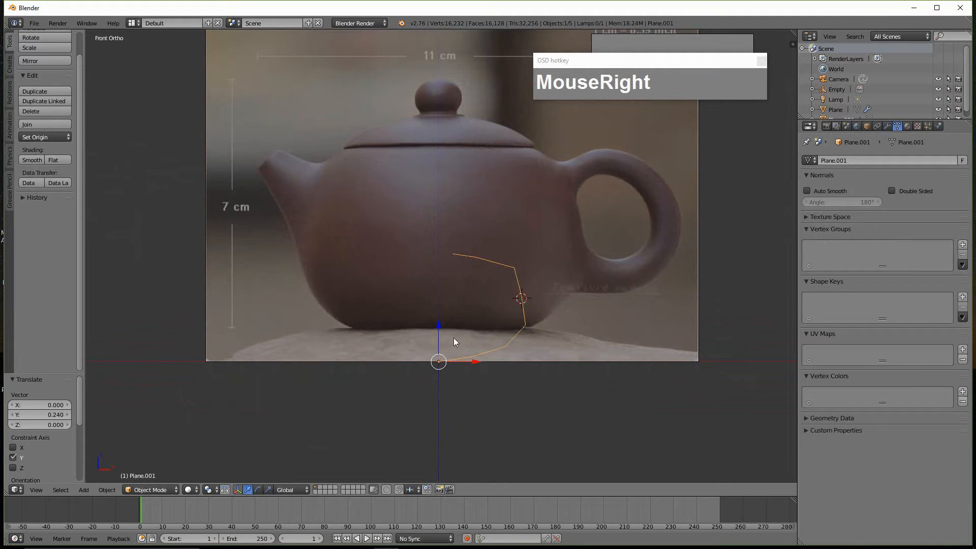
pyautogui.moveTo(440, 323); pyautogui.dragTo(441, 298)
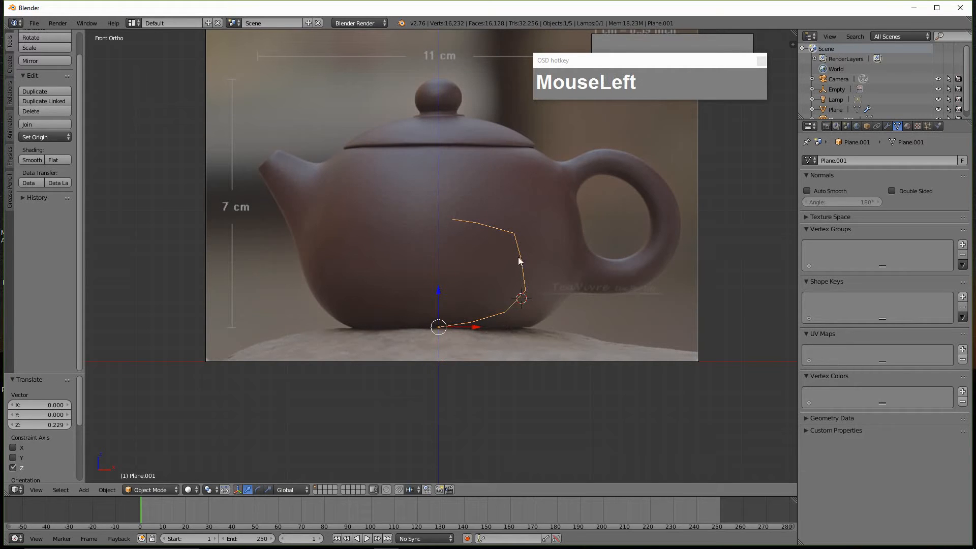
# Step: In Edit Mode, move the second and third profile vertices onto the teapot's flat base and its lower corner near the handle side
pyautogui.press('Tab')
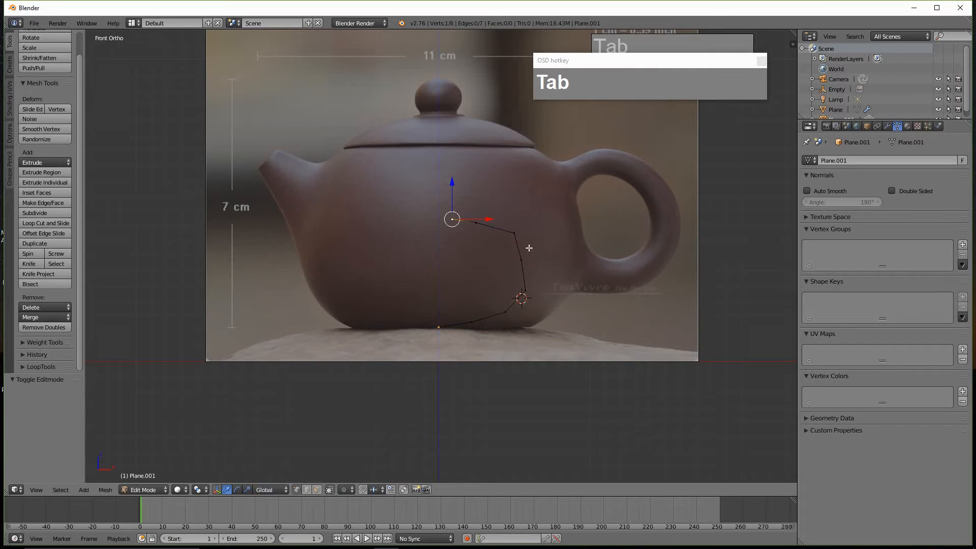
pyautogui.rightClick(472, 324)
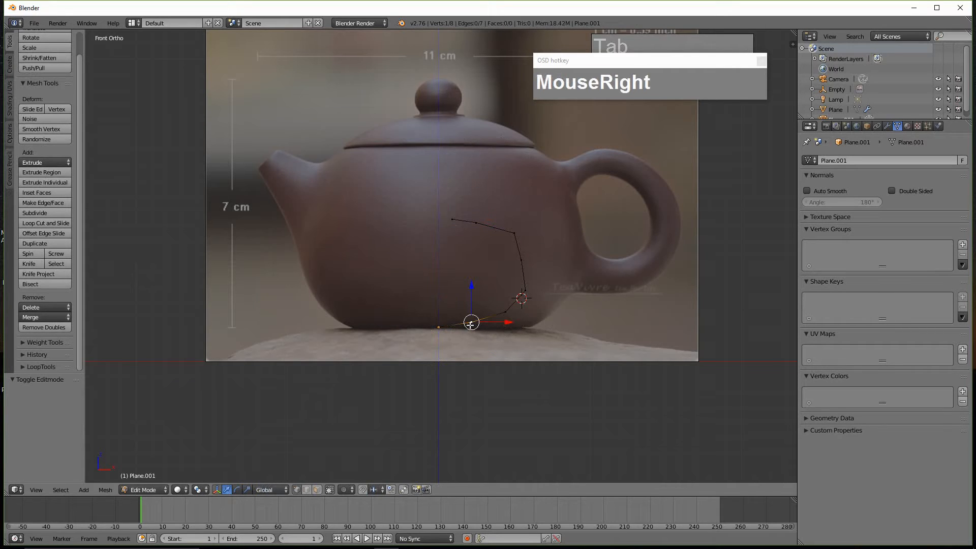
pyautogui.press('g')
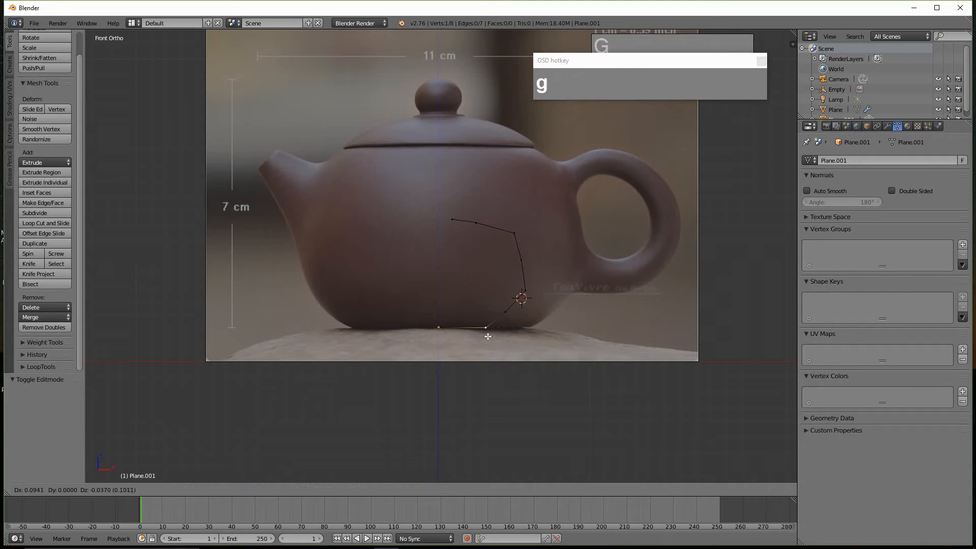
pyautogui.click(498, 336)
pyautogui.rightClick(499, 336)
pyautogui.press('g')
pyautogui.rightClick(527, 328)
pyautogui.rightClick(505, 311)
pyautogui.press('g')
pyautogui.click(540, 330)
# Step: Move the three middle profile vertices outward onto the teapot body's outline on the handle side
pyautogui.rightClick(525, 290)
pyautogui.press('g')
pyautogui.click(574, 291)
pyautogui.rightClick(521, 261)
pyautogui.press('g')
pyautogui.click(594, 231)
pyautogui.rightClick(515, 232)
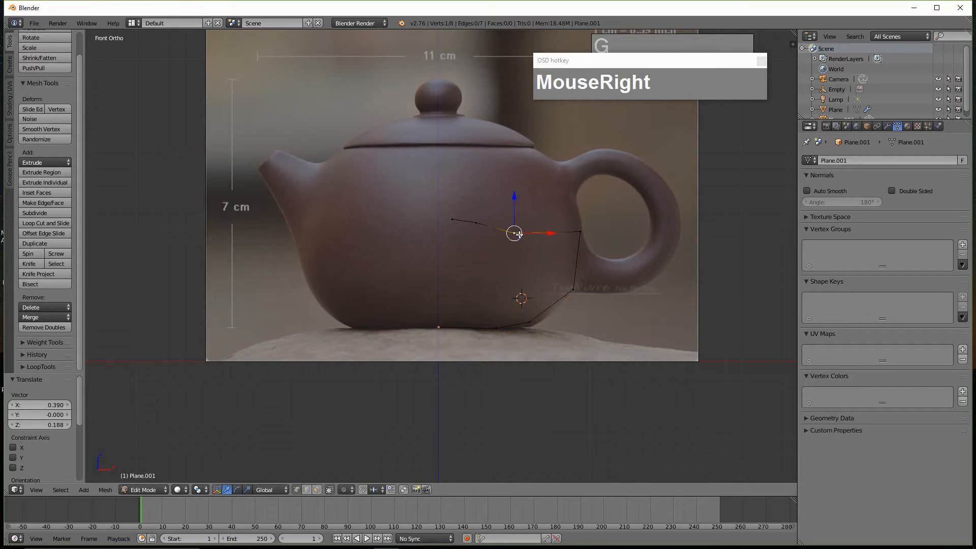
pyautogui.press('g')
pyautogui.click(566, 192)
# Step: Move the top two profile vertices up to the teapot's rim, just beneath the lid's outer edge
pyautogui.rightClick(476, 222)
pyautogui.press('g')
pyautogui.click(535, 150)
pyautogui.rightClick(454, 219)
pyautogui.press('g')
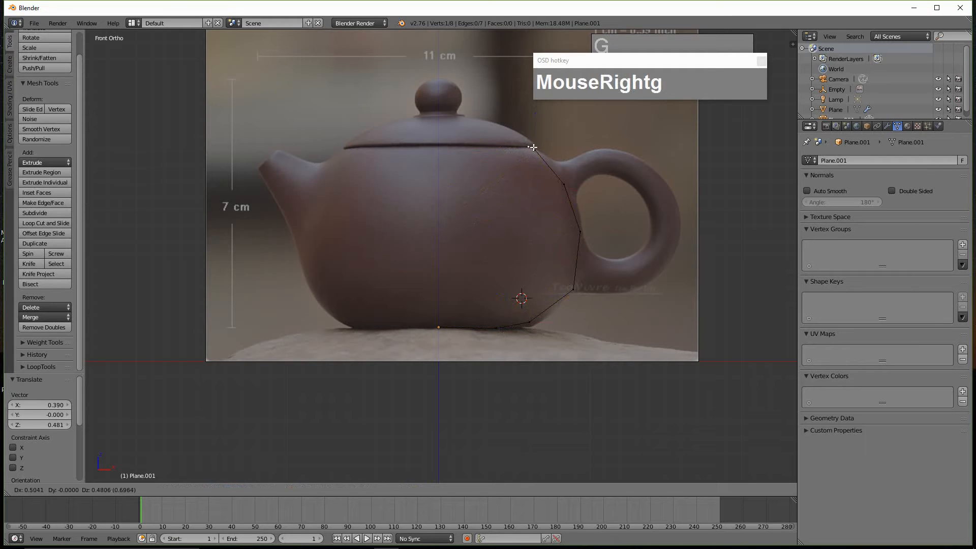
pyautogui.click(523, 148)
# Step: Refine the profile vertices along the body's side and shift the lower corner vertex outward to follow the teapot's rounded base
pyautogui.rightClick(563, 183)
pyautogui.press('g')
pyautogui.click(571, 184)
pyautogui.rightClick(581, 231)
pyautogui.press('g')
pyautogui.click(578, 226)
pyautogui.rightClick(574, 288)
pyautogui.press('g')
pyautogui.rightClick(521, 338)
pyautogui.rightClick(538, 336)
pyautogui.press('g')
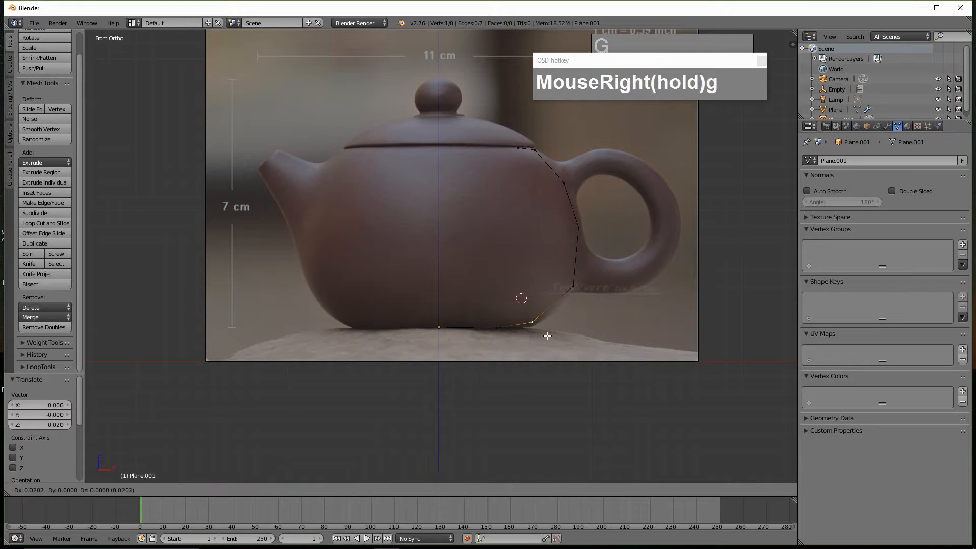
pyautogui.click(552, 333)
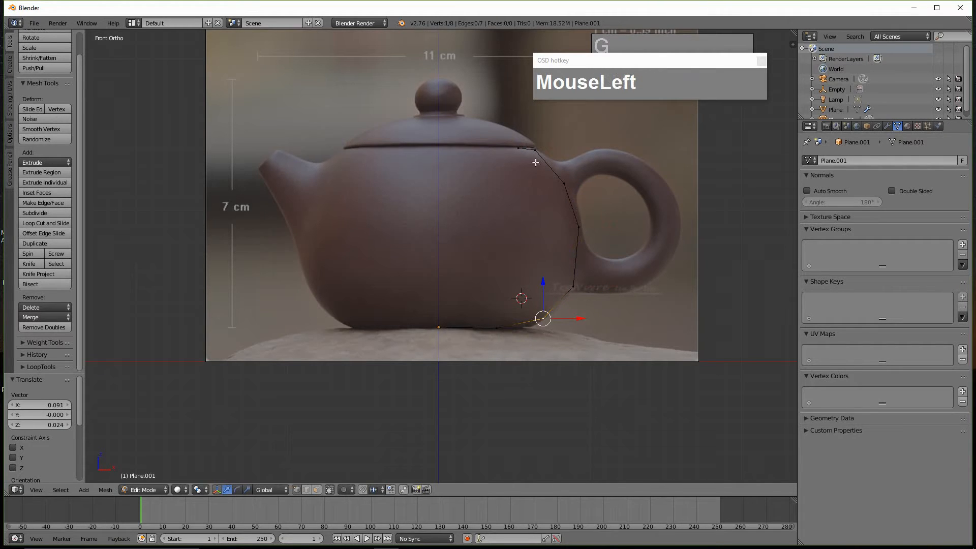
# Step: Reposition the two rim vertices so the profile's end sits at the lid's outer edge and its neighbour on the shoulder
pyautogui.rightClick(520, 148)
pyautogui.press('g')
pyautogui.rightClick(532, 148)
pyautogui.press('g')
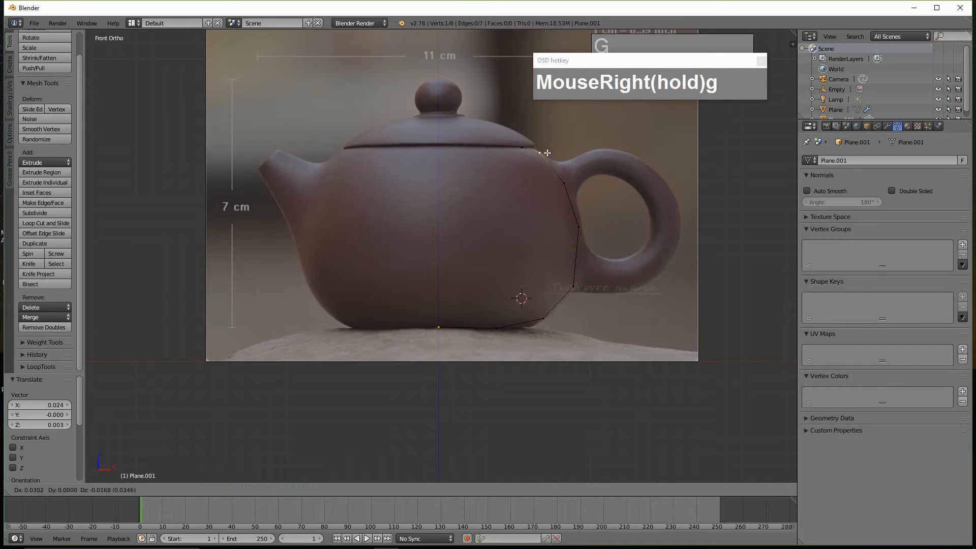
pyautogui.click(548, 157)
pyautogui.rightClick(521, 148)
pyautogui.press('g')
pyautogui.click(535, 148)
# Step: Lower the upper two side vertices slightly to even out the curve along the body's outline
pyautogui.rightClick(564, 183)
pyautogui.press('g')
pyautogui.click(568, 193)
pyautogui.rightClick(578, 227)
pyautogui.press('g')
pyautogui.click(580, 235)
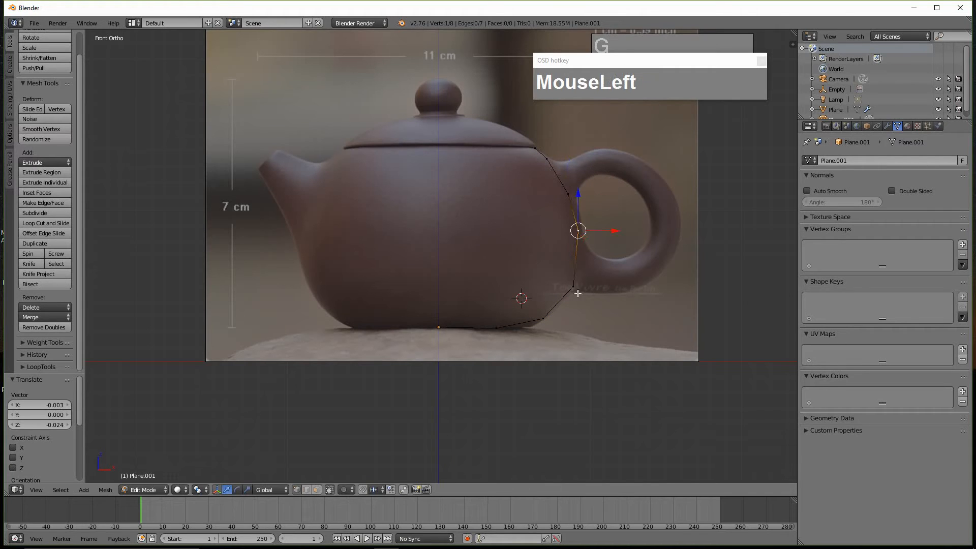
pyautogui.press('g')
pyautogui.click(581, 235)
# Step: Extrude the end vertex at the rim about 0.094 units inward along the lid seam
pyautogui.rightClick(540, 143)
pyautogui.scroll(2, 551, 130)
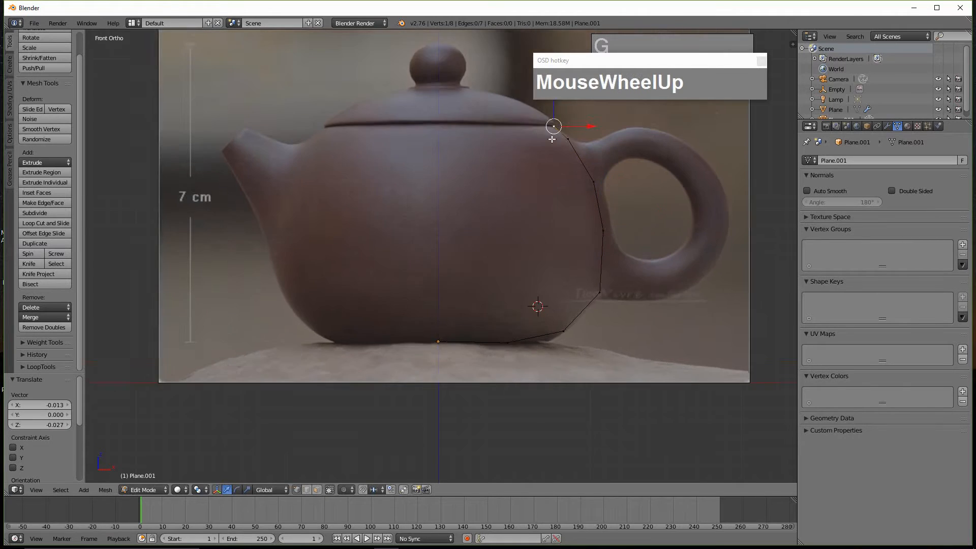
pyautogui.scroll(-2, 568, 138)
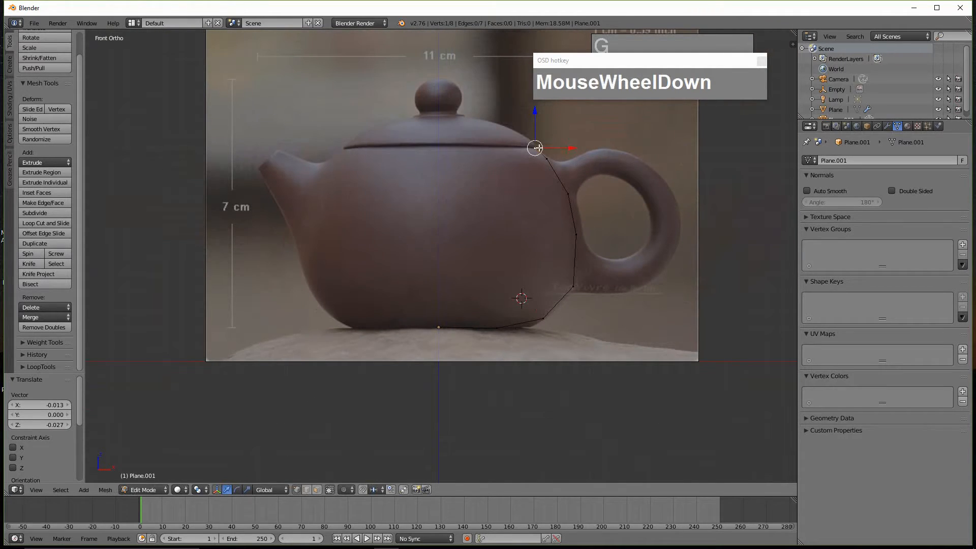
pyautogui.press('e')
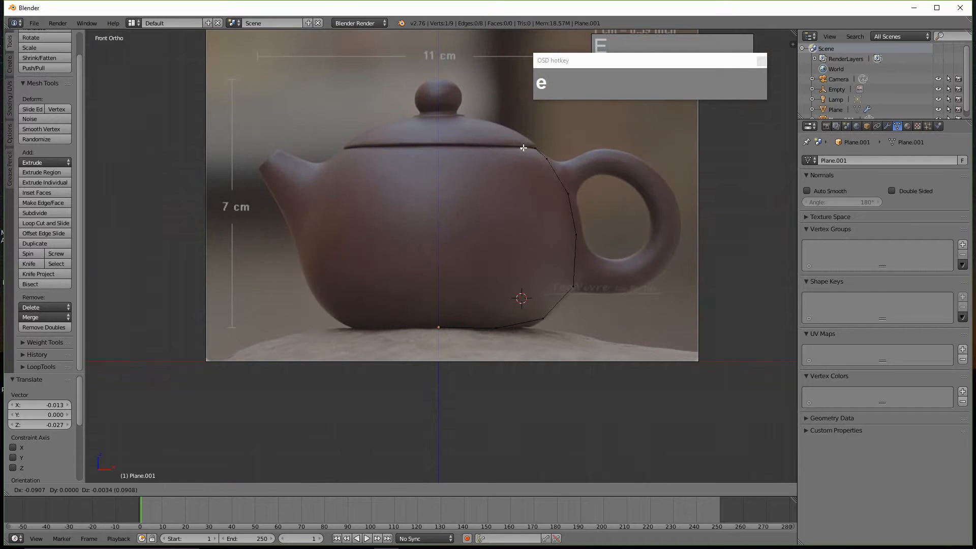
pyautogui.click(523, 148)
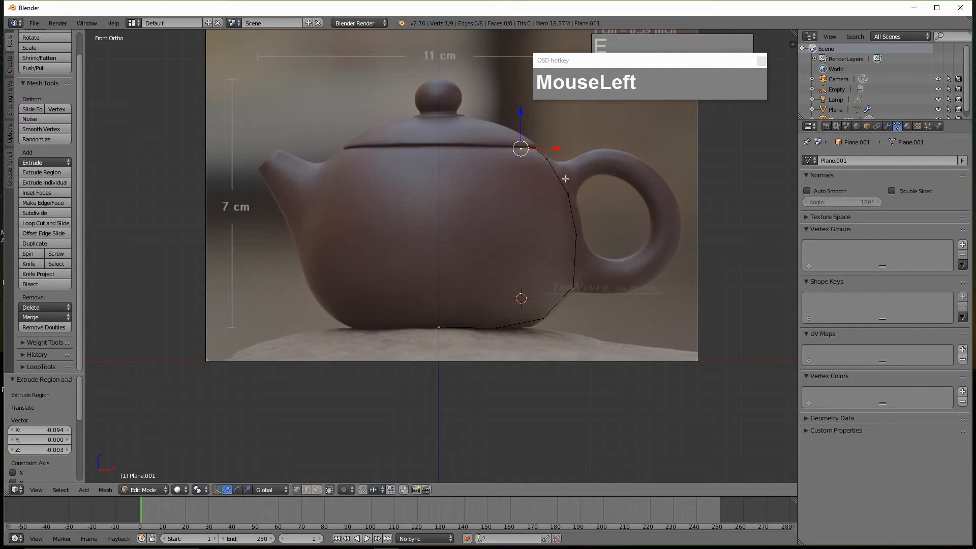
# Step: Duplicate the inner rim vertex and place the unconnected copy just beneath it, slightly inside the teapot's rim
pyautogui.hotkey('shift', 'd')
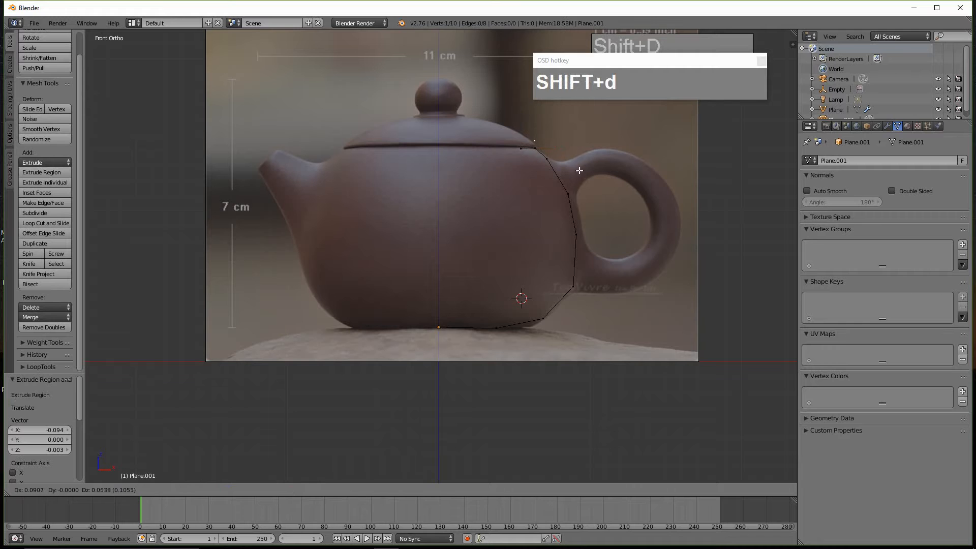
pyautogui.click(580, 170)
pyautogui.scroll(3, 584, 150)
pyautogui.keyDown('shift'); pyautogui.moveTo(584, 146); pyautogui.dragTo(545, 280, button='middle'); pyautogui.keyUp('shift')
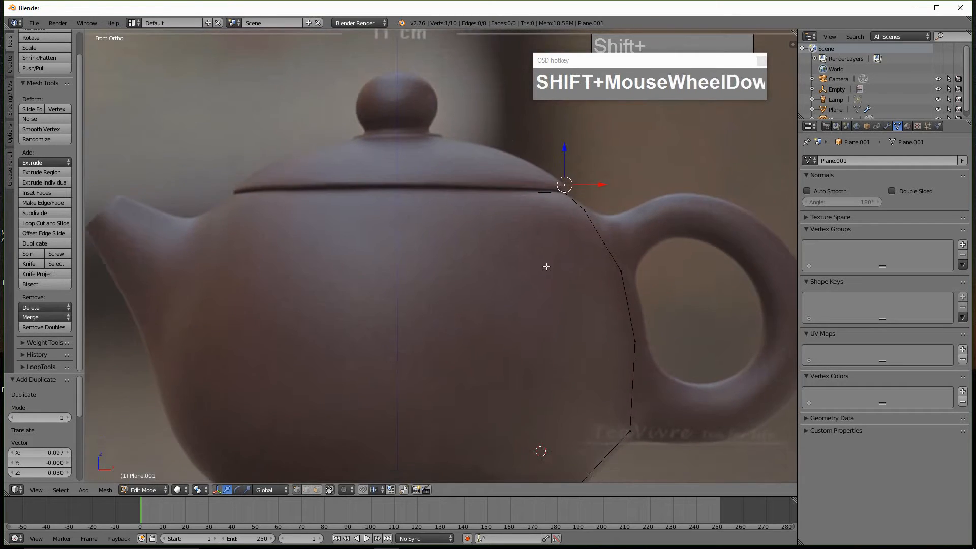
pyautogui.keyDown('shift'); pyautogui.scroll(3, 539, 226); pyautogui.keyUp('shift')
pyautogui.press('g')
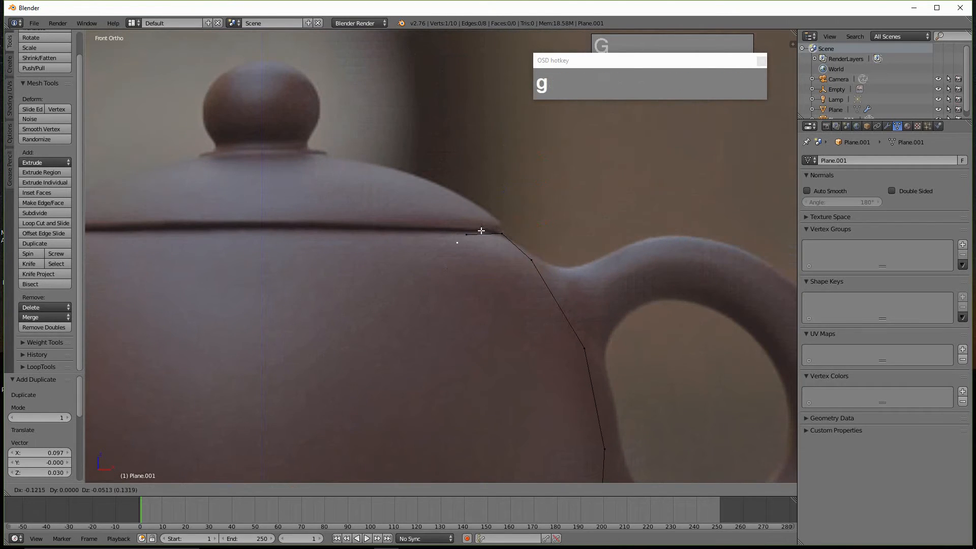
pyautogui.click(486, 230)
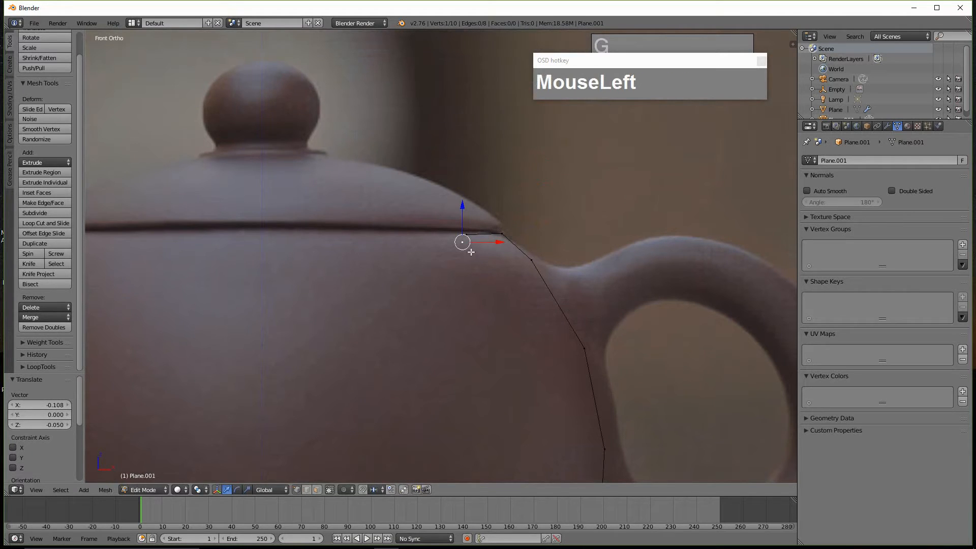
pyautogui.press('ctrl')
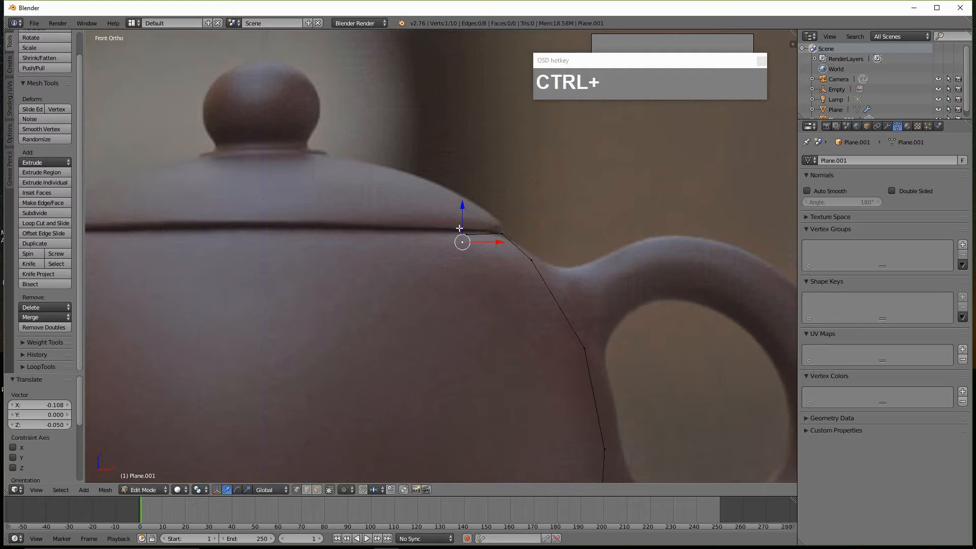
# Step: Extend the profile from the loose inner vertex up to the lid seam and out to the lid's outer edge, and hide the transform manipulator
pyautogui.keyDown('ctrl'); pyautogui.click(461, 227); pyautogui.keyUp('ctrl')
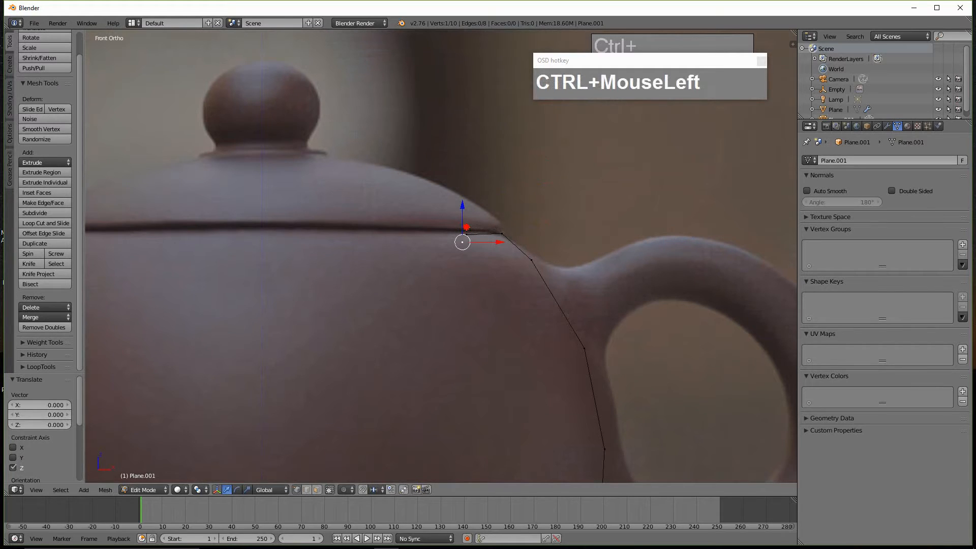
pyautogui.keyDown('ctrl'); pyautogui.click(466, 228); pyautogui.keyUp('ctrl')
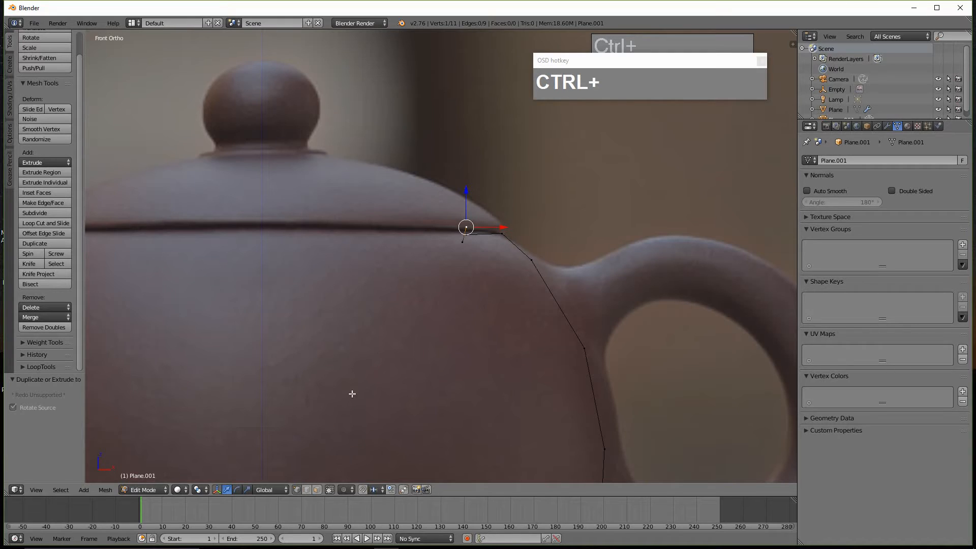
pyautogui.click(217, 490)
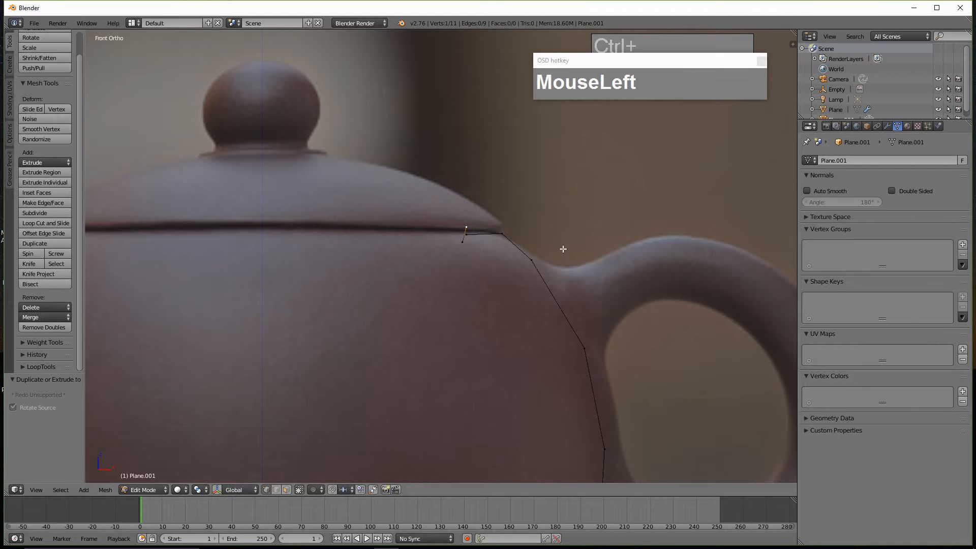
pyautogui.keyDown('ctrl'); pyautogui.click(501, 229); pyautogui.keyUp('ctrl')
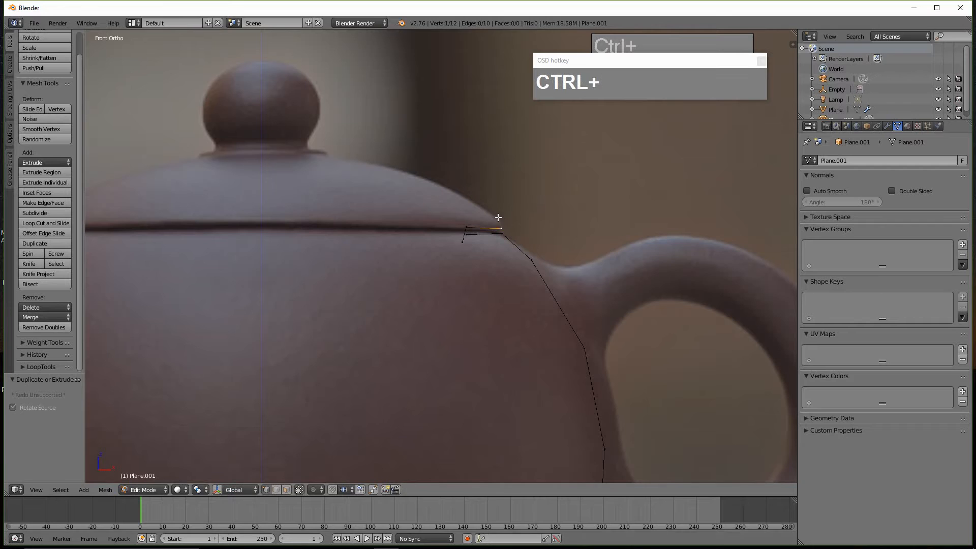
# Step: Trace the lid's outer edge and sloping dome up to the base of the knob with connected vertices
pyautogui.keyDown('ctrl'); pyautogui.click(500, 220); pyautogui.keyUp('ctrl')
pyautogui.keyDown('ctrl'); pyautogui.click(478, 204); pyautogui.keyUp('ctrl')
pyautogui.keyDown('ctrl'); pyautogui.click(383, 166); pyautogui.keyUp('ctrl')
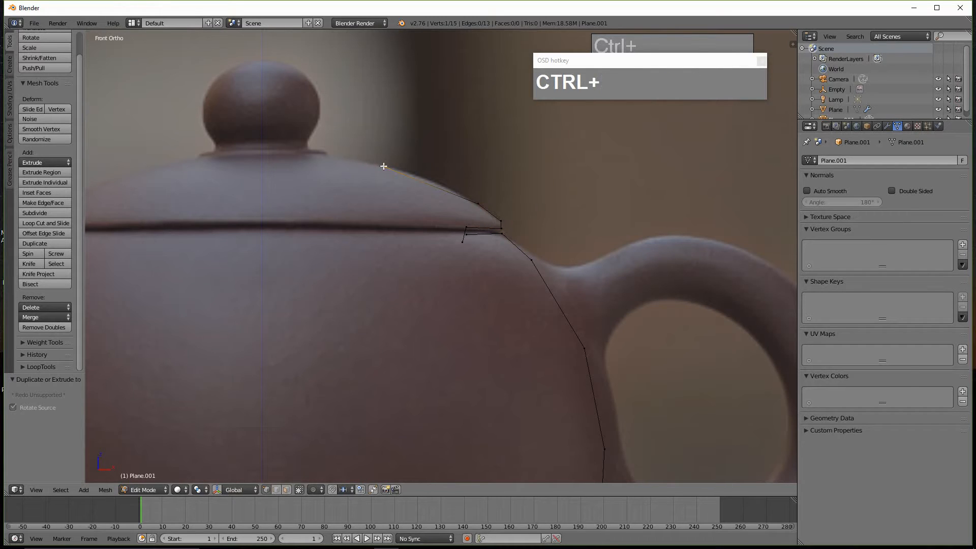
pyautogui.keyDown('ctrl'); pyautogui.click(330, 154); pyautogui.keyUp('ctrl')
pyautogui.keyDown('ctrl'); pyautogui.click(322, 149); pyautogui.keyUp('ctrl')
# Step: Trace the right side of the lid's knob from its neck to the top centre, ending on the vertical axis
pyautogui.keyDown('ctrl'); pyautogui.click(307, 144); pyautogui.keyUp('ctrl')
pyautogui.keyDown('ctrl'); pyautogui.click(318, 126); pyautogui.keyUp('ctrl')
pyautogui.keyDown('ctrl'); pyautogui.click(320, 104); pyautogui.keyUp('ctrl')
pyautogui.keyDown('ctrl'); pyautogui.click(314, 82); pyautogui.keyUp('ctrl')
pyautogui.keyDown('ctrl'); pyautogui.click(298, 68); pyautogui.keyUp('ctrl')
pyautogui.keyDown('ctrl'); pyautogui.click(278, 61); pyautogui.keyUp('ctrl')
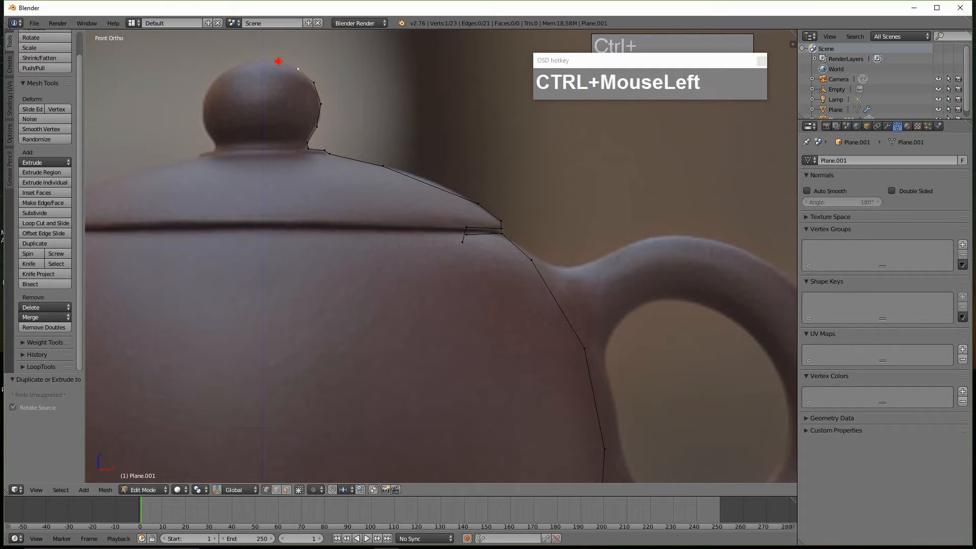
pyautogui.keyDown('ctrl'); pyautogui.click(263, 60); pyautogui.keyUp('ctrl')
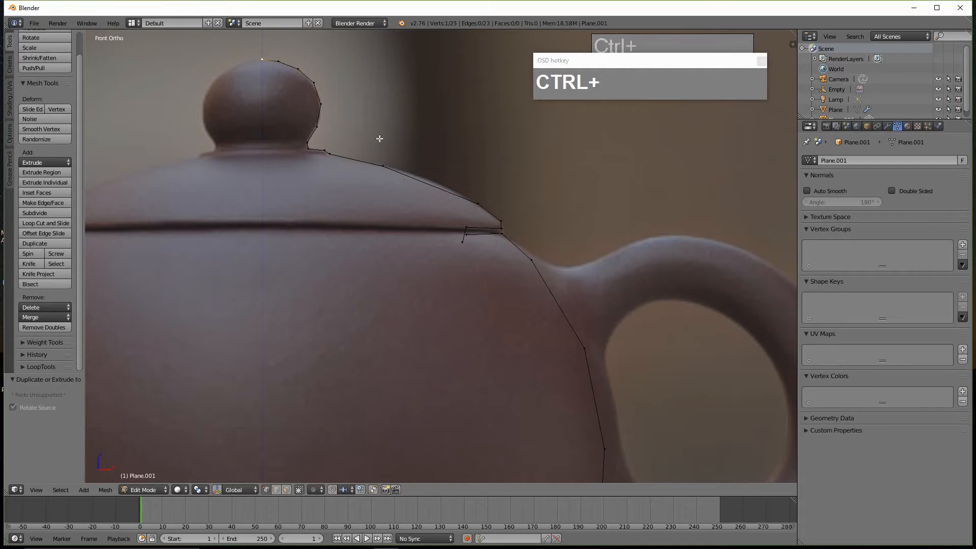
pyautogui.scroll(-3, 386, 155)
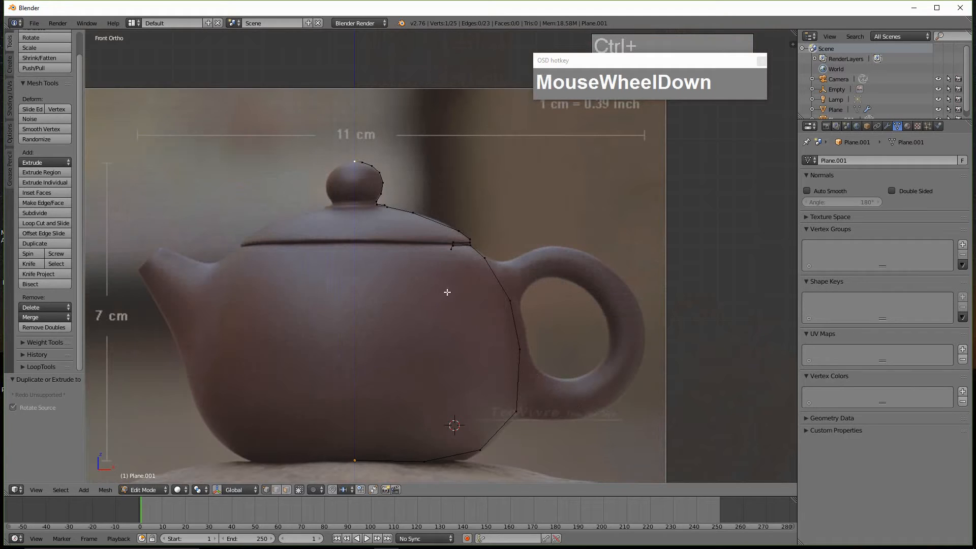
# Step: Leave Edit Mode, add a Screw modifier to revolve the profile around the Z axis, and turn on Flip to correct the shading
pyautogui.press('Tab')
pyautogui.scroll(-3, 419, 289)
pyautogui.scroll(3, 508, 371)
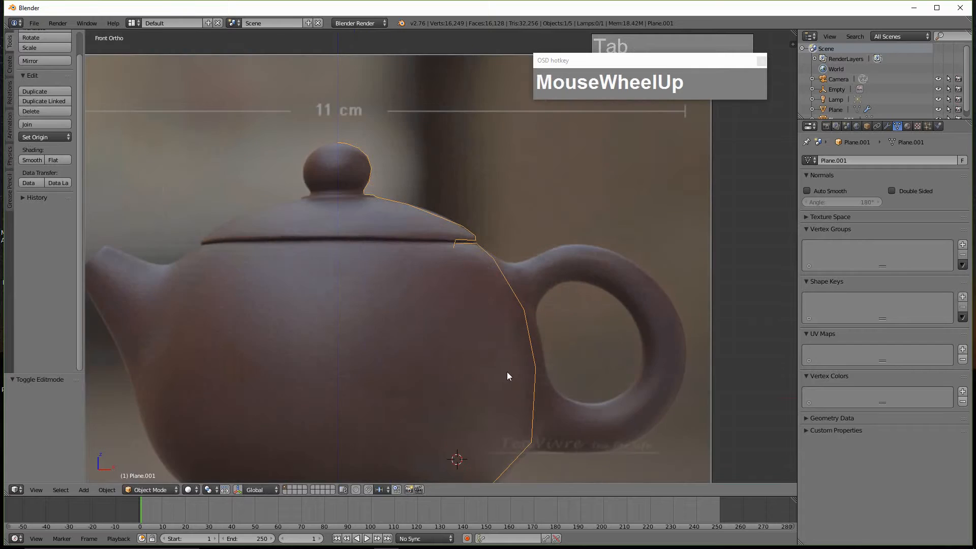
pyautogui.scroll(-2, 511, 371)
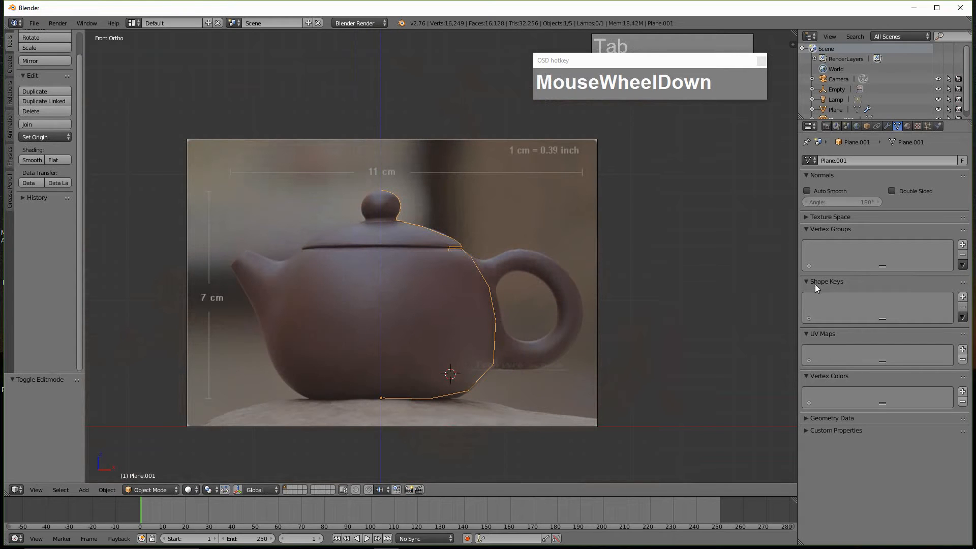
pyautogui.click(886, 126)
pyautogui.click(884, 160)
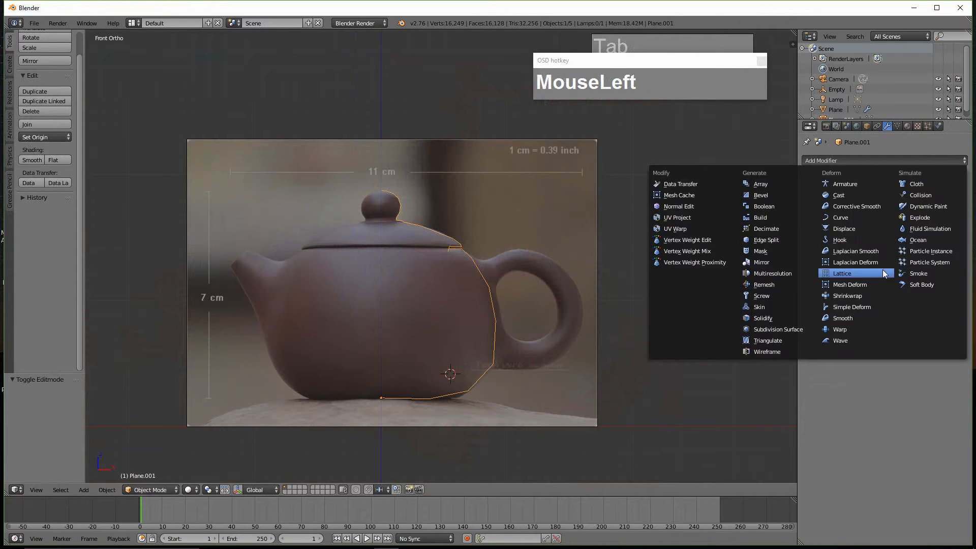
pyautogui.click(786, 296)
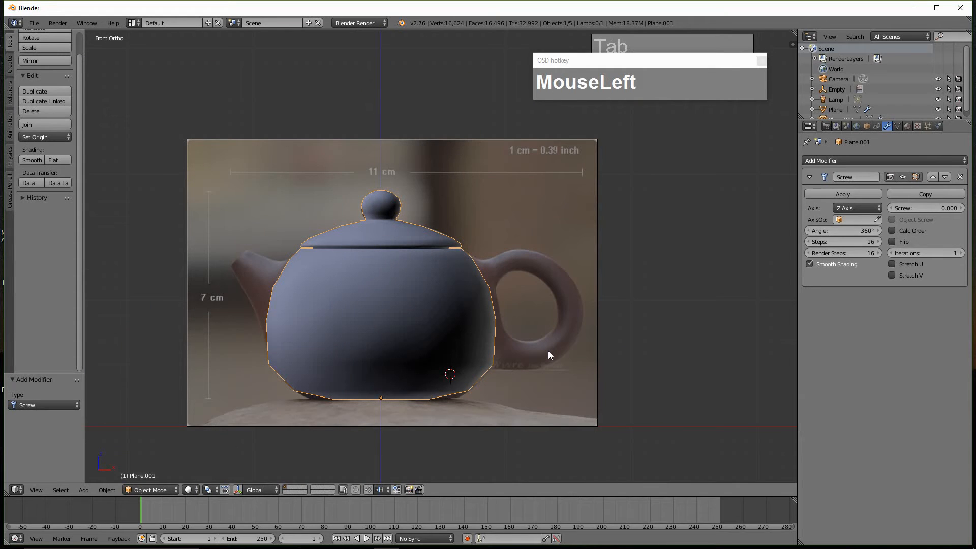
pyautogui.click(891, 242)
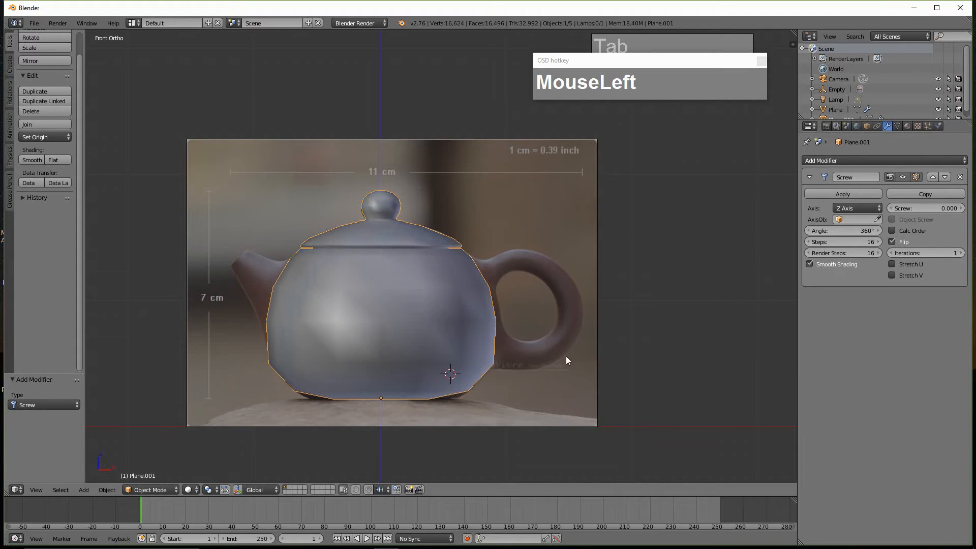
pyautogui.moveTo(464, 285); pyautogui.dragTo(442, 315, button='middle')
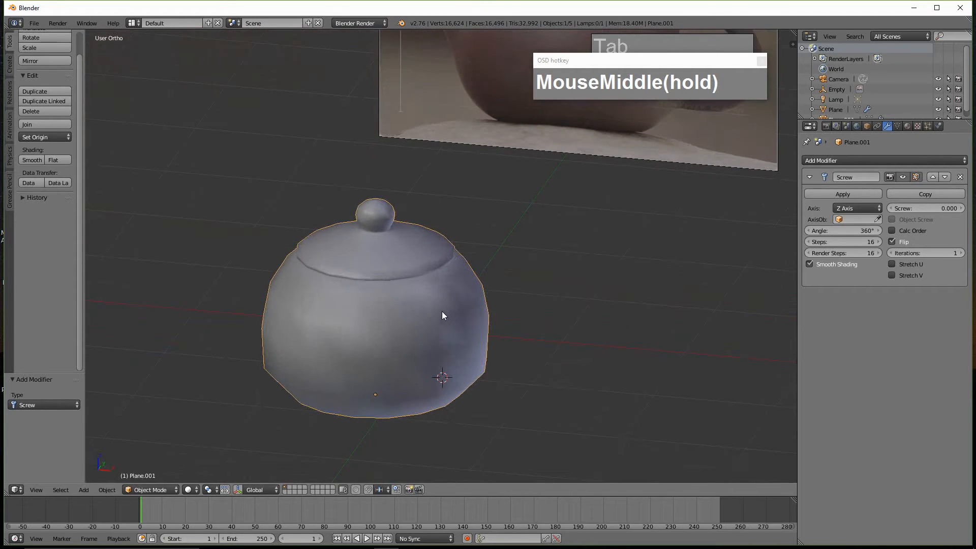
pyautogui.moveTo(570, 327); pyautogui.dragTo(570, 327, button='middle')
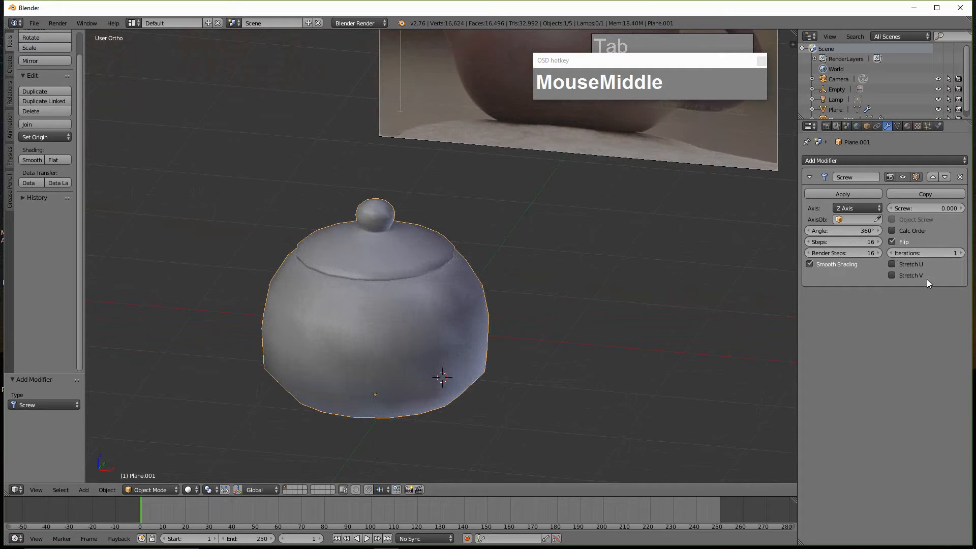
# Step: Set the Screw modifier's viewport steps to 24 for a rounder teapot body
pyautogui.click(878, 242)
pyautogui.click(878, 242)
pyautogui.click(879, 242)
pyautogui.click(878, 242)
pyautogui.click(878, 242)
pyautogui.click(877, 241)
pyautogui.click(878, 241)
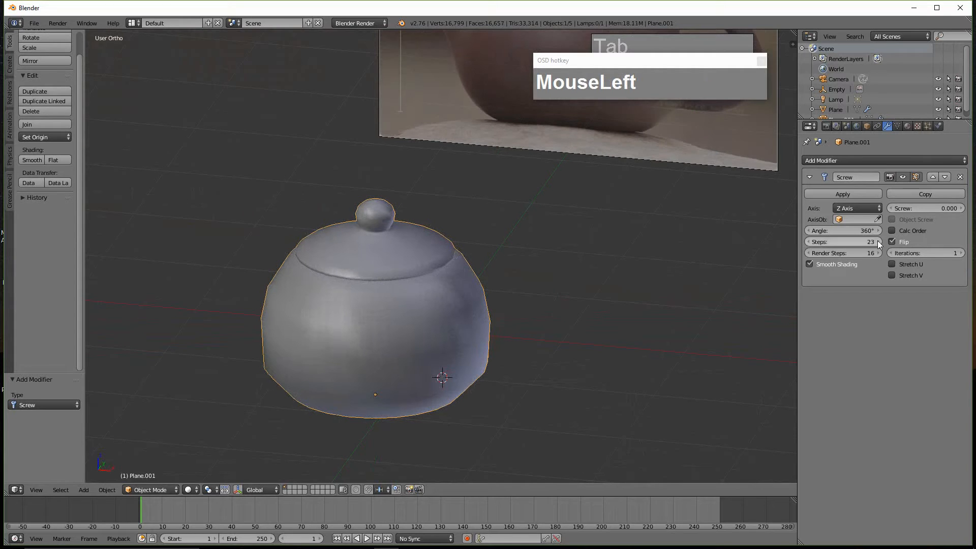
pyautogui.click(877, 241)
pyautogui.click(878, 241)
pyautogui.click(808, 242)
pyautogui.moveTo(375, 340); pyautogui.dragTo(431, 342, button='middle')
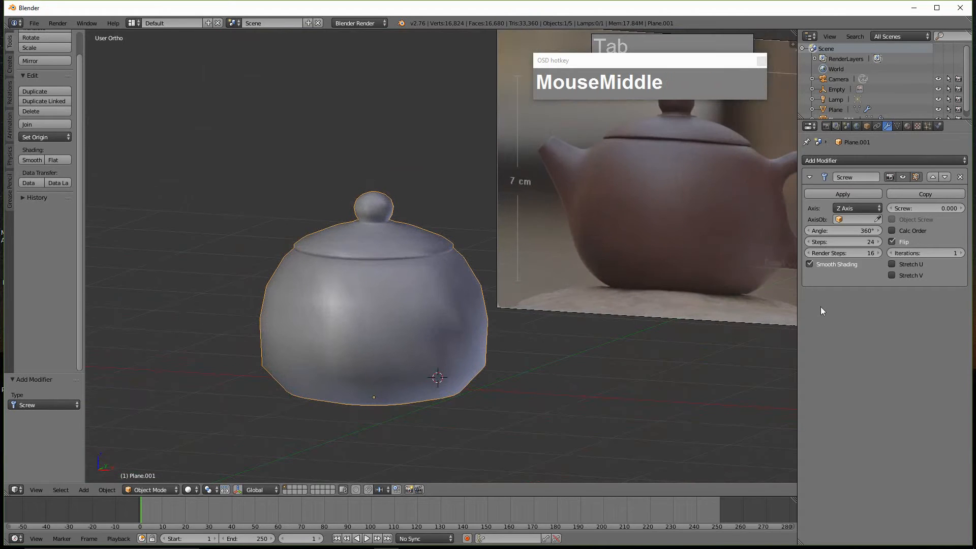
# Step: Set the Screw modifier's render steps to 24
pyautogui.click(877, 252)
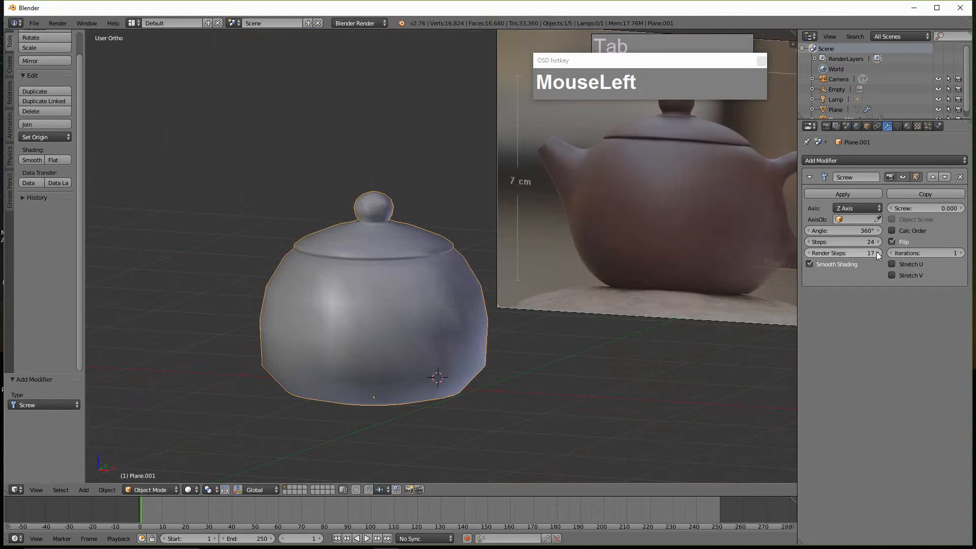
pyautogui.click(876, 252)
pyautogui.moveTo(842, 255); pyautogui.dragTo(813, 256)
# Step: Examine the revolved teapot from several angles and return to the front view to compare it with the reference image
pyautogui.moveTo(457, 309); pyautogui.dragTo(712, 329, button='middle')
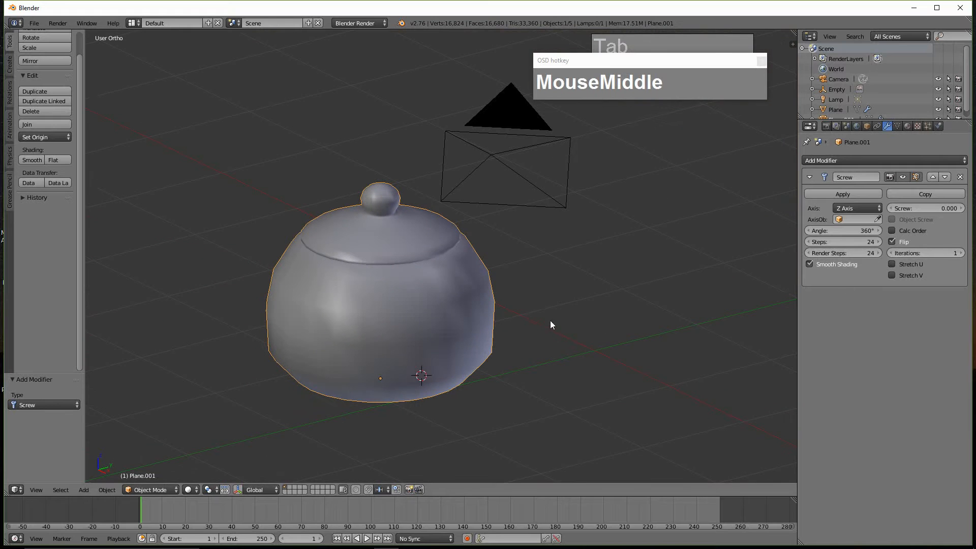
pyautogui.moveTo(560, 330); pyautogui.dragTo(508, 251, button='middle')
pyautogui.scroll(3, 409, 272)
pyautogui.scroll(-2, 422, 279)
pyautogui.press('KP_1')
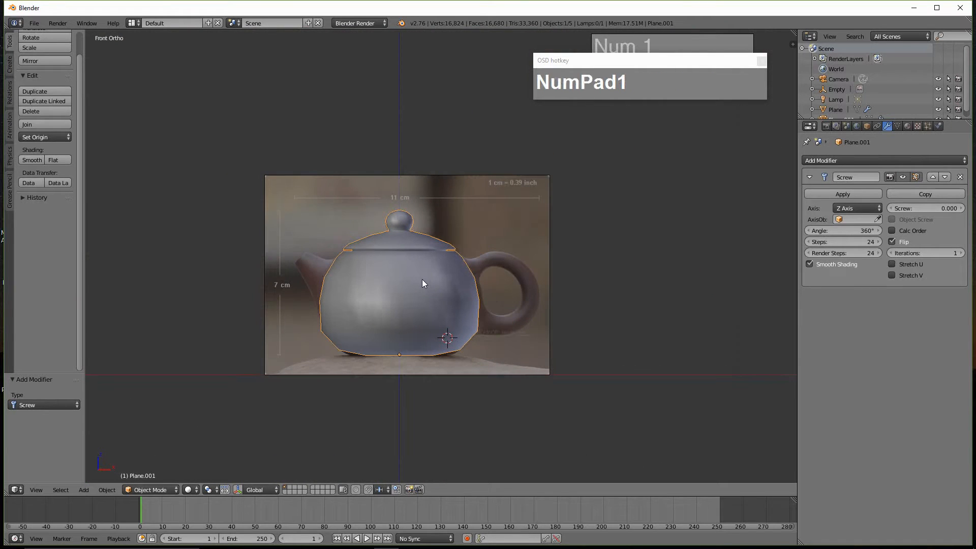
pyautogui.scroll(1, 440, 283)
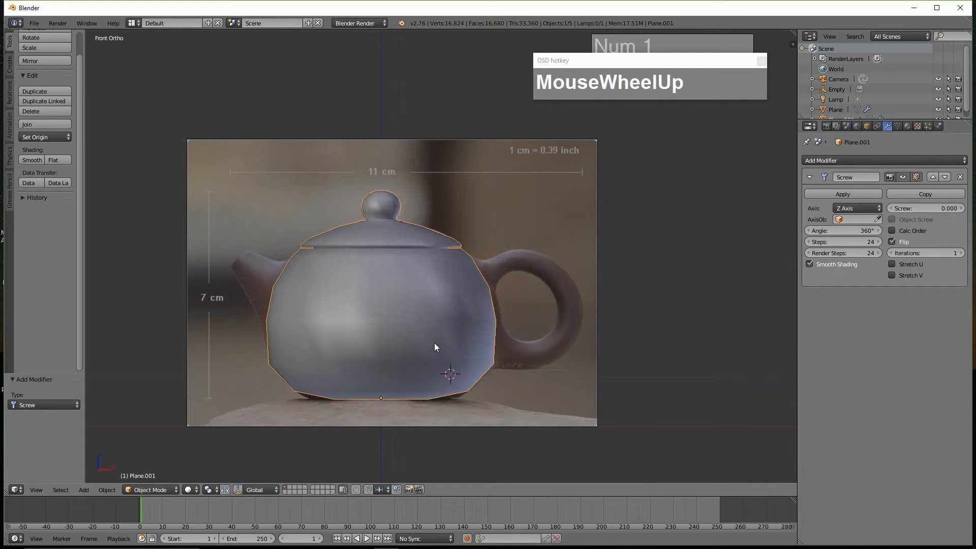
pyautogui.moveTo(672, 62); pyautogui.dragTo(725, 136)
pyautogui.moveTo(712, 75); pyautogui.dragTo(723, 45)
pyautogui.moveTo(720, 121); pyautogui.dragTo(710, 101)
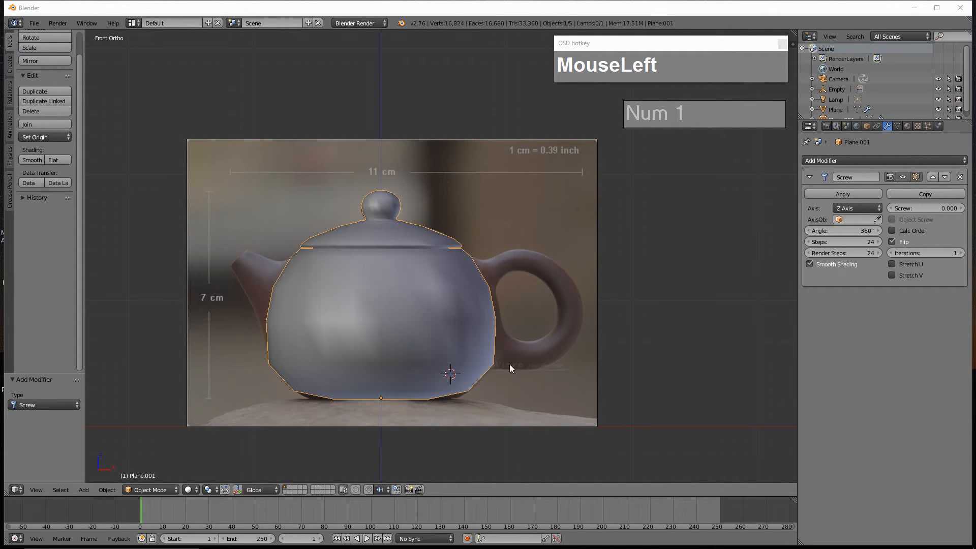
pyautogui.scroll(-1, 395, 318)
pyautogui.scroll(1, 403, 320)
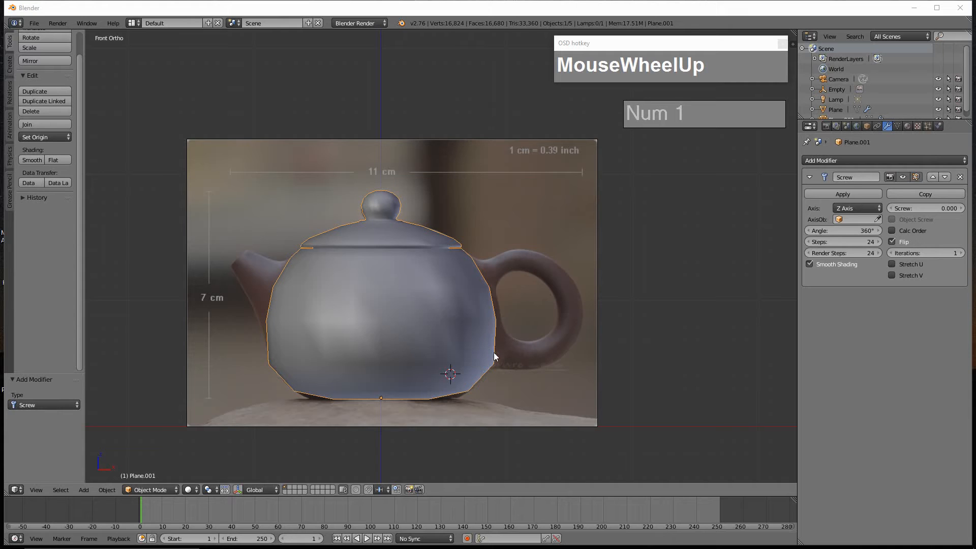
pyautogui.scroll(-2, 543, 302)
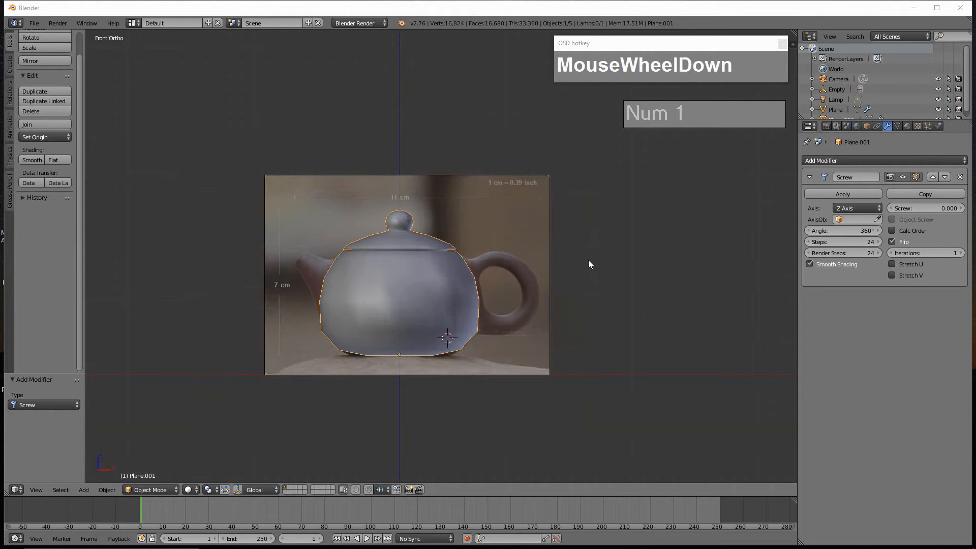
# Step: Add a cylinder mesh at the 3D cursor and move it along the X axis until it stands clear of the teapot
pyautogui.moveTo(461, 334); pyautogui.dragTo(487, 362, button='middle')
pyautogui.scroll(-3, 488, 363)
pyautogui.scroll(1, 515, 352)
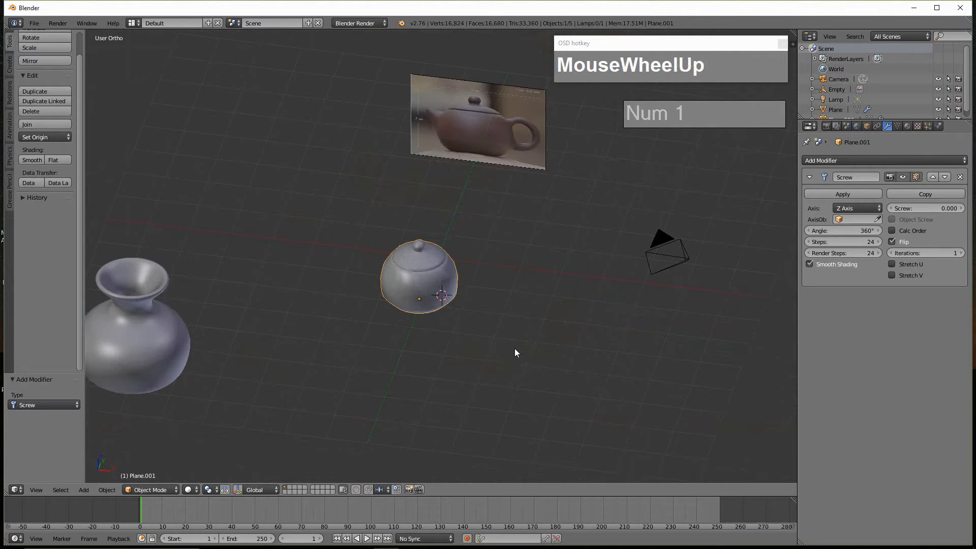
pyautogui.hotkey('shift', 'a')
pyautogui.moveTo(515, 263)
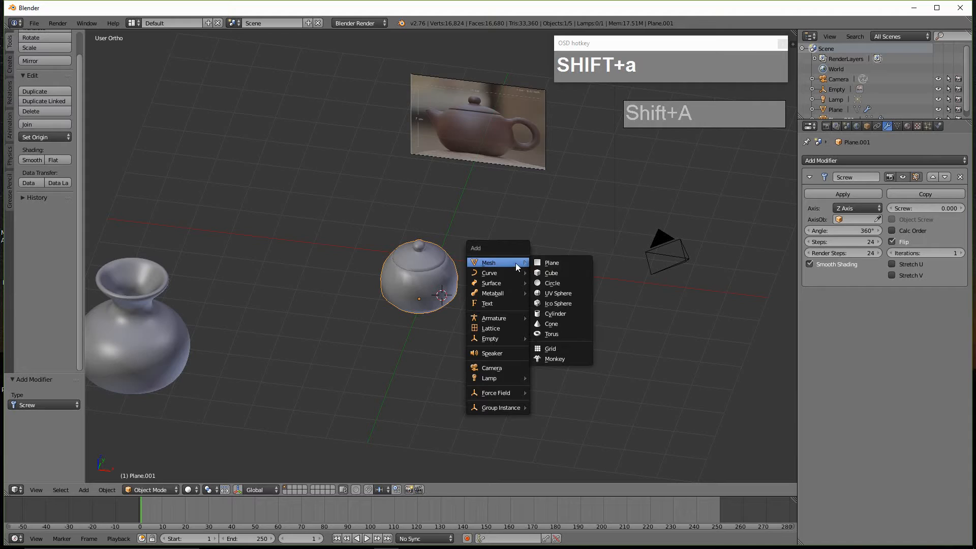
pyautogui.click(568, 313)
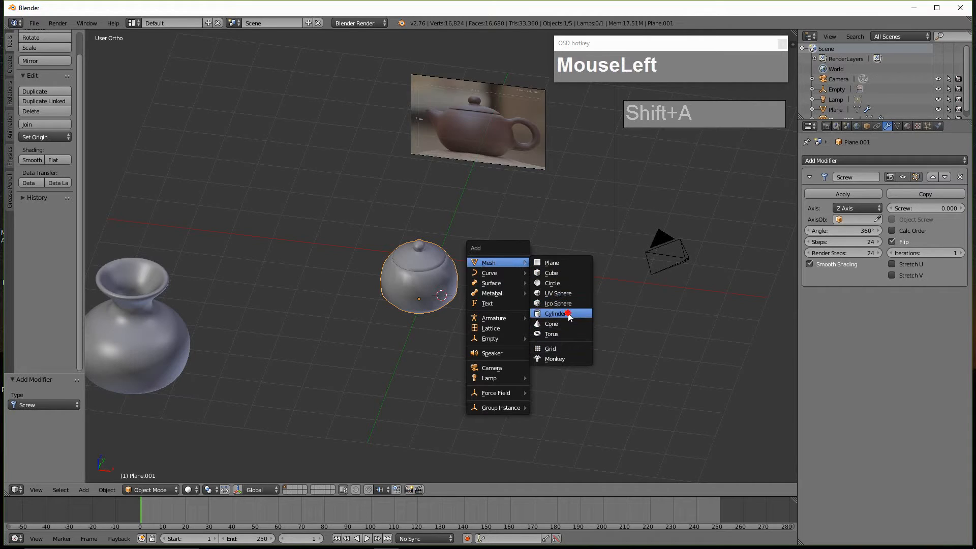
pyautogui.press('w')
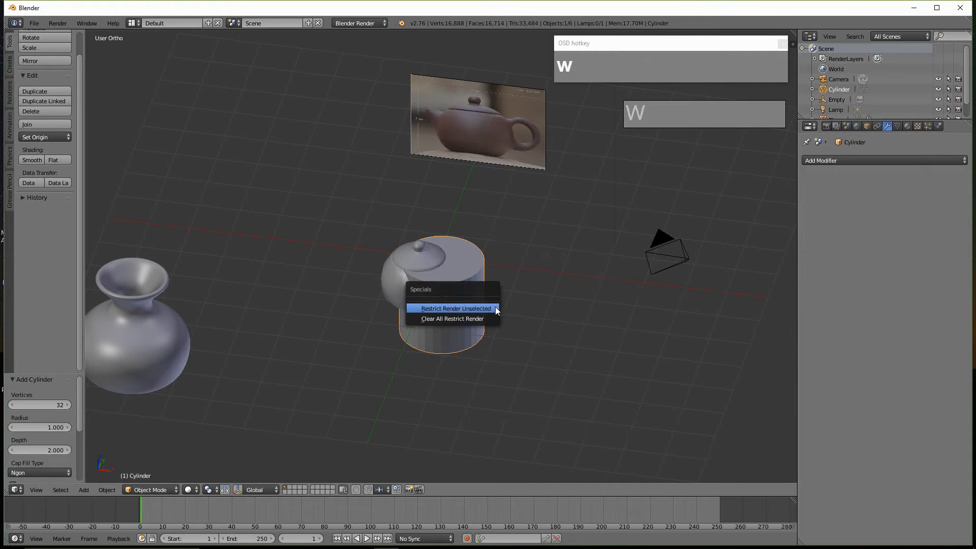
pyautogui.press('g')
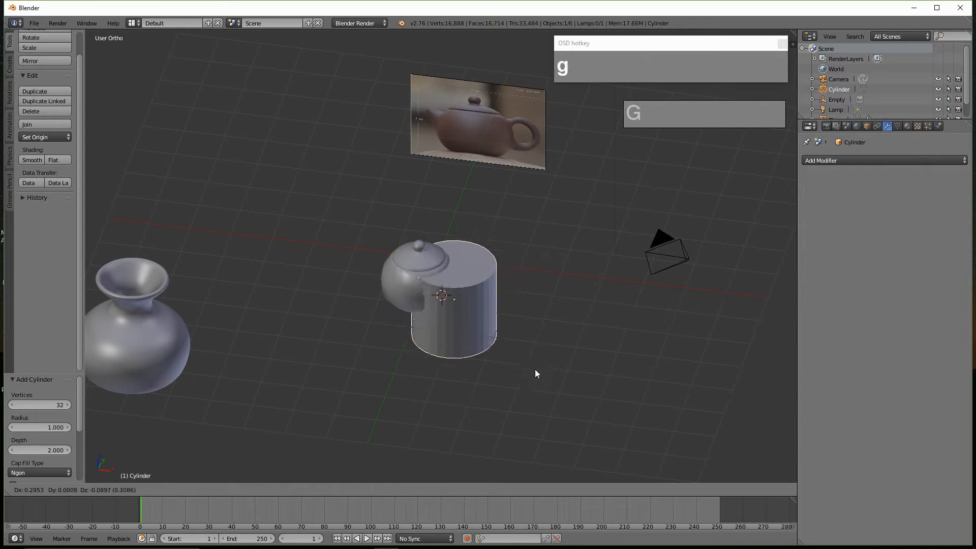
pyautogui.press('x')
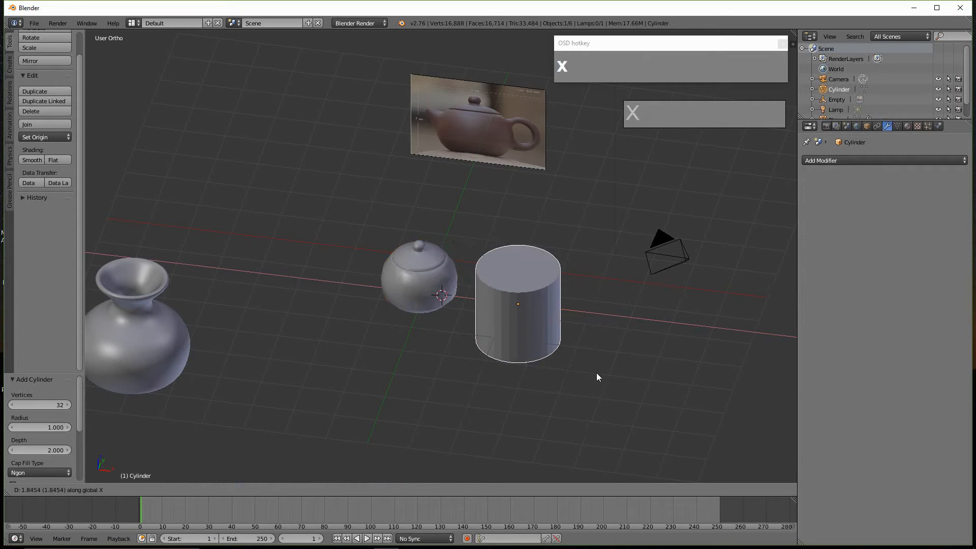
pyautogui.click(605, 373)
pyautogui.moveTo(79, 420); pyautogui.dragTo(73, 489)
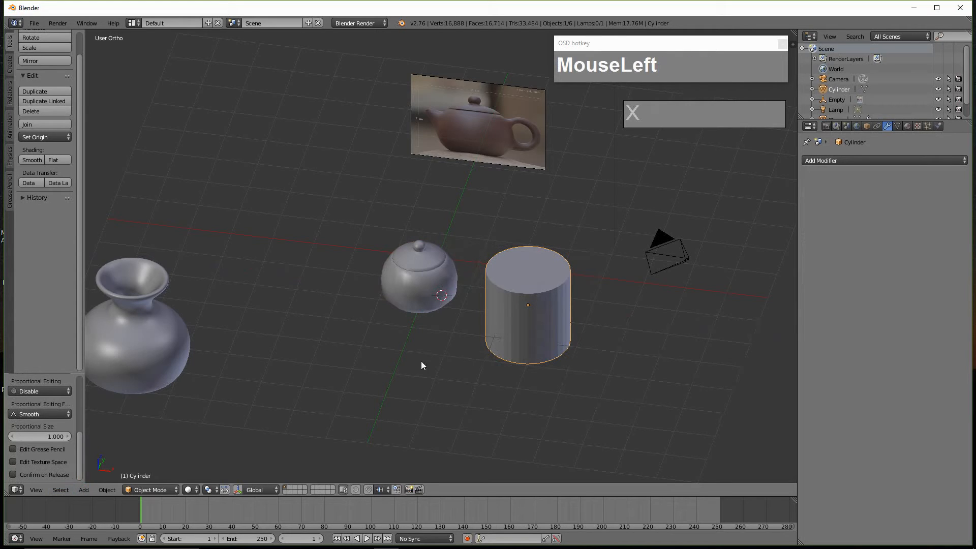
# Step: Delete the cylinder standing beside the teapot
pyautogui.scroll(2, 550, 331)
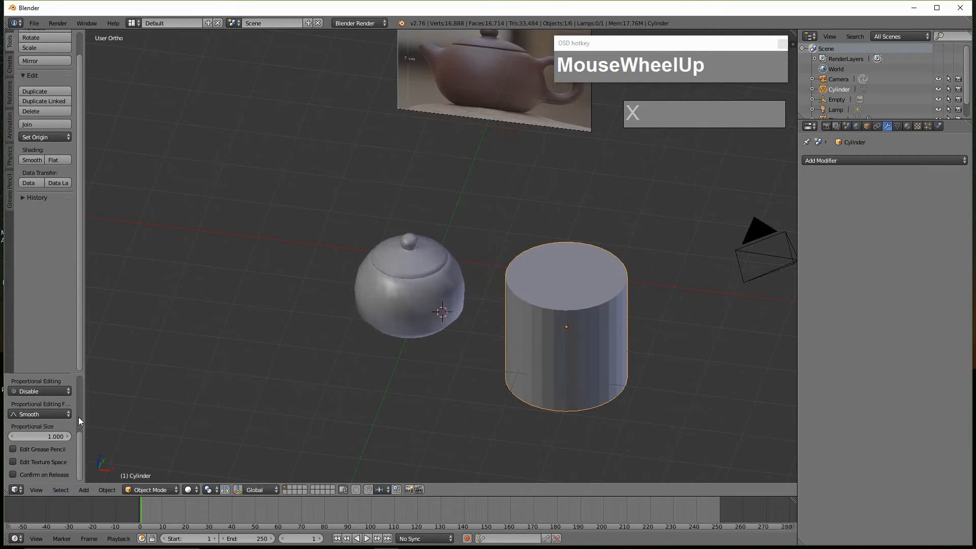
pyautogui.press('x')
pyautogui.click(605, 350)
# Step: Place the 3D cursor on the empty floor beside the teapot and snap it to the grid
pyautogui.click(582, 344)
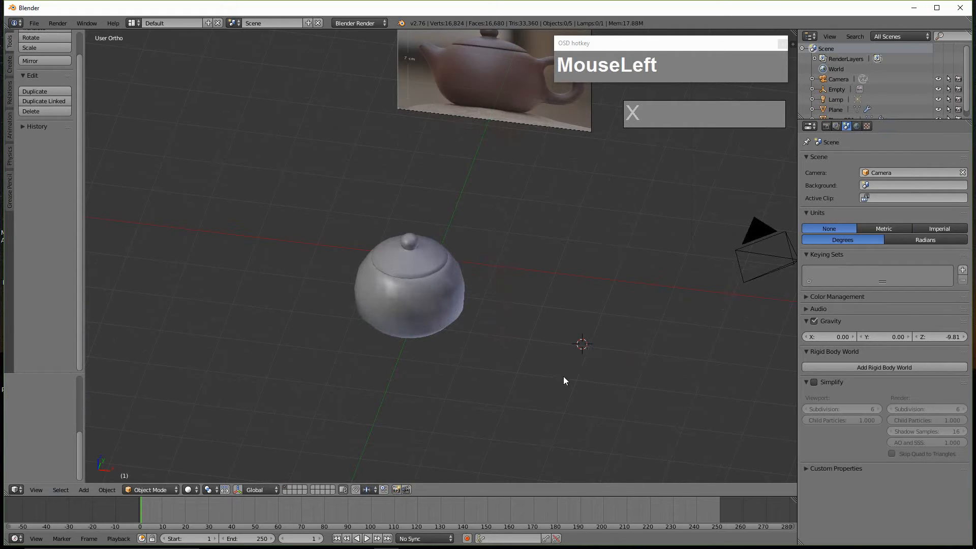
pyautogui.hotkey('shift', 's')
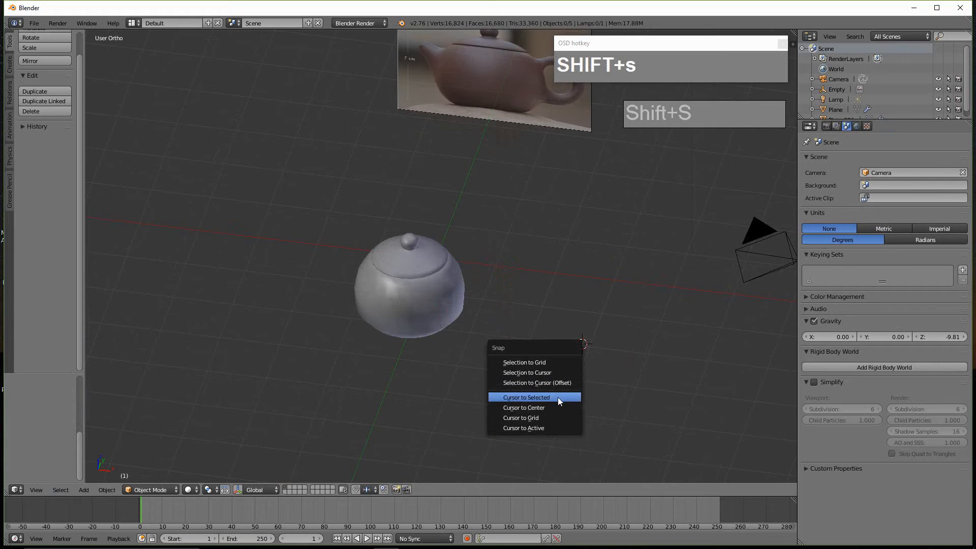
pyautogui.click(539, 418)
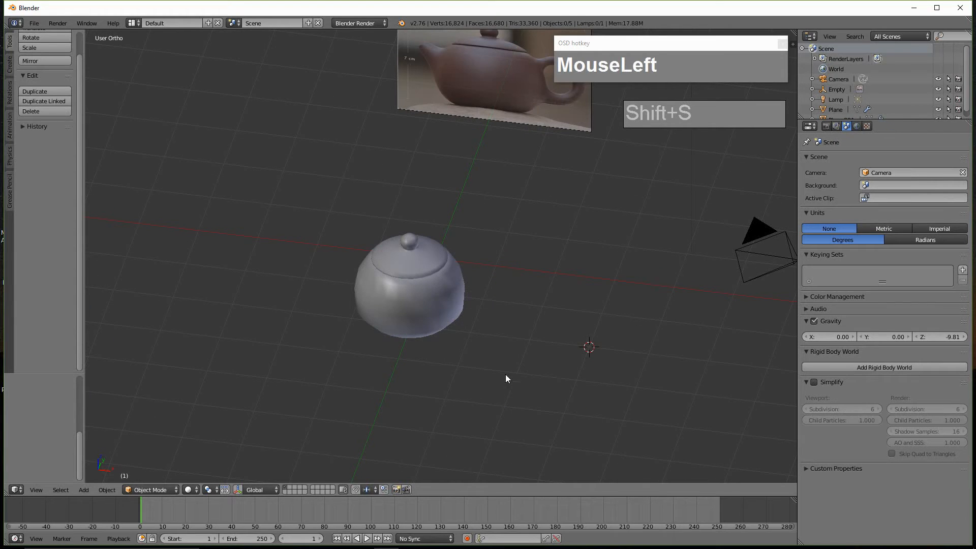
# Step: Add a cylinder mesh at the 3D cursor beside the teapot and set its vertices to 8
pyautogui.hotkey('shift', 'a')
pyautogui.moveTo(551, 333)
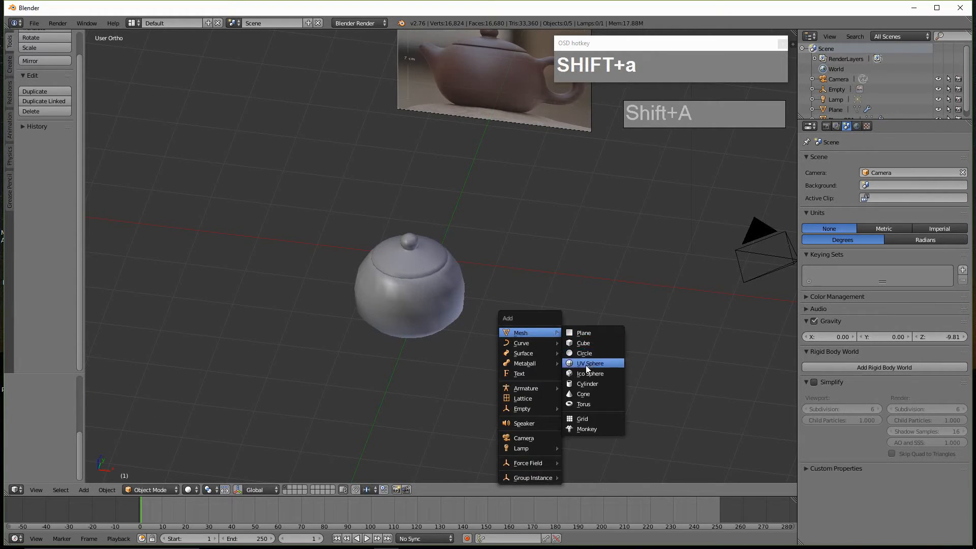
pyautogui.click(587, 378)
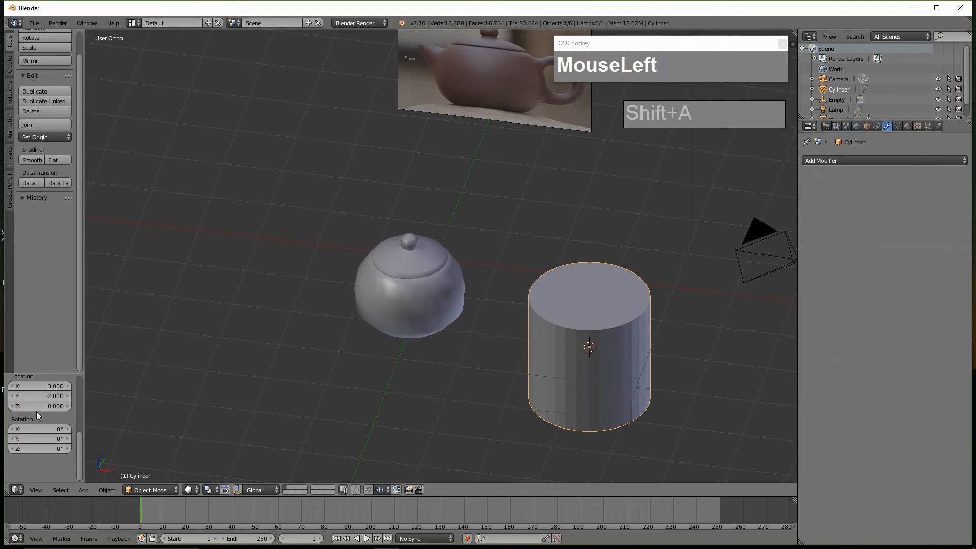
pyautogui.moveTo(78, 444); pyautogui.dragTo(69, 391)
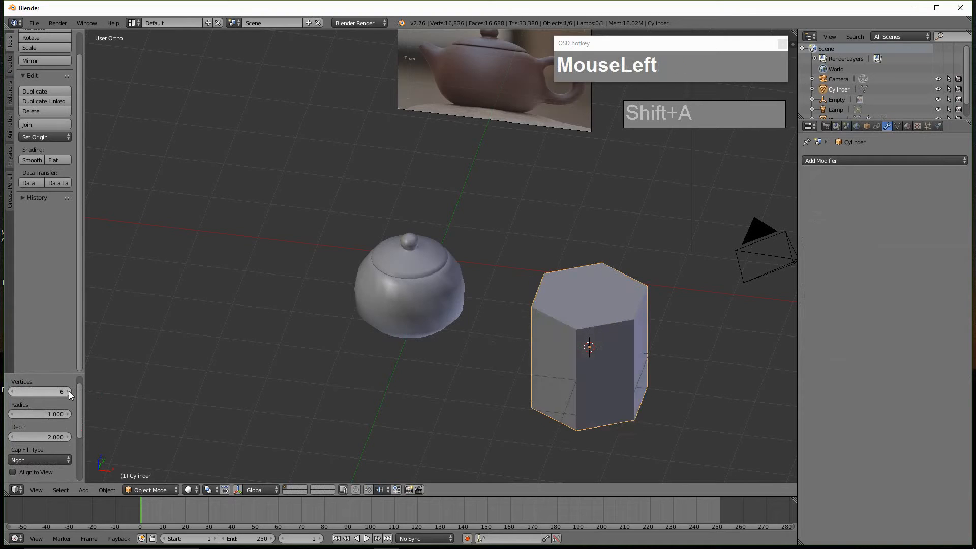
pyautogui.click(69, 392)
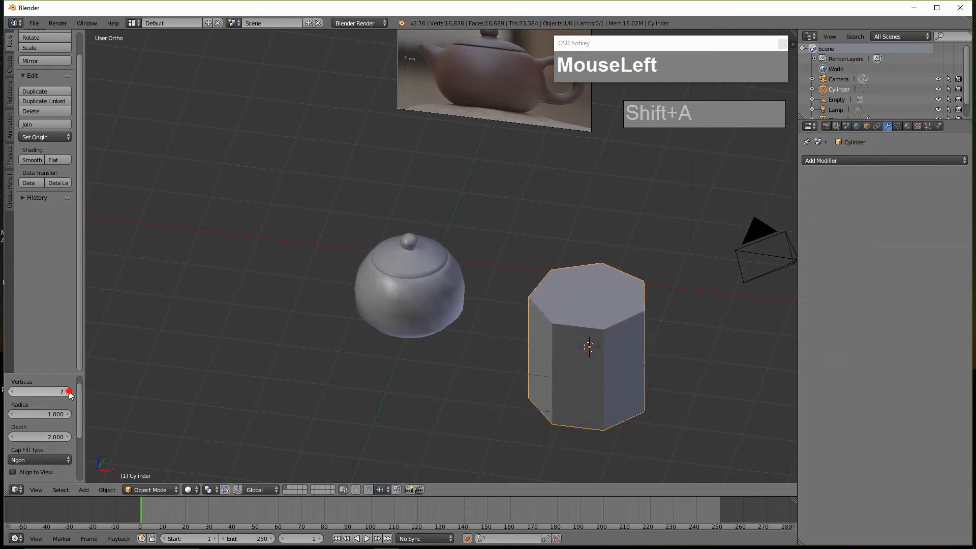
pyautogui.click(68, 392)
pyautogui.moveTo(560, 380); pyautogui.dragTo(590, 288, button='middle')
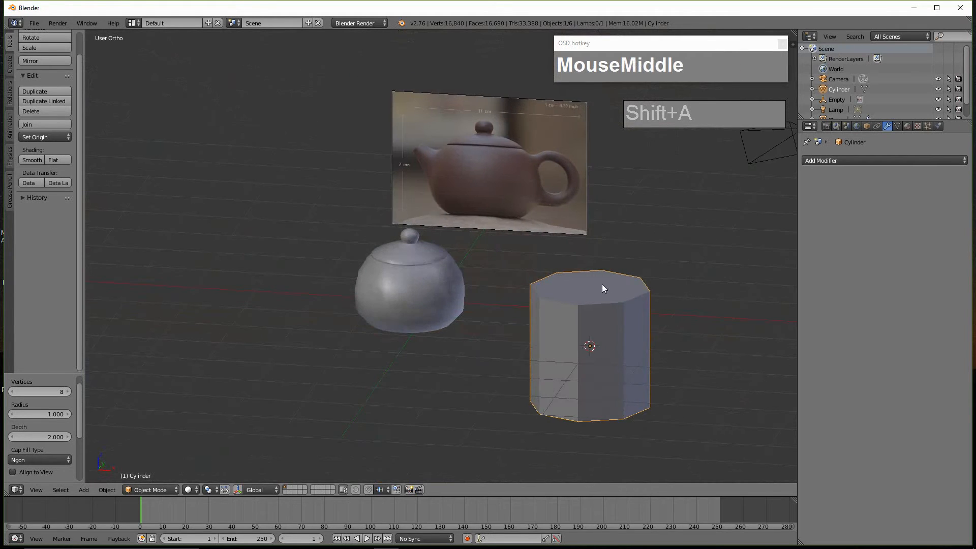
pyautogui.moveTo(594, 386); pyautogui.dragTo(598, 331, button='middle')
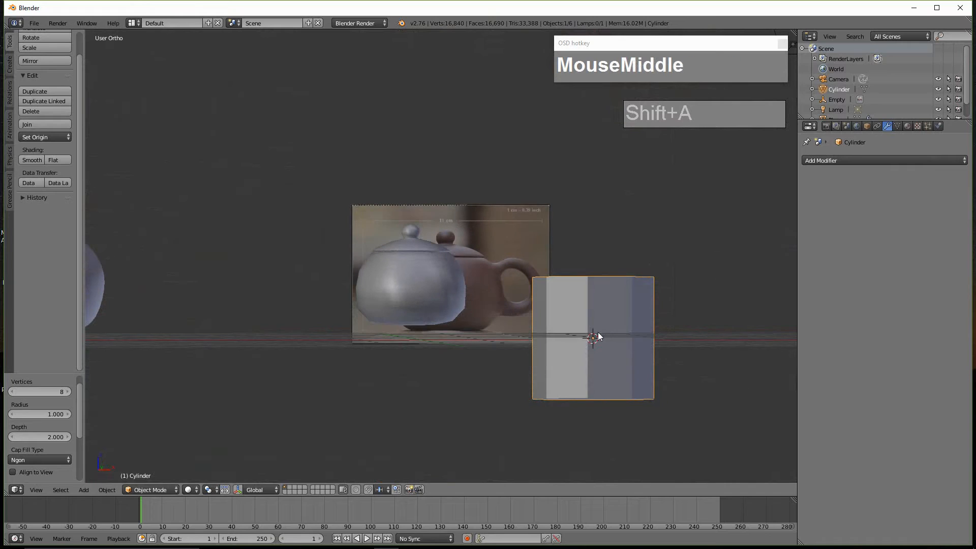
# Step: Set the new cylinder's cap fill type to Triangle Fan
pyautogui.scroll(1, 66, 419)
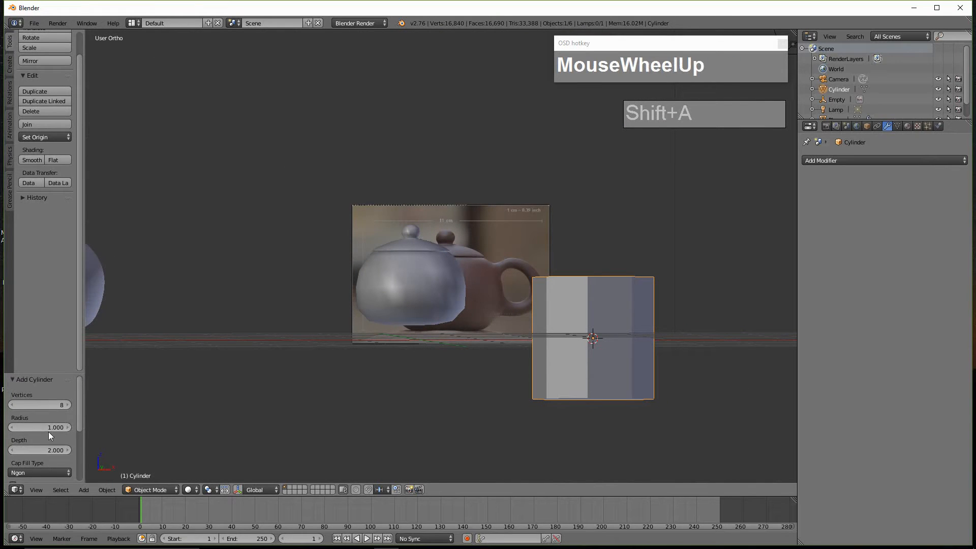
pyautogui.scroll(-2, 48, 432)
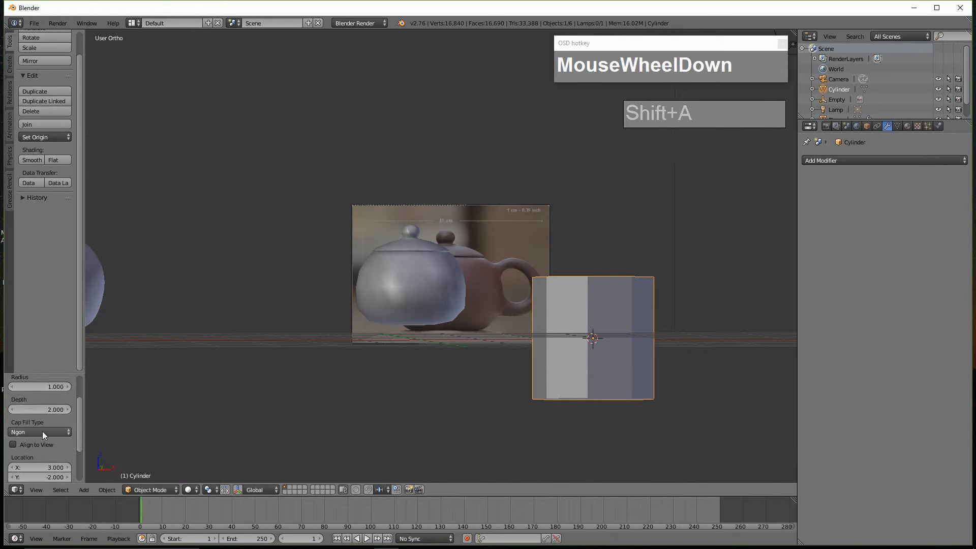
pyautogui.click(41, 431)
pyautogui.click(43, 399)
pyautogui.moveTo(777, 324); pyautogui.dragTo(713, 358, button='middle')
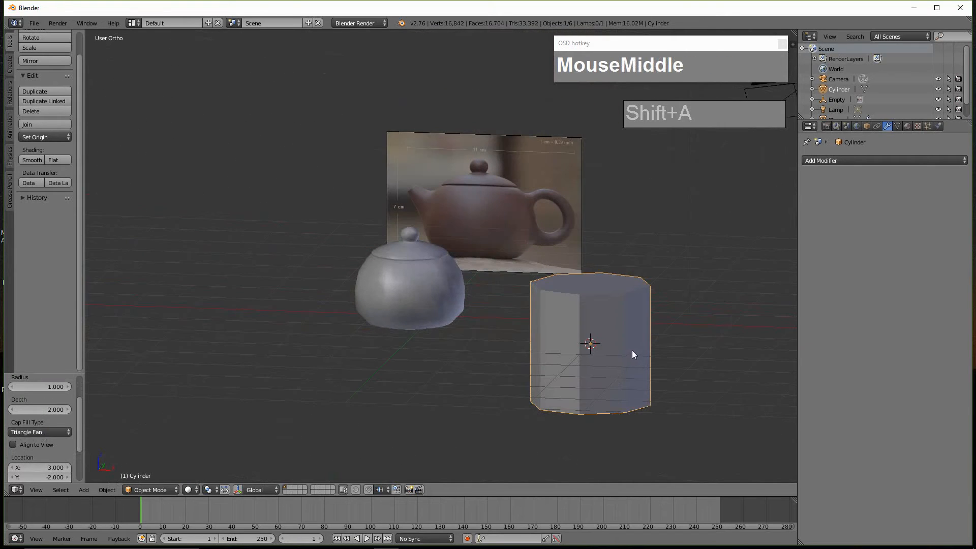
pyautogui.moveTo(632, 350); pyautogui.dragTo(637, 342, button='middle')
# Step: Open the cylinder for mesh editing, change to face selection and delete the side faces visible from the front
pyautogui.press('Tab')
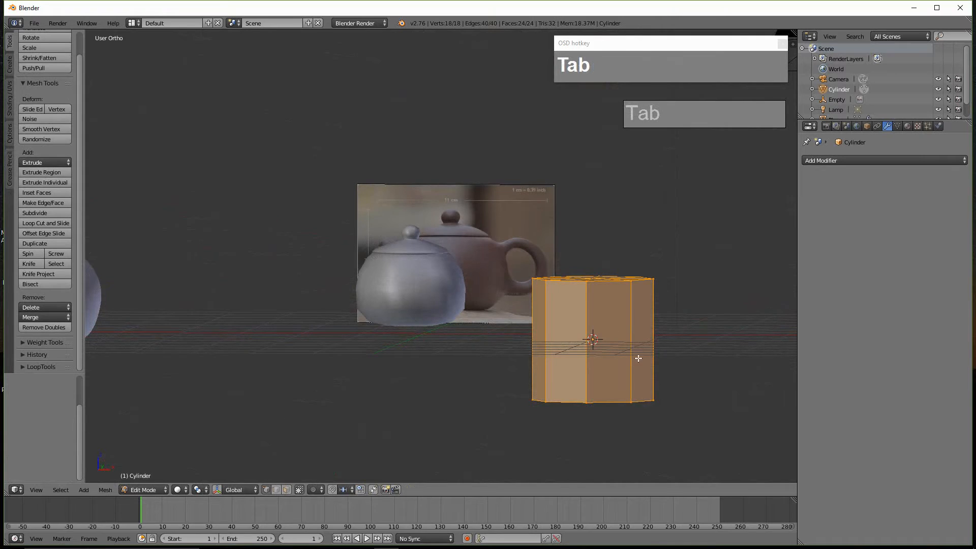
pyautogui.keyDown('shift'); pyautogui.scroll(2, 623, 352); pyautogui.keyUp('shift')
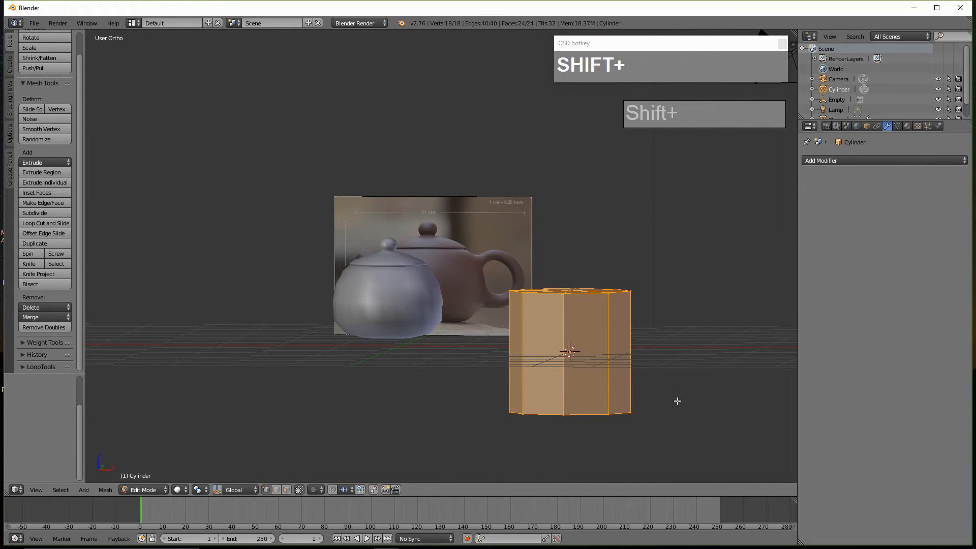
pyautogui.press('a')
pyautogui.press('b')
pyautogui.moveTo(688, 445); pyautogui.dragTo(464, 364)
pyautogui.hotkey('ctrl', 'Tab')
pyautogui.click(582, 422)
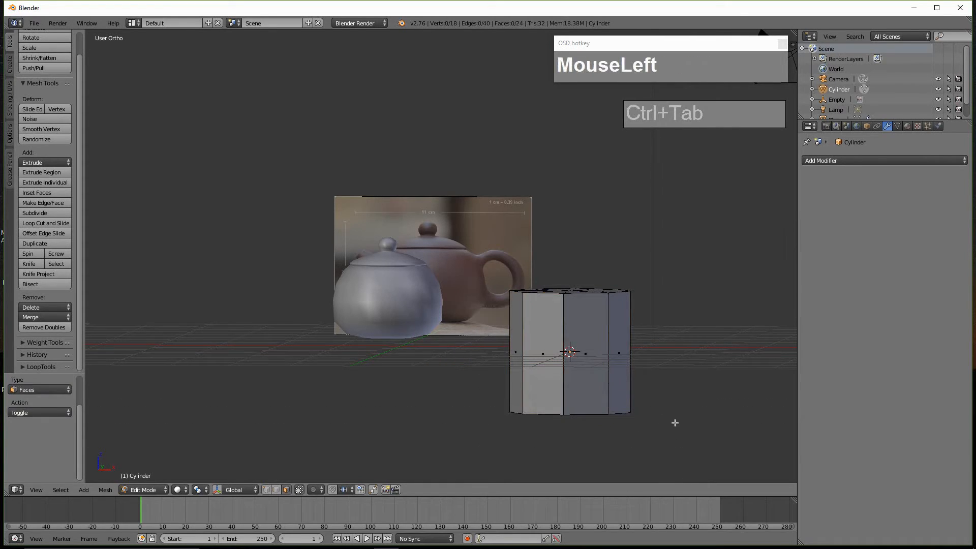
pyautogui.press('b')
pyautogui.moveTo(696, 442); pyautogui.dragTo(484, 344)
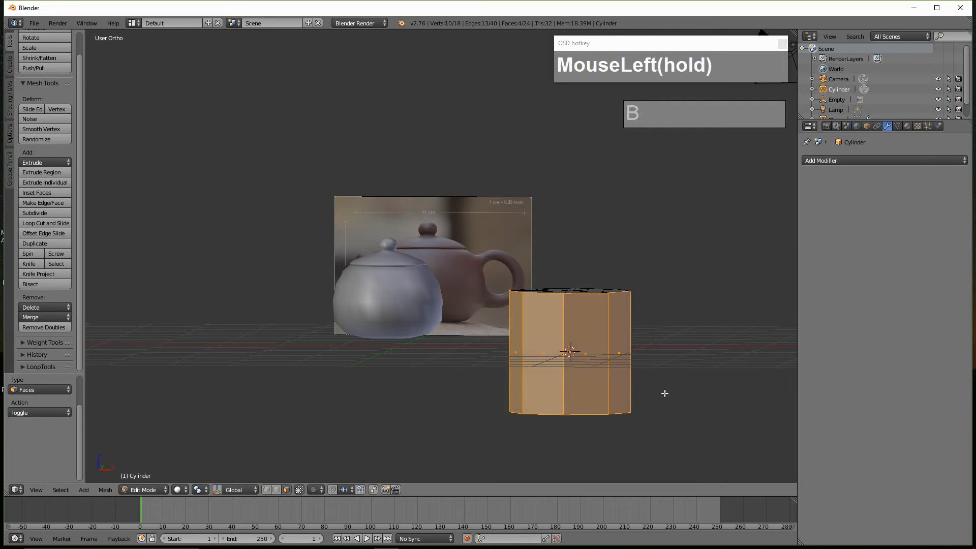
pyautogui.press('x')
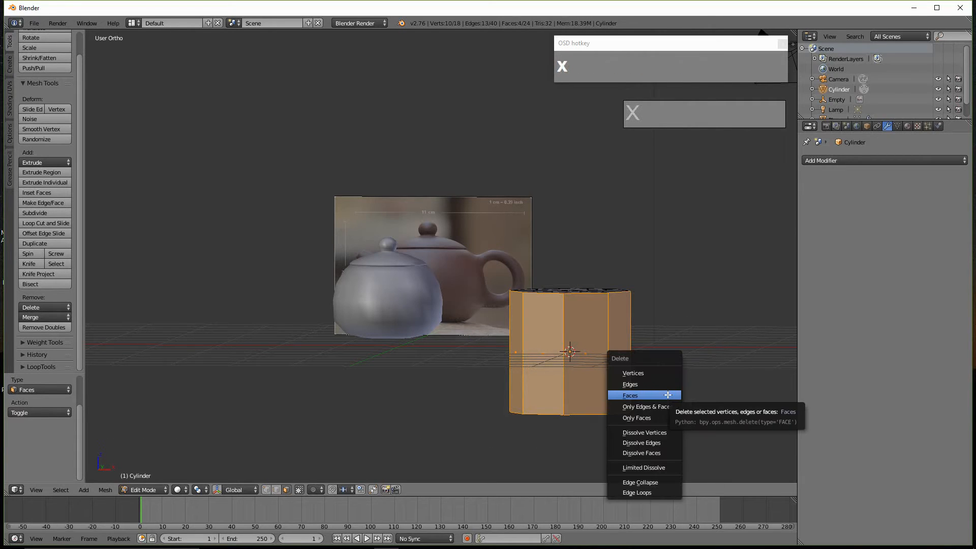
pyautogui.click(667, 396)
# Step: Allow selecting through the mesh and delete the cylinder's remaining side and bottom faces, keeping only the top cap
pyautogui.moveTo(656, 388); pyautogui.dragTo(629, 421, button='middle')
pyautogui.click(299, 490)
pyautogui.press('b')
pyautogui.moveTo(691, 429); pyautogui.dragTo(510, 374)
pyautogui.press('x')
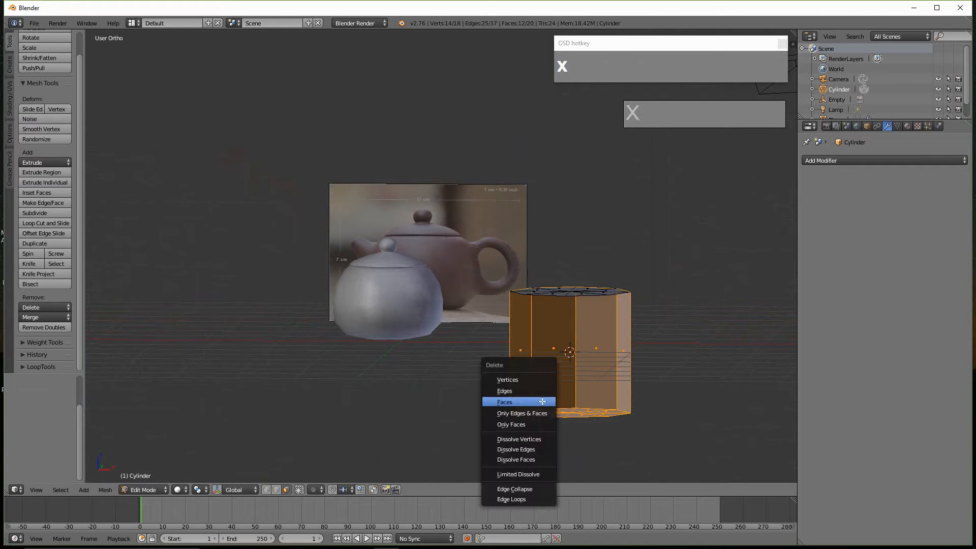
pyautogui.click(535, 402)
pyautogui.moveTo(536, 401); pyautogui.dragTo(633, 416, button='middle')
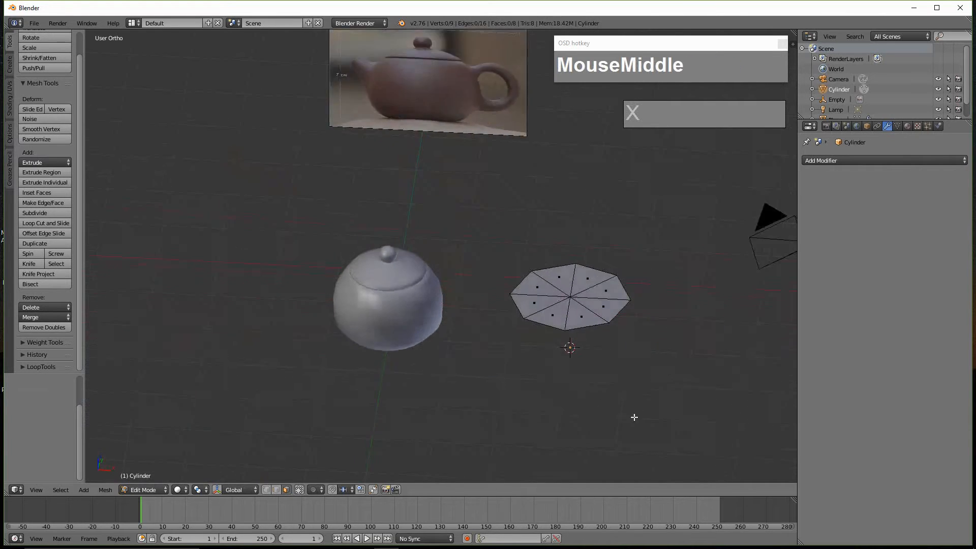
# Step: Select all linked faces of the remaining eight-sided cap
pyautogui.scroll(4, 634, 403)
pyautogui.keyDown('shift'); pyautogui.moveTo(703, 338); pyautogui.dragTo(605, 340, button='middle'); pyautogui.keyUp('shift')
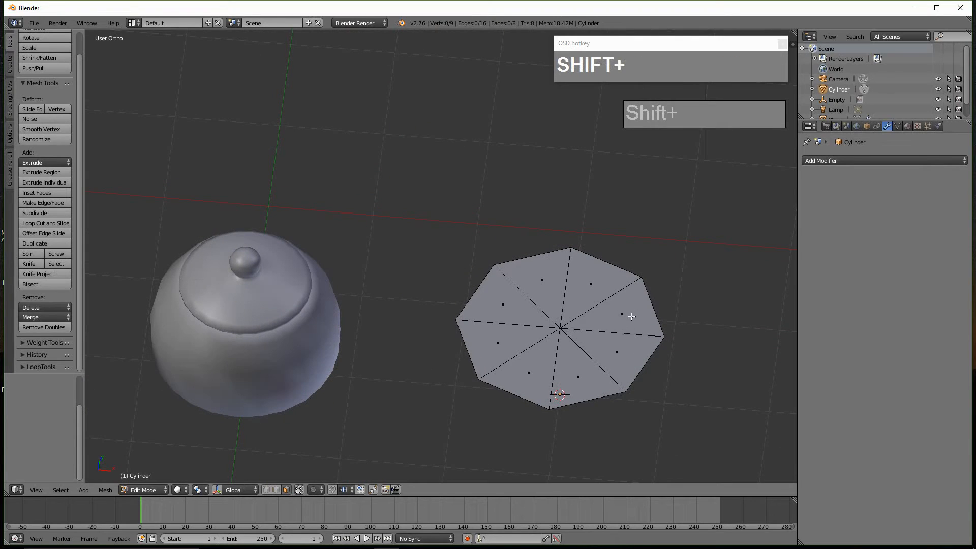
pyautogui.press('l')
pyautogui.scroll(-2, 629, 360)
pyautogui.scroll(2, 629, 360)
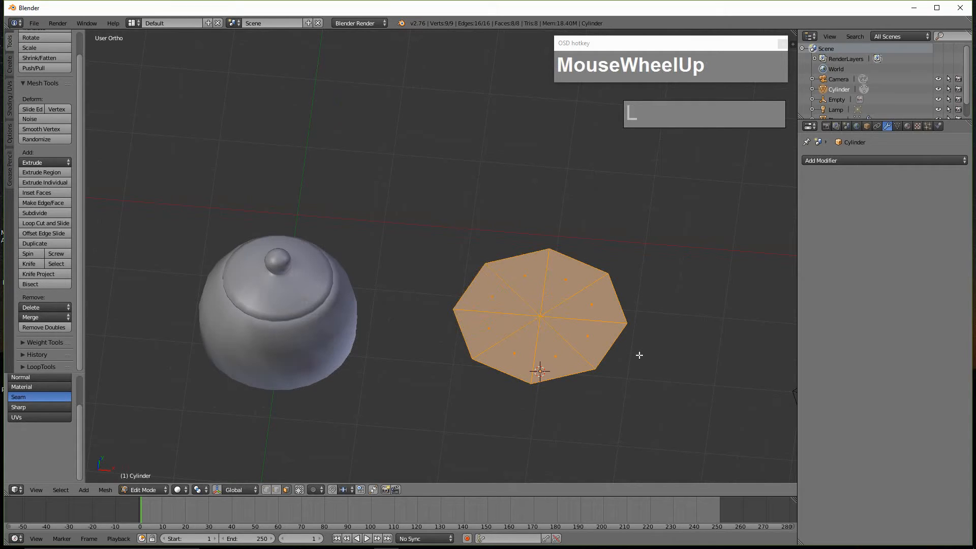
pyautogui.scroll(-2, 661, 355)
pyautogui.moveTo(660, 355); pyautogui.dragTo(499, 344, button='middle')
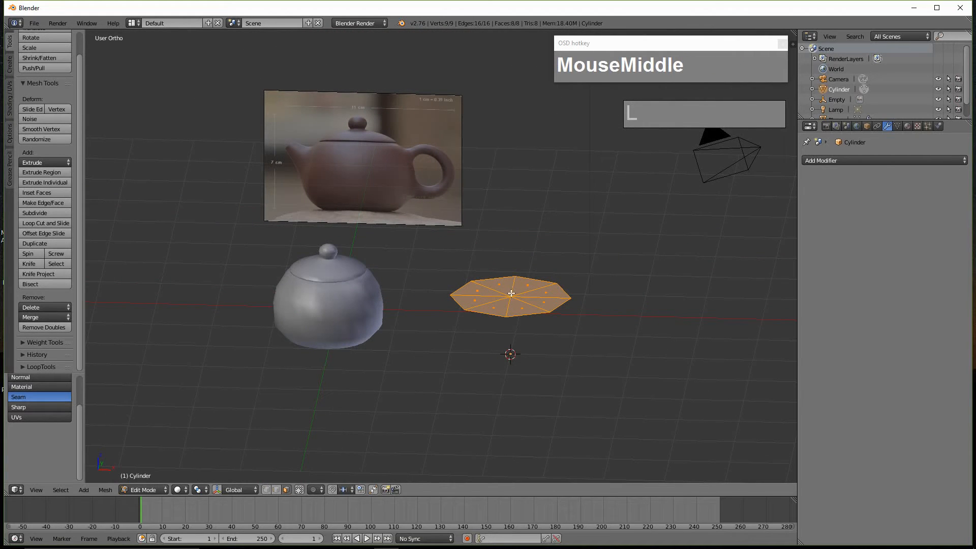
# Step: Return to Object Mode and set the cap's origin to its geometry
pyautogui.press('Tab')
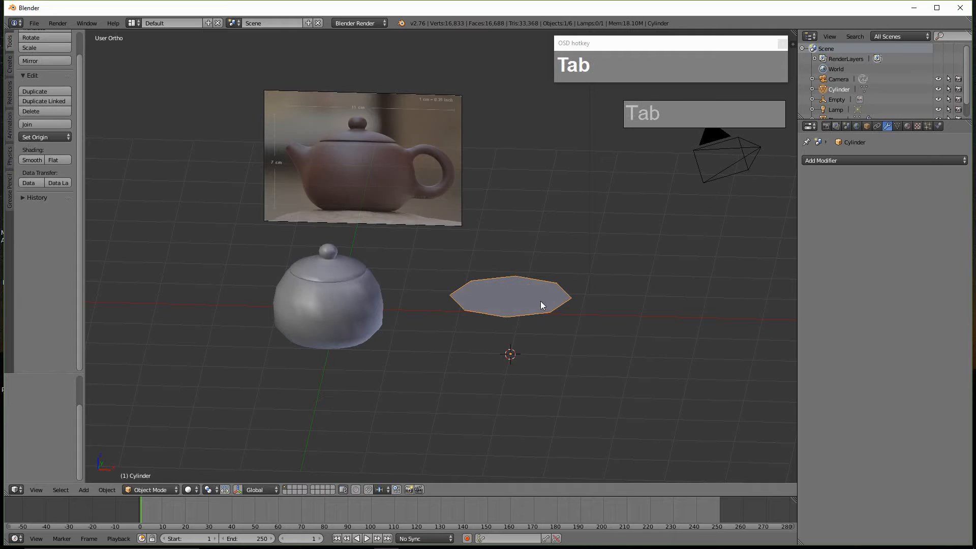
pyautogui.scroll(2, 73, 164)
pyautogui.click(73, 161)
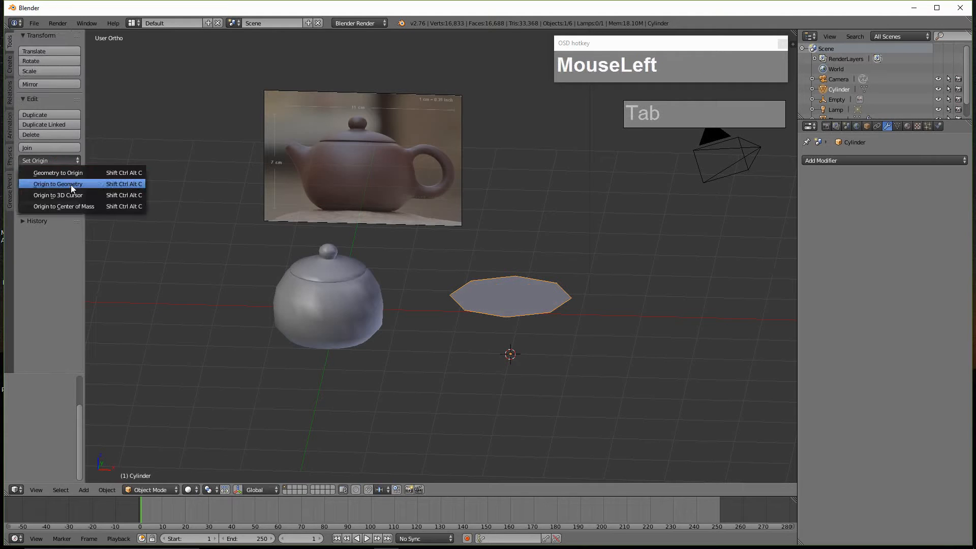
pyautogui.click(70, 184)
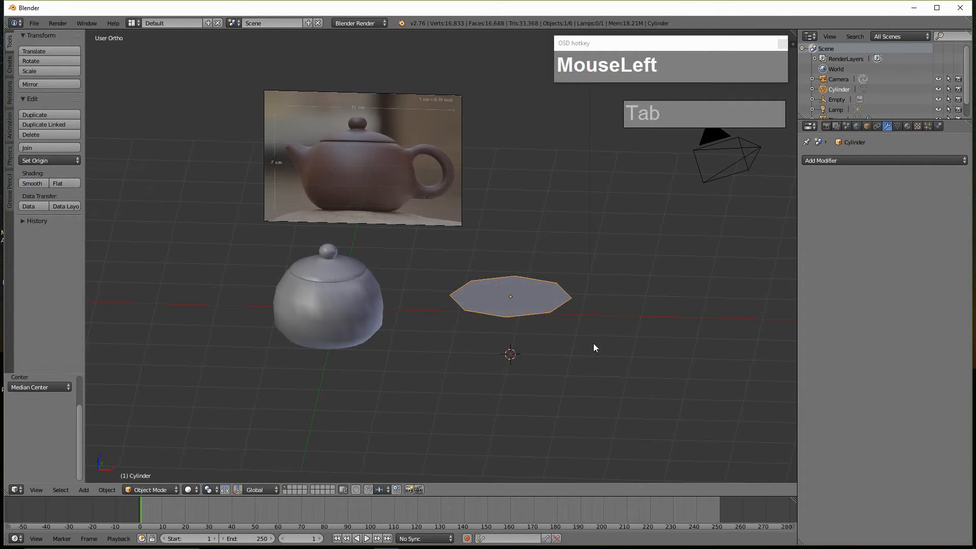
# Step: In Edit Mode, scale the whole cap to about 0.215 and rotate it about the Y axis until it stands nearly upright
pyautogui.scroll(3, 565, 358)
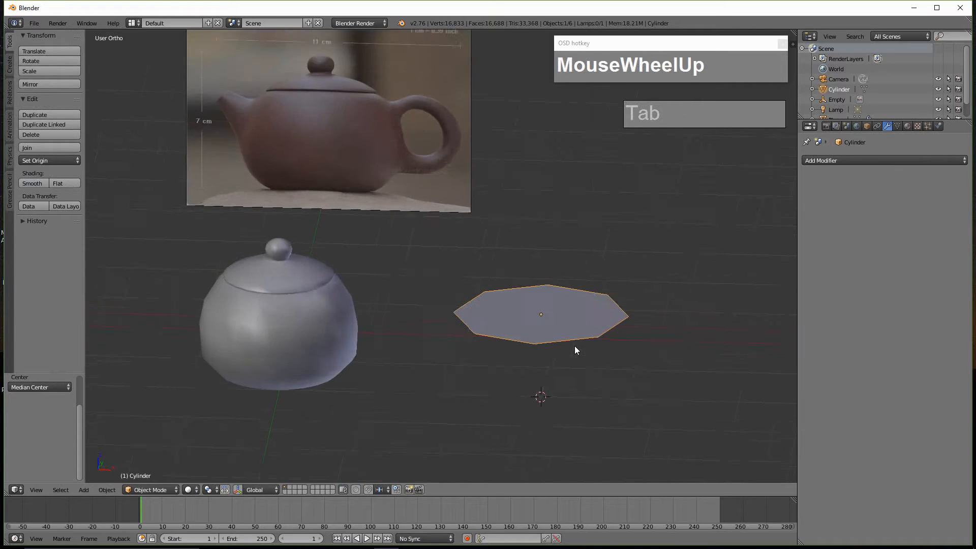
pyautogui.press('Tab')
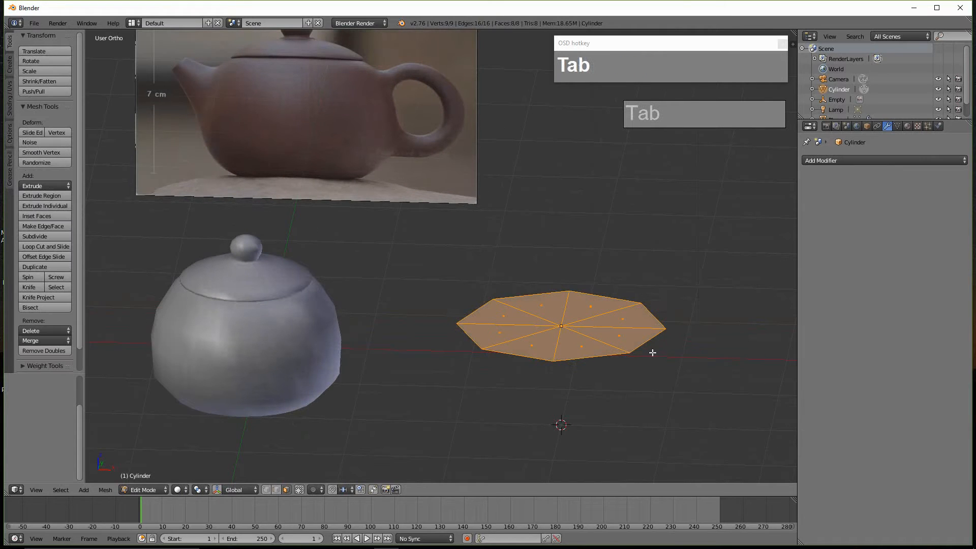
pyautogui.press('s')
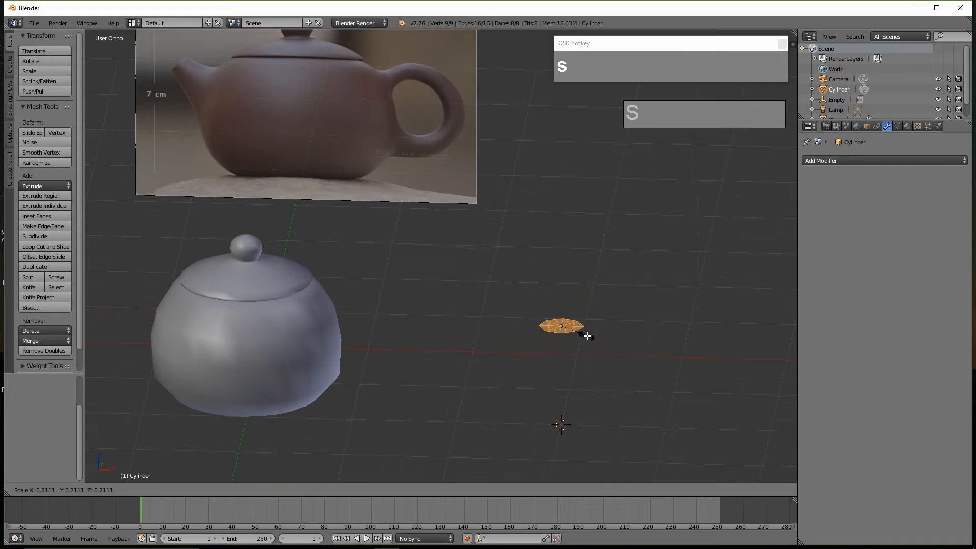
pyautogui.click(587, 333)
pyautogui.moveTo(612, 345); pyautogui.dragTo(651, 342, button='middle')
pyautogui.press('r')
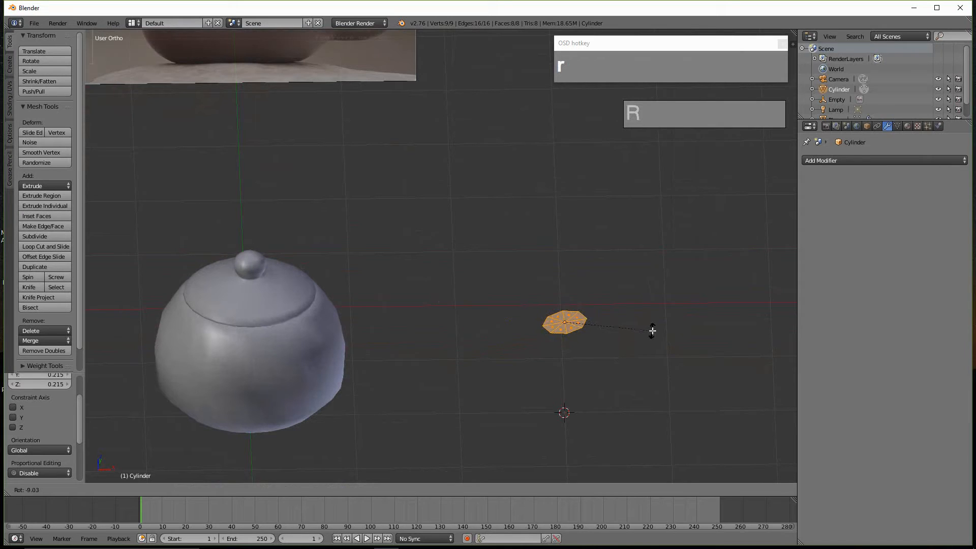
pyautogui.press('y')
pyautogui.click(563, 353)
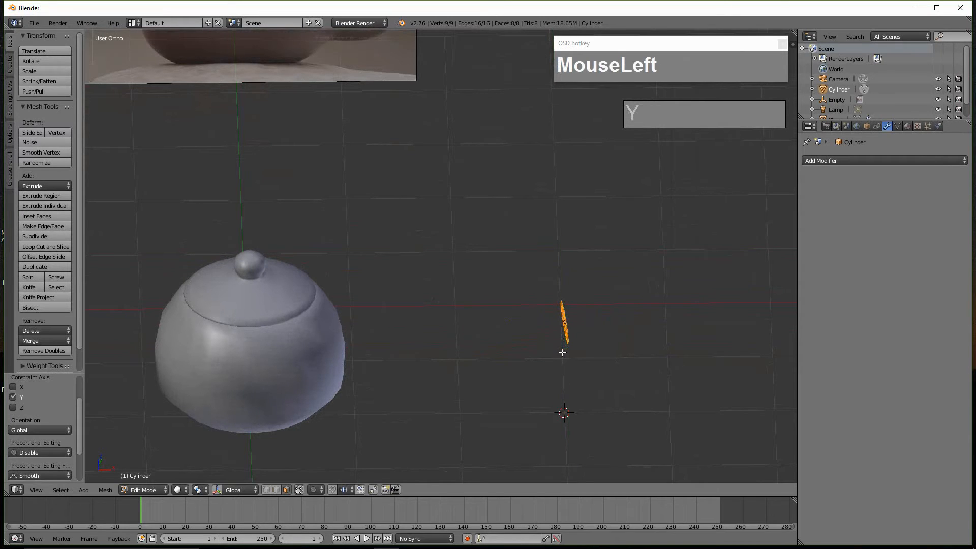
# Step: In front view, move the disc object onto the upper joint between the teapot body and the reference handle
pyautogui.press('KP_1')
pyautogui.scroll(2, 563, 352)
pyautogui.keyDown('shift'); pyautogui.moveTo(562, 351); pyautogui.dragTo(684, 366, button='middle'); pyautogui.keyUp('shift')
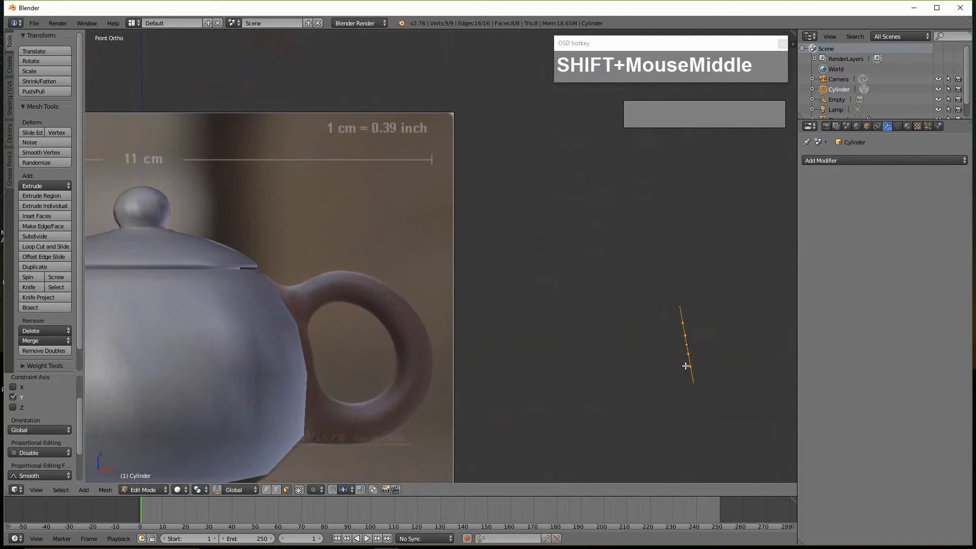
pyautogui.press('Tab')
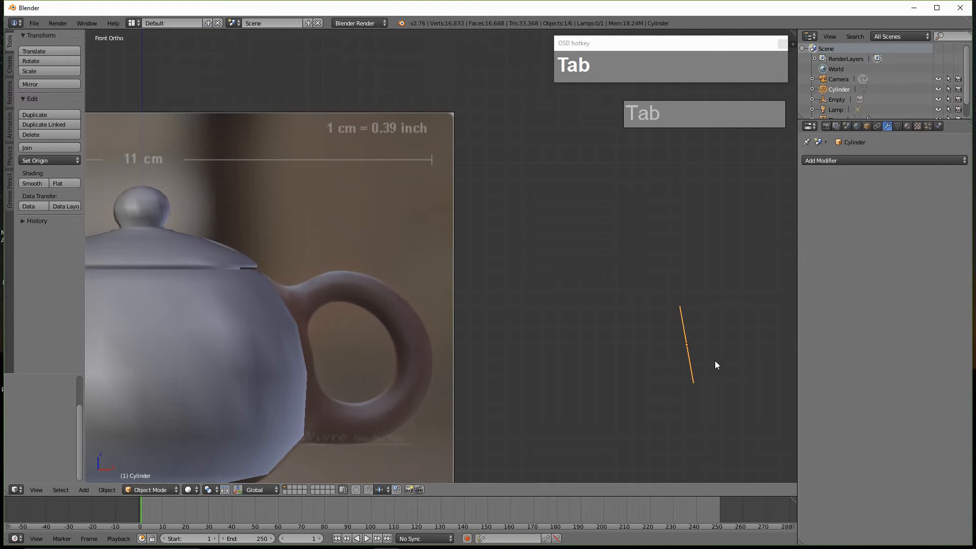
pyautogui.press('g')
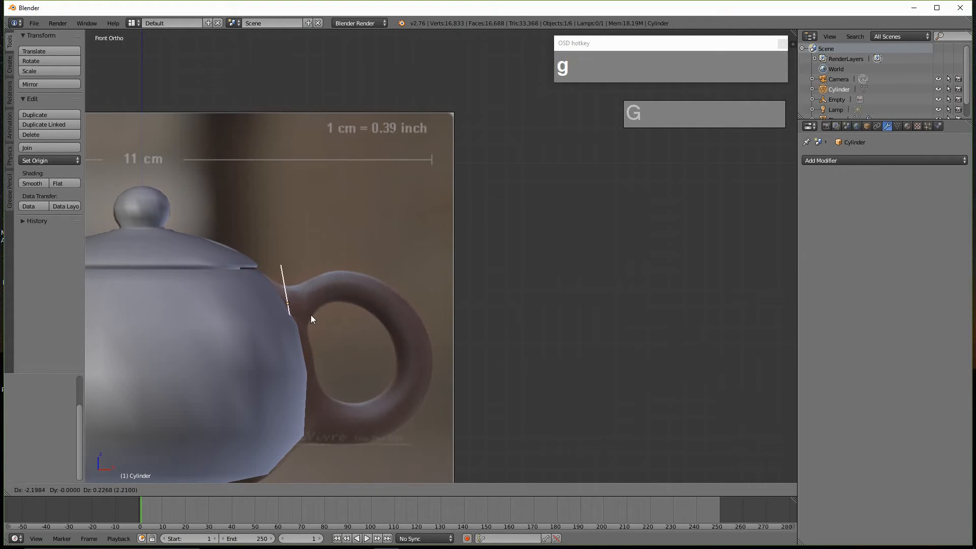
pyautogui.click(324, 323)
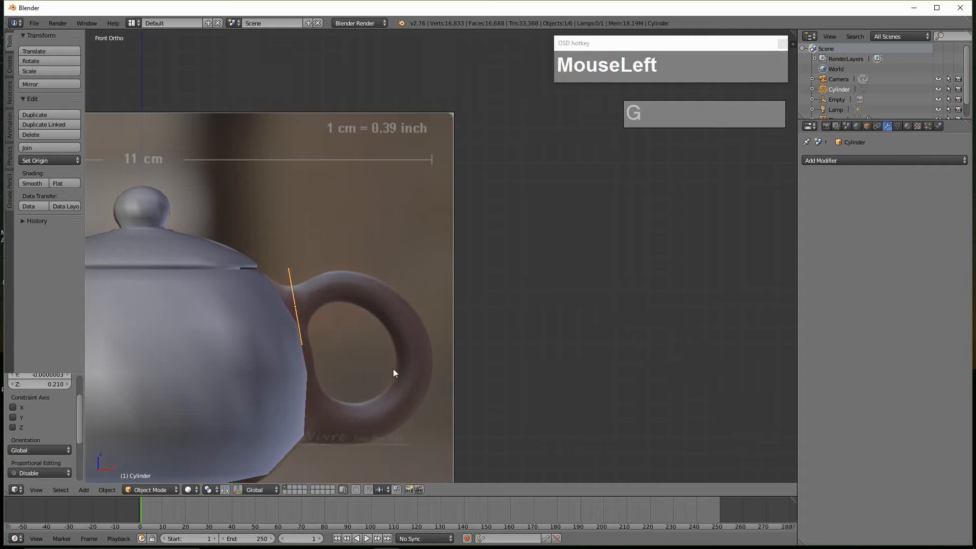
# Step: Tilt the disc to match the body's slope at the handle joint and scale it to about 0.623
pyautogui.press('r')
pyautogui.click(428, 348)
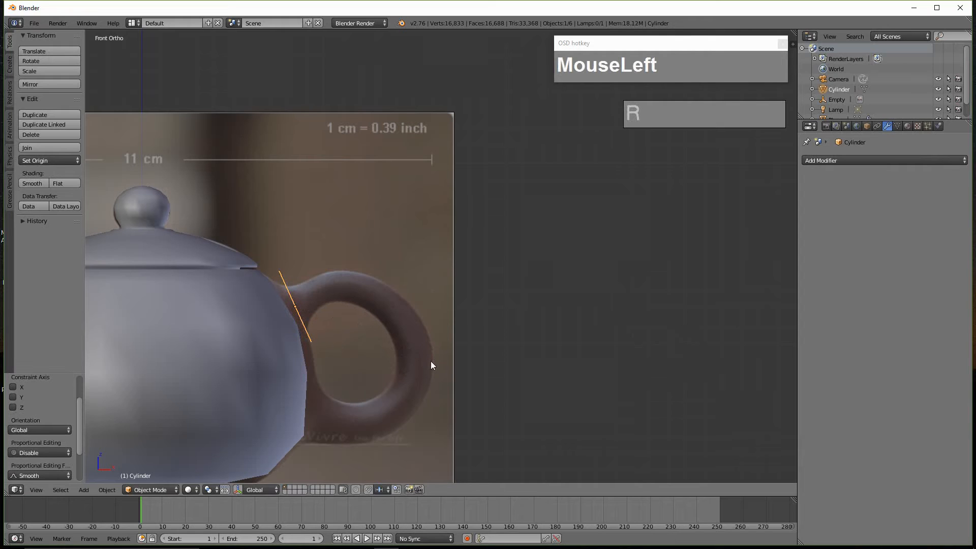
pyautogui.press('s')
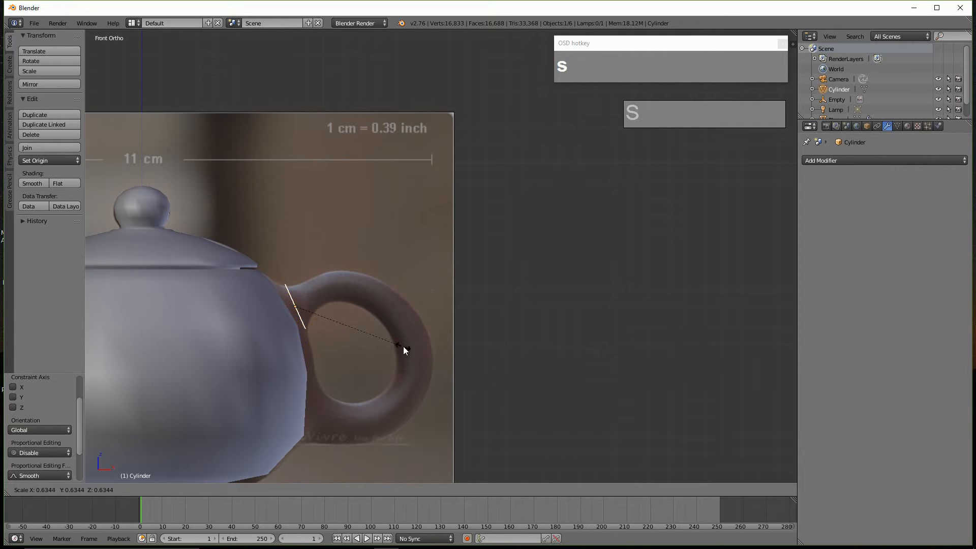
pyautogui.click(401, 343)
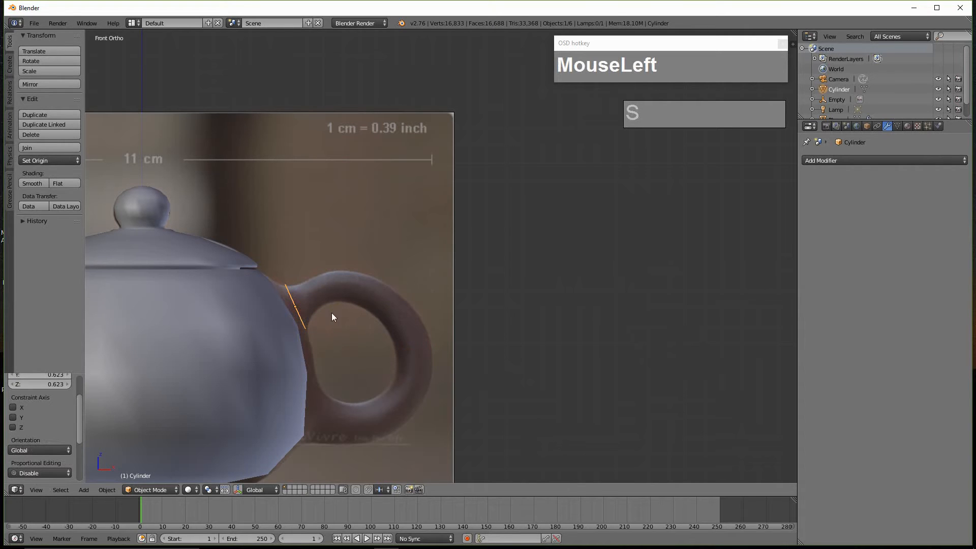
# Step: In Edit Mode and front view, extrude the disc twice along the top of the reference handle and scale the end ring to about 0.671
pyautogui.moveTo(330, 329)
pyautogui.mouseDown(button='middle')
pyautogui.moveTo(349, 327)
pyautogui.moveTo(331, 342)
pyautogui.moveTo(355, 322)
pyautogui.moveTo(346, 329)
pyautogui.mouseUp(button='middle')
pyautogui.press('Tab')
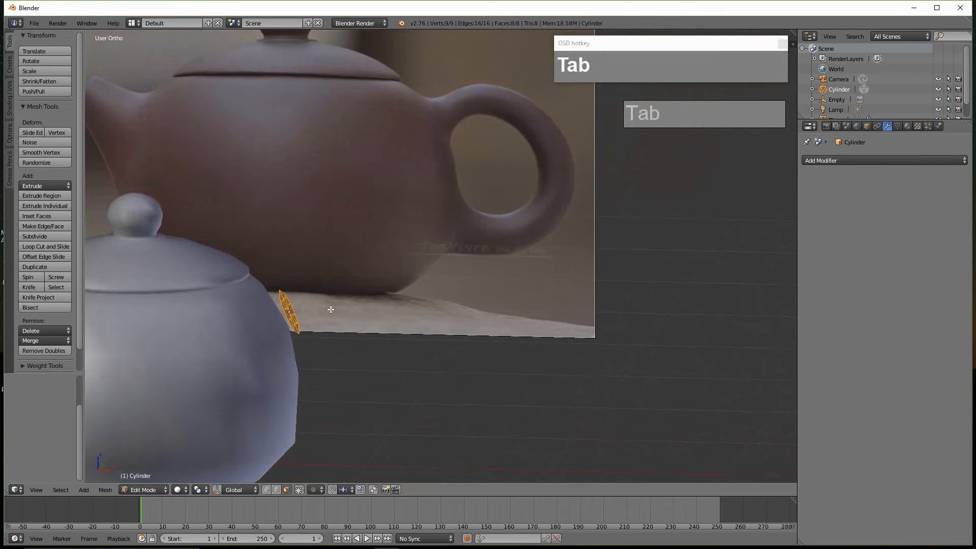
pyautogui.scroll(-2, 415, 222)
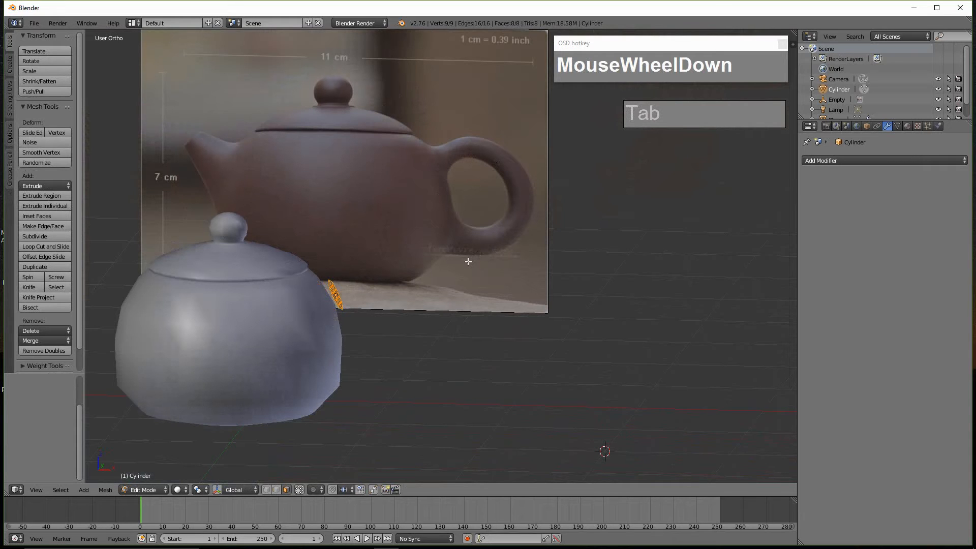
pyautogui.press('KP_1')
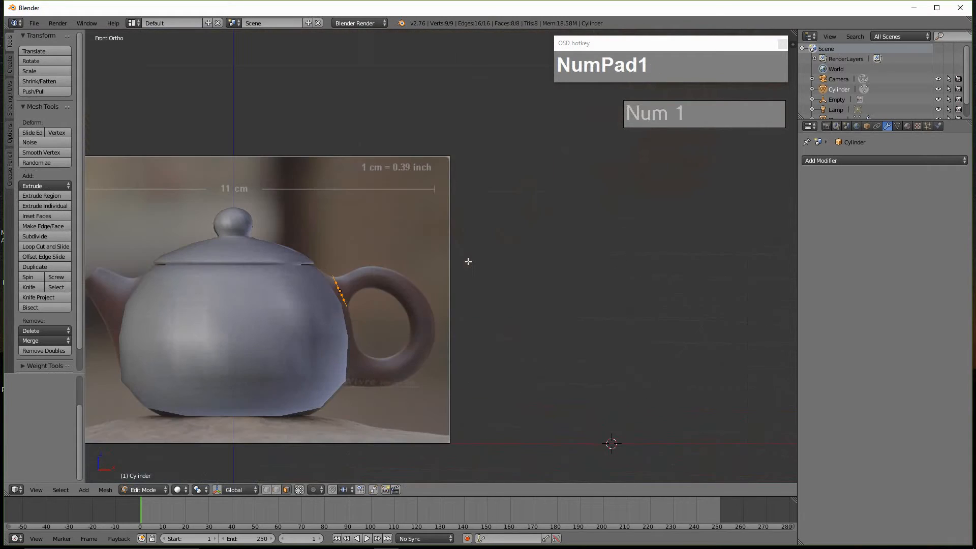
pyautogui.scroll(2, 315, 276)
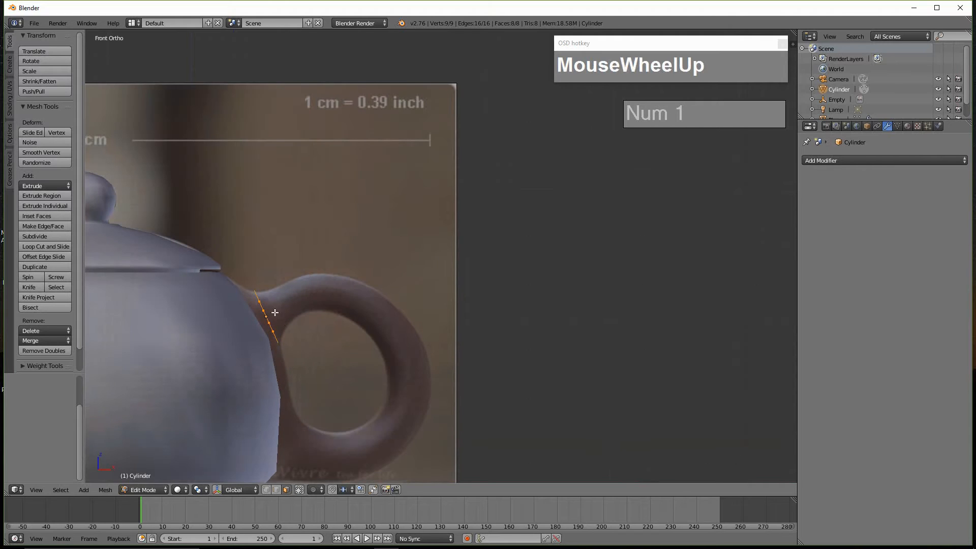
pyautogui.press('ctrl')
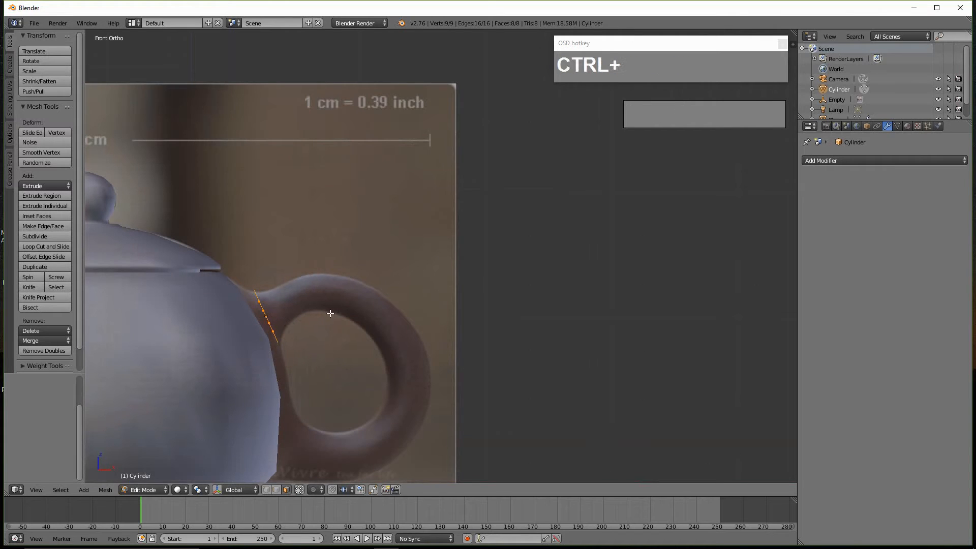
pyautogui.keyDown('ctrl'); pyautogui.rightClick(306, 295); pyautogui.keyUp('ctrl')
pyautogui.keyDown('ctrl'); pyautogui.click(368, 302); pyautogui.keyUp('ctrl')
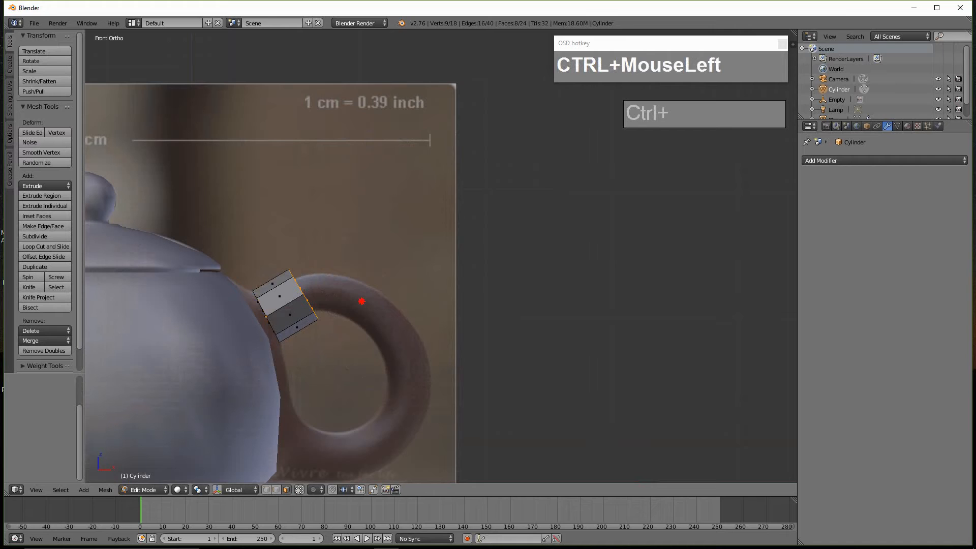
pyautogui.press('s')
pyautogui.click(388, 328)
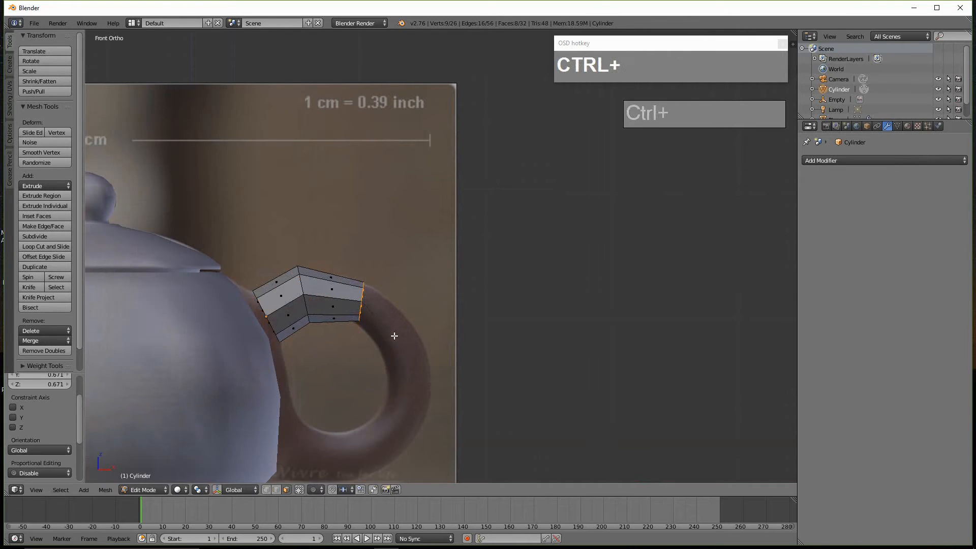
# Step: Extrude two more segments down the outer curve of the reference handle and rotate the end ring until it lies horizontal
pyautogui.keyDown('ctrl'); pyautogui.click(395, 333); pyautogui.keyUp('ctrl')
pyautogui.keyDown('ctrl'); pyautogui.click(410, 392); pyautogui.keyUp('ctrl')
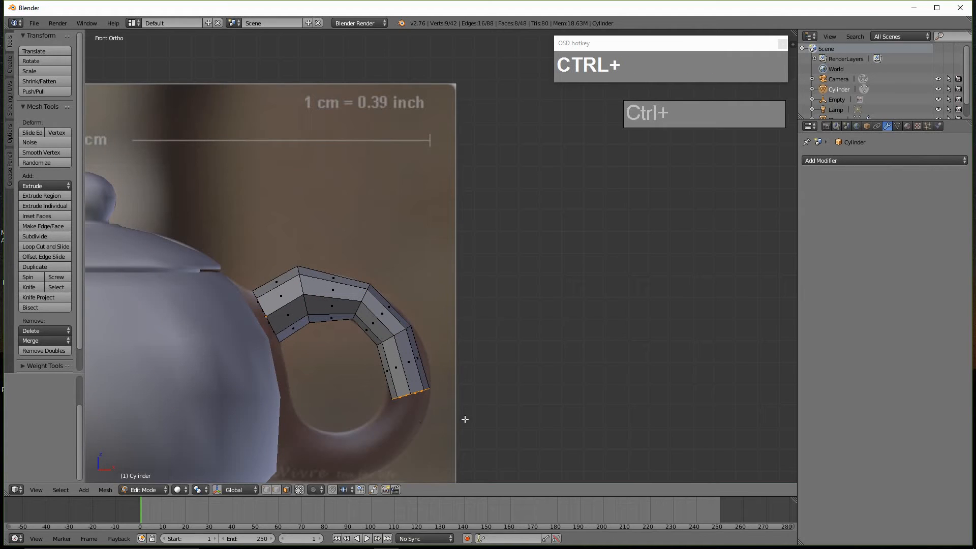
pyautogui.press('r')
pyautogui.click(503, 419)
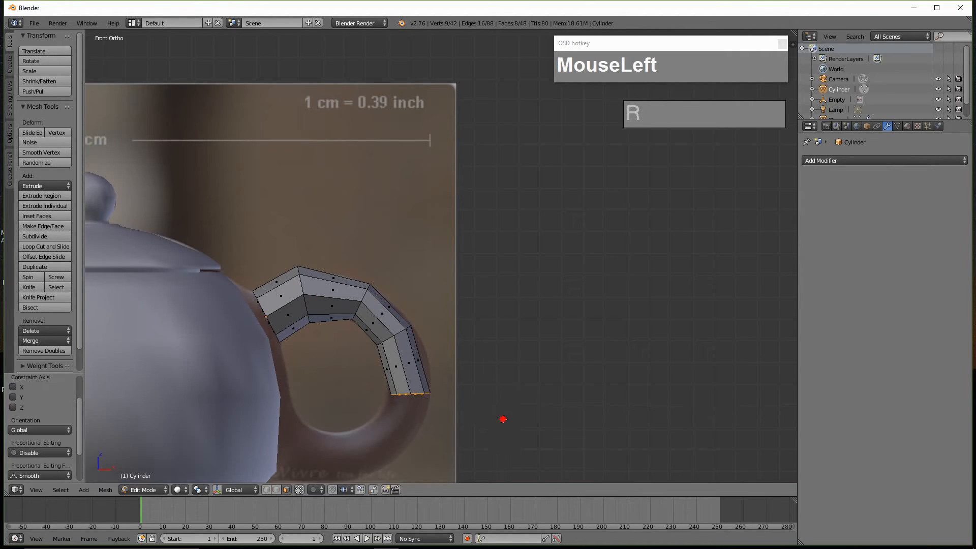
# Step: Enlarge the handle's open end by a factor of 1.105 and extrude one segment down around the lower curve of the reference handle
pyautogui.press('s')
pyautogui.click(487, 429)
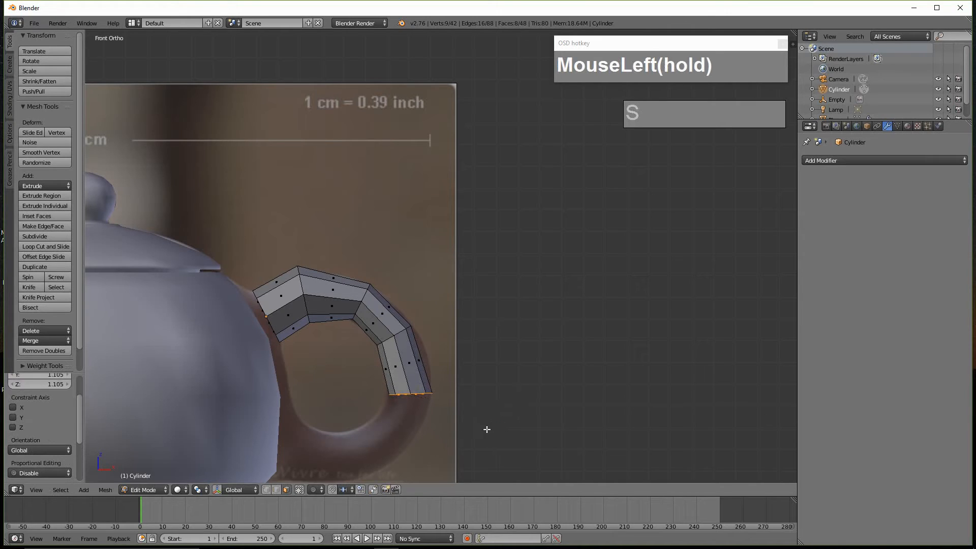
pyautogui.scroll(-2, 421, 416)
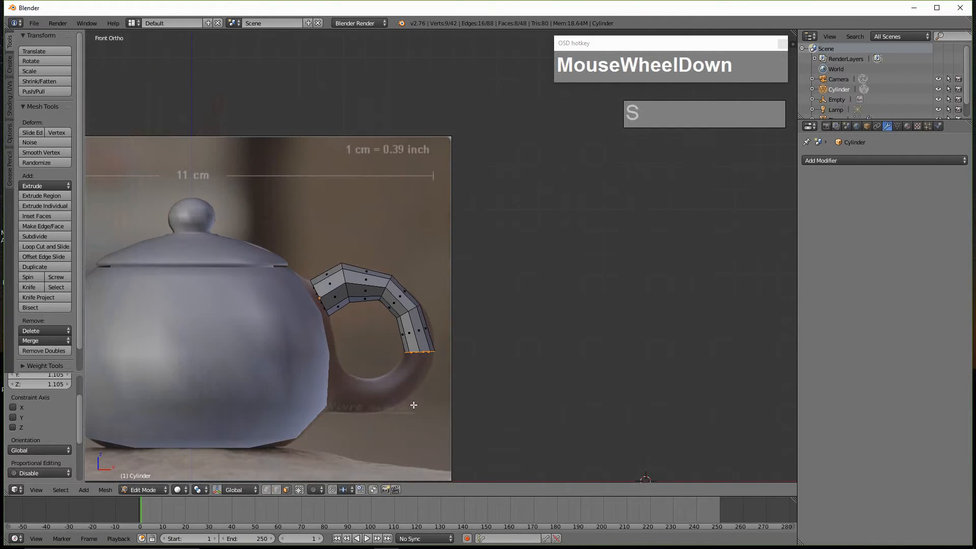
pyautogui.keyDown('ctrl'); pyautogui.click(391, 384); pyautogui.keyUp('ctrl')
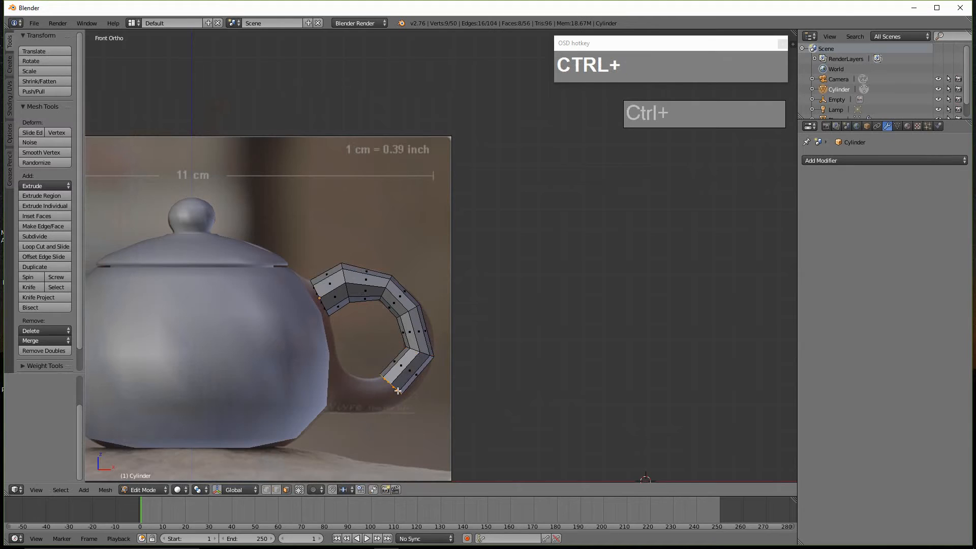
pyautogui.press('g')
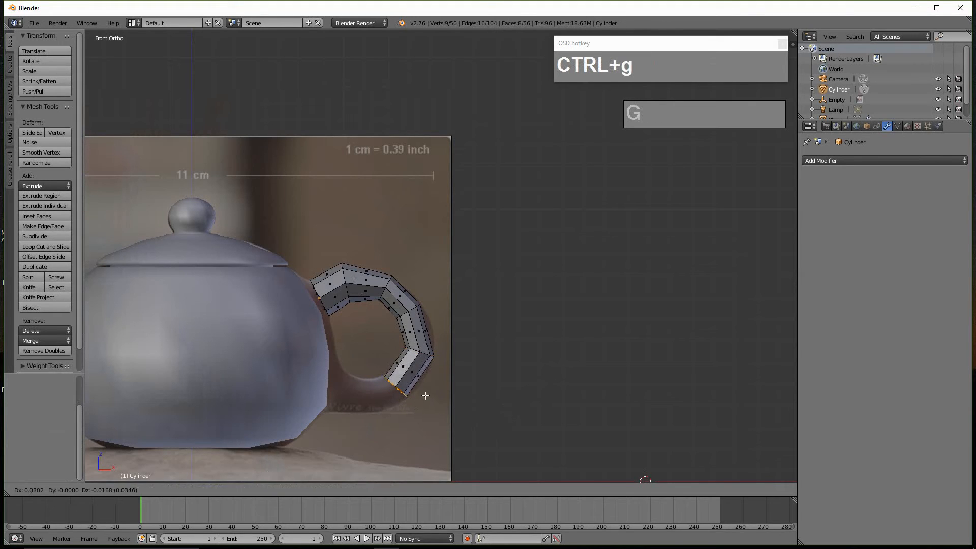
pyautogui.click(426, 403)
pyautogui.scroll(1, 426, 406)
pyautogui.scroll(-1, 425, 410)
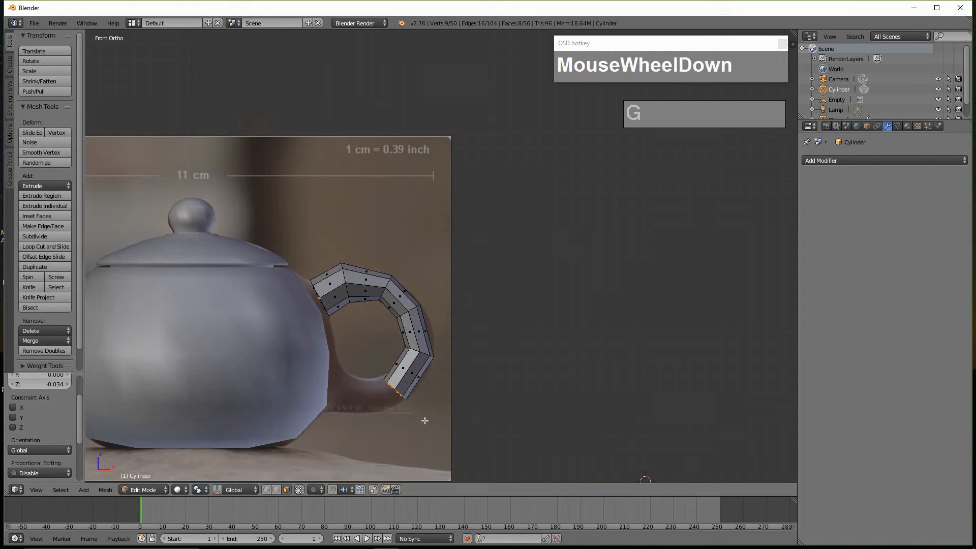
# Step: Extrude the next segment along the handle's bottom curve, then scale, rotate and move its end ring upright over the reference
pyautogui.keyDown('ctrl'); pyautogui.click(359, 401); pyautogui.keyUp('ctrl')
pyautogui.press('s')
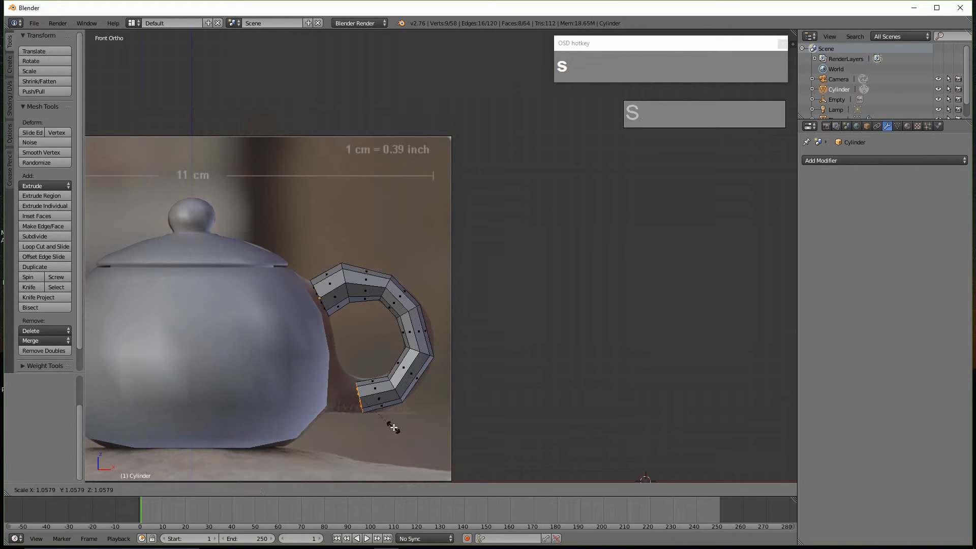
pyautogui.click(397, 430)
pyautogui.press('r')
pyautogui.click(433, 448)
pyautogui.press('g')
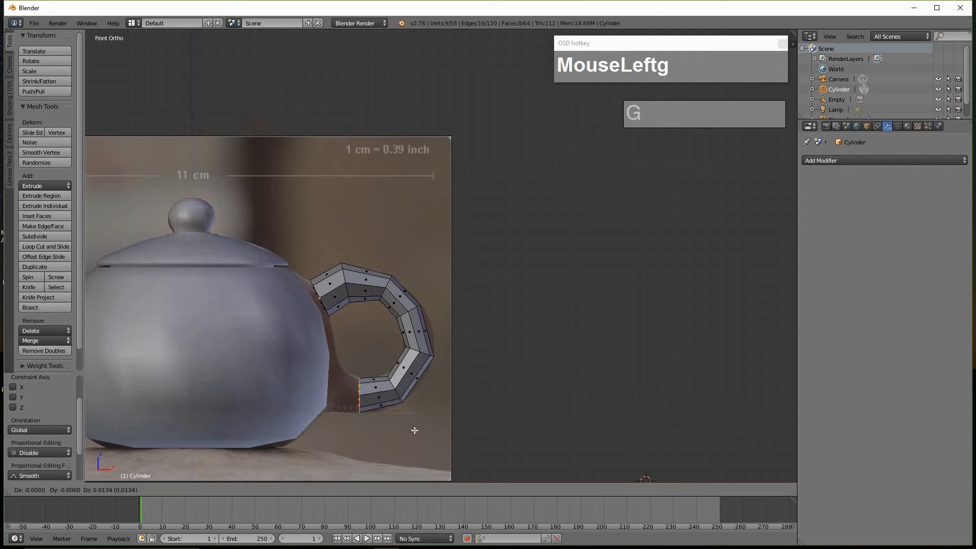
pyautogui.click(412, 429)
# Step: Extrude the handle's lower end across to the side of the teapot body
pyautogui.keyDown('ctrl'); pyautogui.click(331, 394); pyautogui.keyUp('ctrl')
pyautogui.scroll(2, 461, 413)
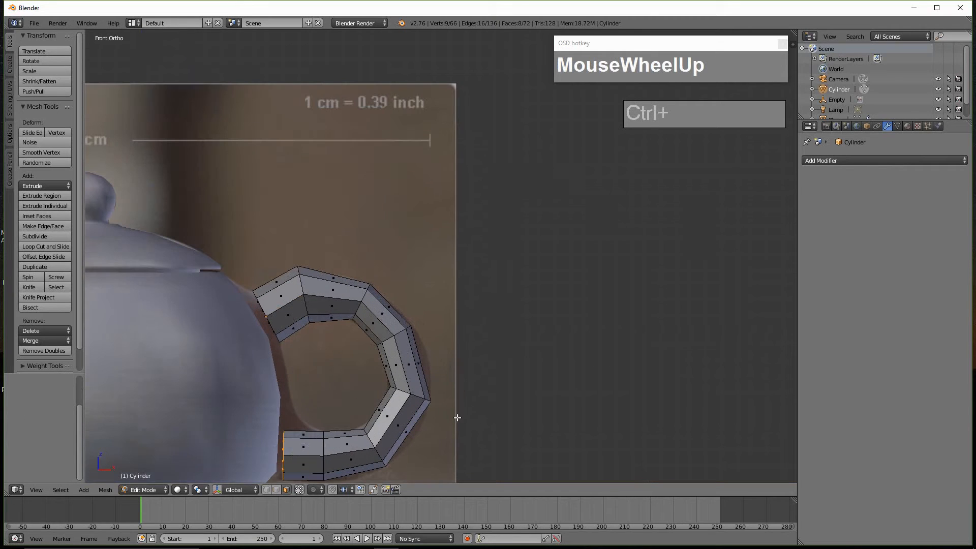
pyautogui.scroll(-3, 324, 286)
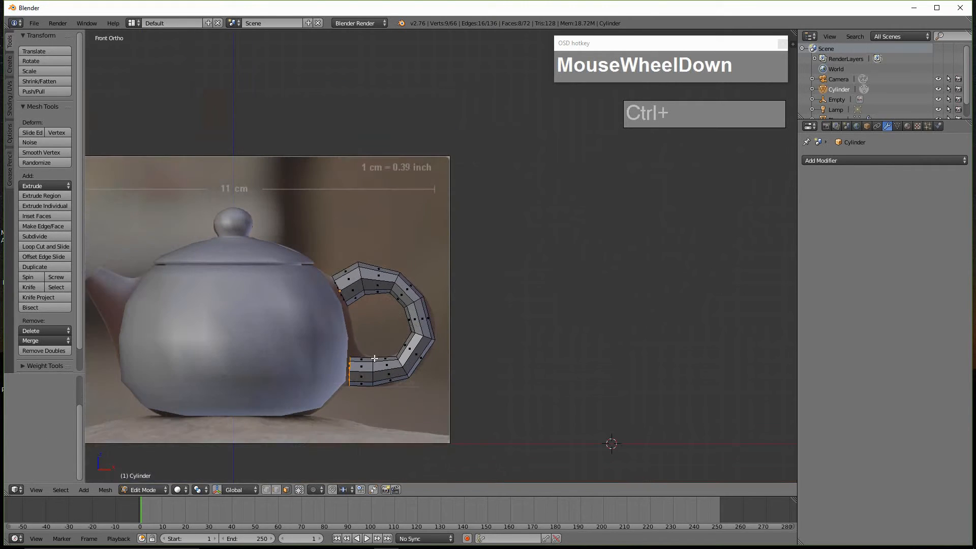
# Step: Switch to wireframe display and vertex selection, and scale the second edge loop from the handle's upper joint to 0.73
pyautogui.press('z')
pyautogui.scroll(2, 401, 323)
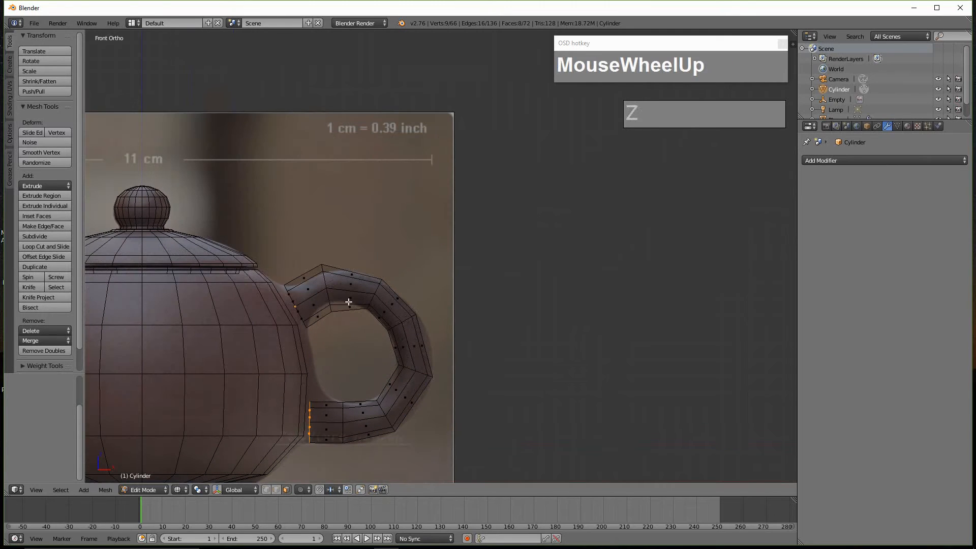
pyautogui.keyDown('shift'); pyautogui.moveTo(359, 344); pyautogui.dragTo(555, 299, button='middle'); pyautogui.keyUp('shift')
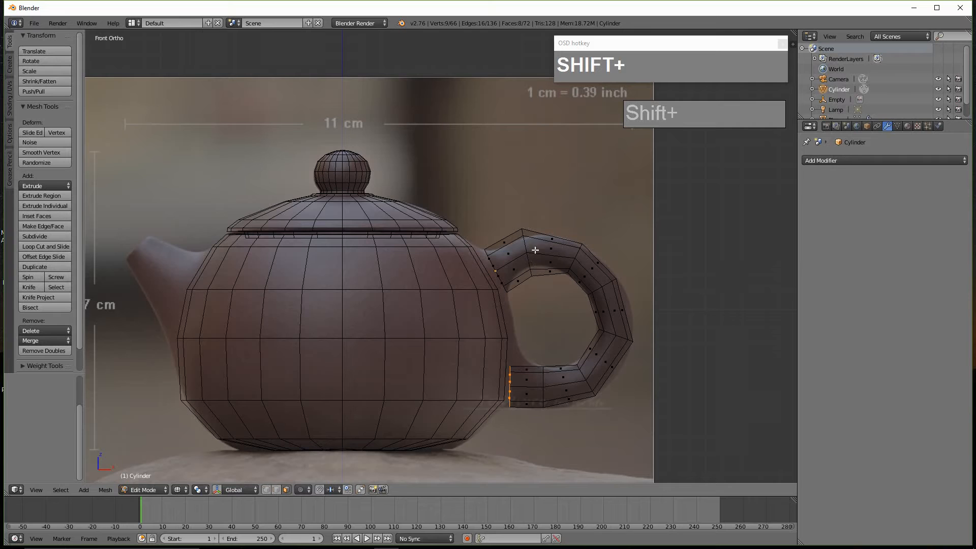
pyautogui.hotkey('ctrl', 'Tab')
pyautogui.click(532, 225)
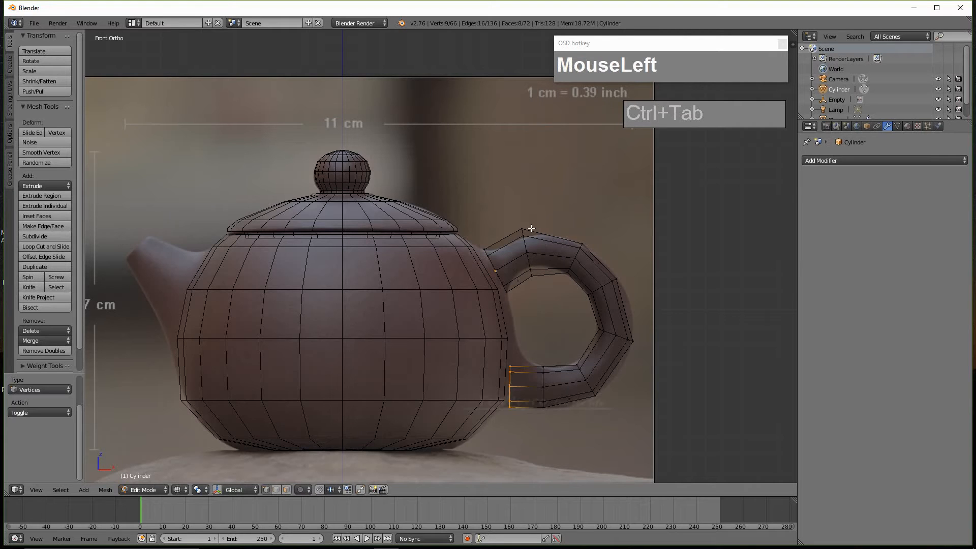
pyautogui.press('alt')
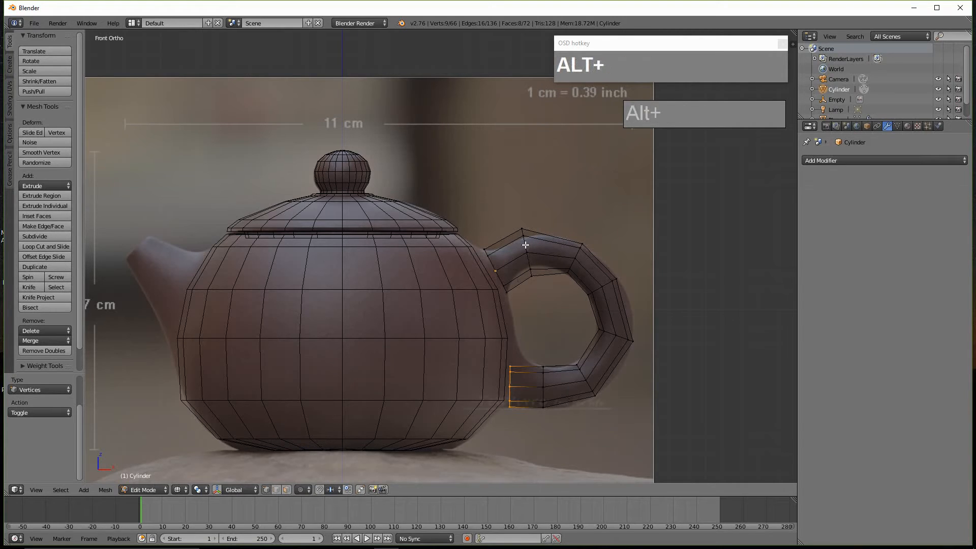
pyautogui.keyDown('alt'); pyautogui.click(525, 245); pyautogui.keyUp('alt')
pyautogui.press('s')
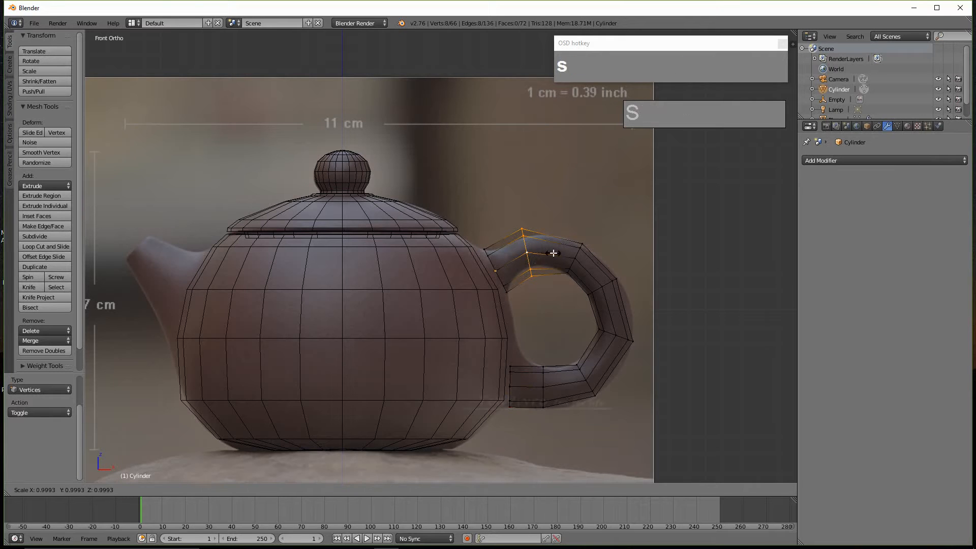
pyautogui.click(574, 254)
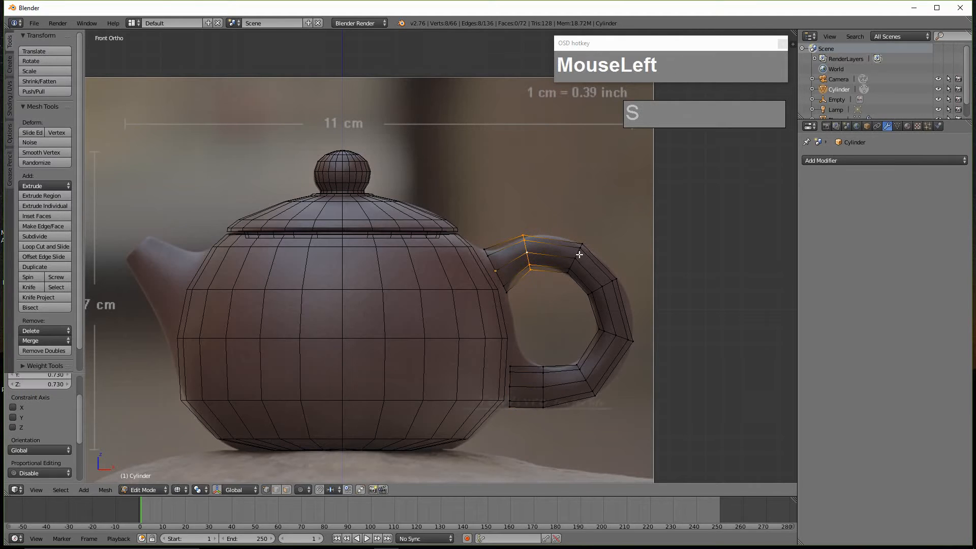
# Step: Move the next two edge loops along the handle's upper outer curve to match the reference outline
pyautogui.keyDown('alt'); pyautogui.rightClick(584, 257); pyautogui.keyUp('alt')
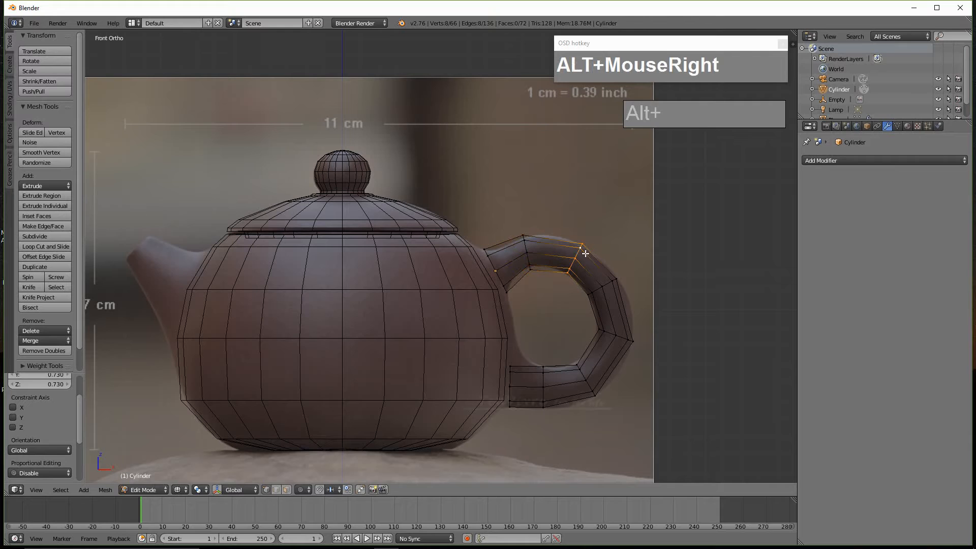
pyautogui.press('g')
pyautogui.click(585, 253)
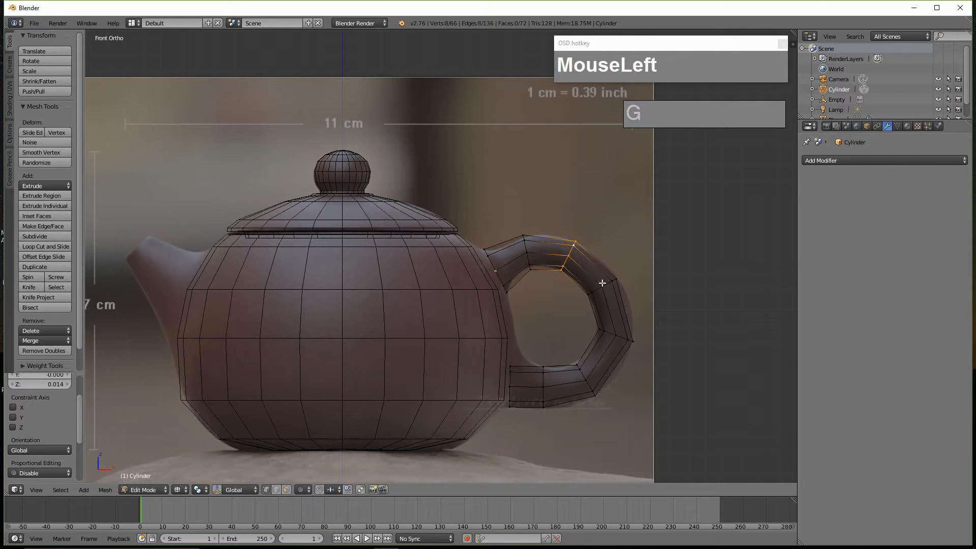
pyautogui.keyDown('alt'); pyautogui.rightClick(601, 283); pyautogui.keyUp('alt')
pyautogui.keyDown('alt'); pyautogui.rightClick(616, 286); pyautogui.keyUp('alt')
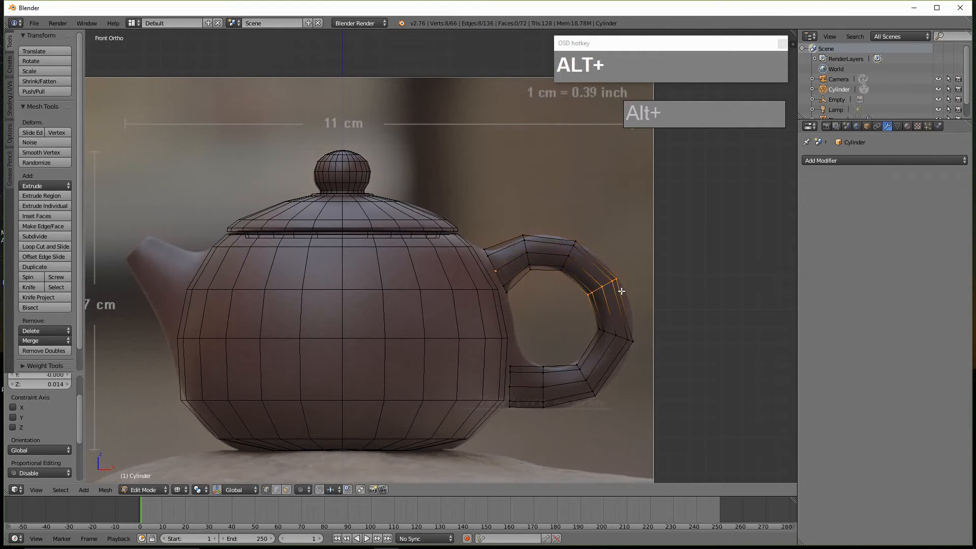
pyautogui.press('g')
pyautogui.click(628, 289)
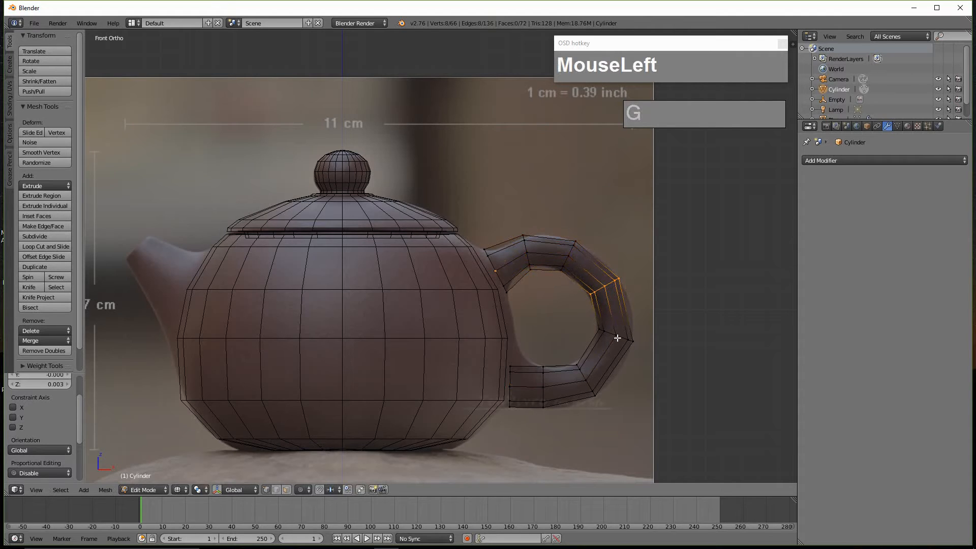
# Step: Rotate the edge loop at the handle's outermost bend to follow the curve of the reference
pyautogui.keyDown('alt'); pyautogui.rightClick(620, 339); pyautogui.keyUp('alt')
pyautogui.press('r')
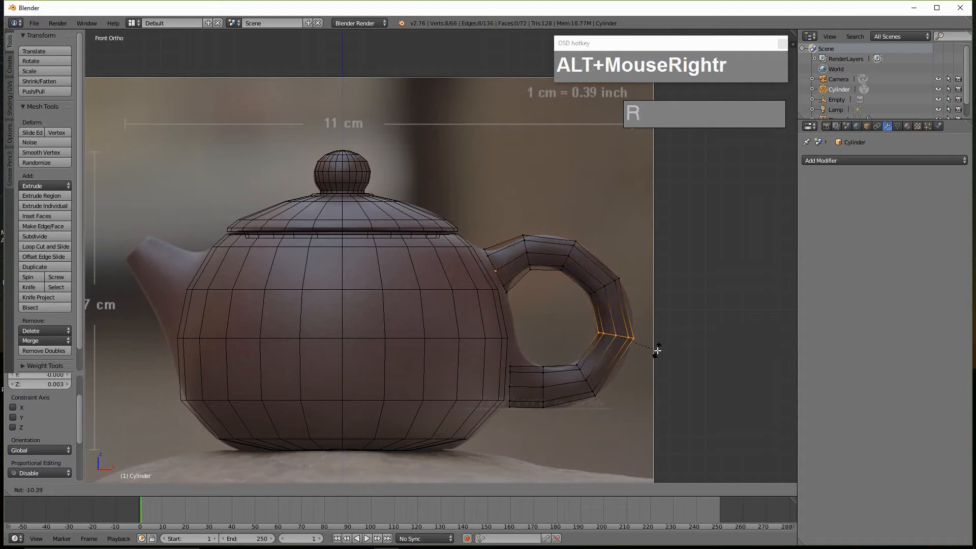
pyautogui.click(581, 373)
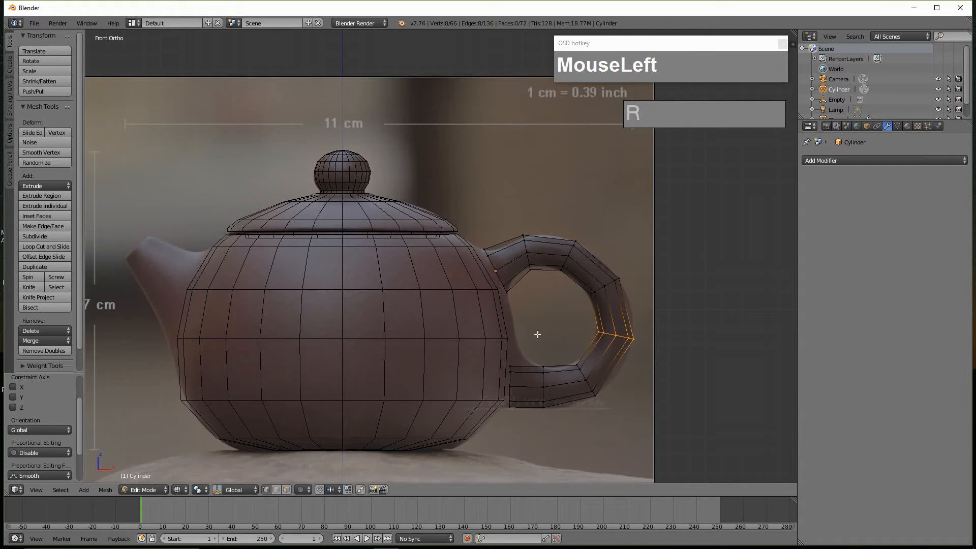
# Step: Select the whole end cap at the handle's lower end and place a duplicate of it over the teapot body
pyautogui.scroll(-2, 536, 334)
pyautogui.scroll(2, 553, 336)
pyautogui.scroll(-1, 553, 336)
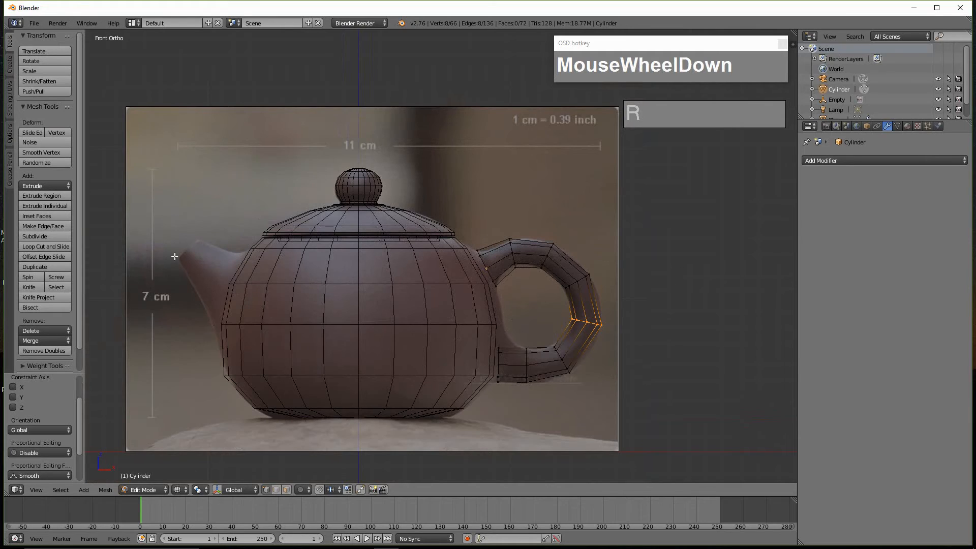
pyautogui.moveTo(436, 285); pyautogui.dragTo(481, 393, button='middle')
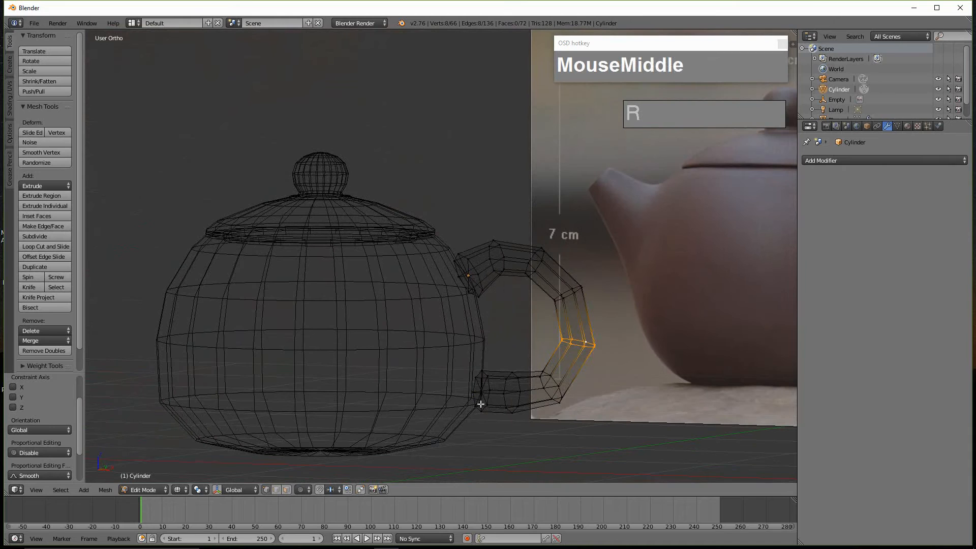
pyautogui.rightClick(486, 398)
pyautogui.scroll(2, 484, 394)
pyautogui.rightClick(490, 419)
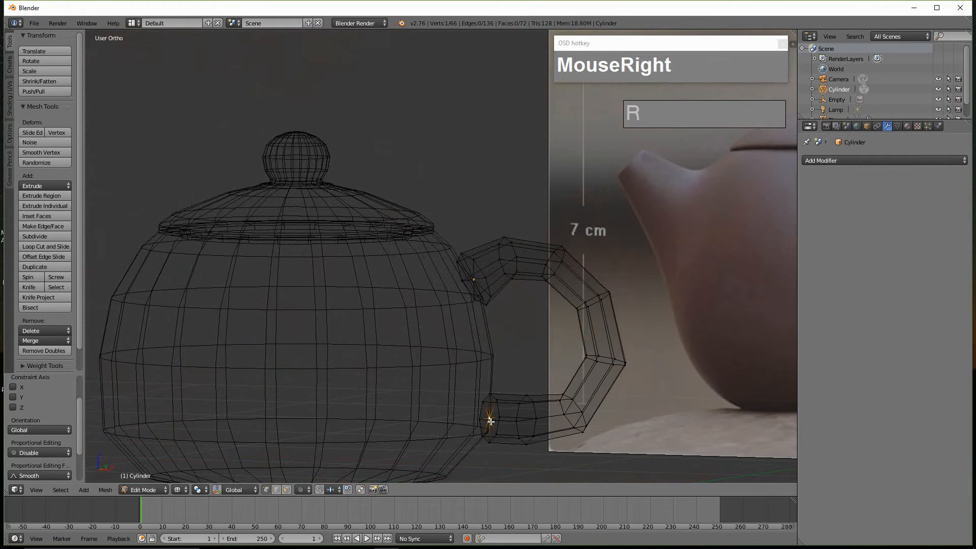
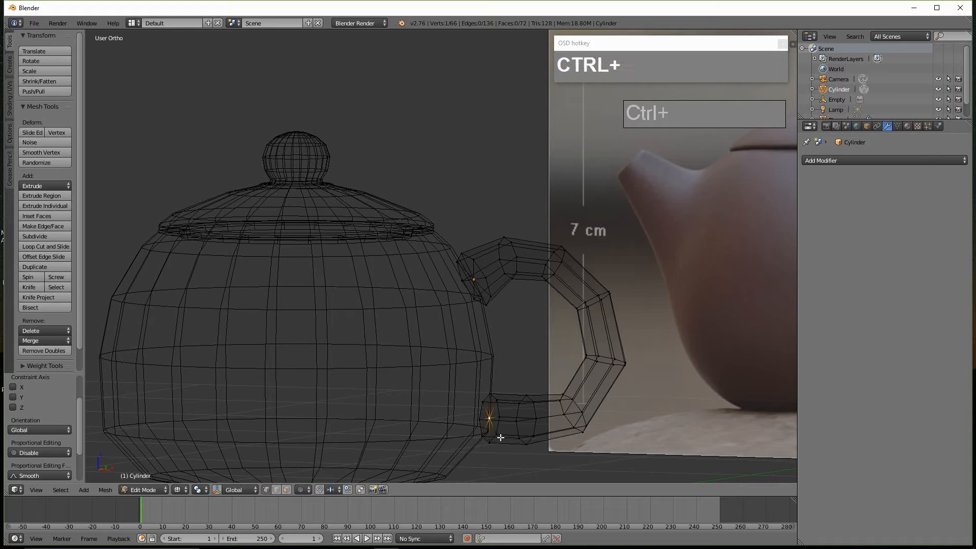
pyautogui.press('ctrl+KP_Add')
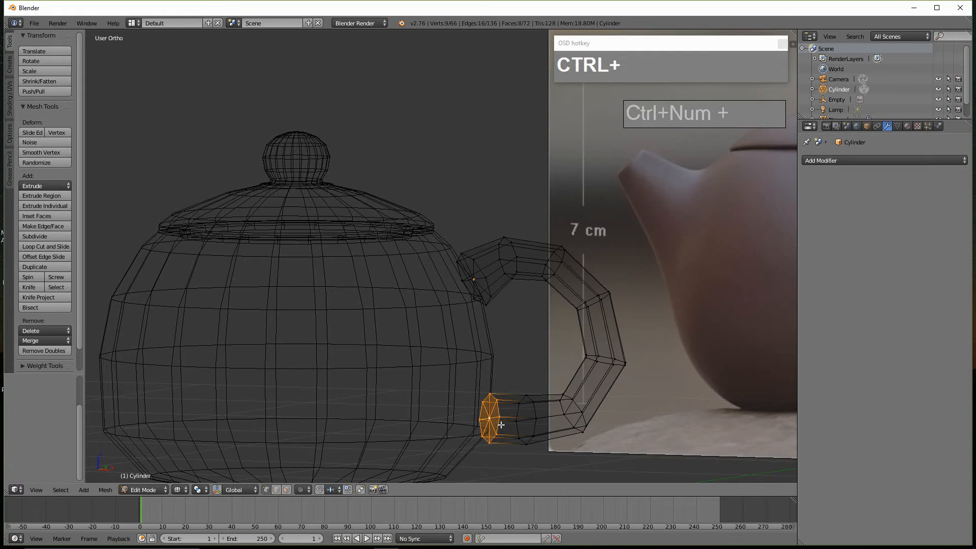
pyautogui.scroll(-2, 515, 409)
pyautogui.hotkey('shift', 'd')
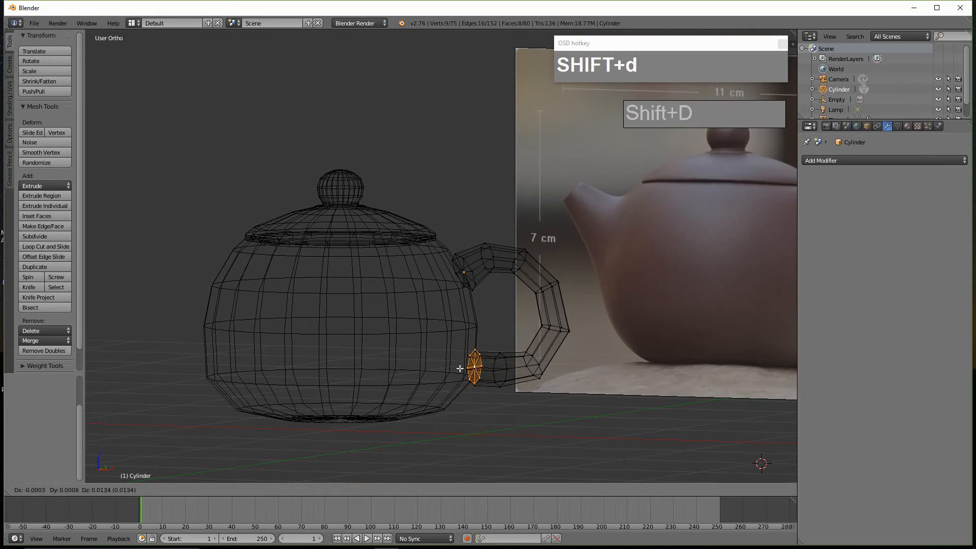
pyautogui.click(346, 302)
# Step: In front view, move the duplicated cap to the spout tip, tilt it to the spout opening's angle and scale it to 0.819
pyautogui.moveTo(346, 303); pyautogui.dragTo(371, 329, button='middle')
pyautogui.press('KP_1')
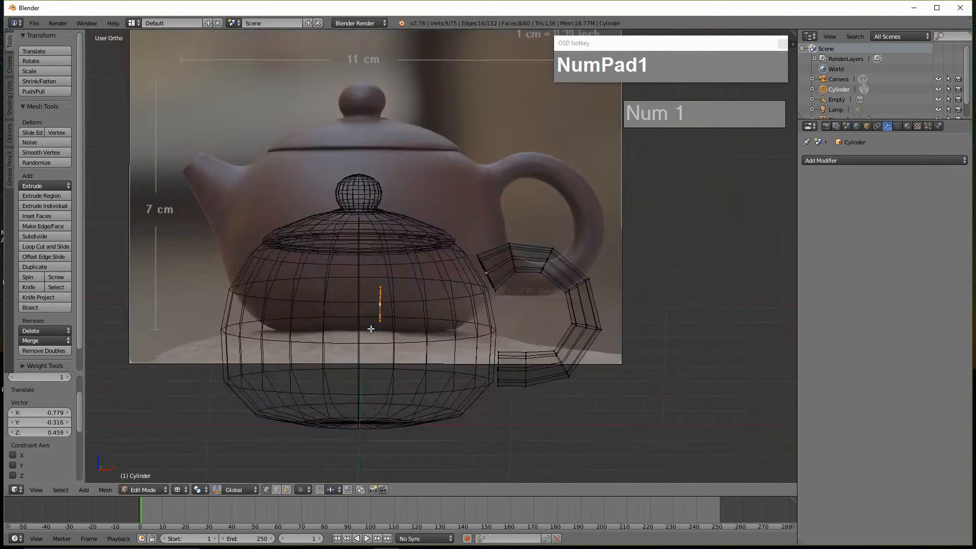
pyautogui.press('g')
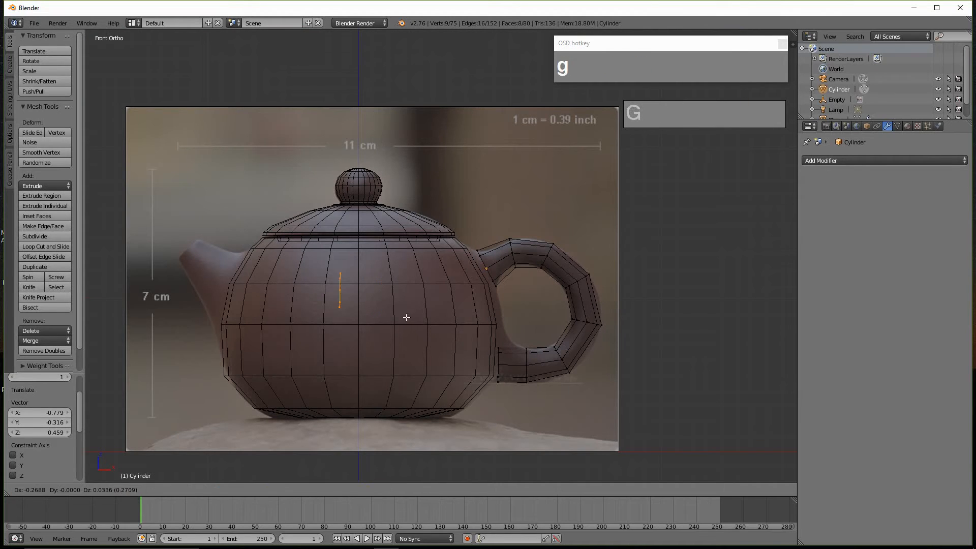
pyautogui.click(256, 278)
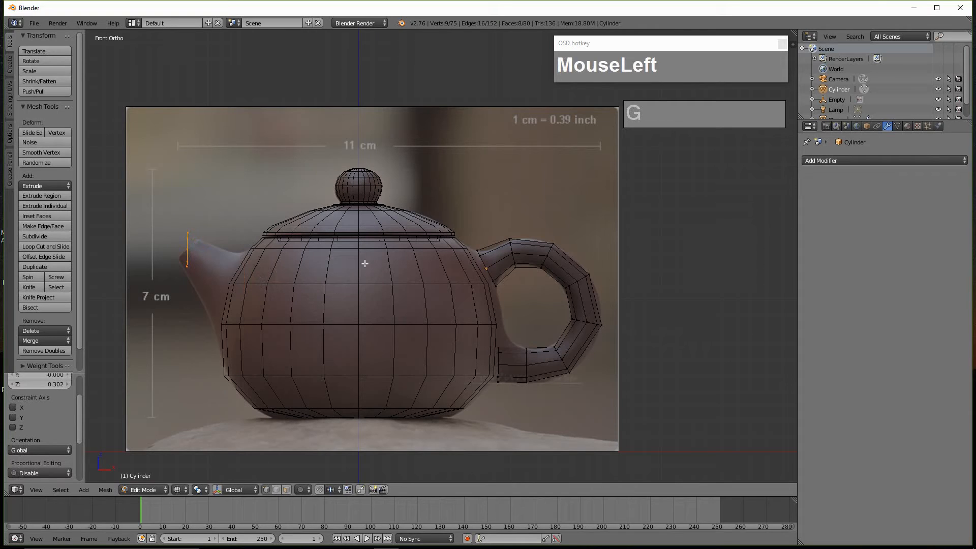
pyautogui.press('r')
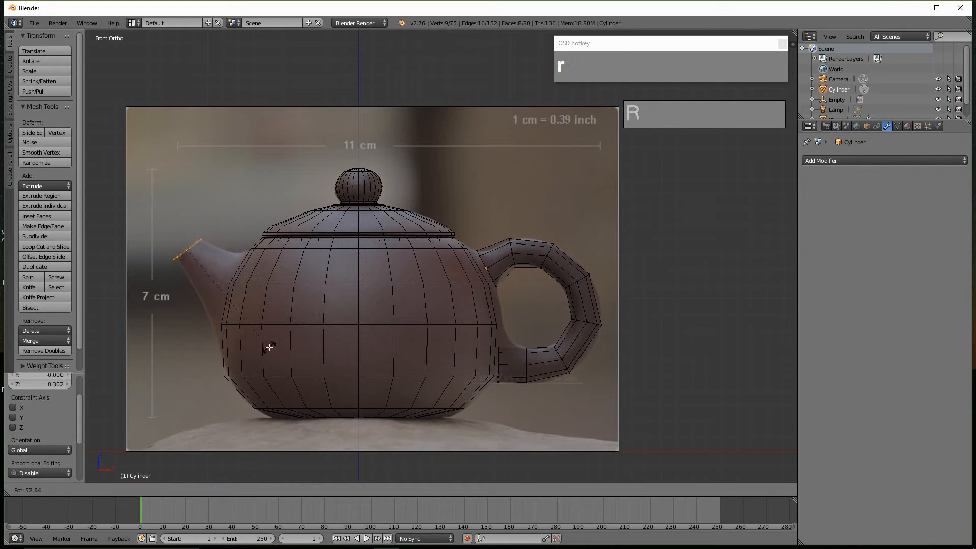
pyautogui.click(283, 340)
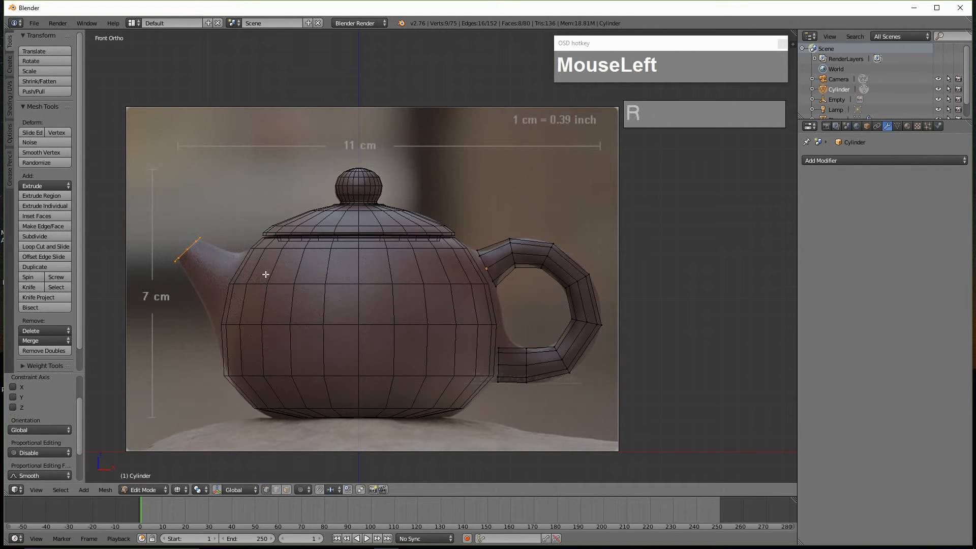
pyautogui.press('s')
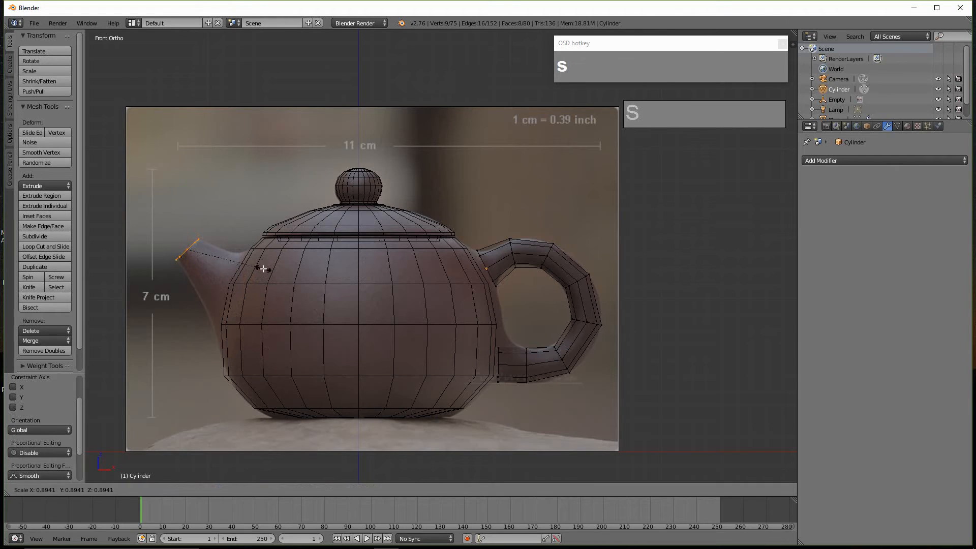
pyautogui.click(254, 272)
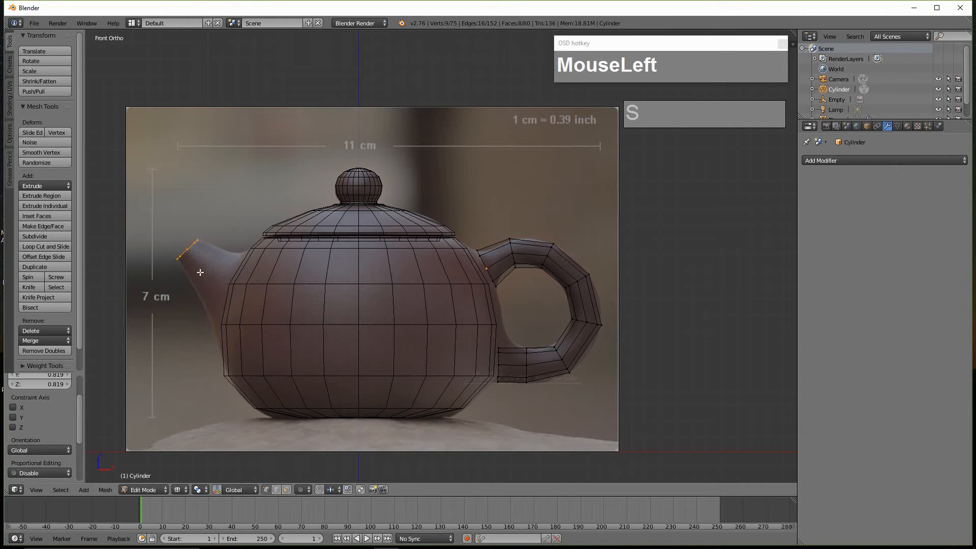
# Step: Extrude the spout tip's cap toward the teapot body and scale the new end to 3.029
pyautogui.press('ctrl')
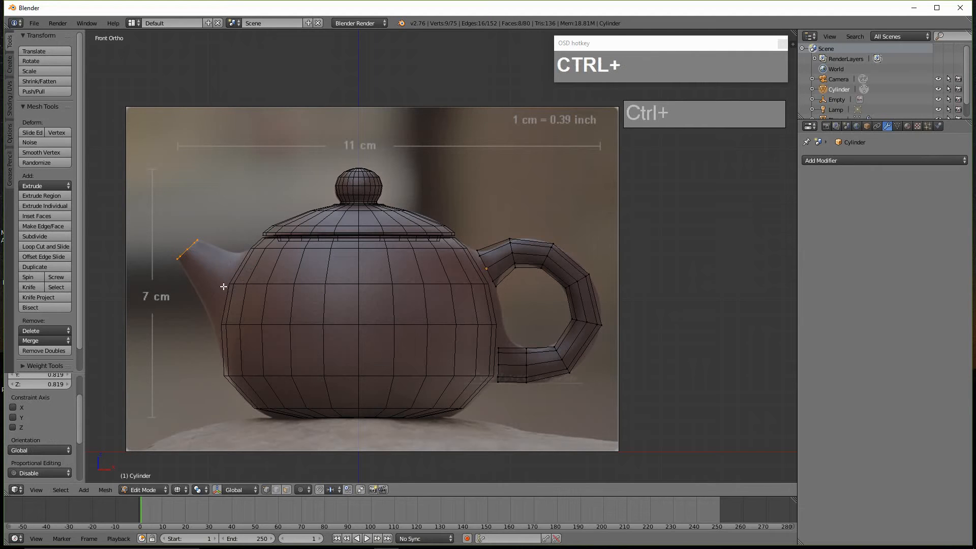
pyautogui.keyDown('ctrl'); pyautogui.click(224, 288); pyautogui.keyUp('ctrl')
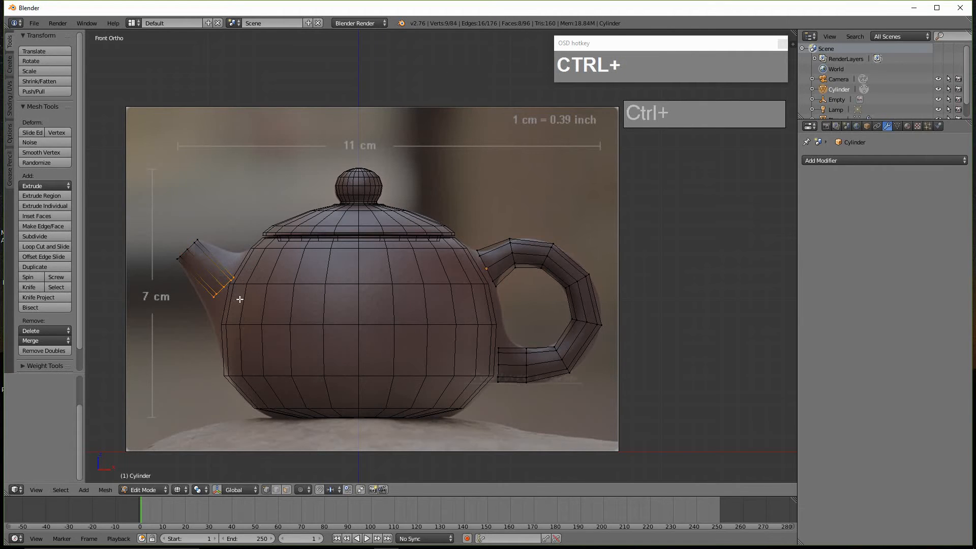
pyautogui.press('s')
pyautogui.click(336, 301)
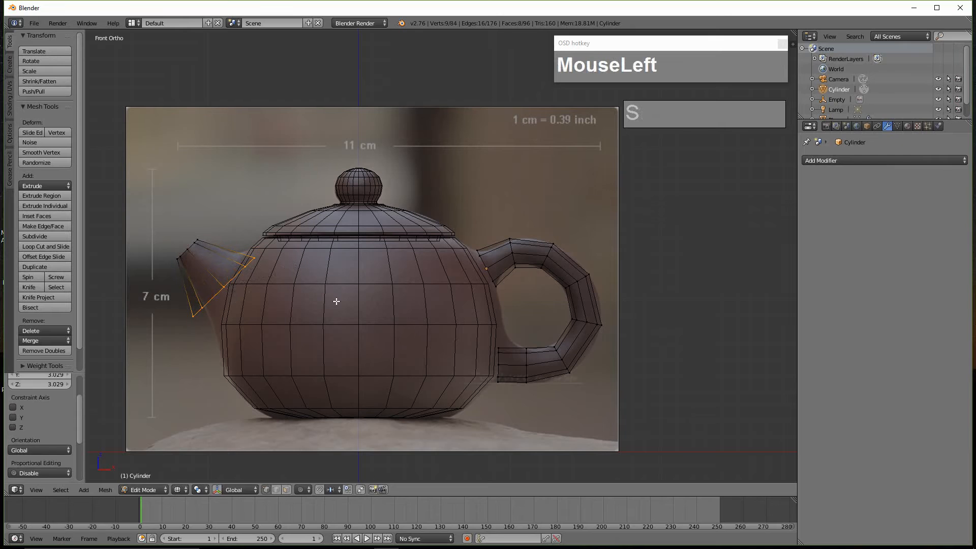
# Step: Rotate the spout's wide end to follow the body's side and move it slightly toward the body
pyautogui.press('r')
pyautogui.click(364, 258)
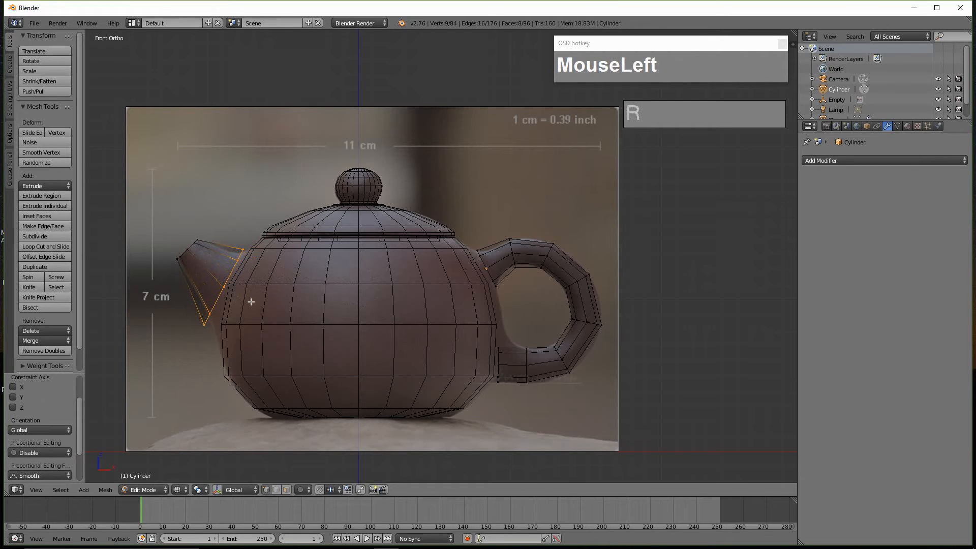
pyautogui.press('g')
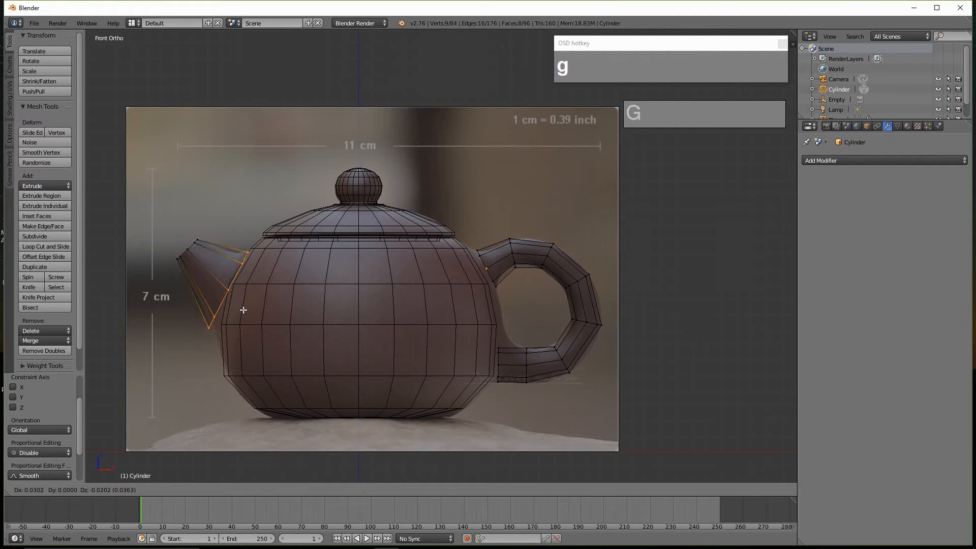
pyautogui.click(242, 309)
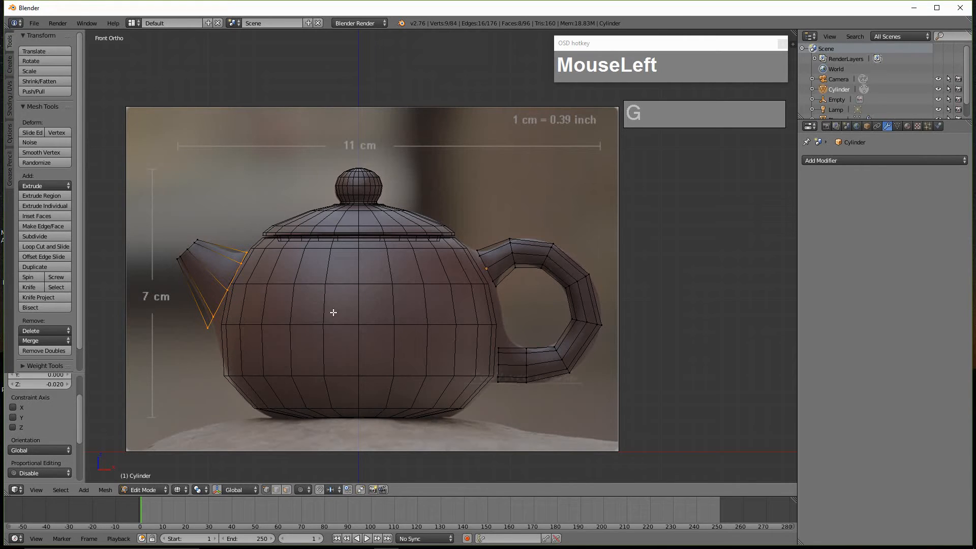
# Step: Delete the cap faces closing the spout's wide end beside the teapot body
pyautogui.scroll(1, 308, 330)
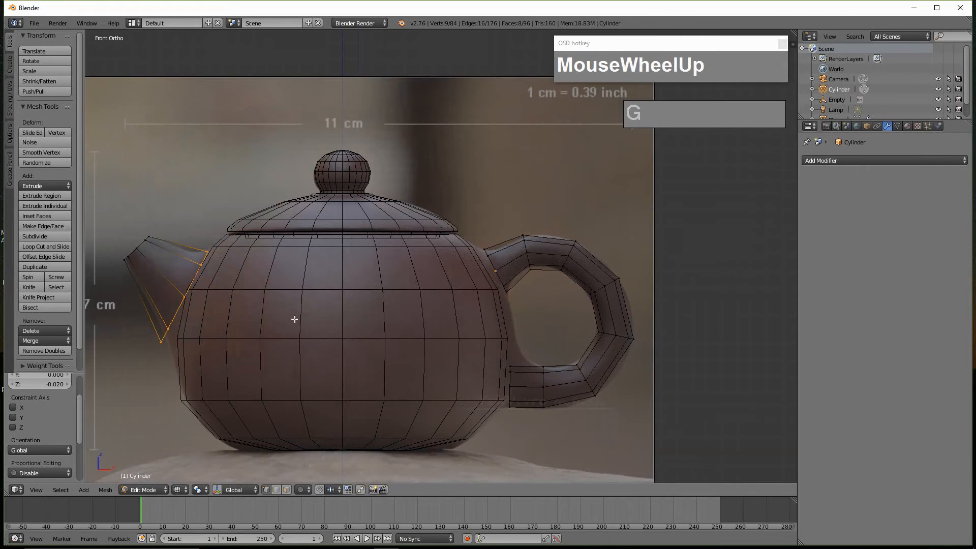
pyautogui.scroll(1, 225, 313)
pyautogui.press('space')
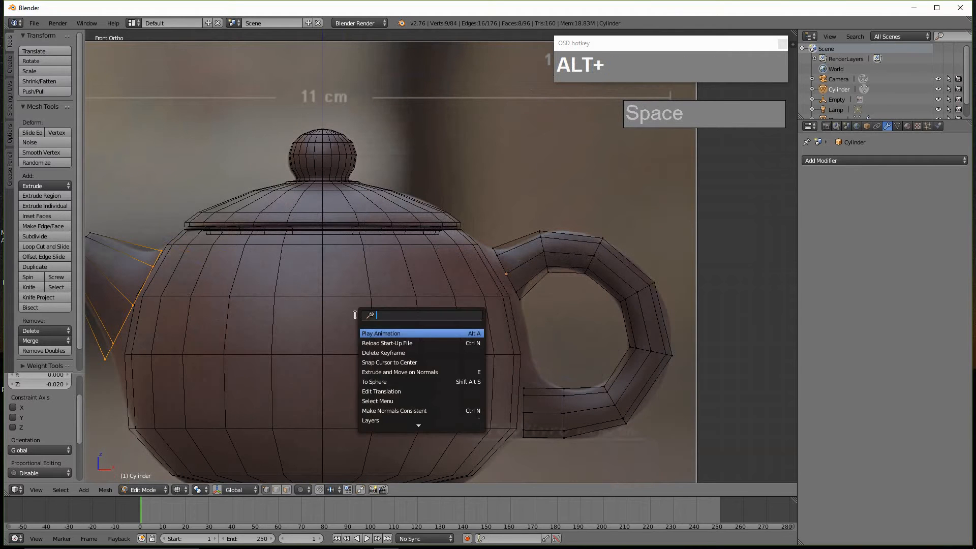
pyautogui.click(361, 301)
pyautogui.scroll(-3, 372, 307)
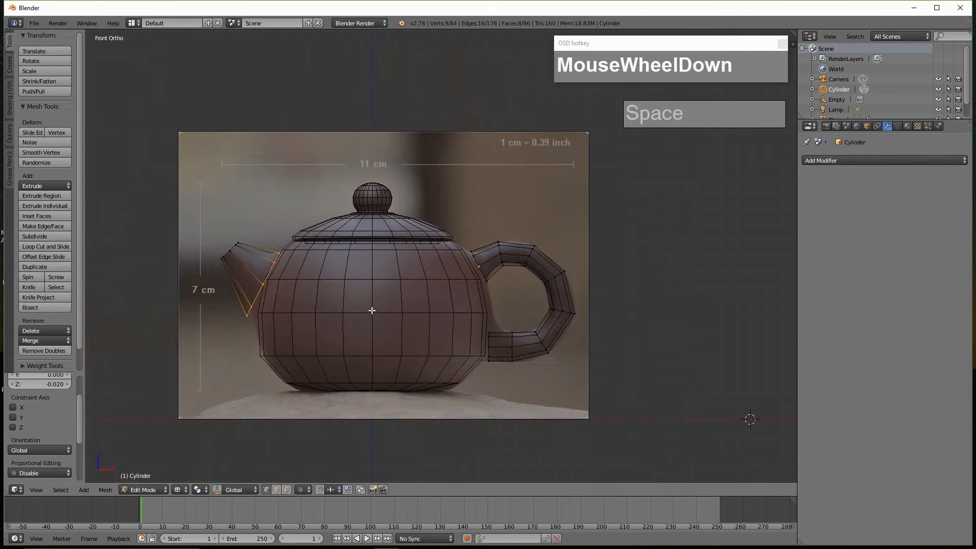
pyautogui.moveTo(404, 315); pyautogui.dragTo(390, 333, button='middle')
pyautogui.scroll(3, 390, 334)
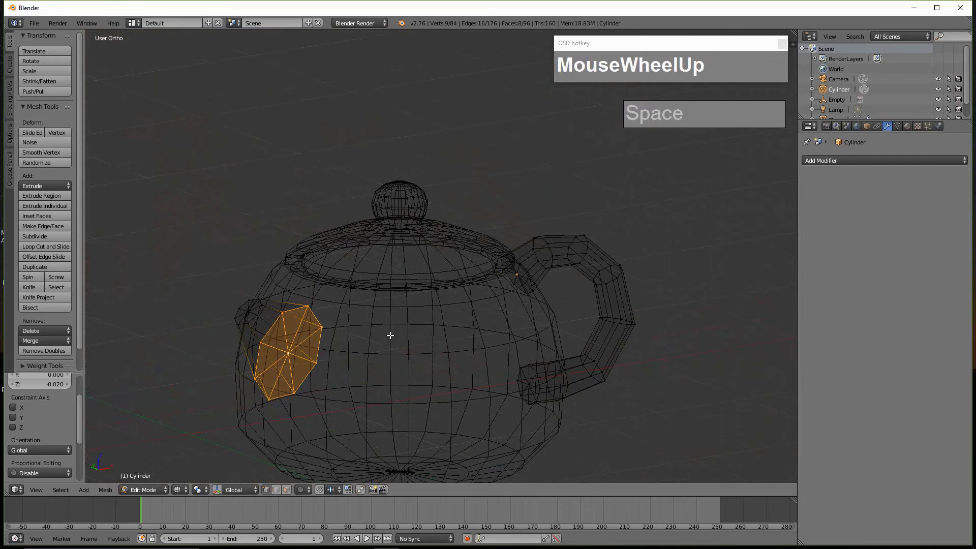
pyautogui.moveTo(335, 353); pyautogui.dragTo(224, 315, button='middle')
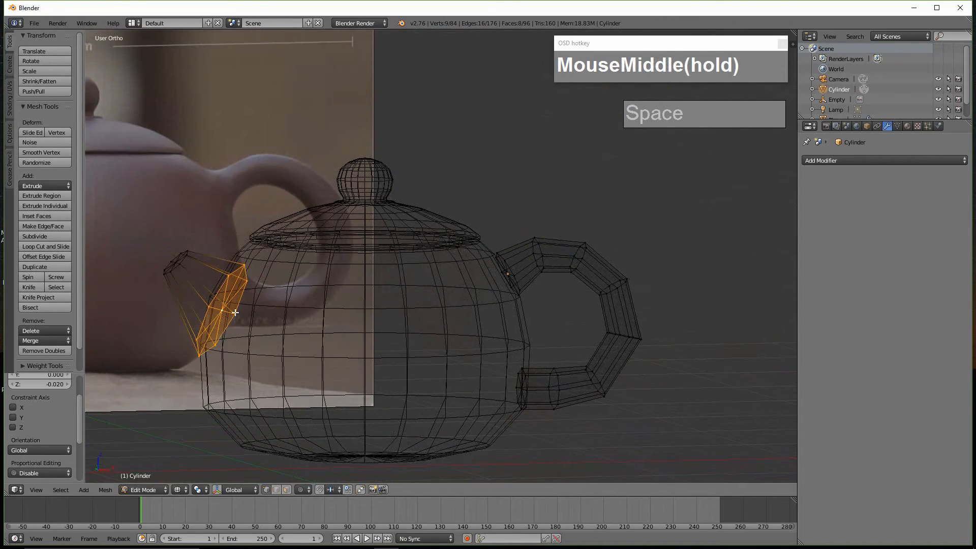
pyautogui.press('x')
pyautogui.click(235, 312)
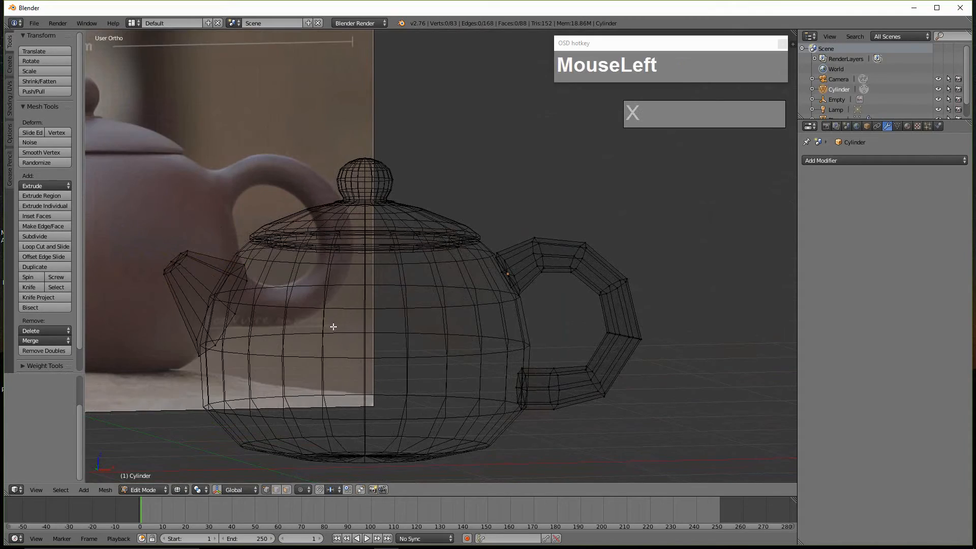
# Step: Select the whole end cap at the handle's upper end and delete its faces
pyautogui.moveTo(331, 327); pyautogui.dragTo(406, 353, button='middle')
pyautogui.scroll(3, 482, 342)
pyautogui.moveTo(481, 342)
pyautogui.mouseDown(button='middle')
pyautogui.moveTo(484, 351)
pyautogui.moveTo(464, 301)
pyautogui.moveTo(479, 327)
pyautogui.moveTo(475, 307)
pyautogui.moveTo(484, 315)
pyautogui.moveTo(491, 344)
pyautogui.mouseUp(button='middle')
pyautogui.rightClick(464, 301)
pyautogui.press('ctrl+KP_Add')
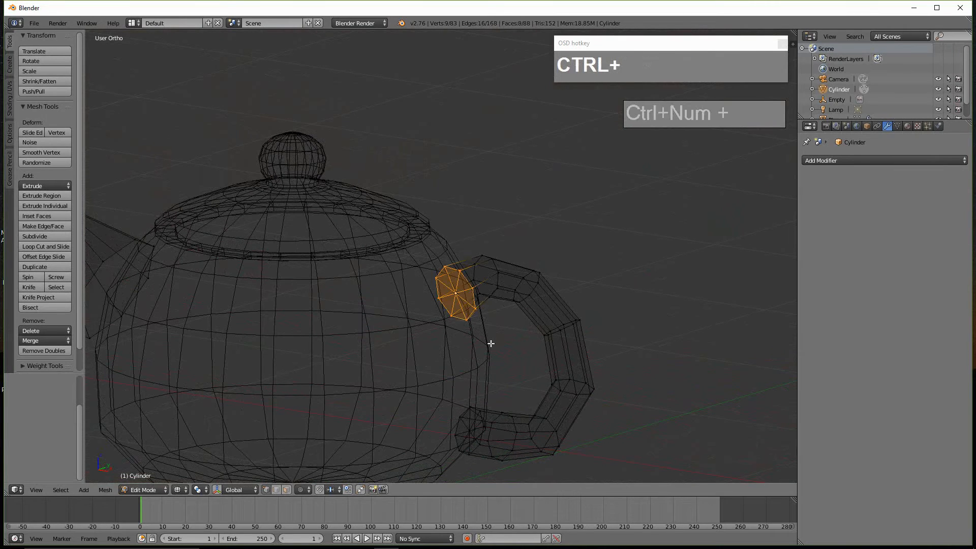
pyautogui.press('x')
pyautogui.click(491, 343)
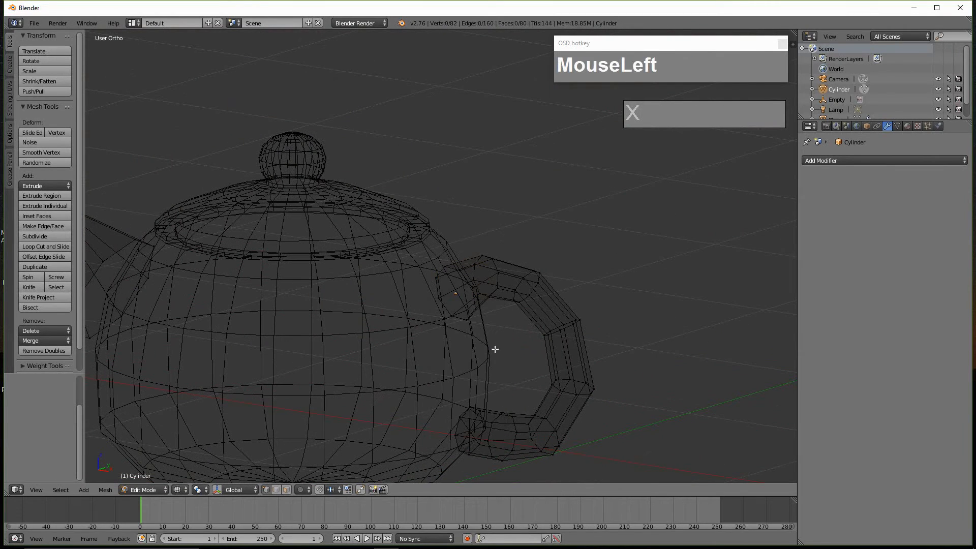
# Step: Select the whole end cap at the handle's lower end and delete its faces
pyautogui.rightClick(470, 430)
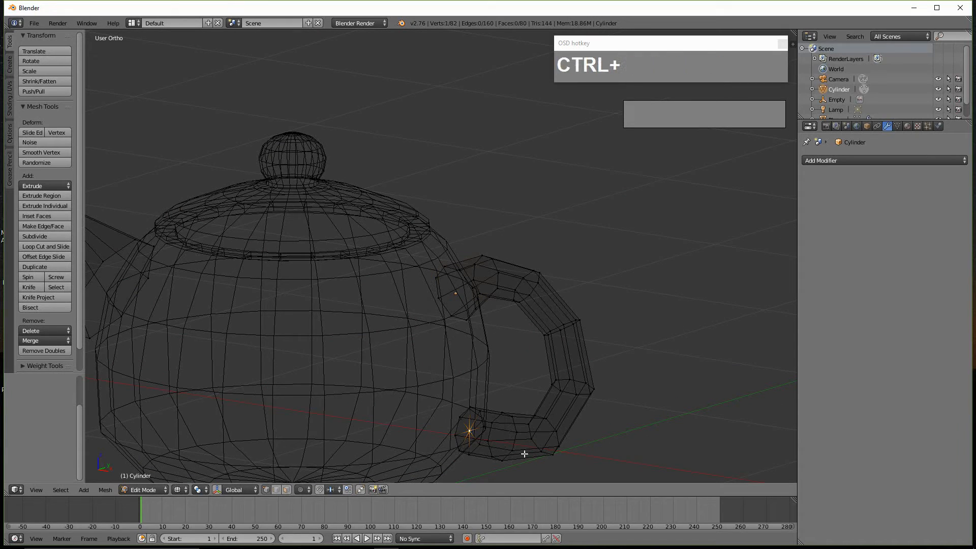
pyautogui.press('ctrl+KP_Add')
pyautogui.press('x')
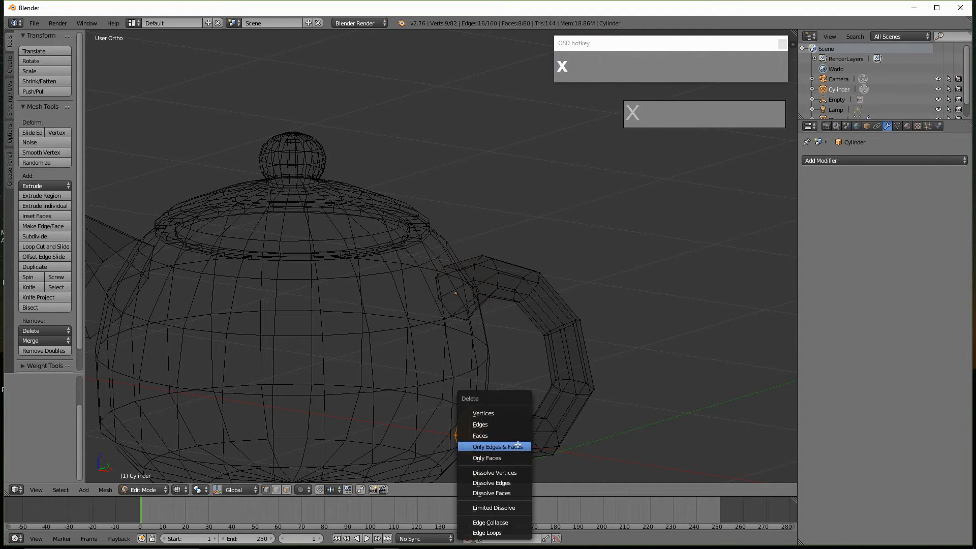
pyautogui.click(495, 430)
# Step: Switch the view to solid shading and delete the cap faces closing the spout's tip
pyautogui.scroll(-5, 496, 430)
pyautogui.keyDown('alt'); pyautogui.moveTo(497, 407); pyautogui.dragTo(483, 412, button='middle'); pyautogui.keyUp('alt')
pyautogui.press('z')
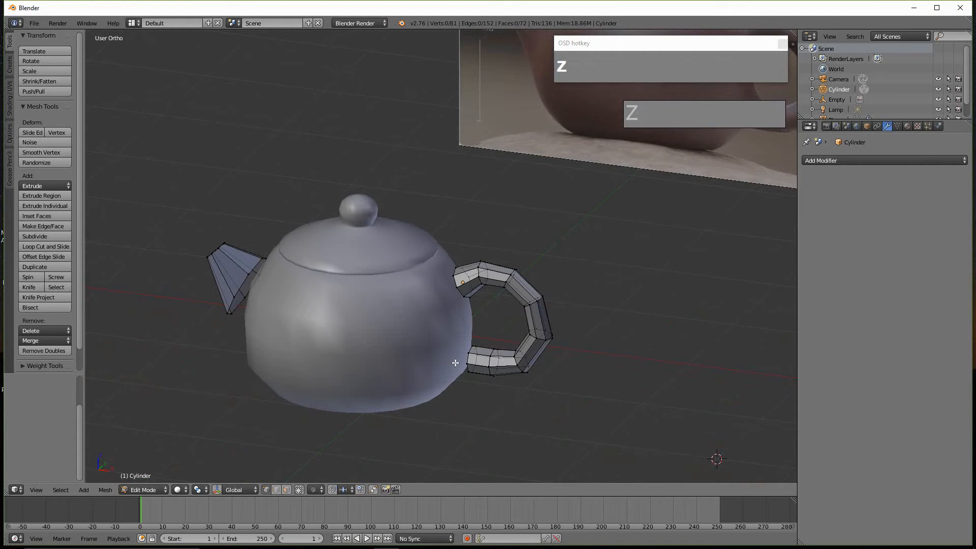
pyautogui.moveTo(462, 349); pyautogui.dragTo(503, 353, button='middle')
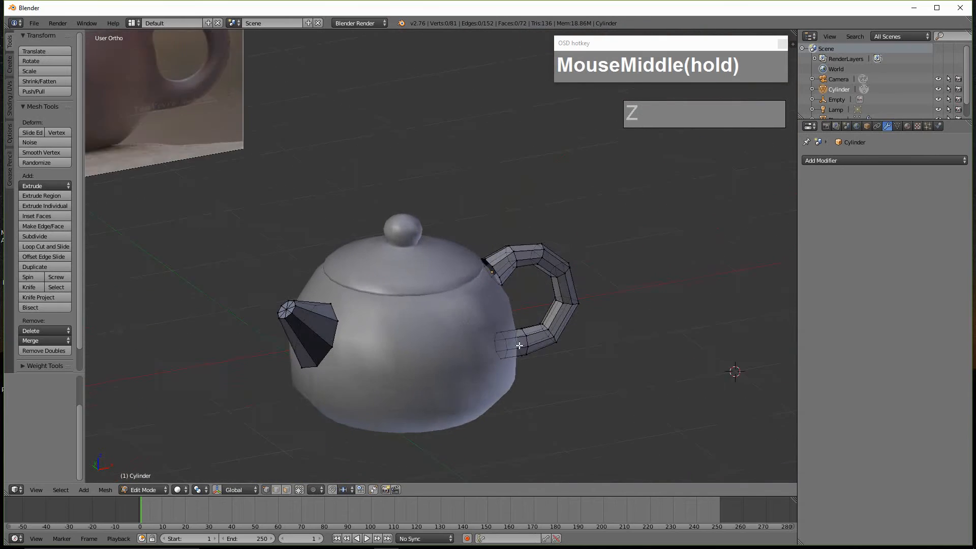
pyautogui.scroll(3, 493, 357)
pyautogui.keyDown('alt'); pyautogui.middleClick(527, 344); pyautogui.keyUp('alt')
pyautogui.rightClick(248, 356)
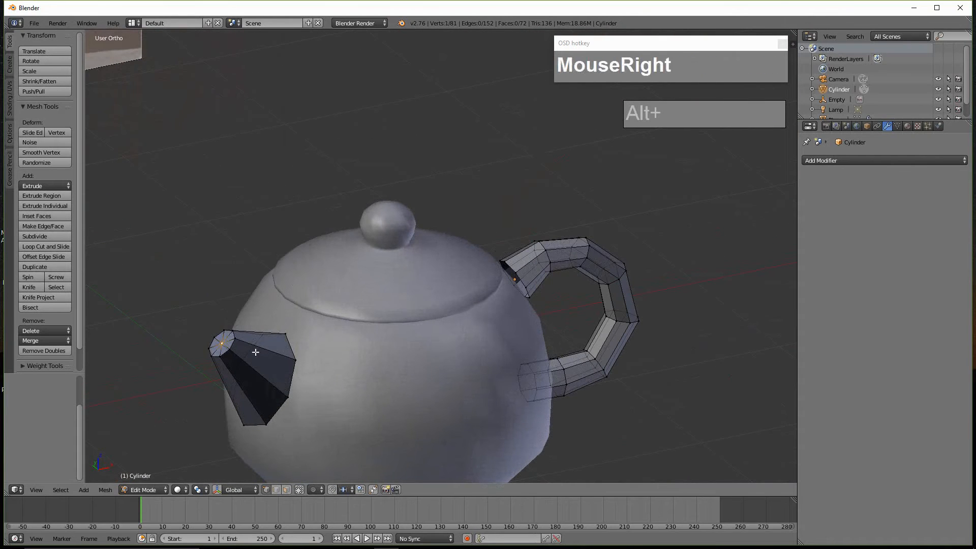
pyautogui.scroll(1, 219, 351)
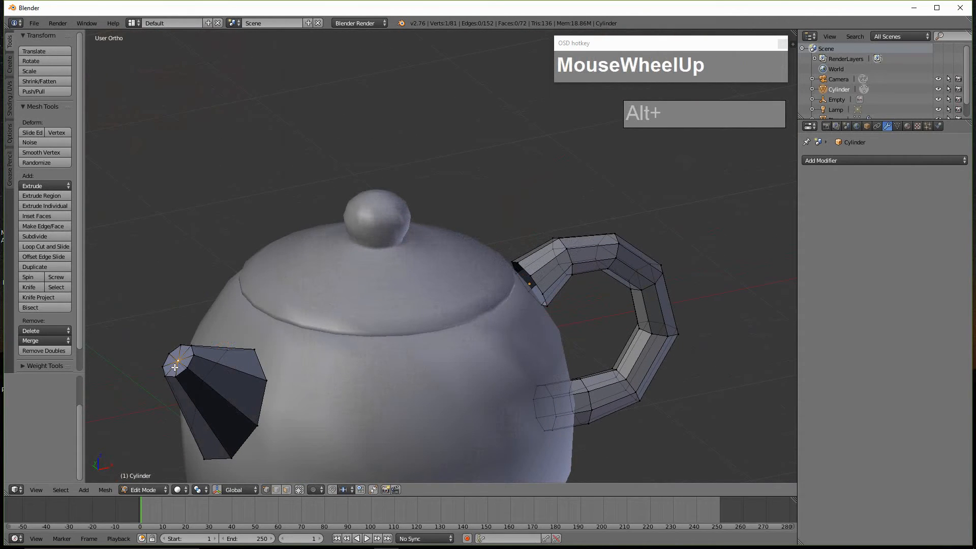
pyautogui.press('ctrl+KP_Add')
pyautogui.press('x')
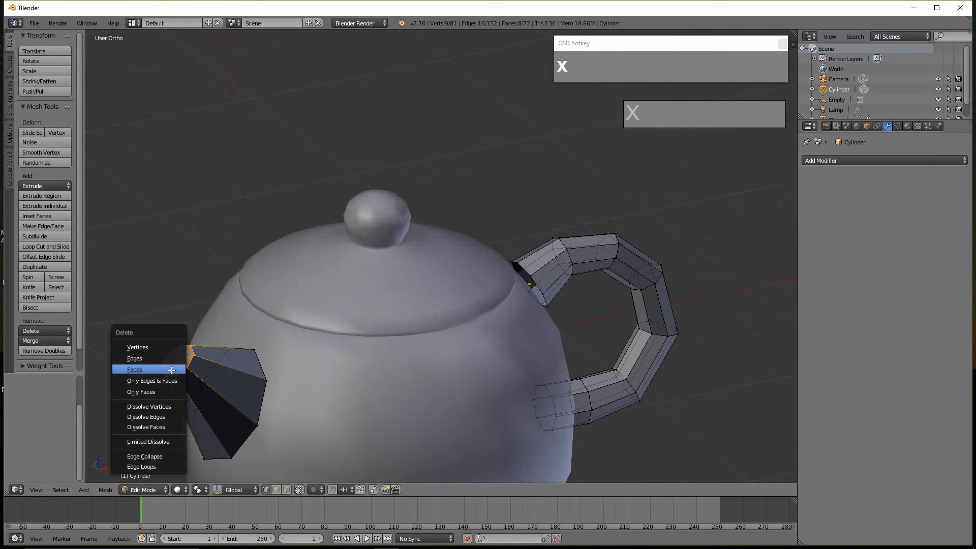
pyautogui.click(171, 370)
# Step: Return to Object Mode, select the teapot body and apply its Screw modifier
pyautogui.scroll(-1, 171, 370)
pyautogui.moveTo(255, 381); pyautogui.dragTo(463, 365, button='middle')
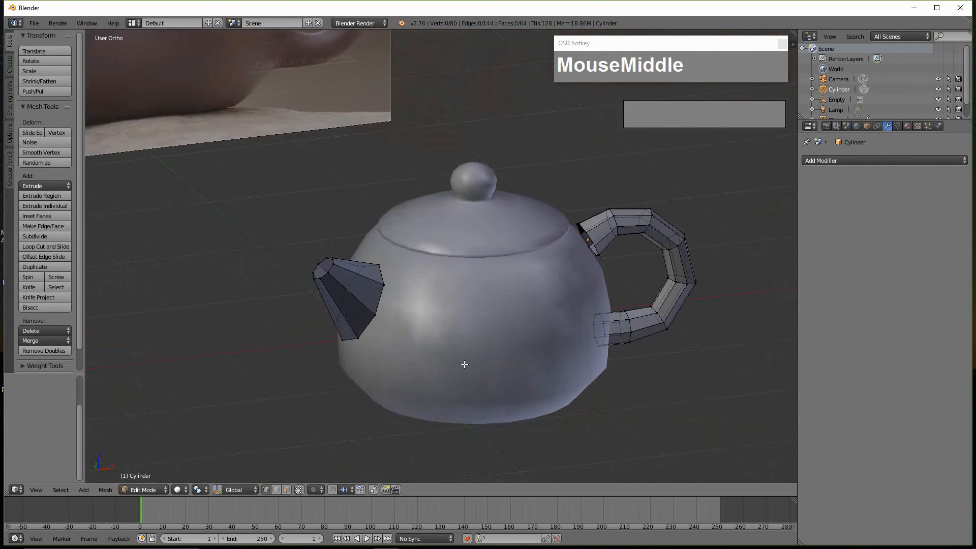
pyautogui.scroll(2, 465, 362)
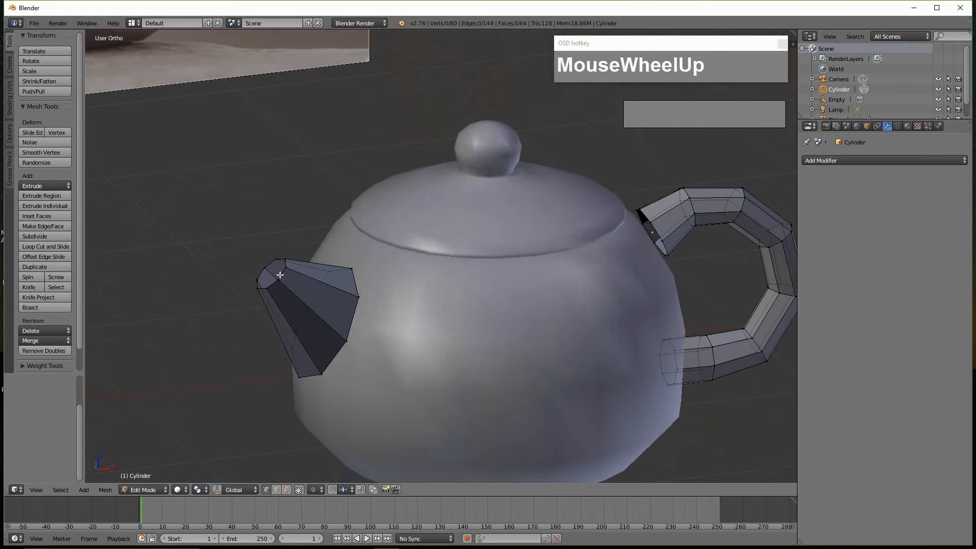
pyautogui.scroll(-2, 604, 293)
pyautogui.keyDown('shift'); pyautogui.moveTo(604, 293); pyautogui.dragTo(374, 293, button='middle'); pyautogui.keyUp('shift')
pyautogui.moveTo(423, 292); pyautogui.dragTo(453, 282, button='middle')
pyautogui.rightClick(453, 283)
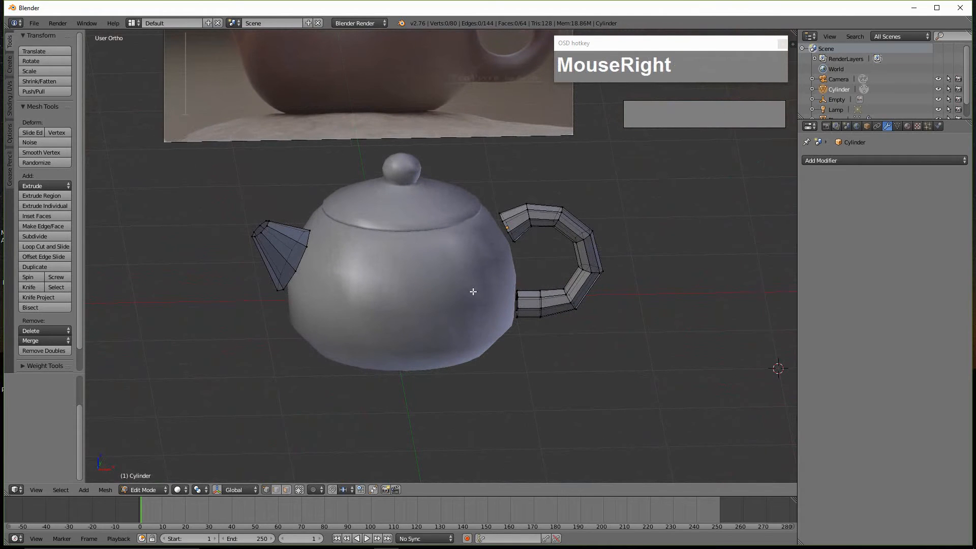
pyautogui.press('Tab')
pyautogui.rightClick(433, 240)
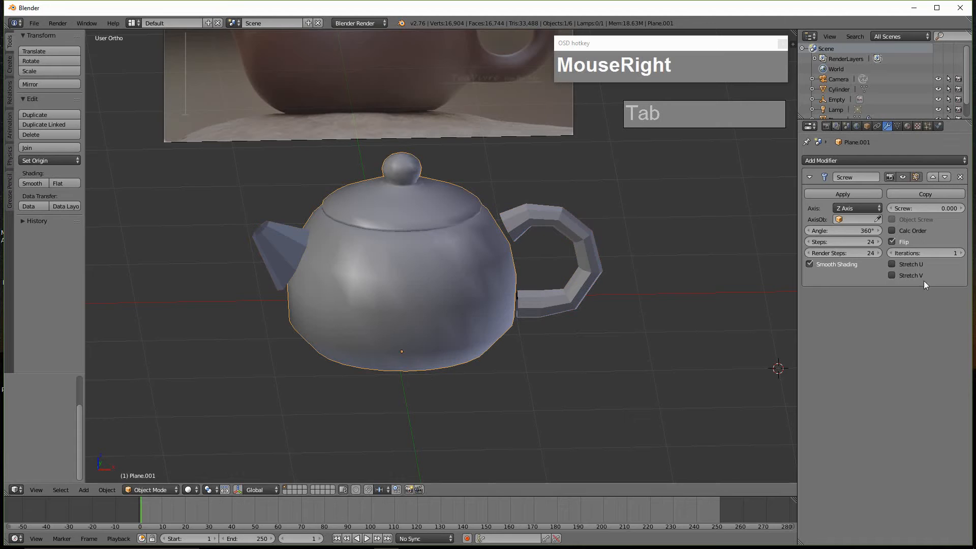
pyautogui.click(864, 193)
pyautogui.rightClick(492, 278)
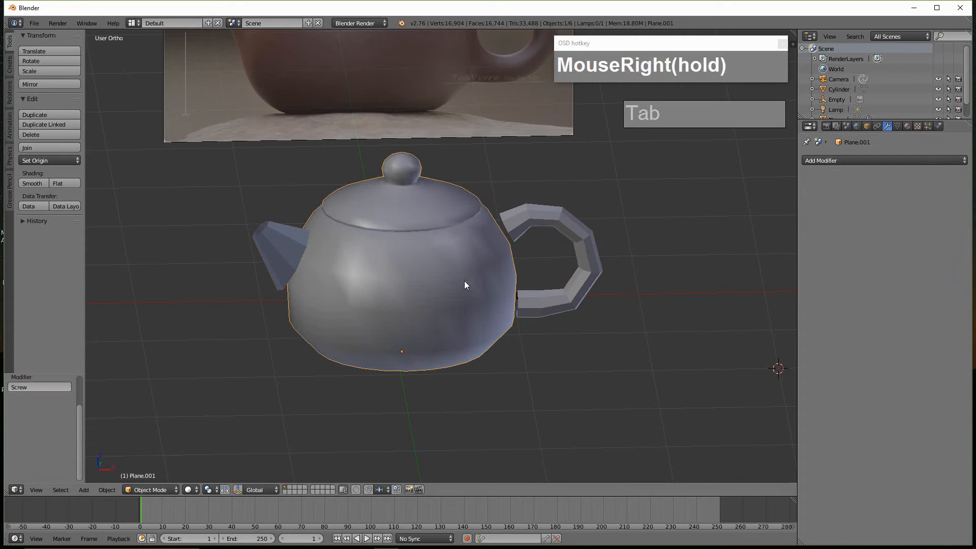
# Step: Enter Edit Mode on the teapot body and examine its mesh from several angles
pyautogui.press('Tab')
pyautogui.moveTo(495, 285); pyautogui.dragTo(483, 372, button='middle')
pyautogui.scroll(2, 443, 311)
pyautogui.scroll(3, 485, 316)
pyautogui.scroll(-5, 477, 327)
pyautogui.scroll(-3, 479, 359)
pyautogui.moveTo(482, 311); pyautogui.dragTo(456, 336, button='middle')
pyautogui.rightClick(456, 337)
pyautogui.rightClick(404, 149)
pyautogui.moveTo(404, 149); pyautogui.dragTo(569, 264, button='middle')
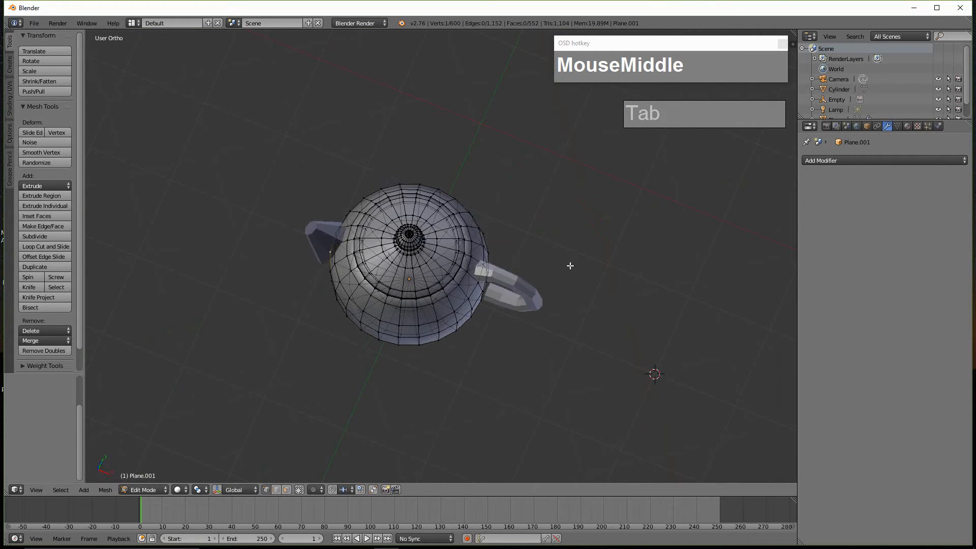
# Step: In top view, edit the handle and spout object and move the whole spout 0.192 along Y to centre it on the body
pyautogui.press('KP_7')
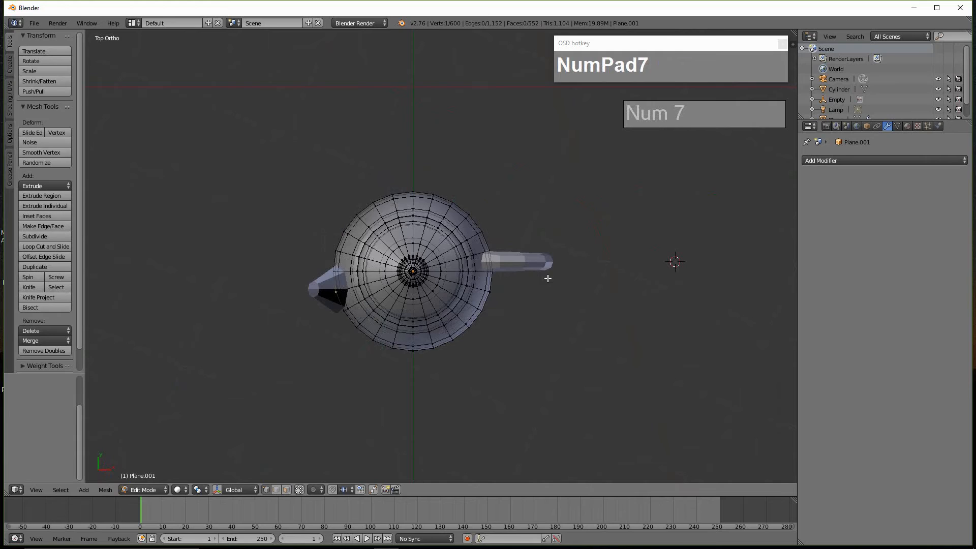
pyautogui.press('Tab')
pyautogui.rightClick(537, 262)
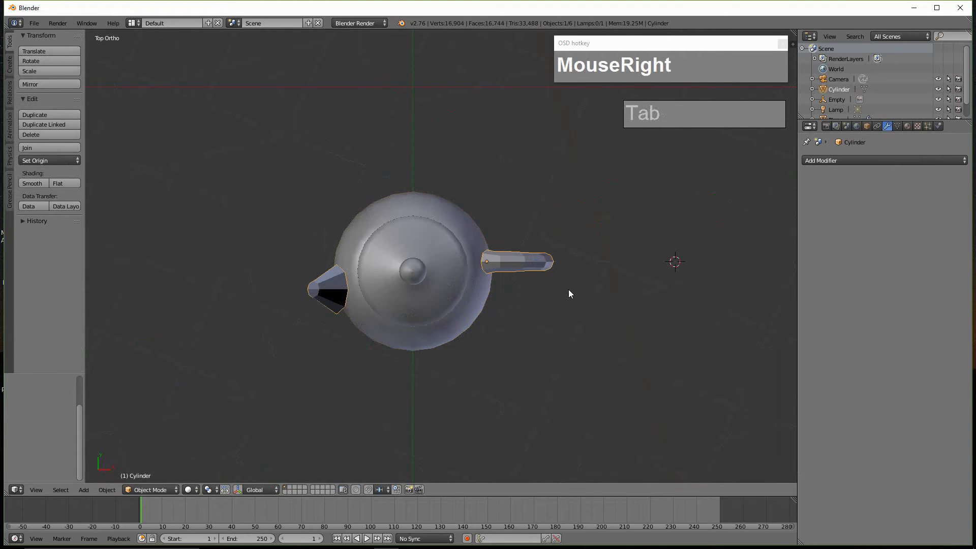
pyautogui.press('Tab')
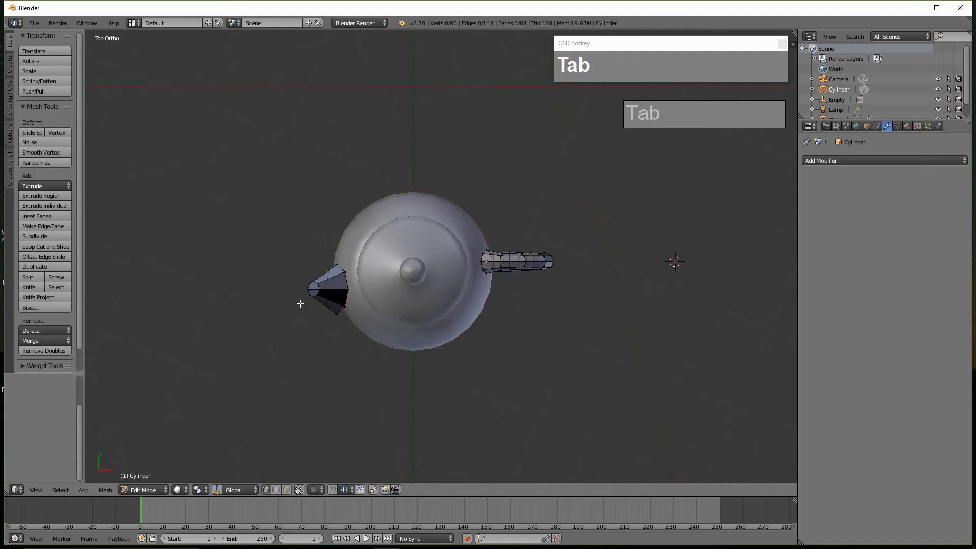
pyautogui.press('l')
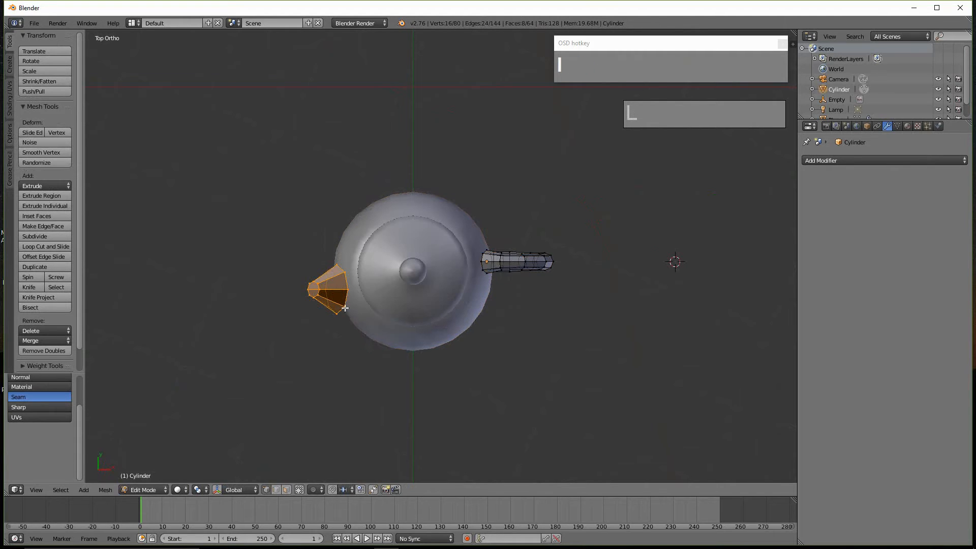
pyautogui.press('g')
pyautogui.press('y')
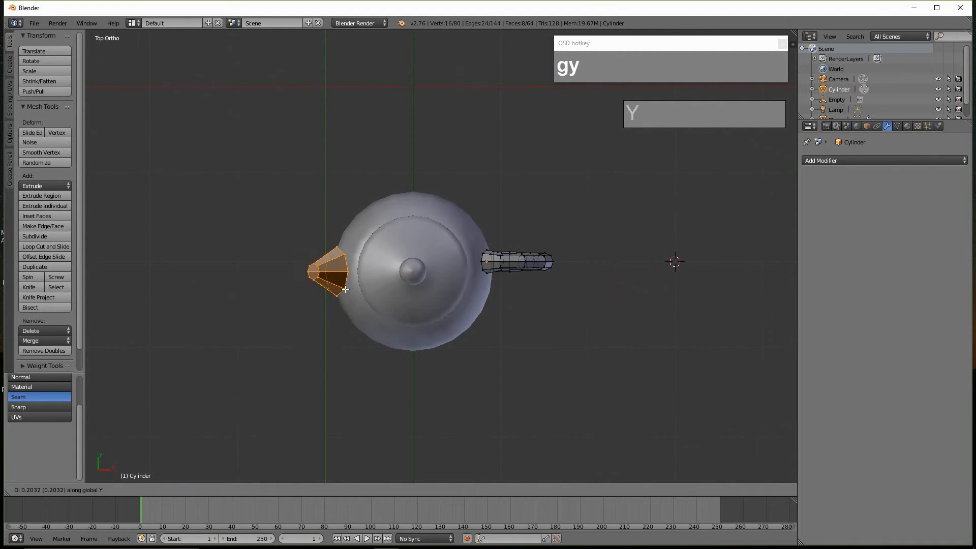
pyautogui.click(346, 289)
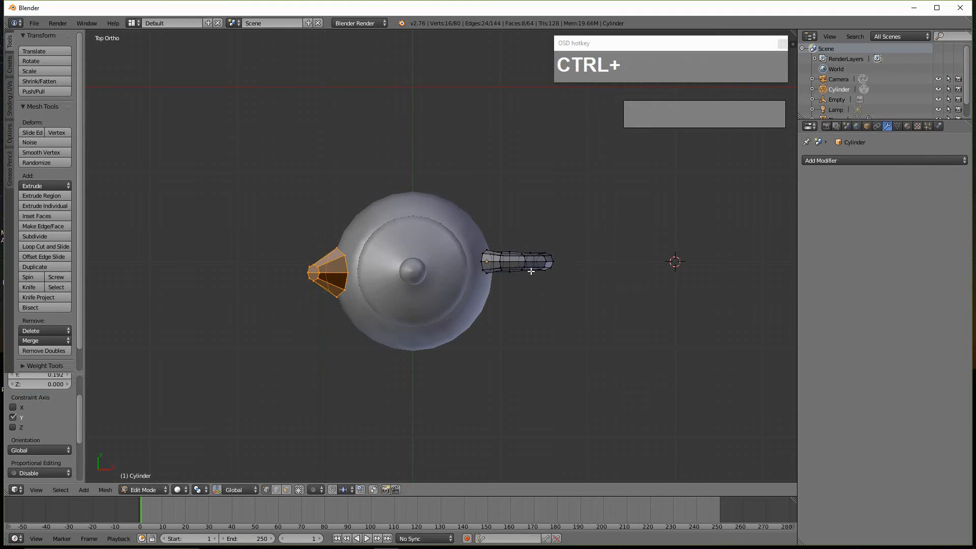
# Step: Invert the selection to the handle and move it -0.110 along Y to line up with the body's centre
pyautogui.hotkey('ctrl', 'i')
pyautogui.press('g')
pyautogui.press('y')
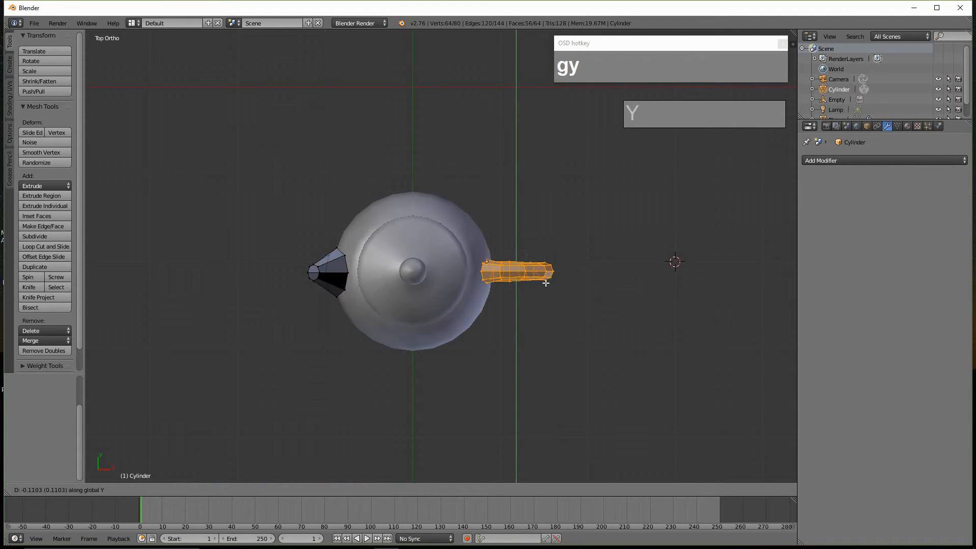
pyautogui.click(545, 283)
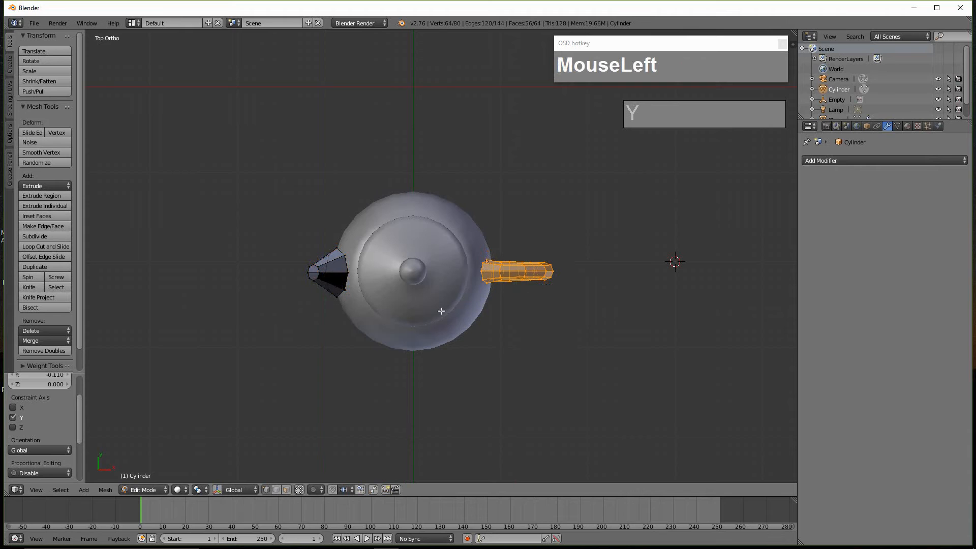
# Step: Select both the handle and the spout meshes in Edit Mode and recalculate their normals
pyautogui.press('Tab')
pyautogui.moveTo(452, 307); pyautogui.dragTo(518, 279, button='middle')
pyautogui.scroll(3, 422, 291)
pyautogui.moveTo(462, 233); pyautogui.dragTo(504, 276, button='middle')
pyautogui.rightClick(208, 237)
pyautogui.moveTo(208, 237)
pyautogui.mouseDown(button='middle')
pyautogui.moveTo(230, 289)
pyautogui.moveTo(223, 327)
pyautogui.moveTo(251, 261)
pyautogui.moveTo(190, 227)
pyautogui.moveTo(240, 245)
pyautogui.moveTo(196, 246)
pyautogui.mouseUp(button='middle')
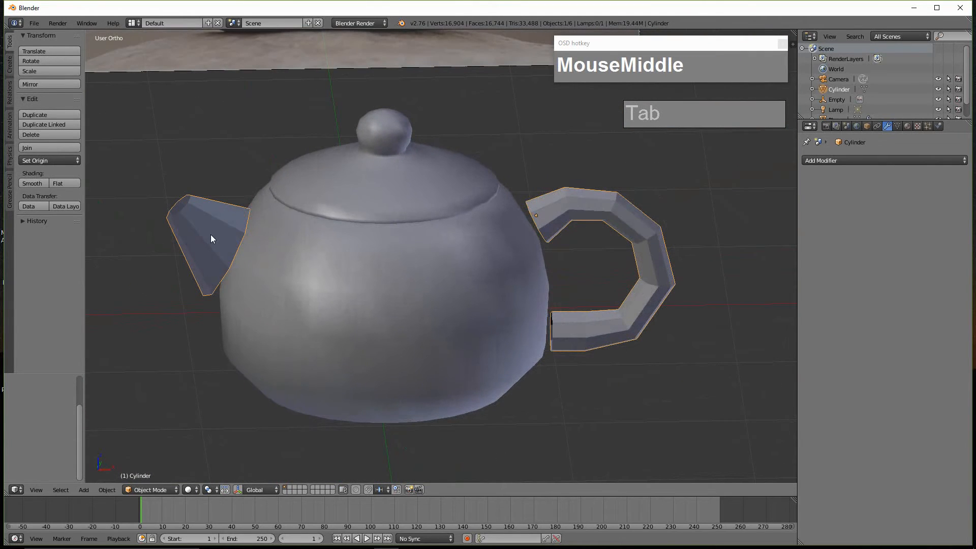
pyautogui.press('Tab')
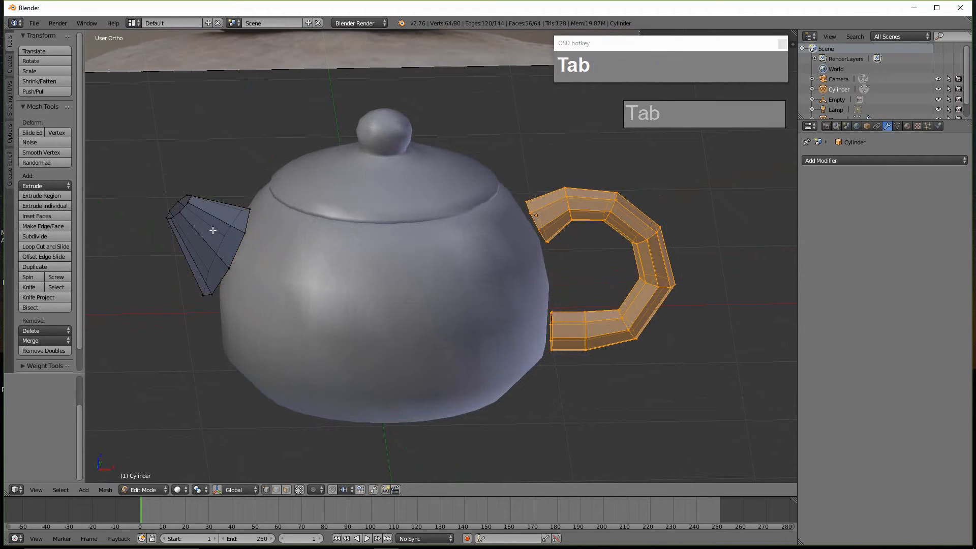
pyautogui.press('l')
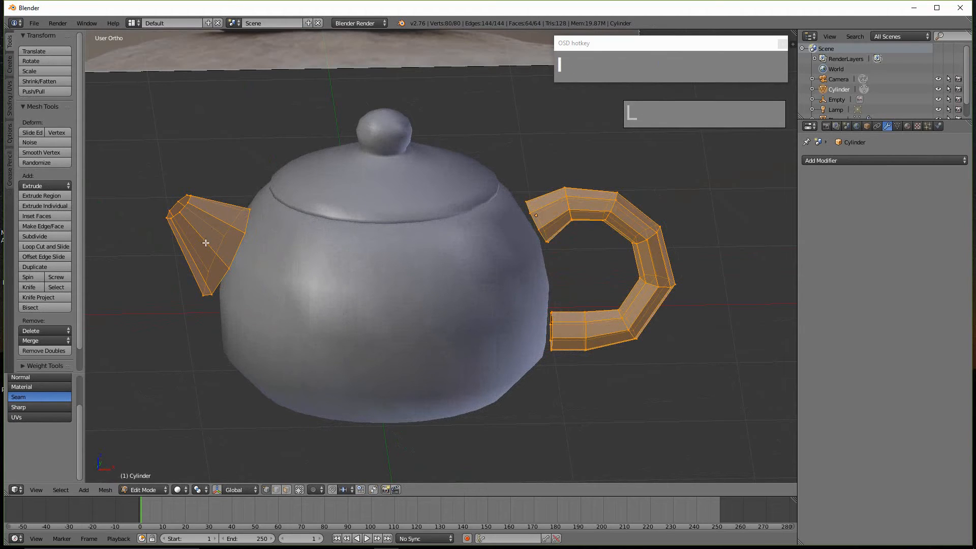
pyautogui.hotkey('ctrl', 'n')
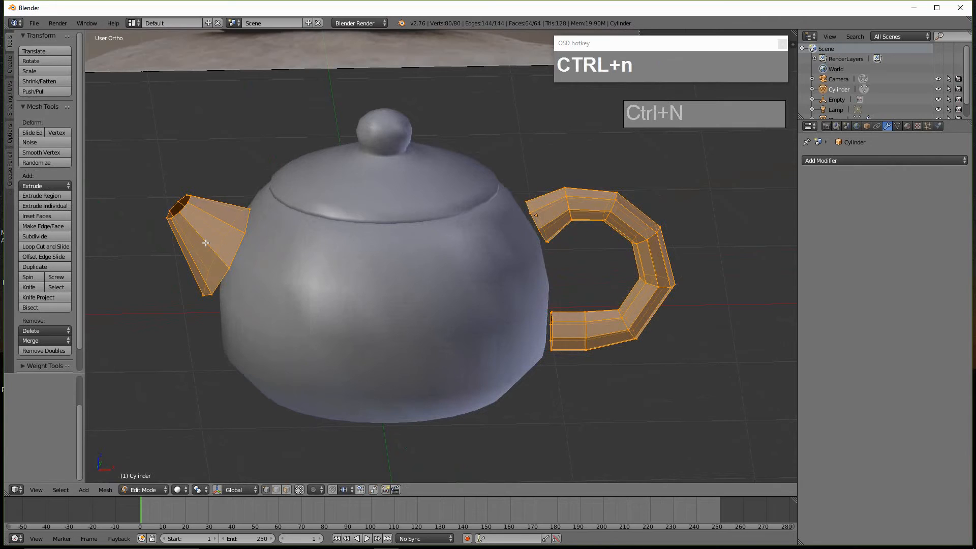
pyautogui.moveTo(216, 282); pyautogui.dragTo(218, 301, button='middle')
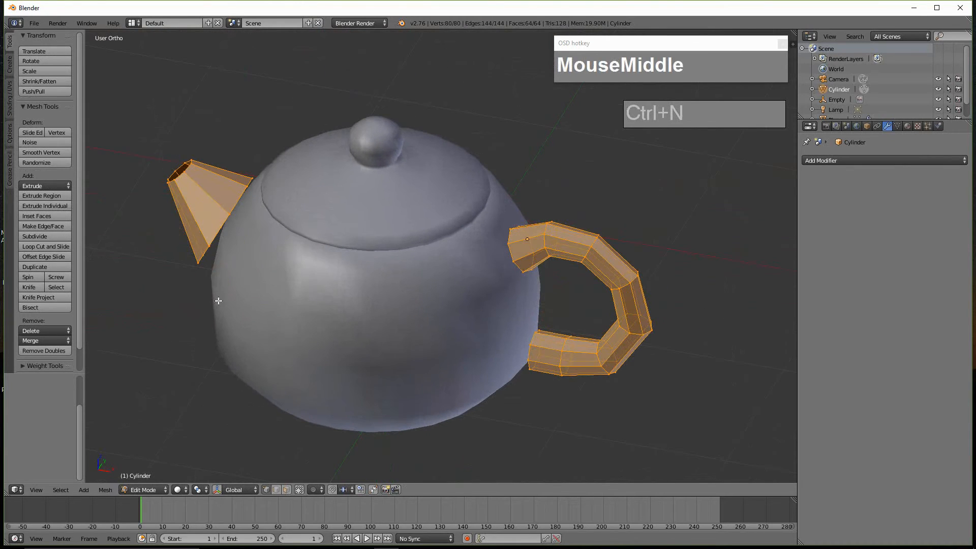
pyautogui.moveTo(220, 230); pyautogui.dragTo(229, 227, button='middle')
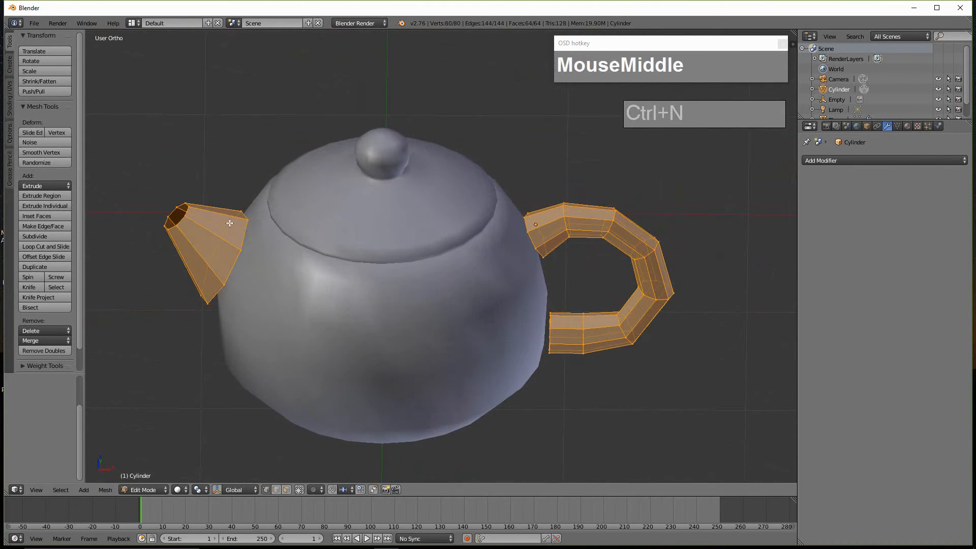
# Step: Return to Object Mode and join the handle and spout object into the teapot body
pyautogui.press('Tab')
pyautogui.moveTo(503, 274); pyautogui.dragTo(474, 279, button='middle')
pyautogui.rightClick(436, 269)
pyautogui.rightClick(540, 251)
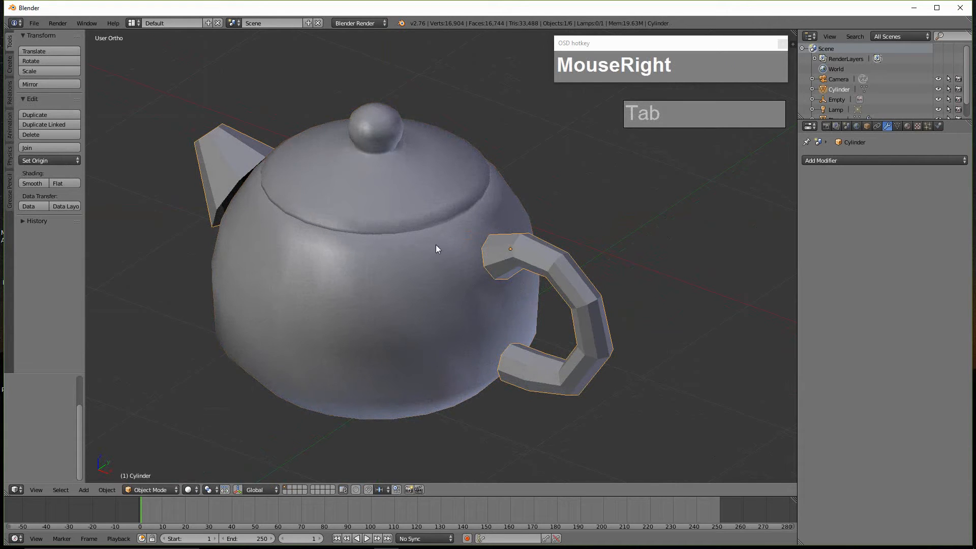
pyautogui.keyDown('shift'); pyautogui.rightClick(410, 285); pyautogui.keyUp('shift')
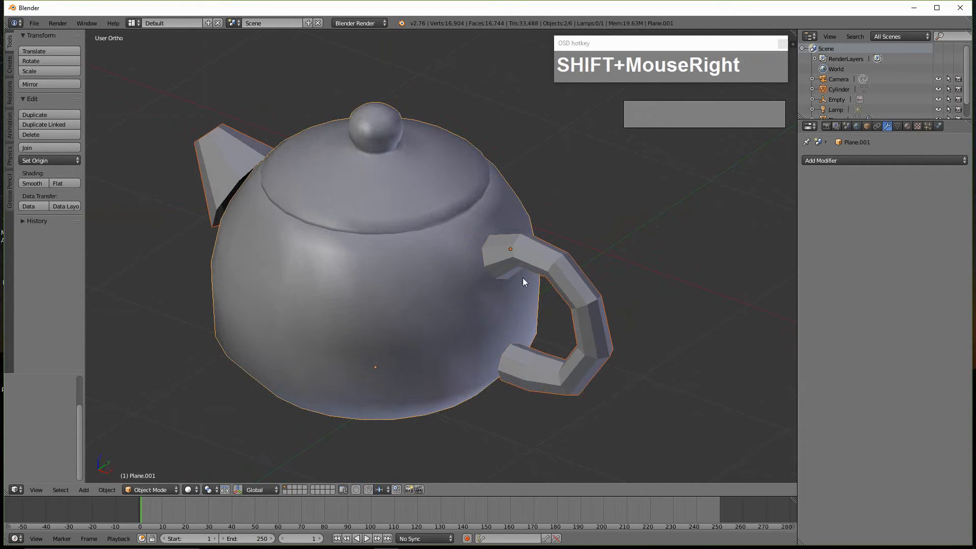
pyautogui.moveTo(523, 278); pyautogui.dragTo(542, 275, button='middle')
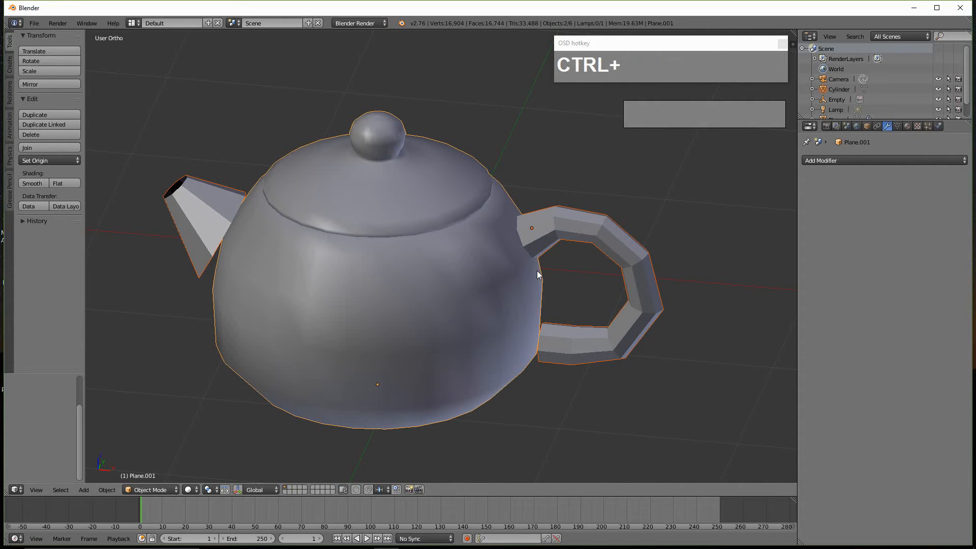
pyautogui.hotkey('ctrl', 'j')
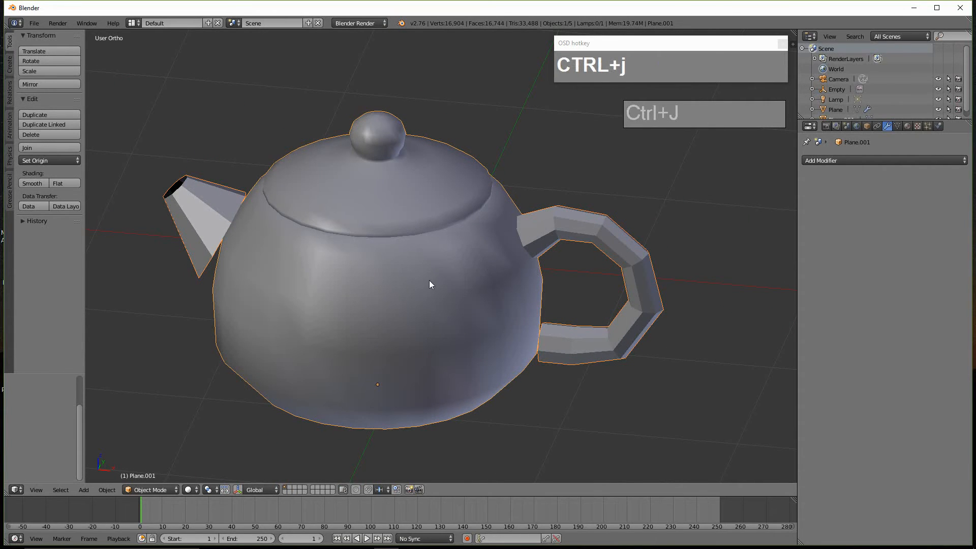
# Step: Enter Edit Mode on the joined teapot and examine how the handle's upper end lines up with the body's edges and vertices
pyautogui.press('Tab')
pyautogui.moveTo(510, 296); pyautogui.dragTo(403, 307, button='middle')
pyautogui.scroll(3, 505, 342)
pyautogui.scroll(2, 430, 305)
pyautogui.scroll(-1, 436, 283)
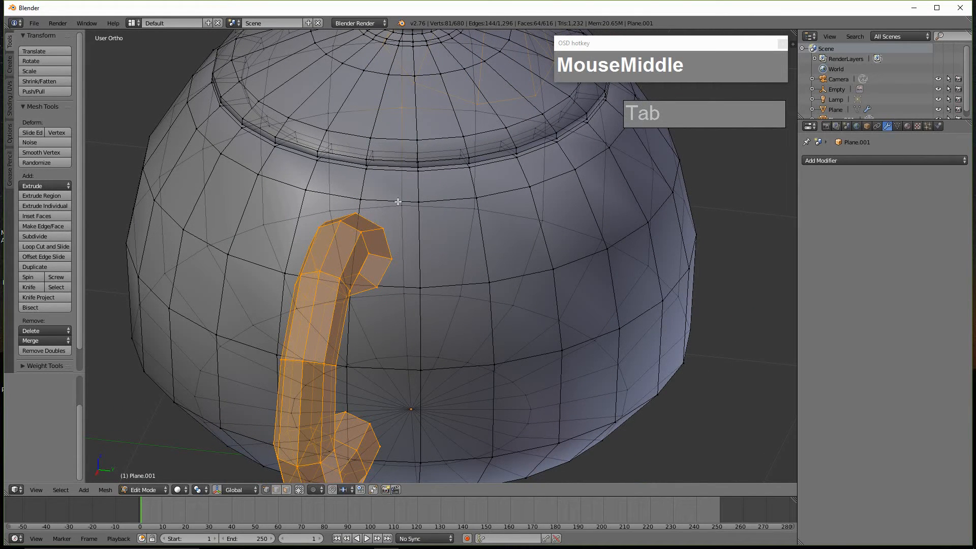
pyautogui.moveTo(381, 298); pyautogui.dragTo(373, 216, button='middle')
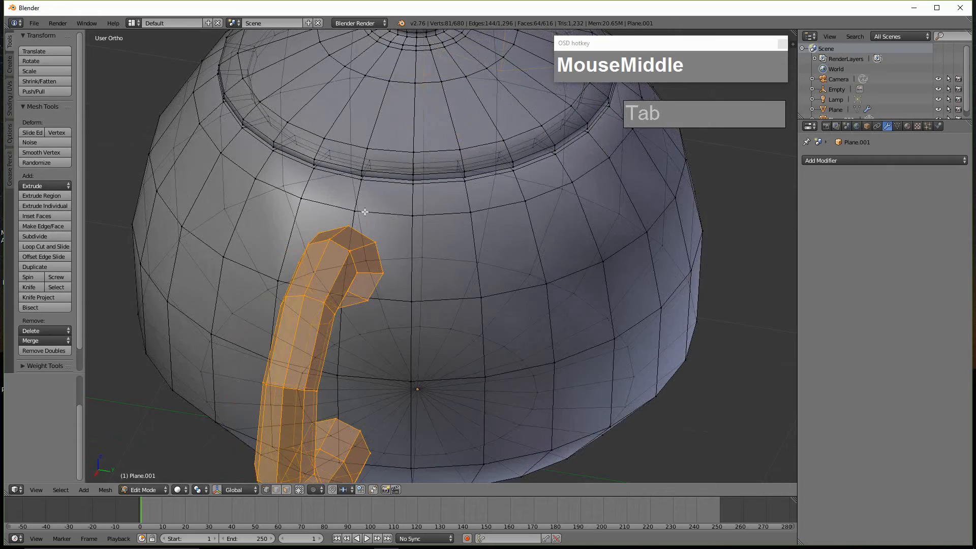
pyautogui.moveTo(431, 379); pyautogui.dragTo(279, 353, button='middle')
pyautogui.scroll(3, 312, 320)
pyautogui.moveTo(312, 320); pyautogui.dragTo(388, 310, button='middle')
pyautogui.scroll(2, 422, 317)
pyautogui.rightClick(260, 241)
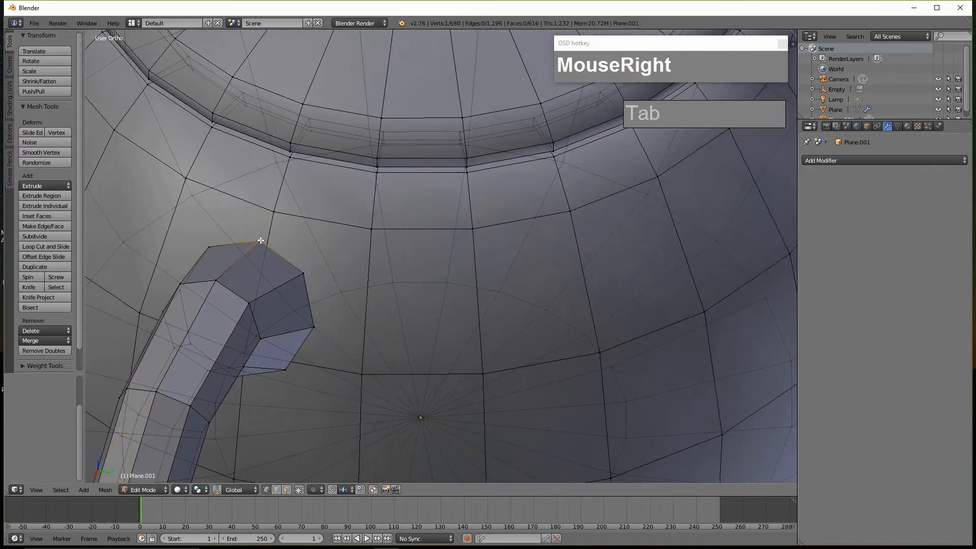
pyautogui.moveTo(311, 282); pyautogui.dragTo(495, 295, button='middle')
pyautogui.scroll(-3, 327, 233)
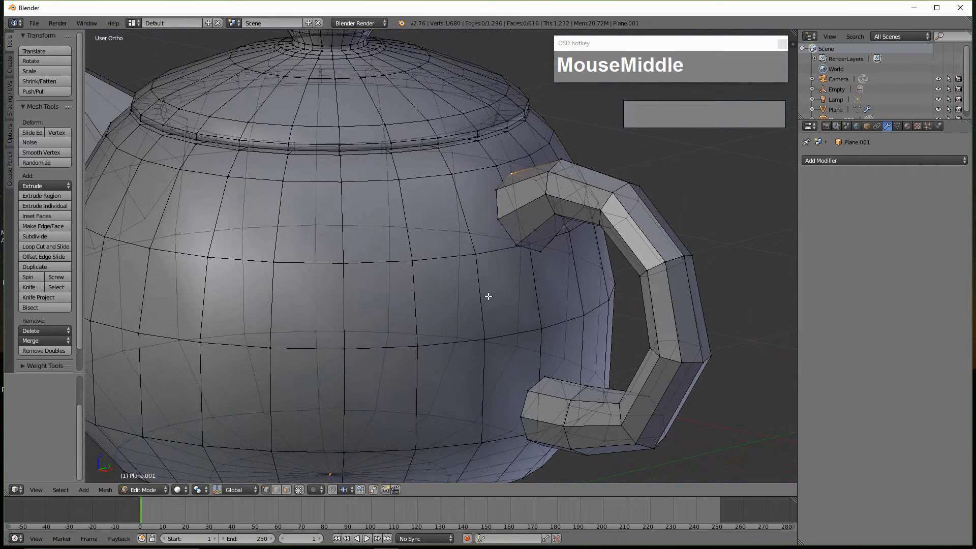
pyautogui.hotkey('ctrl', 'r')
pyautogui.click(489, 289)
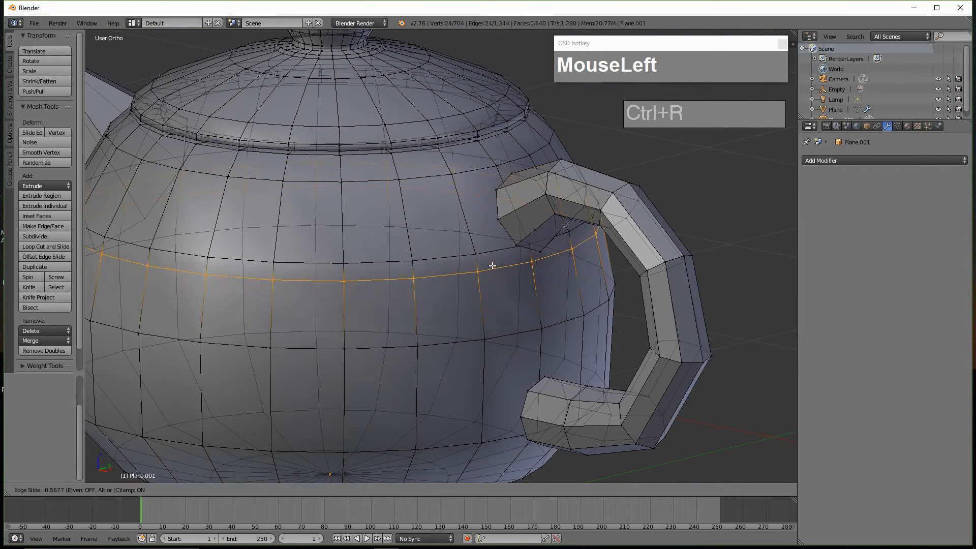
pyautogui.moveTo(492, 270); pyautogui.dragTo(435, 238, button='middle')
pyautogui.press('F6')
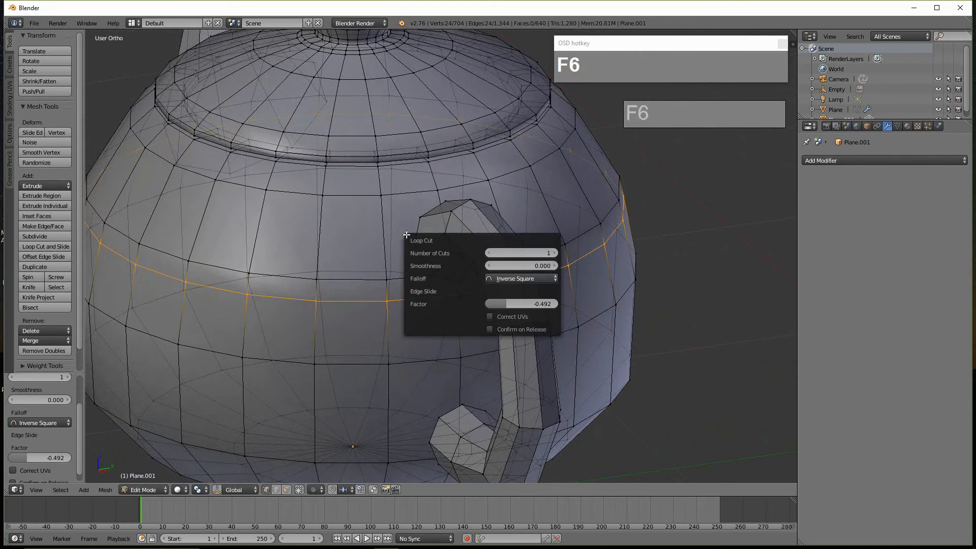
pyautogui.rightClick(414, 233)
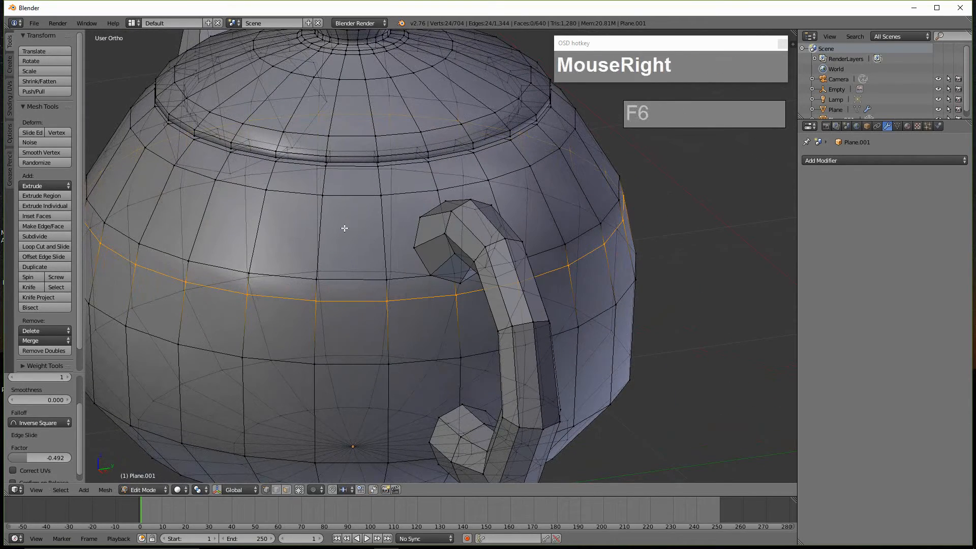
pyautogui.hotkey('ctrl', 'r')
pyautogui.click(391, 229)
pyautogui.rightClick(397, 257)
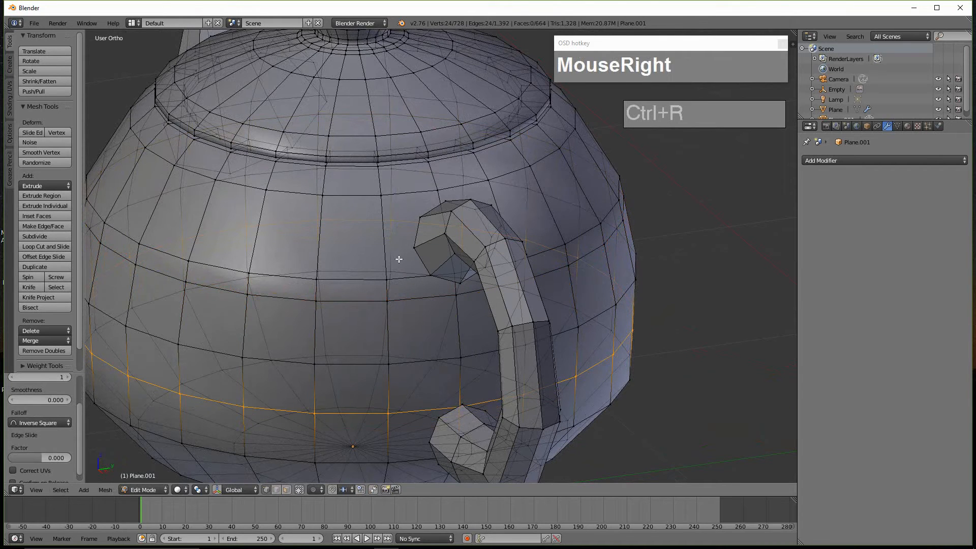
pyautogui.hotkey('ctrl', 'z')
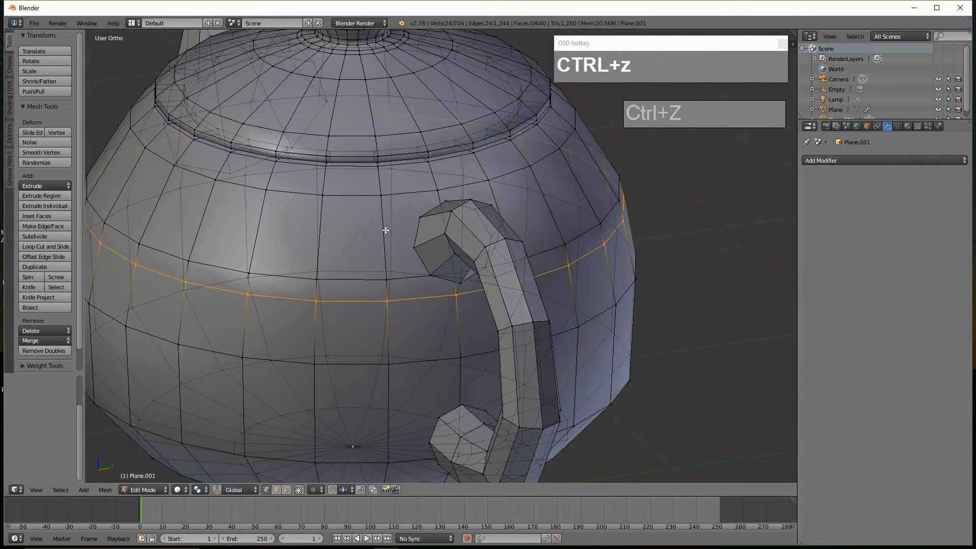
pyautogui.hotkey('ctrl', 'r')
pyautogui.click(379, 225)
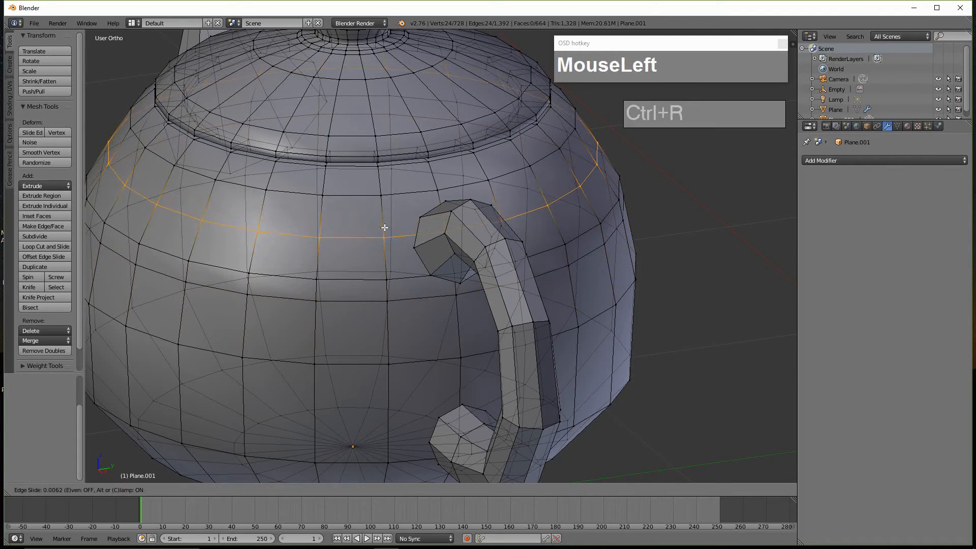
pyautogui.click(387, 225)
pyautogui.moveTo(387, 223); pyautogui.dragTo(290, 225, button='middle')
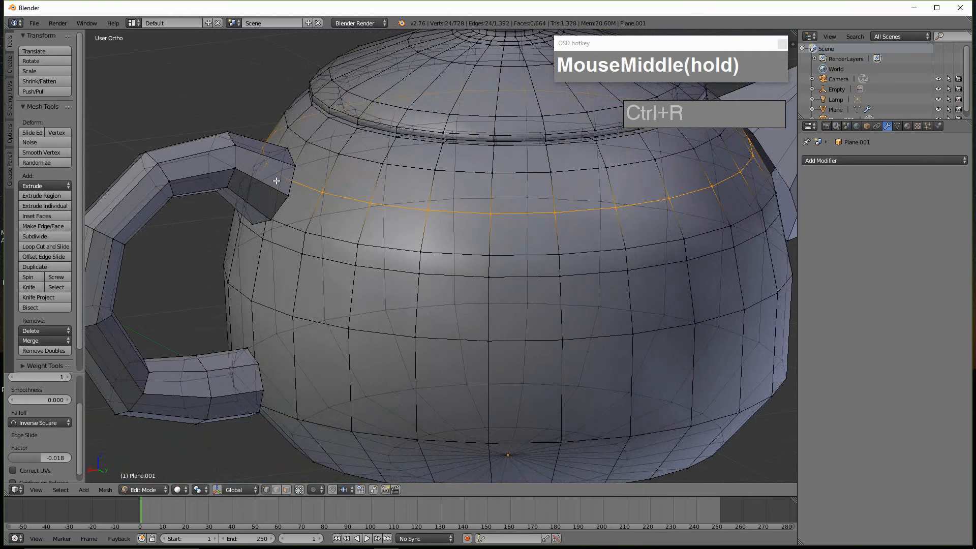
pyautogui.moveTo(301, 160); pyautogui.dragTo(300, 161, button='middle')
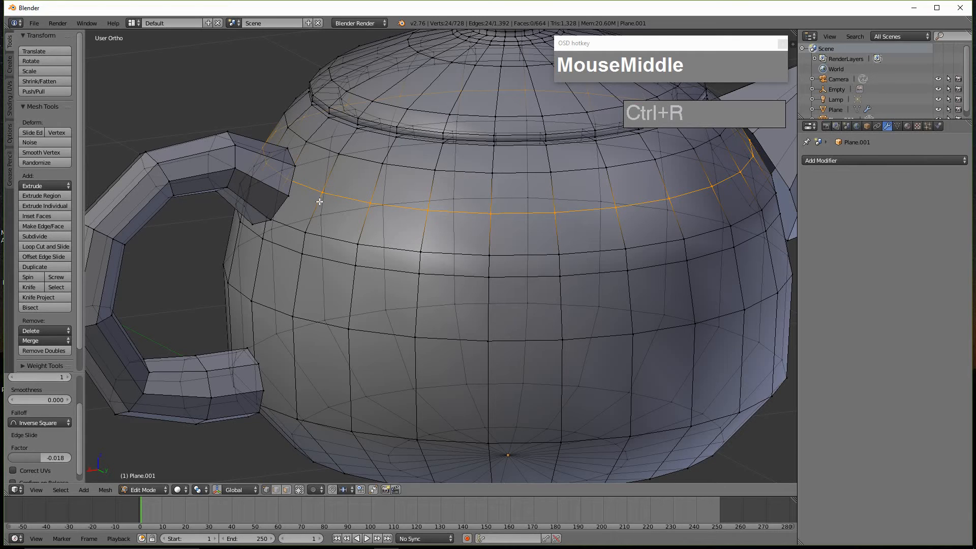
pyautogui.hotkey('ctrl', 'z')
pyautogui.hotkey('ctrl', 'z')
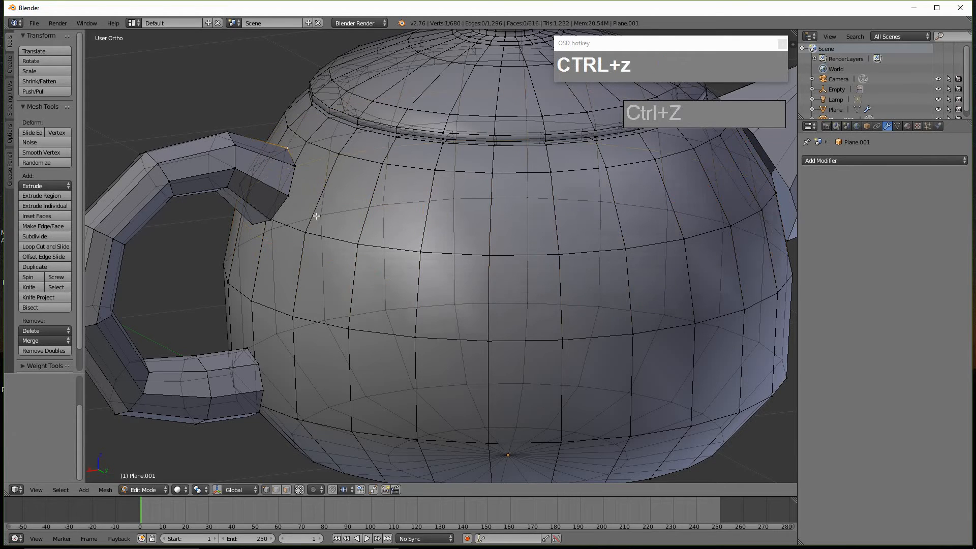
# Step: Cut two edge loops around the upper body beside the handle's upper end, slid to factors -0.640 and 0.036
pyautogui.hotkey('ctrl', 'r')
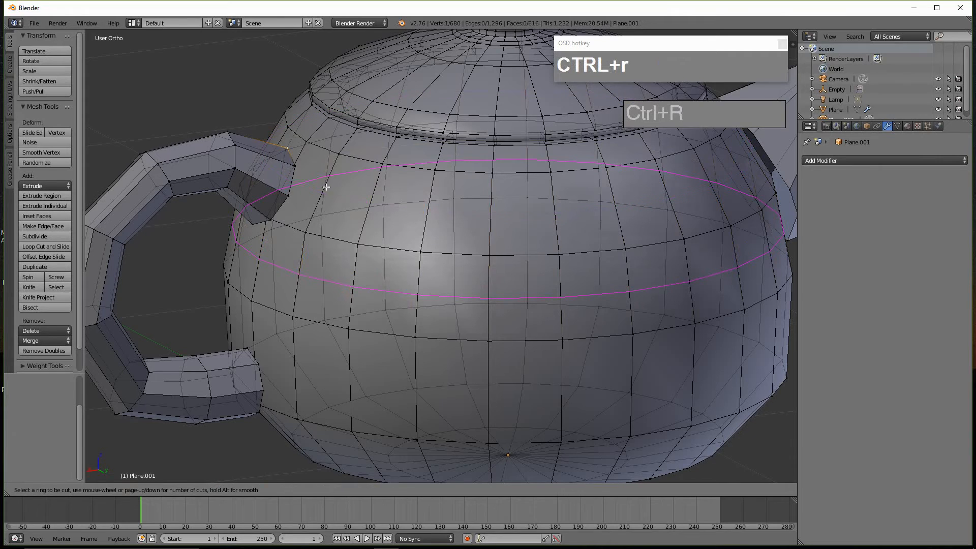
pyautogui.moveTo(318, 196); pyautogui.dragTo(331, 171)
pyautogui.hotkey('ctrl', 'r')
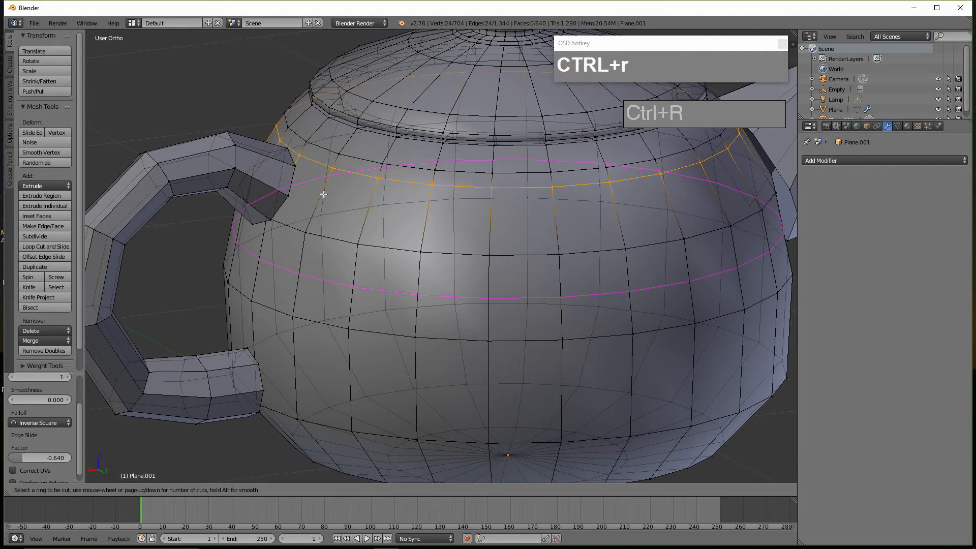
pyautogui.click(311, 203)
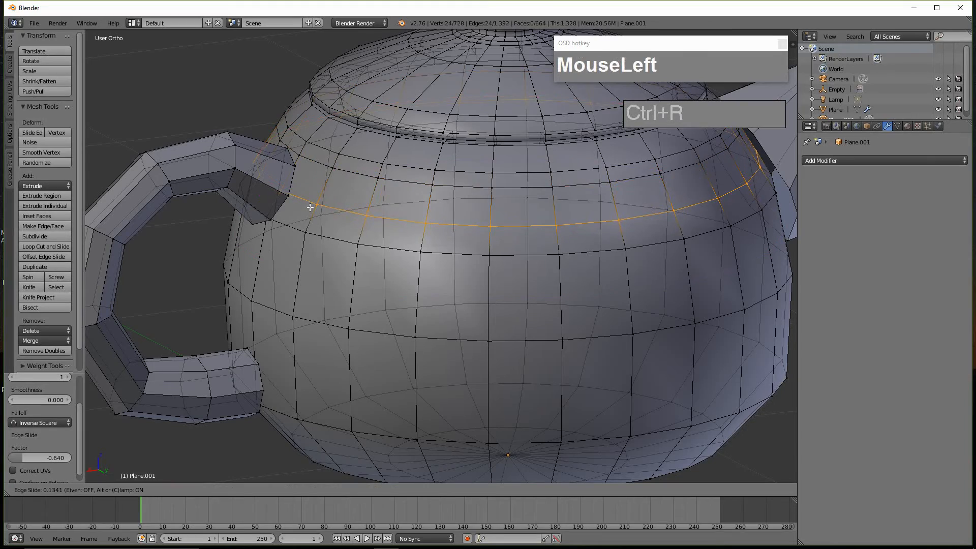
pyautogui.click(310, 206)
# Step: Slide the three body vertices on one side of the handle's upper end horizontally inward, close to the handle's rim
pyautogui.moveTo(310, 206); pyautogui.dragTo(381, 224, button='middle')
pyautogui.scroll(3, 396, 218)
pyautogui.scroll(4, 356, 219)
pyautogui.moveTo(299, 173); pyautogui.dragTo(316, 196, button='middle')
pyautogui.scroll(2, 253, 196)
pyautogui.moveTo(253, 196); pyautogui.dragTo(296, 209, button='middle')
pyautogui.scroll(-1, 345, 234)
pyautogui.moveTo(345, 234); pyautogui.dragTo(315, 260, button='middle')
pyautogui.rightClick(376, 224)
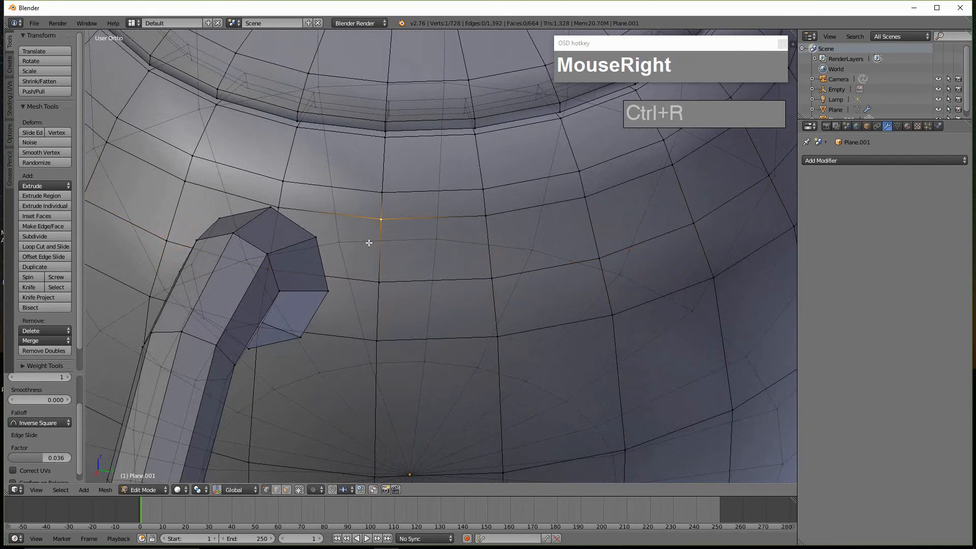
pyautogui.hotkey('shift', 'v')
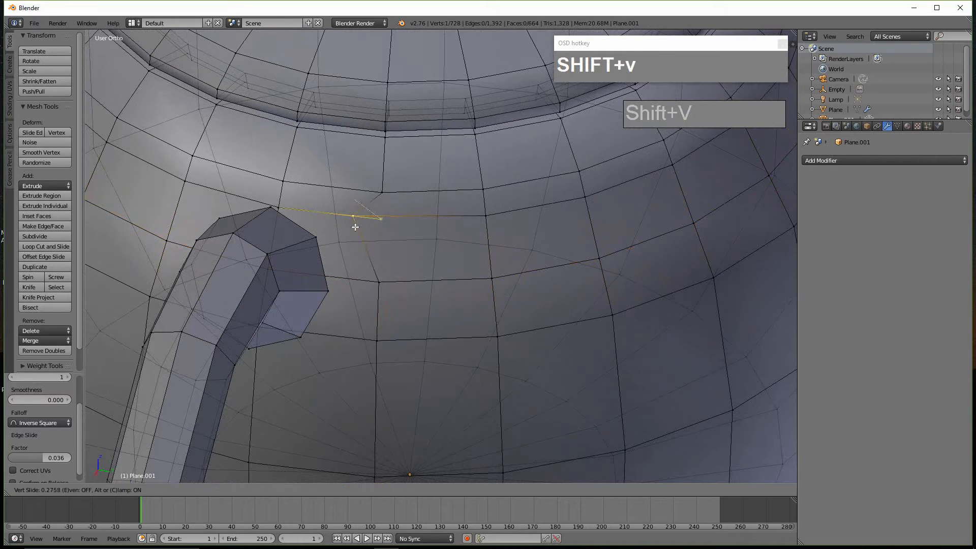
pyautogui.click(327, 227)
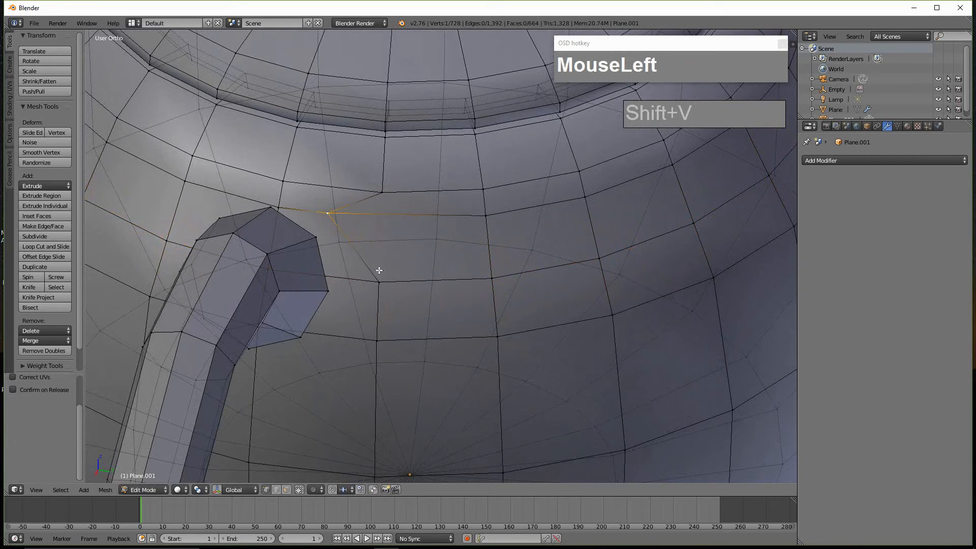
pyautogui.hotkey('shift', 'v')
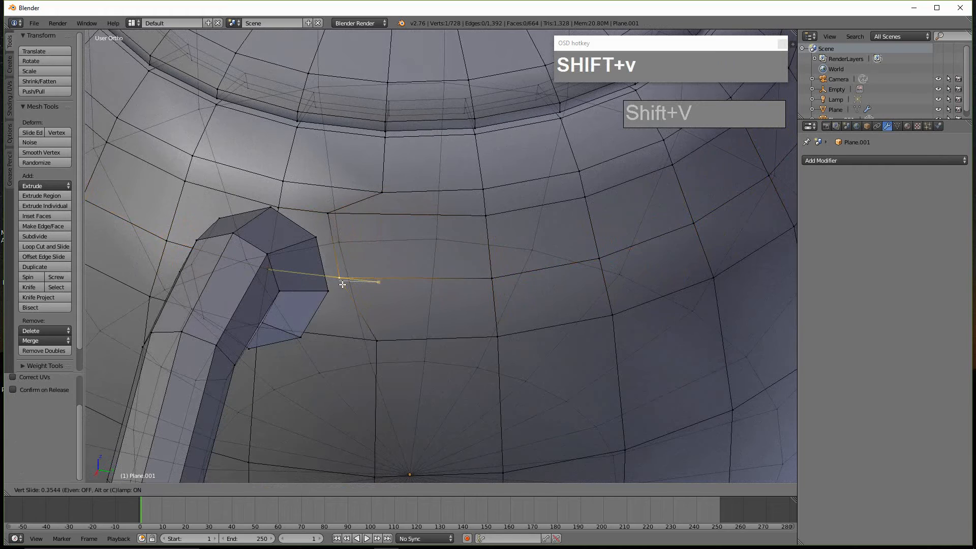
pyautogui.click(343, 286)
pyautogui.rightClick(376, 337)
pyautogui.hotkey('shift', 'v')
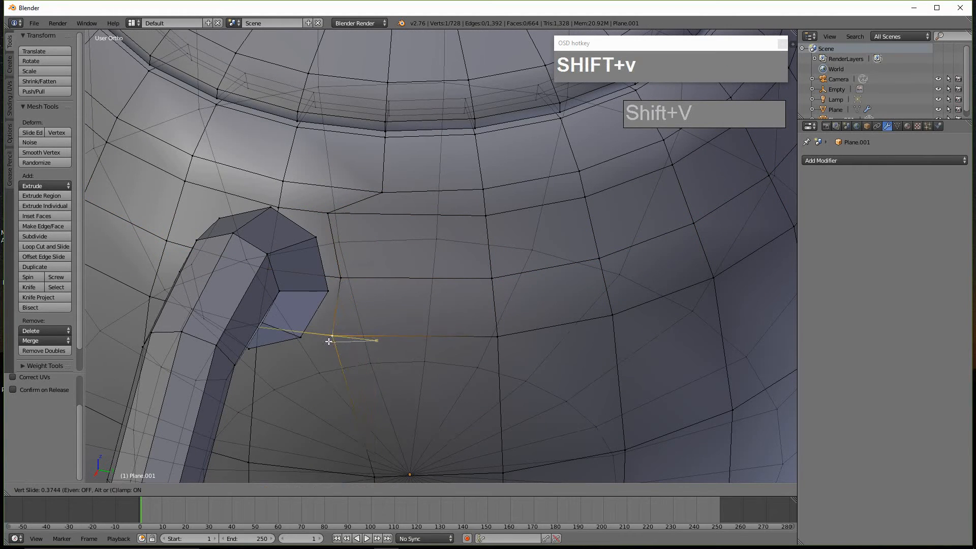
pyautogui.click(317, 342)
# Step: Slide the three matching body vertices on the opposite side of the handle's upper end inward to mirror the first side
pyautogui.moveTo(317, 342); pyautogui.dragTo(266, 253, button='middle')
pyautogui.rightClick(253, 239)
pyautogui.hotkey('shift', 'v')
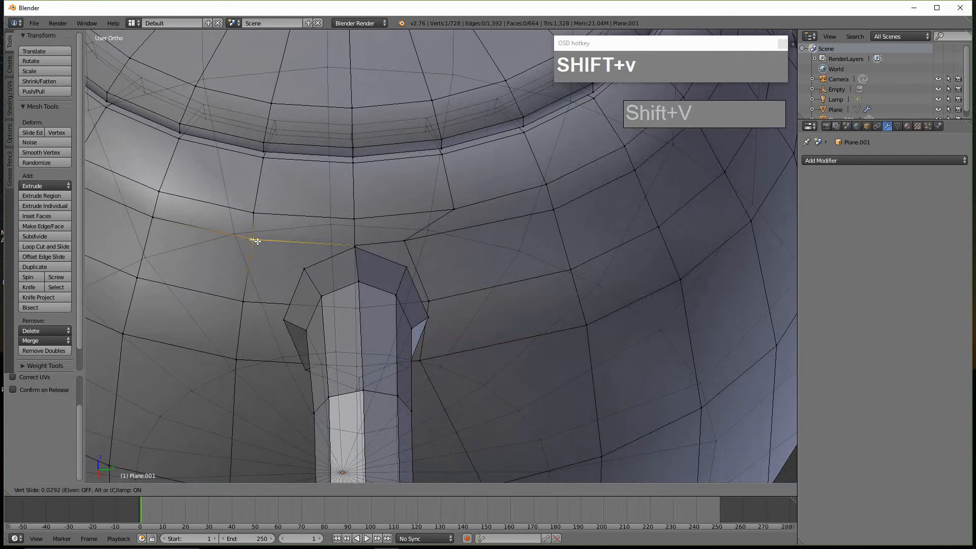
pyautogui.click(309, 246)
pyautogui.rightClick(245, 300)
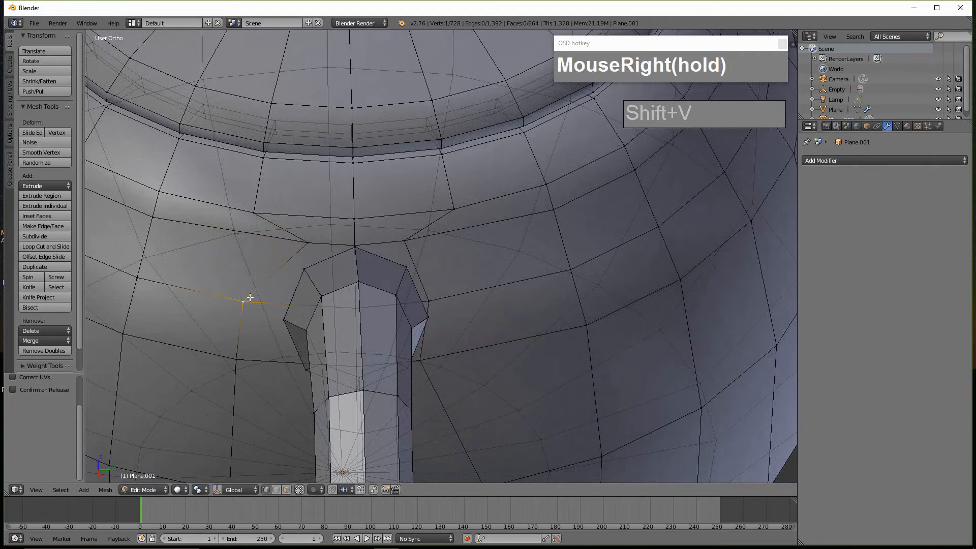
pyautogui.hotkey('shift', 'v')
pyautogui.click(283, 302)
pyautogui.rightClick(246, 362)
pyautogui.hotkey('shift', 'v')
pyautogui.click(304, 367)
# Step: Slide the middle body vertex beneath the handle's upper end to meet the lower part of the handle's rim
pyautogui.moveTo(355, 305); pyautogui.dragTo(383, 283, button='middle')
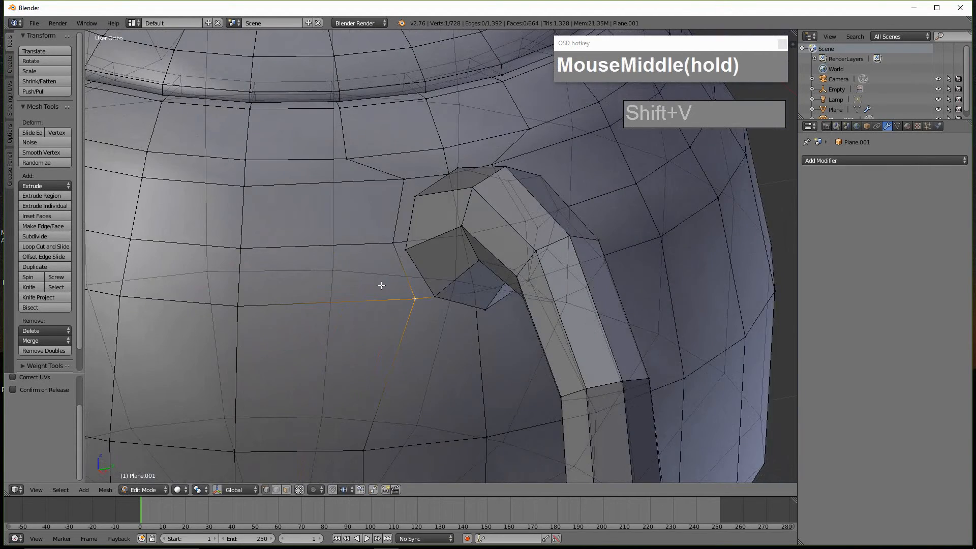
pyautogui.scroll(3, 443, 283)
pyautogui.moveTo(443, 283); pyautogui.dragTo(465, 260, button='middle')
pyautogui.rightClick(464, 224)
pyautogui.hotkey('shift', 'v')
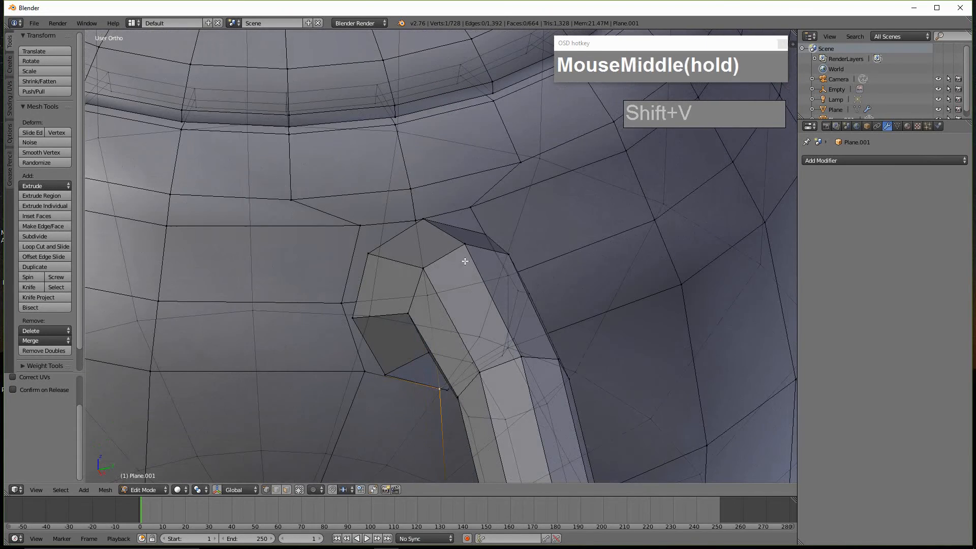
# Step: Slide the middle body vertex above the handle's upper end to fit the top of the handle's rim
pyautogui.rightClick(413, 217)
pyautogui.hotkey('shift', 'v')
pyautogui.moveTo(416, 206); pyautogui.dragTo(562, 246, button='middle')
pyautogui.scroll(2, 587, 256)
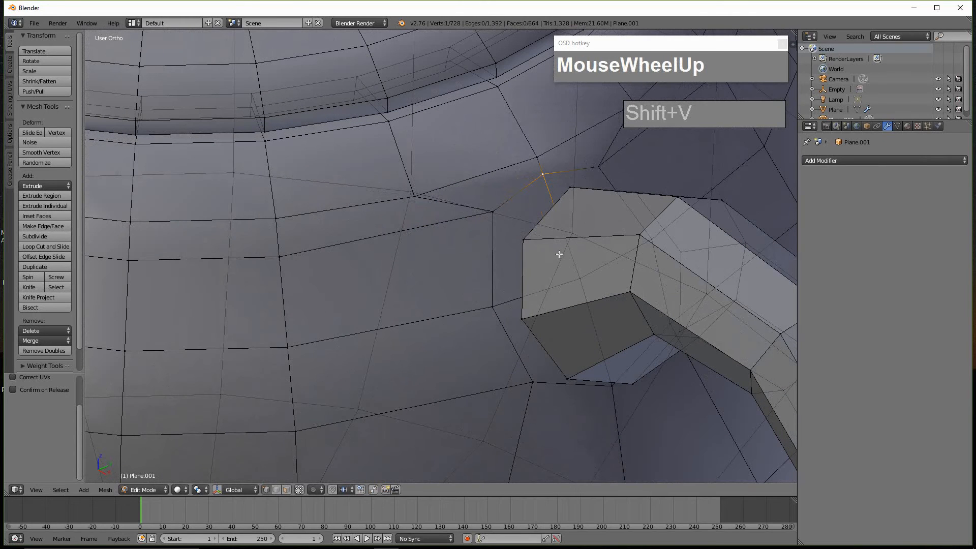
# Step: Delete the four body faces enclosed by the handle's upper end to open a hole in the body
pyautogui.hotkey('ctrl', 'Tab')
pyautogui.click(531, 274)
pyautogui.rightClick(505, 248)
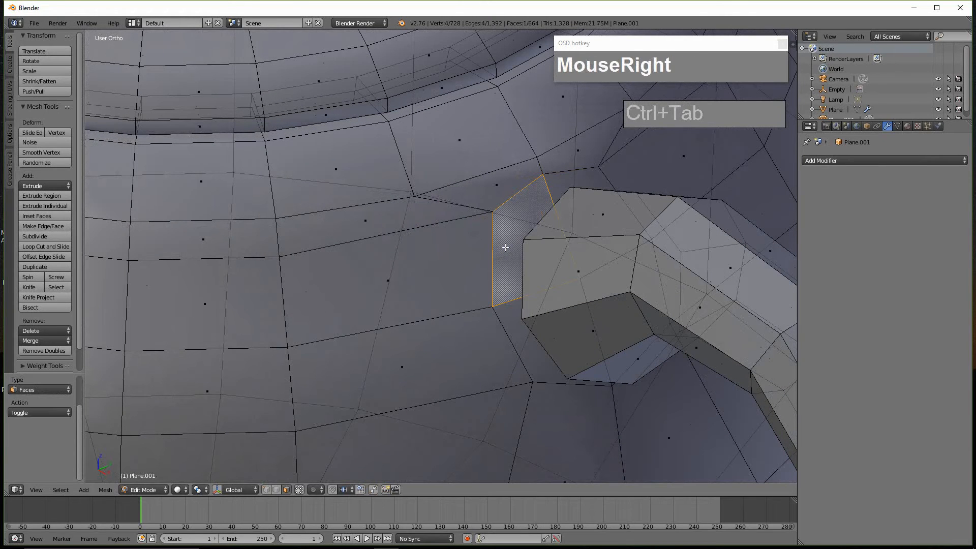
pyautogui.keyDown('shift'); pyautogui.rightClick(560, 198); pyautogui.keyUp('shift')
pyautogui.keyDown('shift'); pyautogui.rightClick(534, 352); pyautogui.keyUp('shift')
pyautogui.moveTo(534, 352); pyautogui.dragTo(325, 311, button='middle')
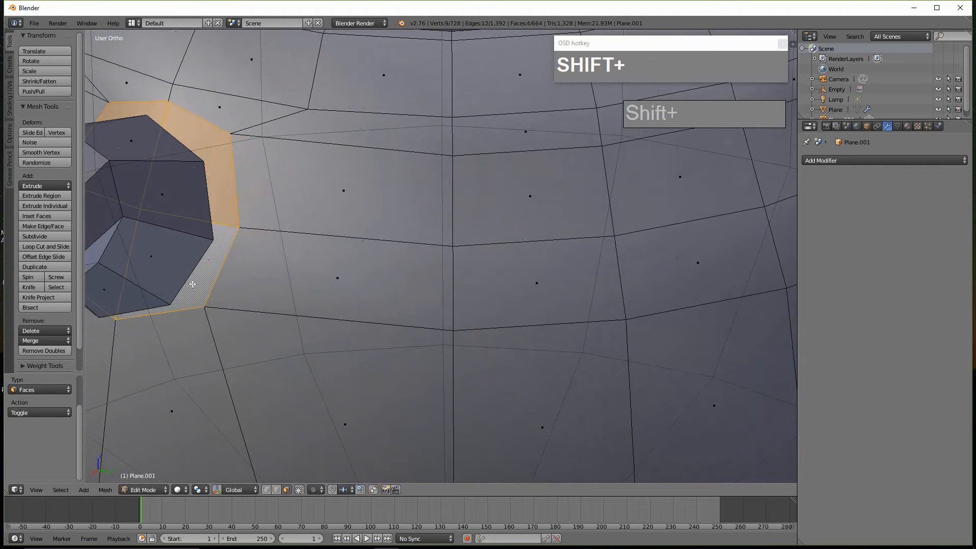
pyautogui.hotkey('shift', 'x')
pyautogui.click(208, 280)
pyautogui.scroll(-3, 310, 263)
pyautogui.moveTo(313, 264); pyautogui.dragTo(364, 212, button='middle')
pyautogui.scroll(2, 485, 298)
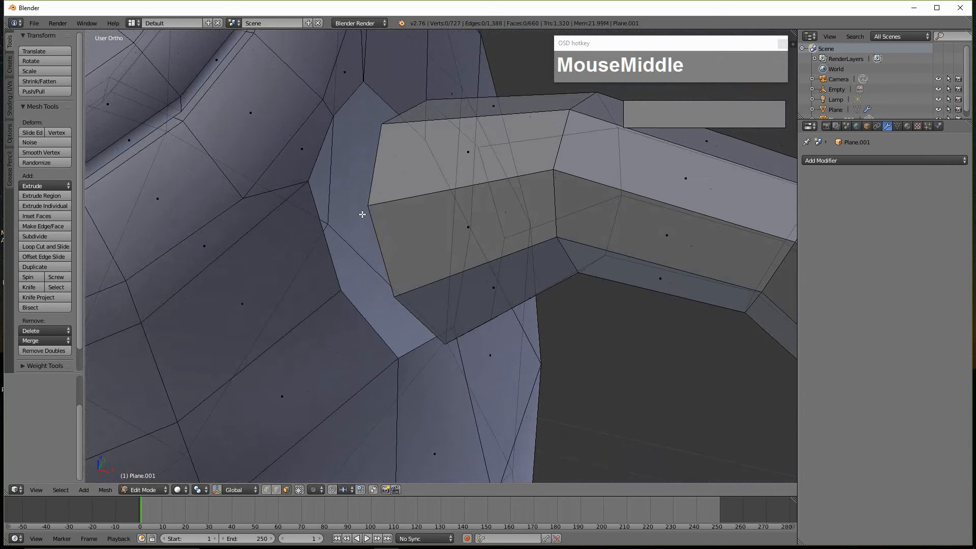
# Step: Select the open edge loop of the handle's upper end together with the border loop of the body hole behind it
pyautogui.press('Tab')
pyautogui.press('Tab')
pyautogui.hotkey('ctrl', 'Tab')
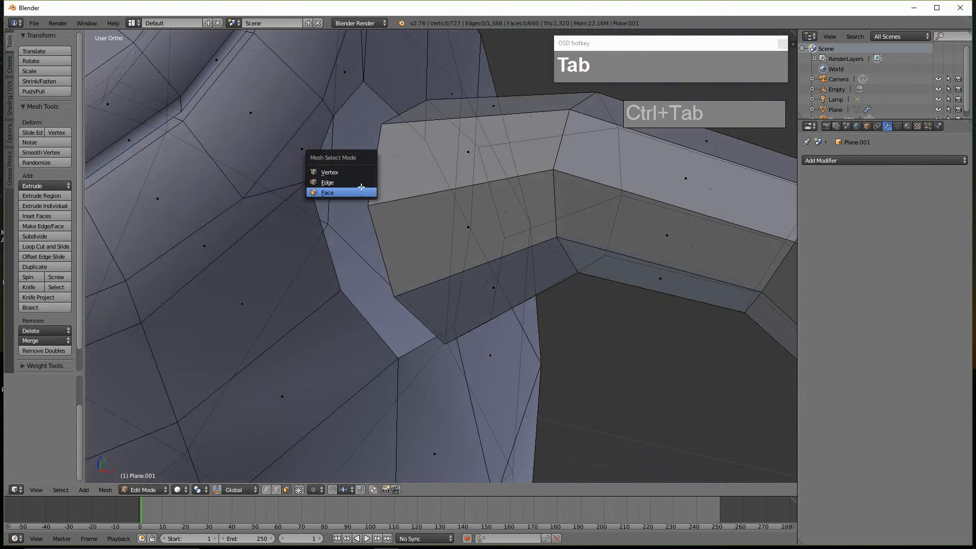
pyautogui.click(358, 182)
pyautogui.keyDown('alt'); pyautogui.click(380, 185); pyautogui.keyUp('alt')
pyautogui.moveTo(383, 192)
pyautogui.mouseDown(button='middle')
pyautogui.moveTo(392, 204)
pyautogui.moveTo(385, 193)
pyautogui.mouseUp(button='middle')
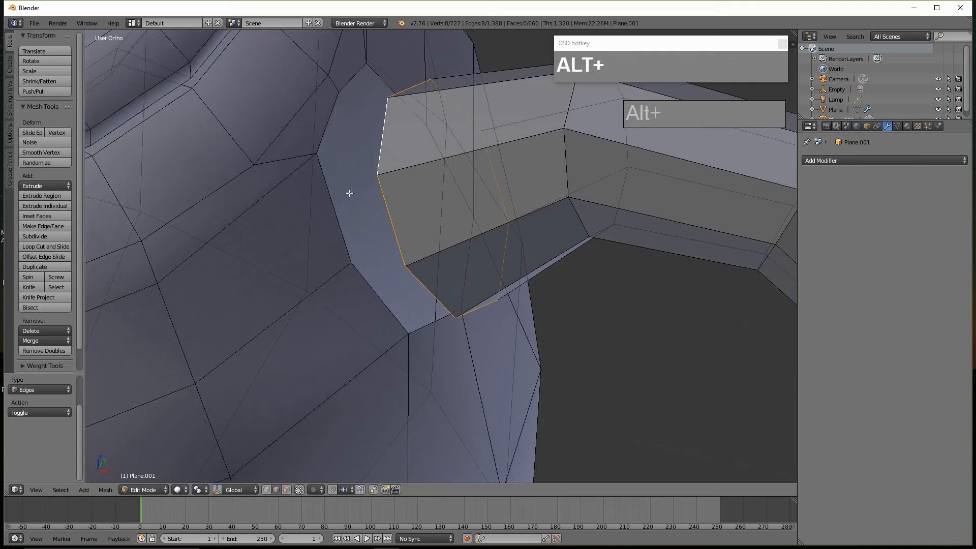
pyautogui.keyDown('alt'); pyautogui.keyDown('shift'); pyautogui.rightClick(330, 189); pyautogui.keyUp('shift'); pyautogui.keyUp('alt')
pyautogui.scroll(-3, 396, 206)
pyautogui.moveTo(396, 207); pyautogui.dragTo(447, 210, button='middle')
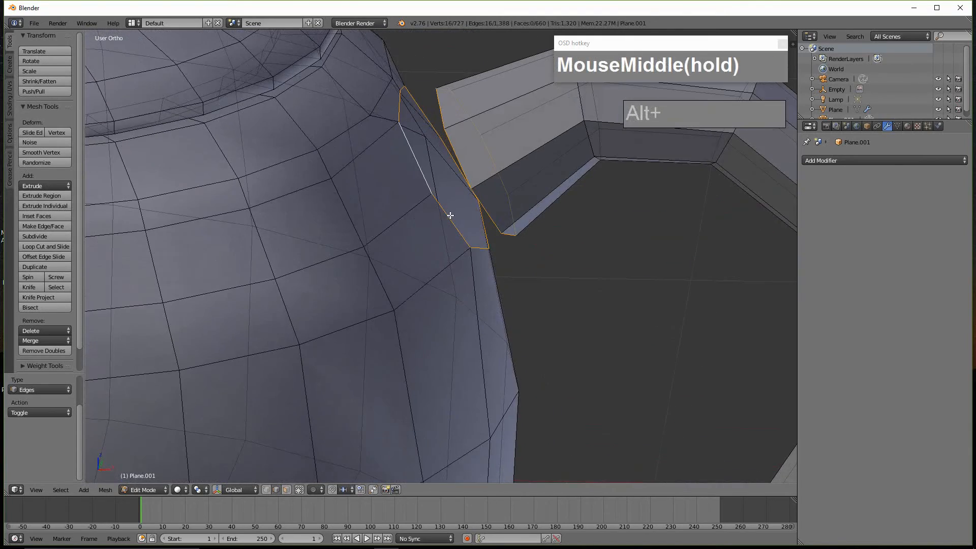
pyautogui.scroll(2, 452, 216)
# Step: Check in the user preferences that the LoopTools add-on is enabled, searching the add-ons for "loop"
pyautogui.press('w')
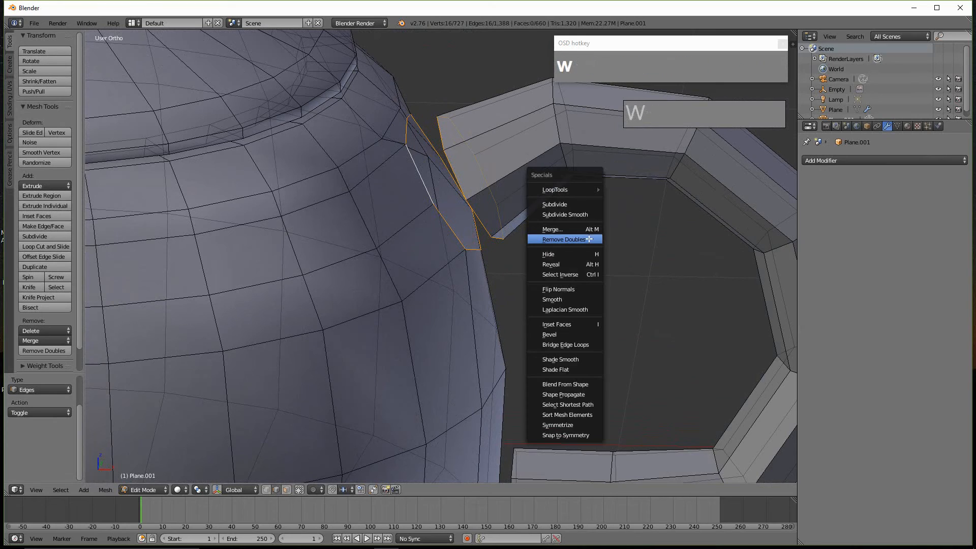
pyautogui.moveTo(570, 186)
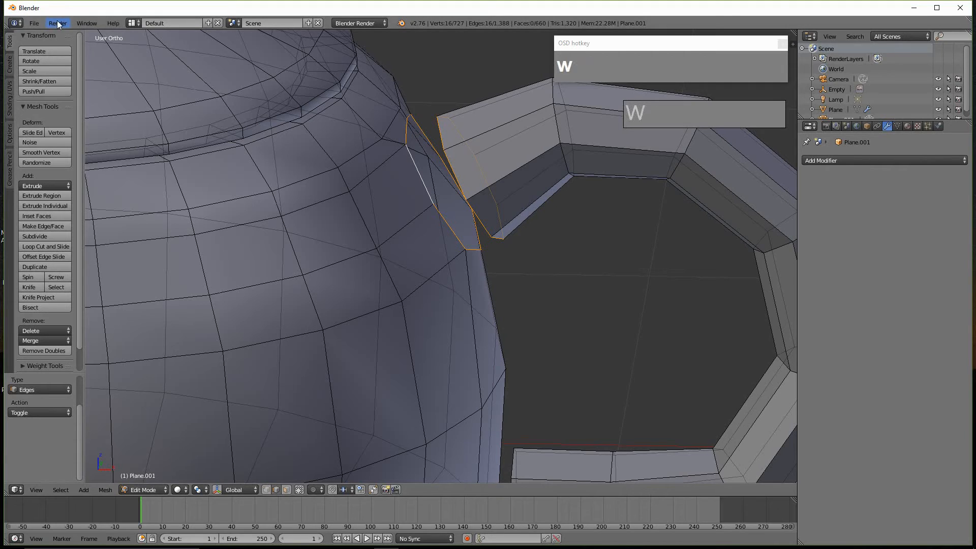
pyautogui.click(35, 23)
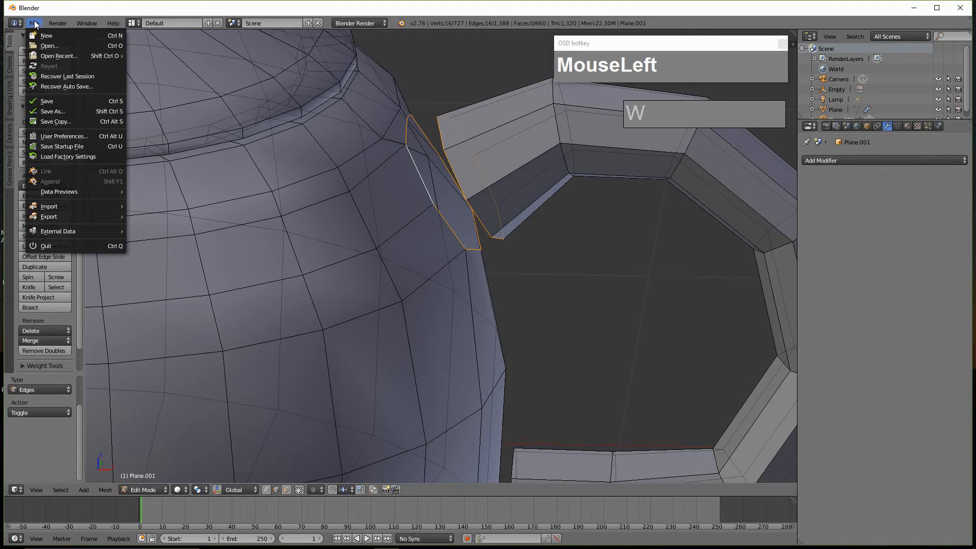
pyautogui.click(63, 137)
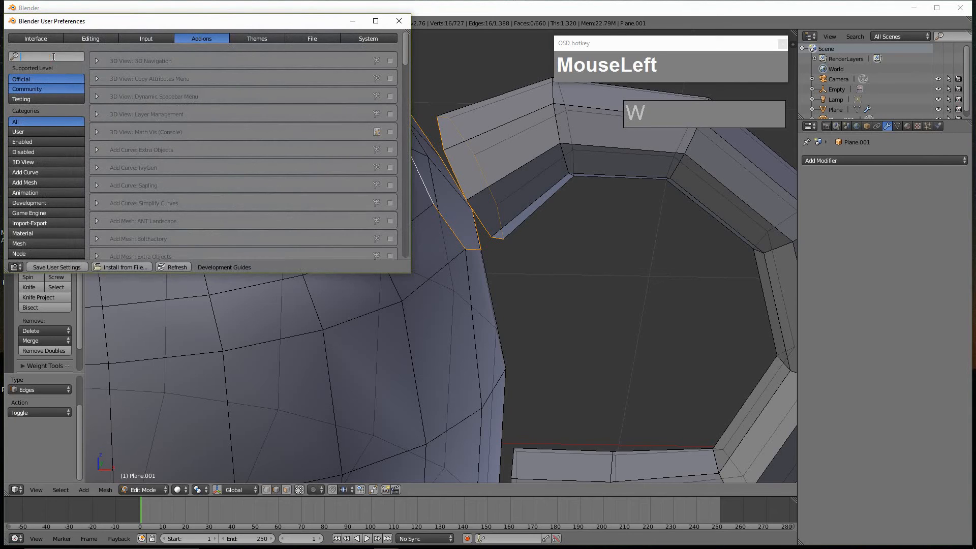
pyautogui.write('loop')
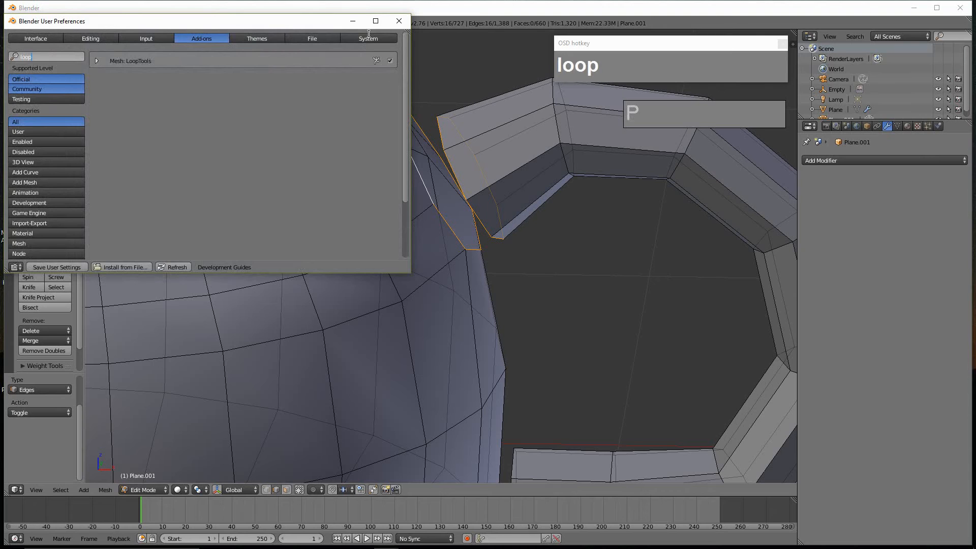
pyautogui.click(399, 21)
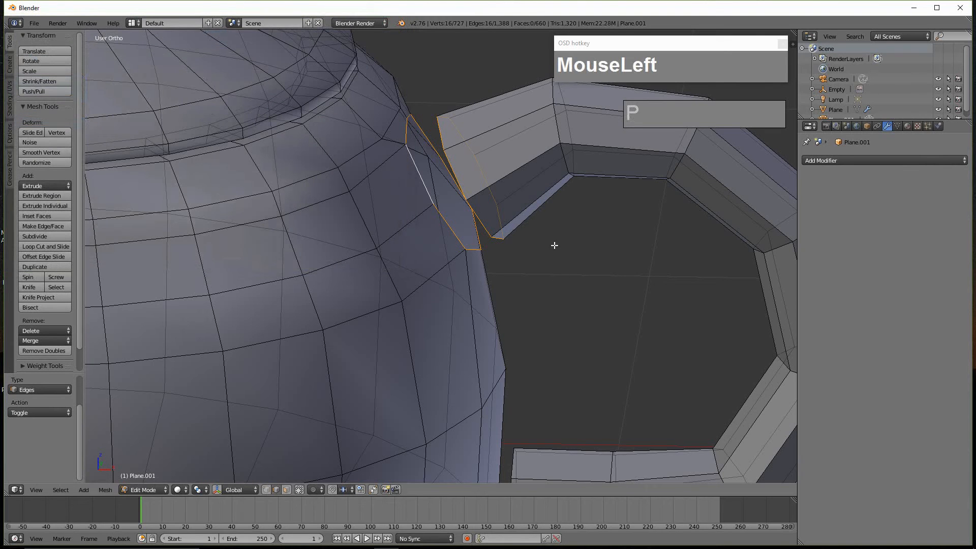
# Step: Bridge the selected handle and body loops with the LoopTools Bridge operation
pyautogui.scroll(1, 616, 275)
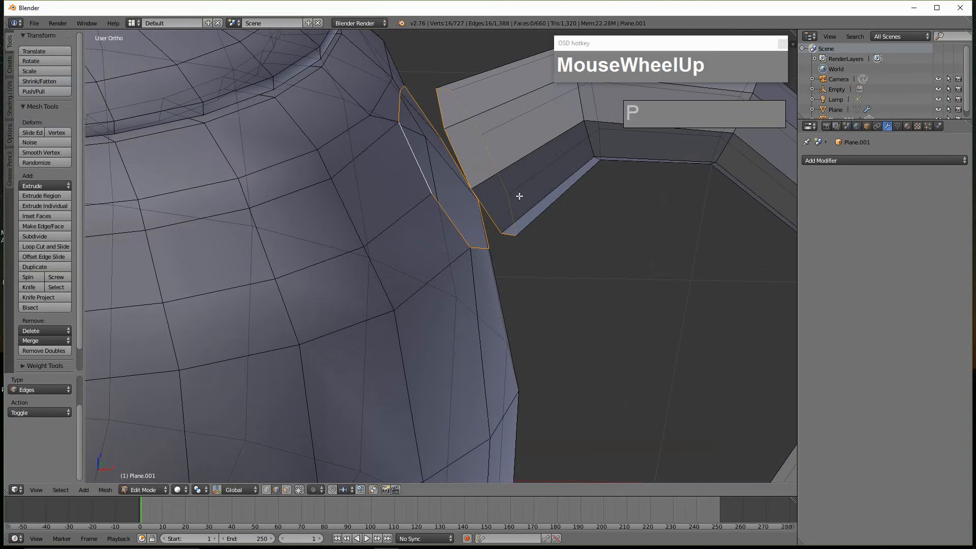
pyautogui.press('w')
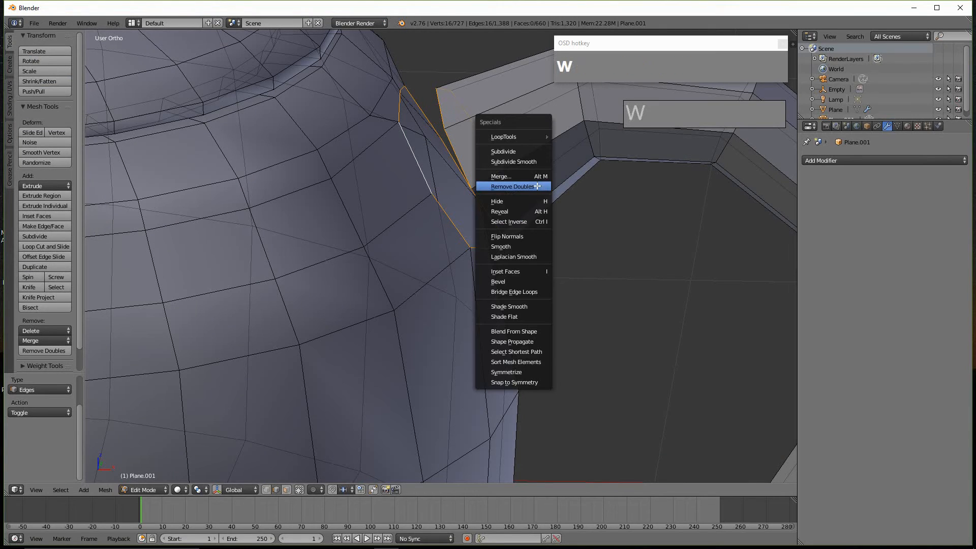
pyautogui.moveTo(530, 136)
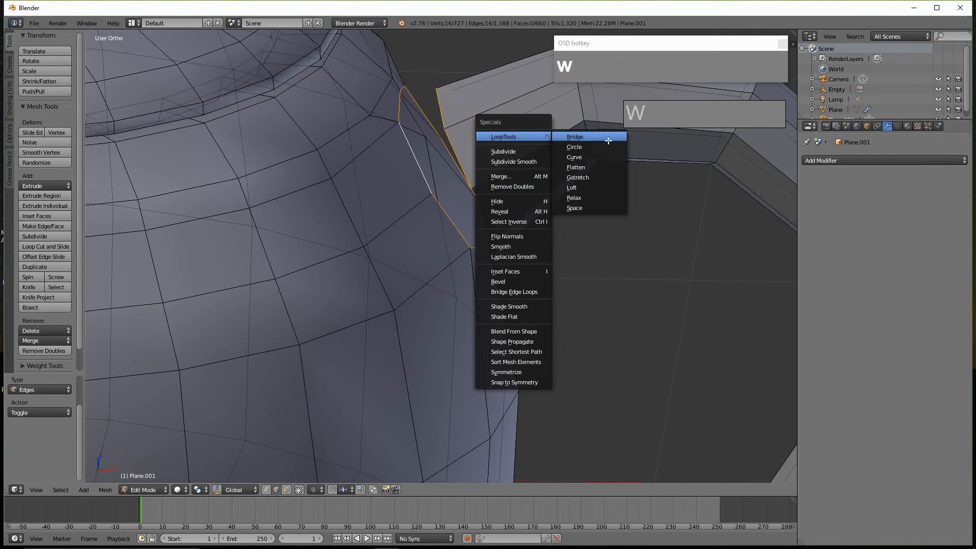
pyautogui.click(591, 137)
pyautogui.scroll(-3, 527, 273)
pyautogui.scroll(-3, 493, 323)
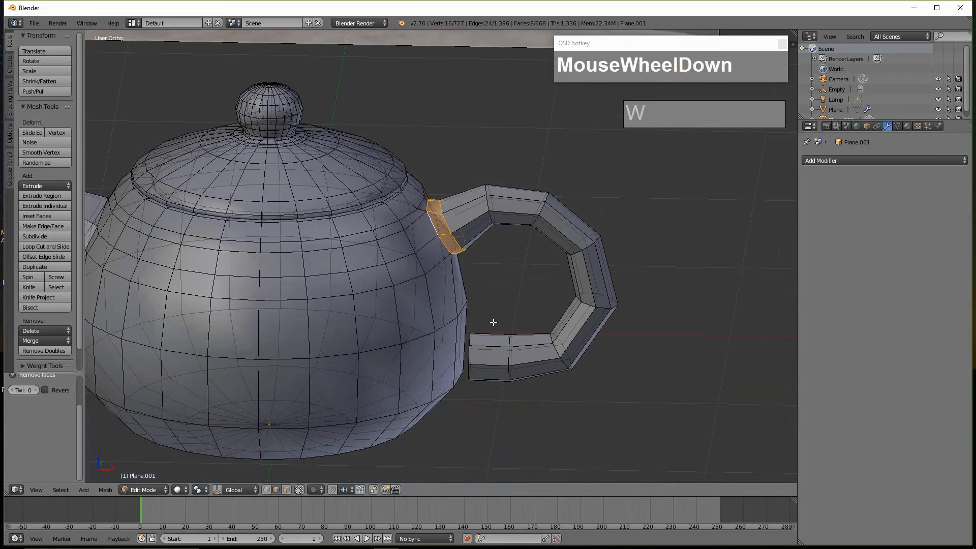
# Step: Cut two edge loops around the lower body beside the handle's lower end, slid to factors -0.058 and 0.061
pyautogui.moveTo(491, 312); pyautogui.dragTo(361, 338, button='middle')
pyautogui.scroll(3, 418, 326)
pyautogui.moveTo(418, 327)
pyautogui.mouseDown(button='middle')
pyautogui.moveTo(371, 323)
pyautogui.moveTo(403, 331)
pyautogui.mouseUp(button='middle')
pyautogui.scroll(2, 419, 328)
pyautogui.hotkey('ctrl', 'r')
pyautogui.moveTo(420, 296)
pyautogui.mouseDown()
pyautogui.moveTo(421, 337)
pyautogui.moveTo(421, 307)
pyautogui.mouseUp()
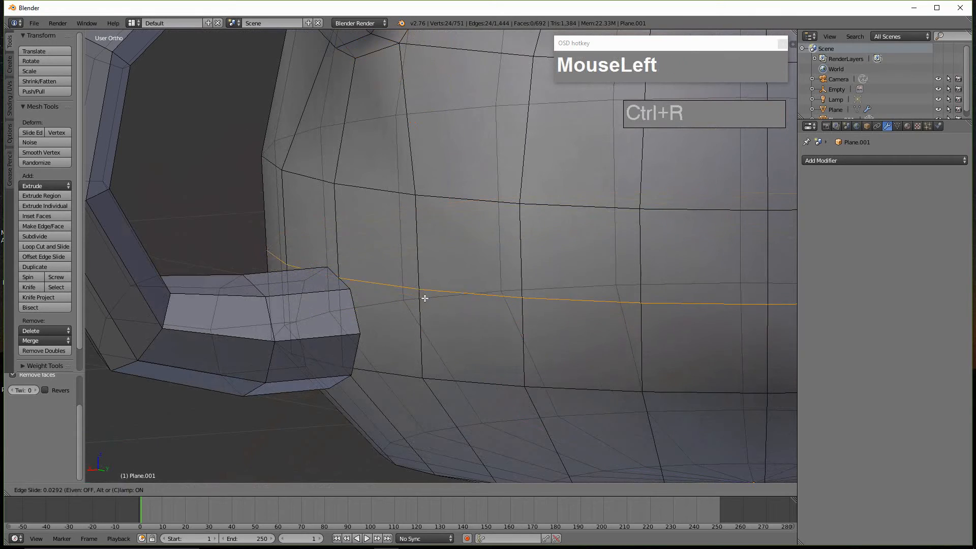
pyautogui.click(431, 315)
pyautogui.moveTo(434, 329)
pyautogui.mouseDown(button='middle')
pyautogui.moveTo(426, 320)
pyautogui.moveTo(459, 327)
pyautogui.moveTo(426, 336)
pyautogui.mouseUp(button='middle')
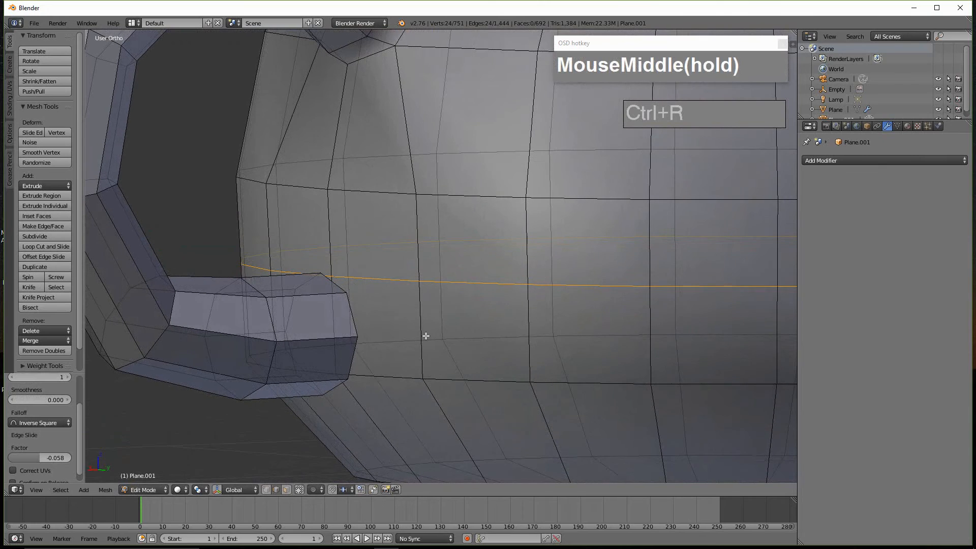
pyautogui.hotkey('ctrl', 'r')
pyautogui.click(426, 330)
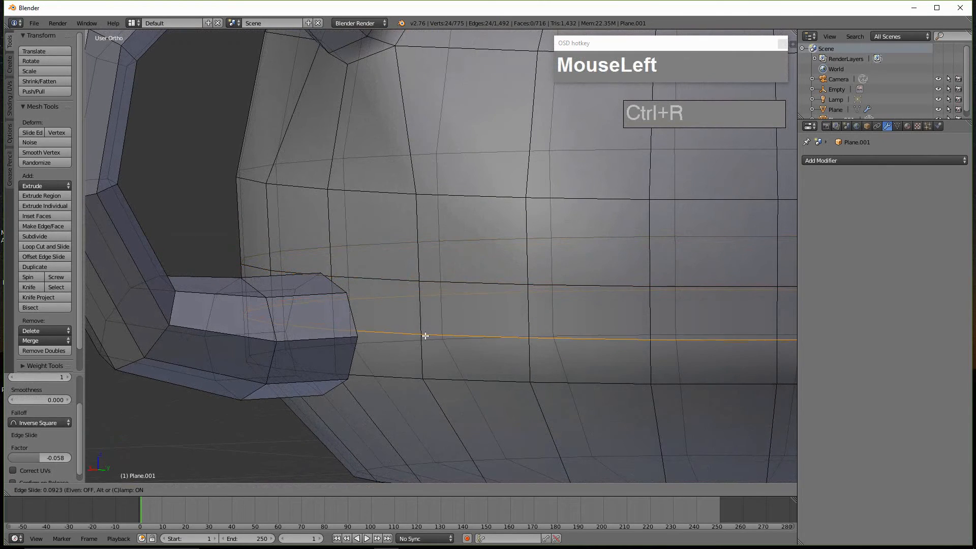
pyautogui.click(426, 334)
pyautogui.moveTo(422, 333); pyautogui.dragTo(453, 371, button='middle')
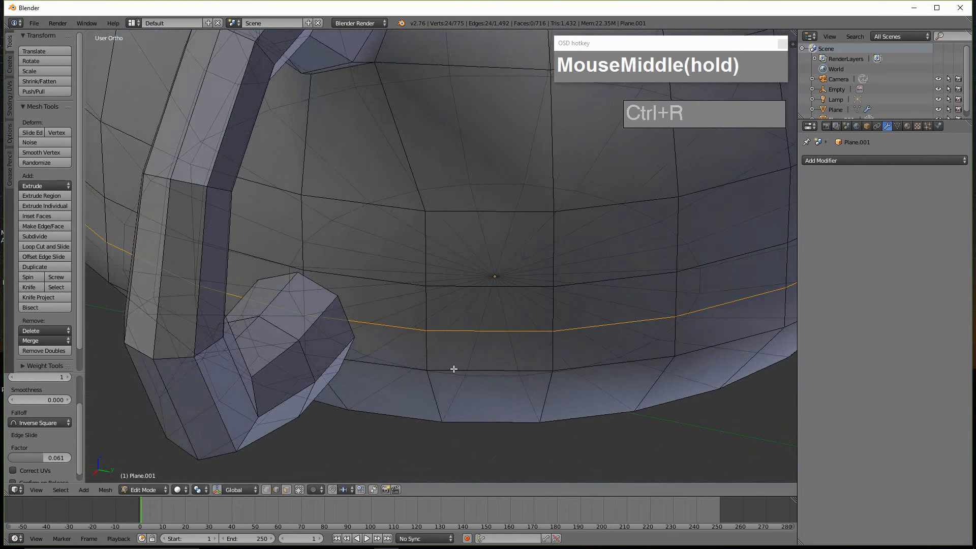
# Step: Slide the upper body vertex on each side of the handle's lower end horizontally inward, close to the handle's rim
pyautogui.hotkey('ctrl', 'Tab')
pyautogui.click(408, 332)
pyautogui.moveTo(414, 309); pyautogui.dragTo(416, 296, button='middle')
pyautogui.rightClick(426, 299)
pyautogui.hotkey('shift', 'v')
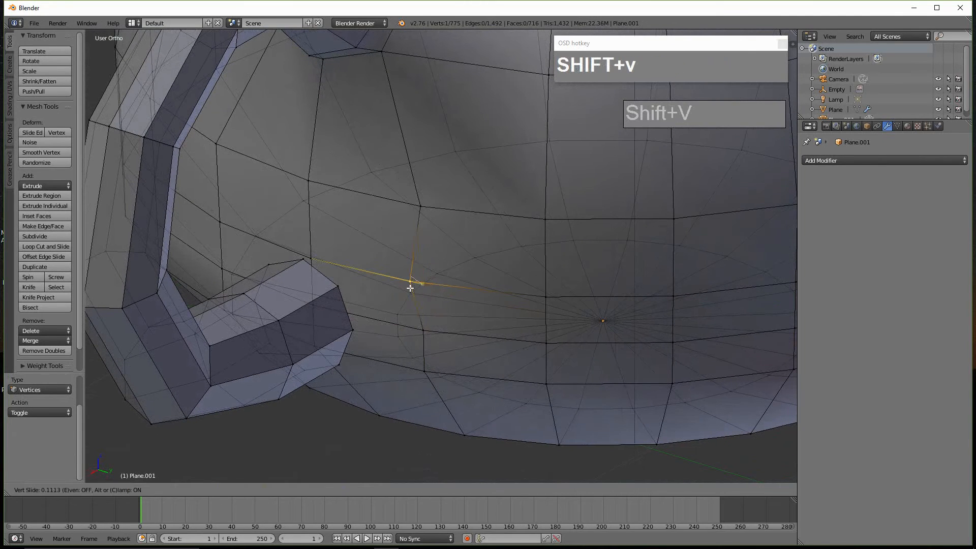
pyautogui.click(362, 280)
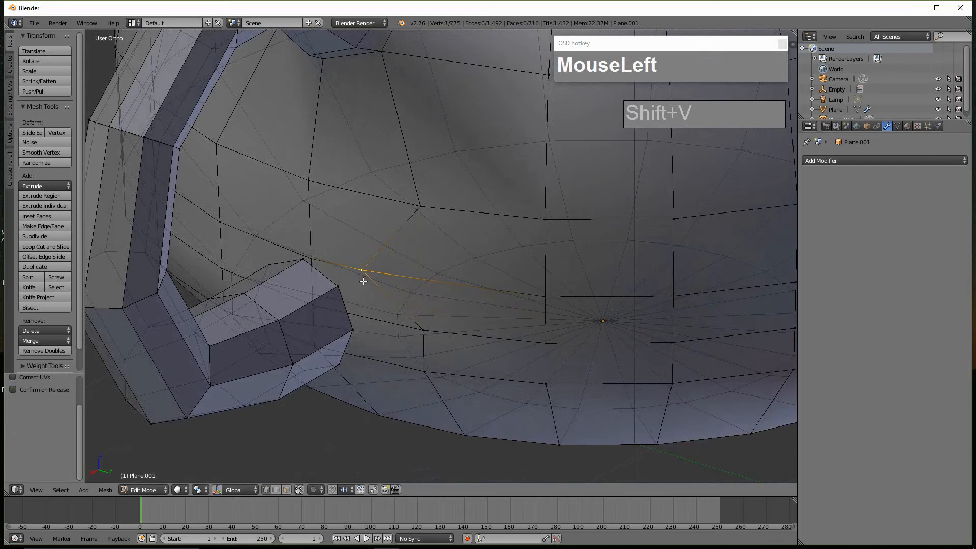
pyautogui.rightClick(218, 226)
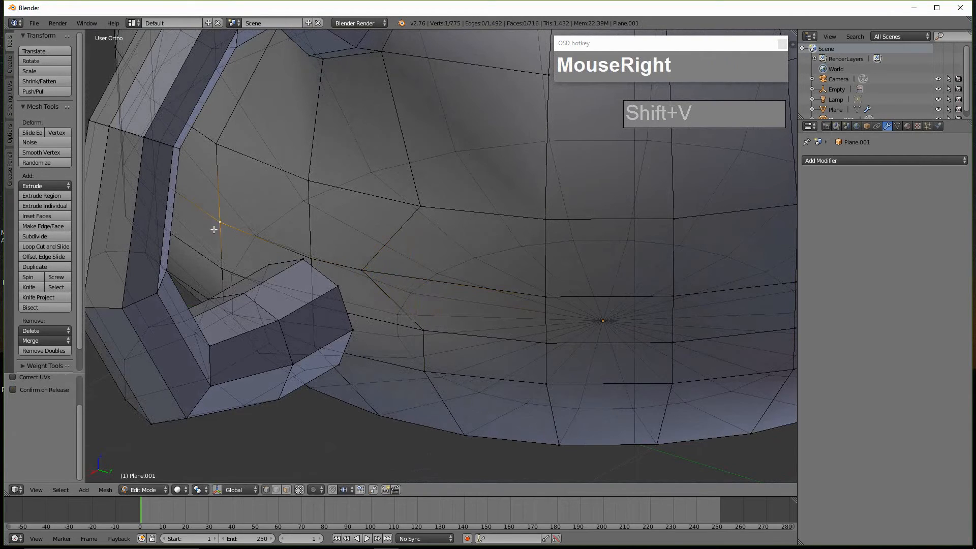
pyautogui.hotkey('shift', 'v')
pyautogui.click(274, 244)
# Step: Slide the lower and middle body vertices on one side of the handle's lower end inward toward the rim
pyautogui.moveTo(274, 245); pyautogui.dragTo(332, 252, button='middle')
pyautogui.rightClick(219, 349)
pyautogui.hotkey('shift', 'v')
pyautogui.click(301, 363)
pyautogui.rightClick(239, 303)
pyautogui.hotkey('shift', 'v')
pyautogui.moveTo(286, 307); pyautogui.dragTo(322, 340, button='middle')
# Step: Slide the middle and lower body vertices on the opposite side of the handle's lower end inward to match
pyautogui.rightClick(432, 335)
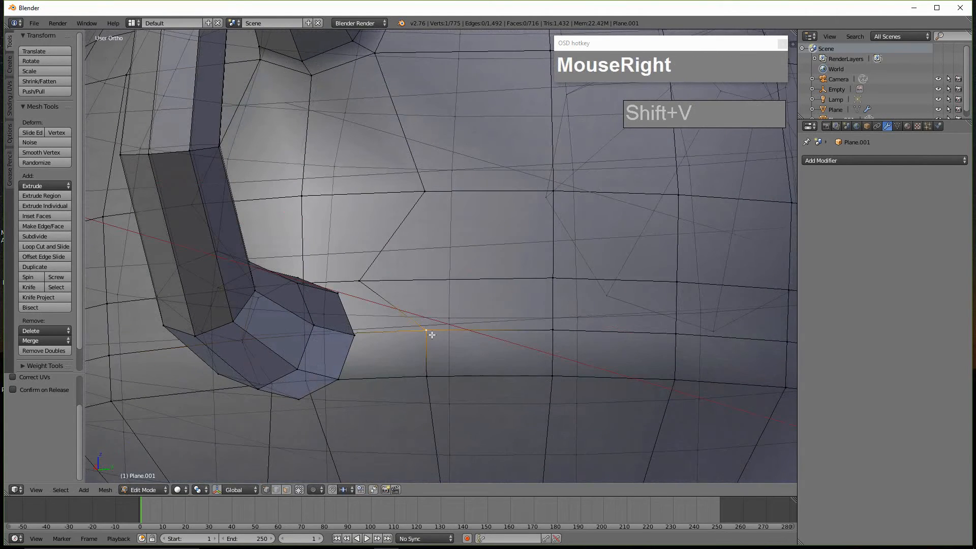
pyautogui.hotkey('shift', 'v')
pyautogui.click(360, 335)
pyautogui.rightClick(440, 373)
pyautogui.hotkey('shift', 'v')
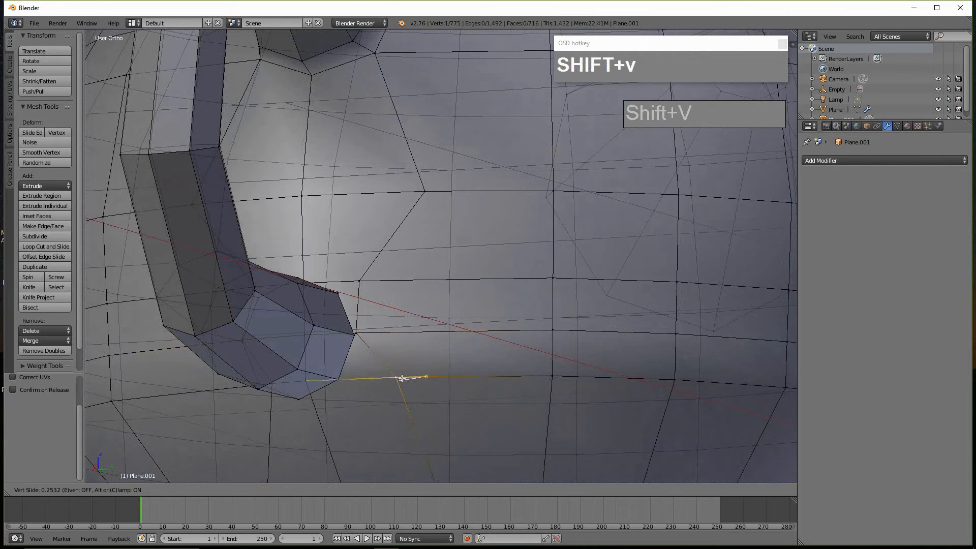
pyautogui.click(358, 379)
# Step: Slide the middle body vertex above the handle's lower end to meet the top of the handle's rim
pyautogui.moveTo(358, 378); pyautogui.dragTo(295, 296, button='middle')
pyautogui.hotkey('shift', 'v')
pyautogui.rightClick(305, 279)
pyautogui.hotkey('shift', 'v')
pyautogui.click(315, 278)
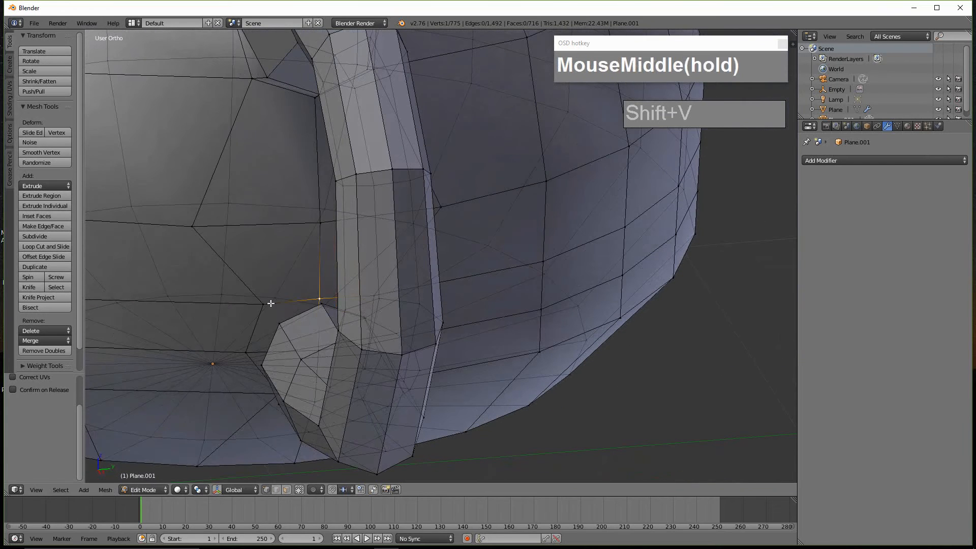
# Step: Slide the two upper side vertices around the handle's lower end further inward to round the outline
pyautogui.hotkey('shift', 'v')
pyautogui.click(294, 305)
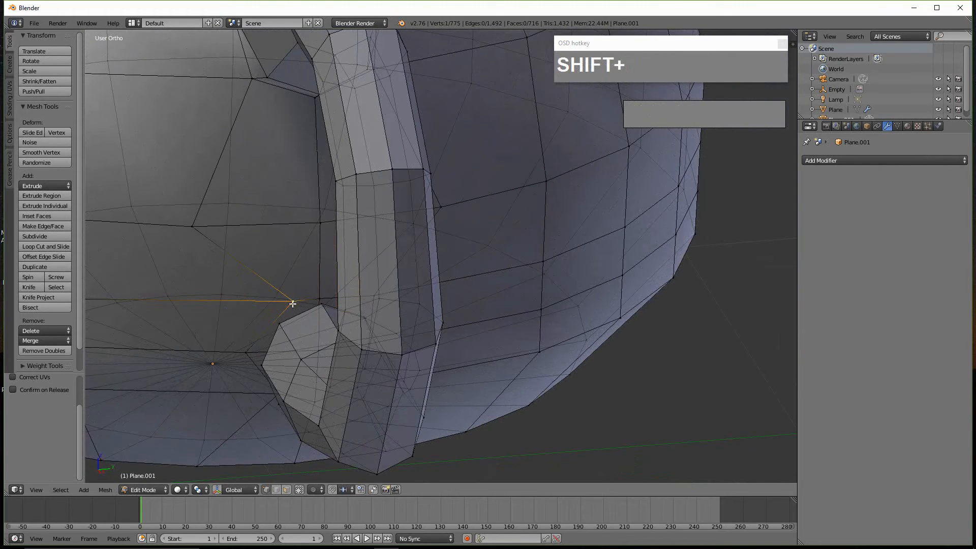
pyautogui.hotkey('shift', 'v')
pyautogui.moveTo(271, 302); pyautogui.dragTo(292, 307, button='middle')
pyautogui.rightClick(351, 292)
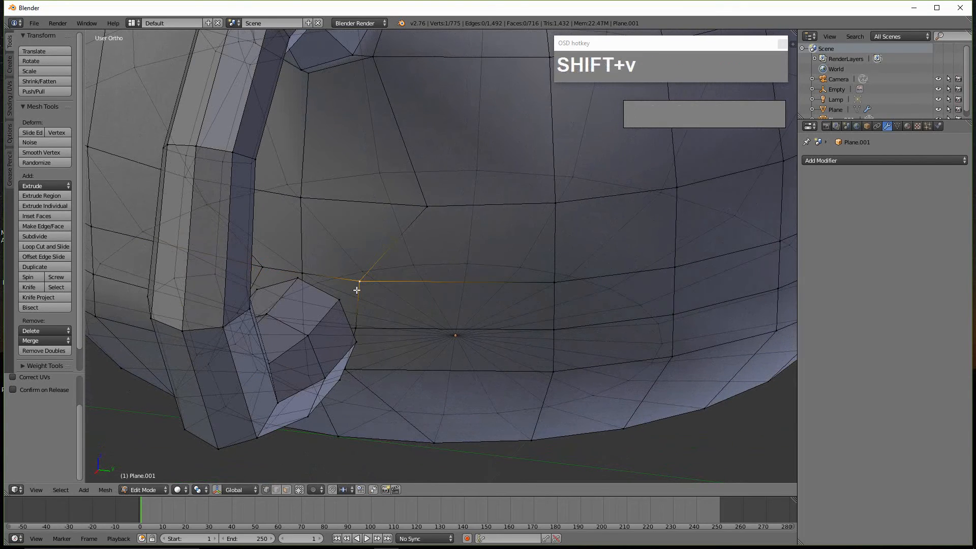
pyautogui.hotkey('shift', 'v')
pyautogui.click(344, 287)
pyautogui.moveTo(344, 287); pyautogui.dragTo(308, 291, button='middle')
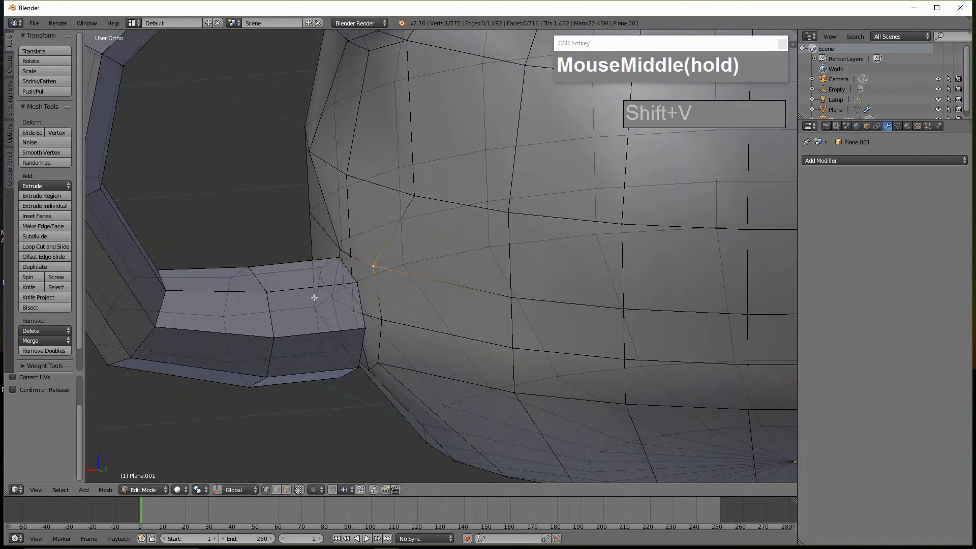
# Step: Delete the four body faces enclosed by the handle's lower end to open a second hole in the body
pyautogui.scroll(2, 309, 291)
pyautogui.hotkey('ctrl', 'Tab')
pyautogui.click(331, 353)
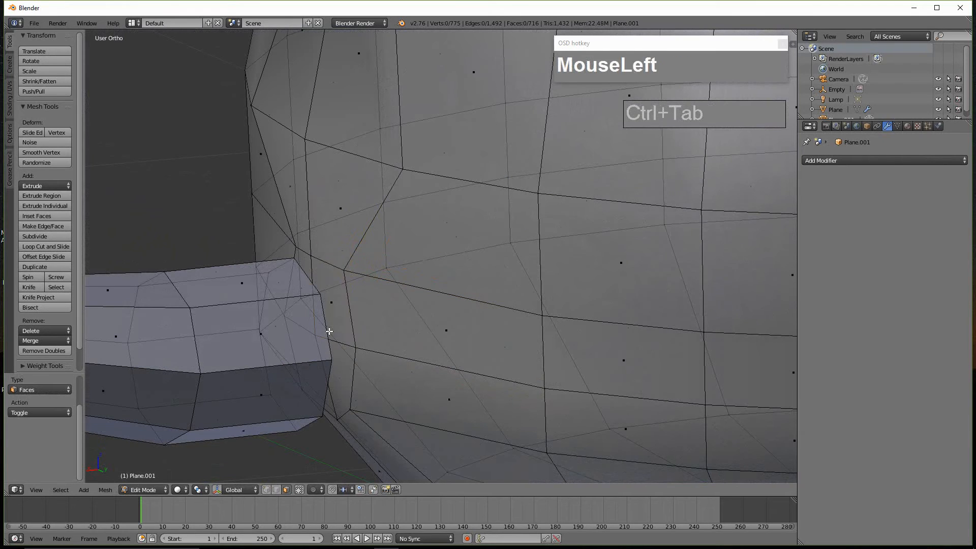
pyautogui.rightClick(332, 304)
pyautogui.keyDown('shift'); pyautogui.rightClick(339, 373); pyautogui.keyUp('shift')
pyautogui.keyDown('shift'); pyautogui.rightClick(307, 366); pyautogui.keyUp('shift')
pyautogui.keyDown('shift'); pyautogui.rightClick(305, 306); pyautogui.keyUp('shift')
pyautogui.moveTo(305, 306); pyautogui.dragTo(389, 331, button='middle')
pyautogui.scroll(-1, 316, 357)
pyautogui.moveTo(316, 357); pyautogui.dragTo(446, 381, button='middle')
pyautogui.press('x')
pyautogui.click(327, 346)
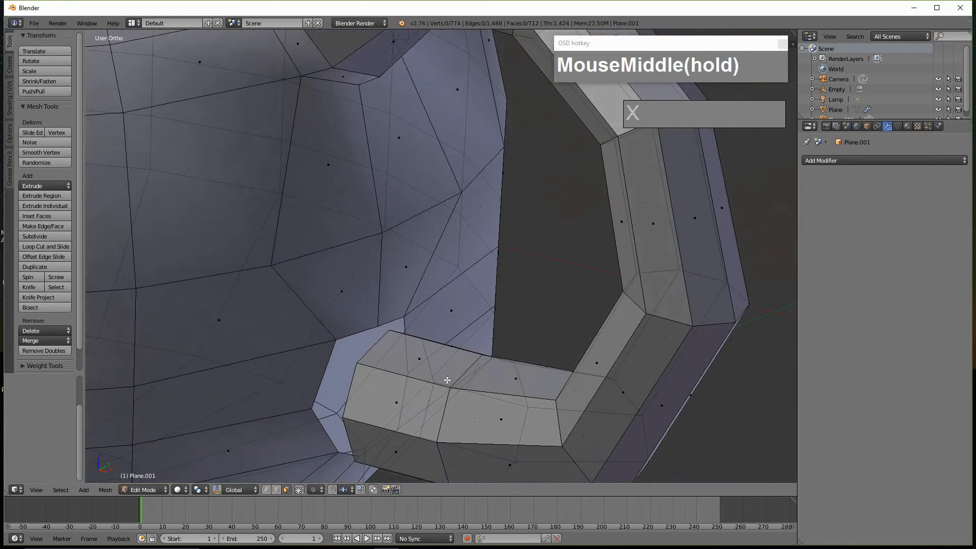
# Step: Select the border loop of the lower body hole together with the open edge loop of the handle's lower end
pyautogui.moveTo(388, 358); pyautogui.dragTo(428, 353, button='middle')
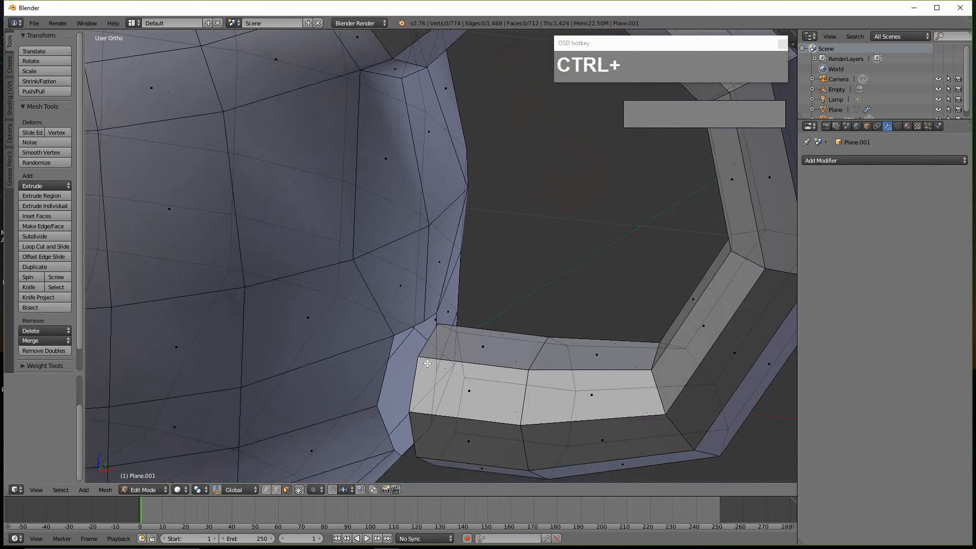
pyautogui.hotkey('ctrl', 'Tab')
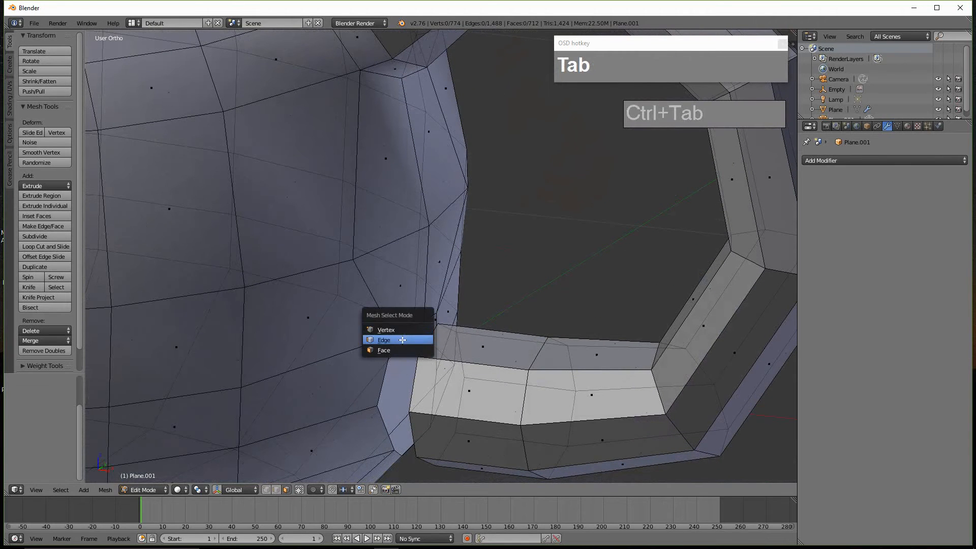
pyautogui.click(402, 339)
pyautogui.keyDown('alt'); pyautogui.rightClick(409, 338); pyautogui.keyUp('alt')
pyautogui.moveTo(407, 342); pyautogui.dragTo(338, 344, button='middle')
pyautogui.keyDown('alt'); pyautogui.keyDown('shift'); pyautogui.rightClick(462, 337); pyautogui.keyUp('shift'); pyautogui.keyUp('alt')
pyautogui.scroll(2, 340, 359)
pyautogui.scroll(-2, 324, 365)
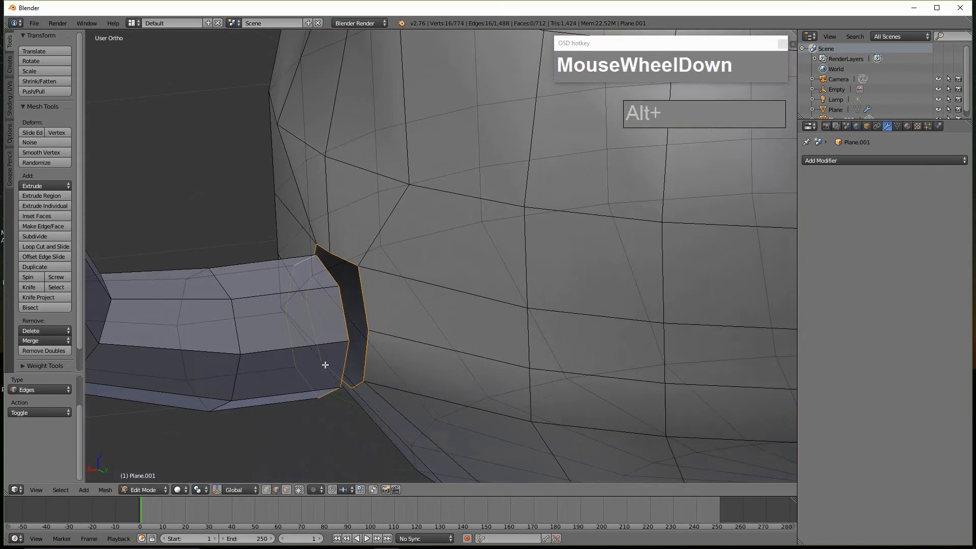
# Step: Bridge the lower body hole to the open end of the handle with LoopTools Bridge
pyautogui.press('w')
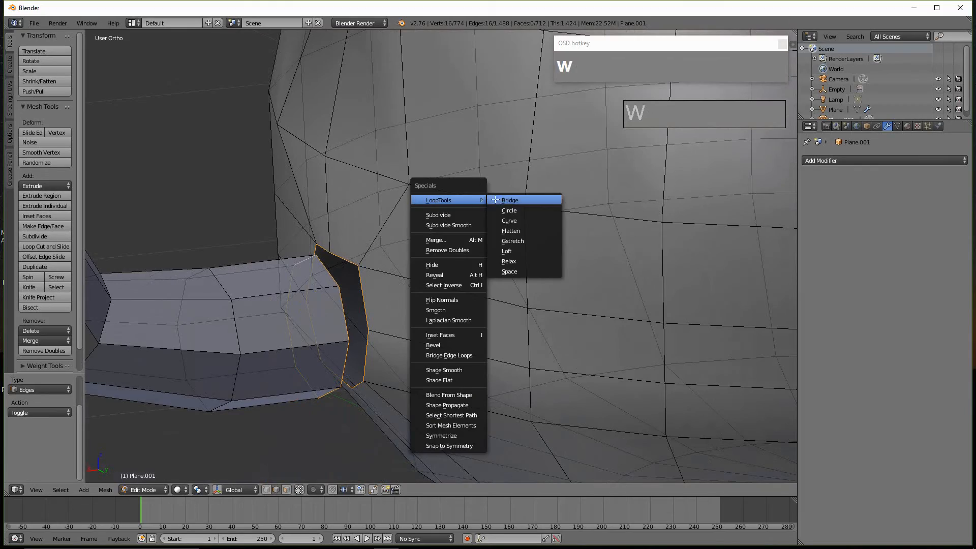
pyautogui.click(509, 202)
pyautogui.moveTo(445, 277); pyautogui.dragTo(544, 284, button='middle')
pyautogui.scroll(-4, 398, 296)
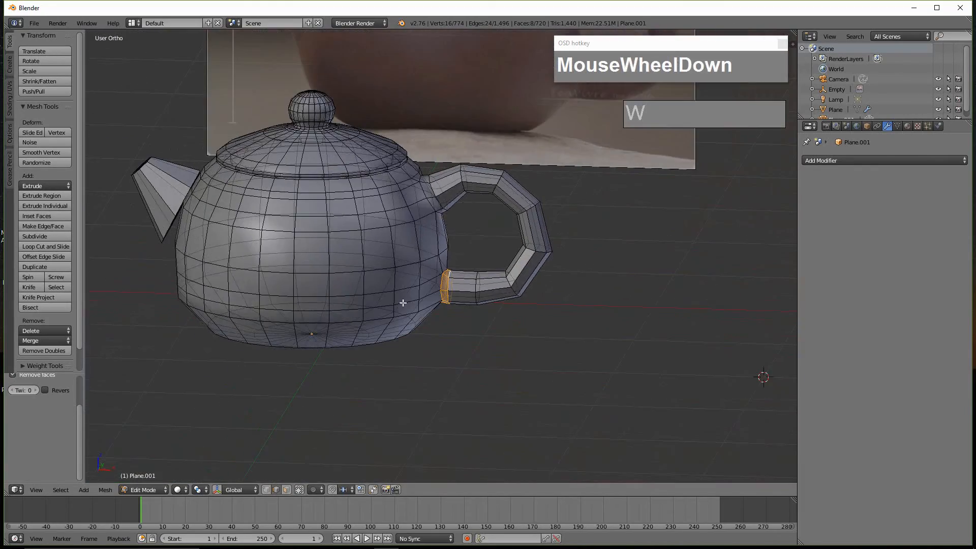
# Step: Slide the middle body vertex behind the top of the spout's base up to meet the spout's upper rim
pyautogui.keyDown('shift'); pyautogui.moveTo(340, 292); pyautogui.dragTo(466, 316, button='middle'); pyautogui.keyUp('shift')
pyautogui.scroll(2, 422, 284)
pyautogui.scroll(2, 484, 307)
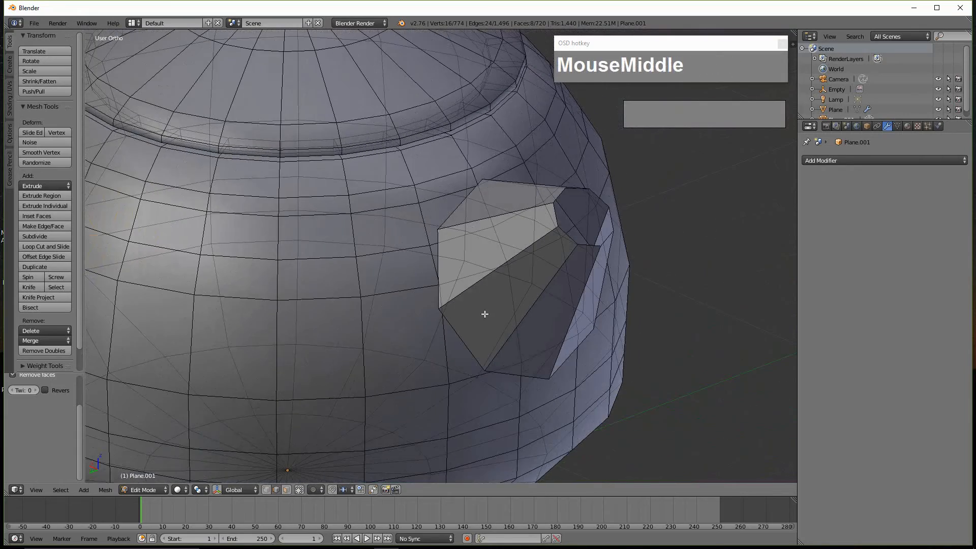
pyautogui.moveTo(475, 318); pyautogui.dragTo(442, 322, button='middle')
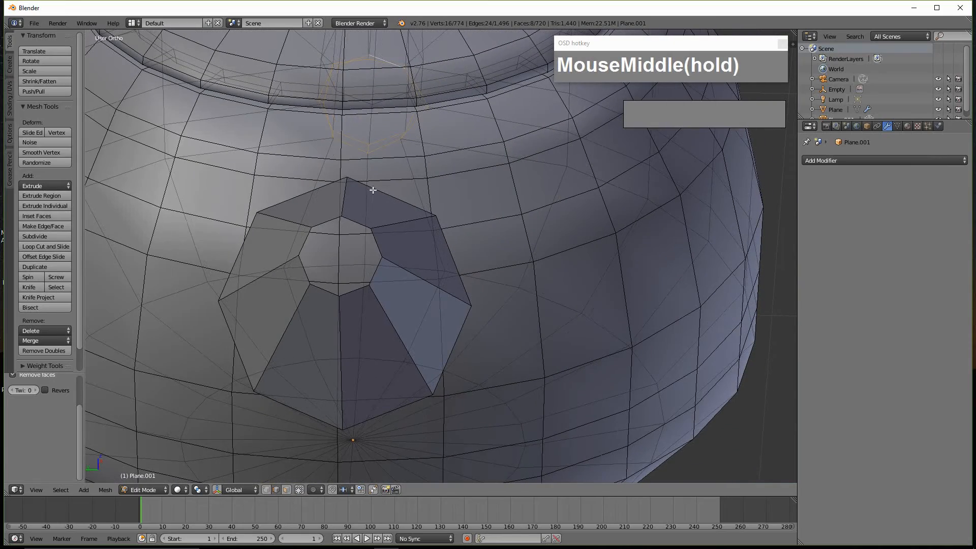
pyautogui.moveTo(468, 223); pyautogui.dragTo(471, 319, button='middle')
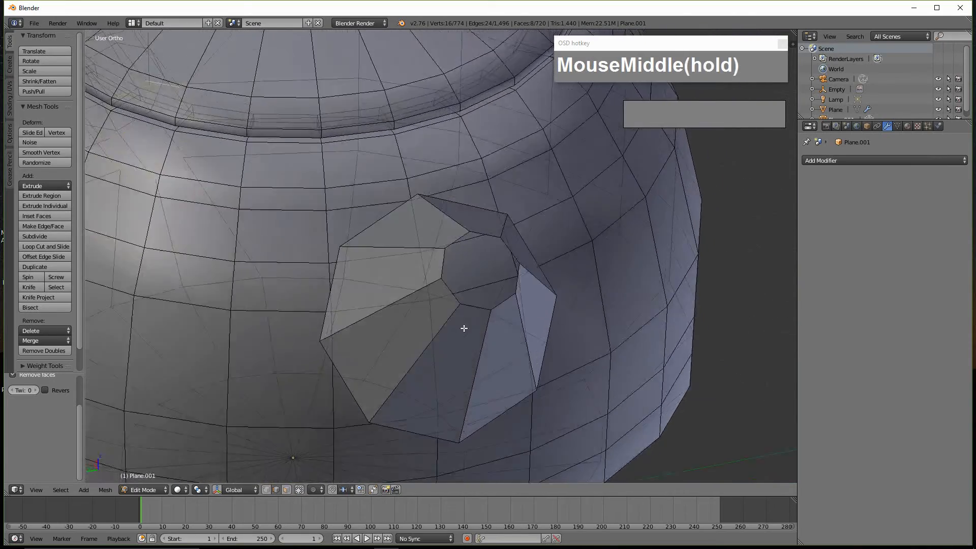
pyautogui.moveTo(469, 318); pyautogui.dragTo(467, 273, button='middle')
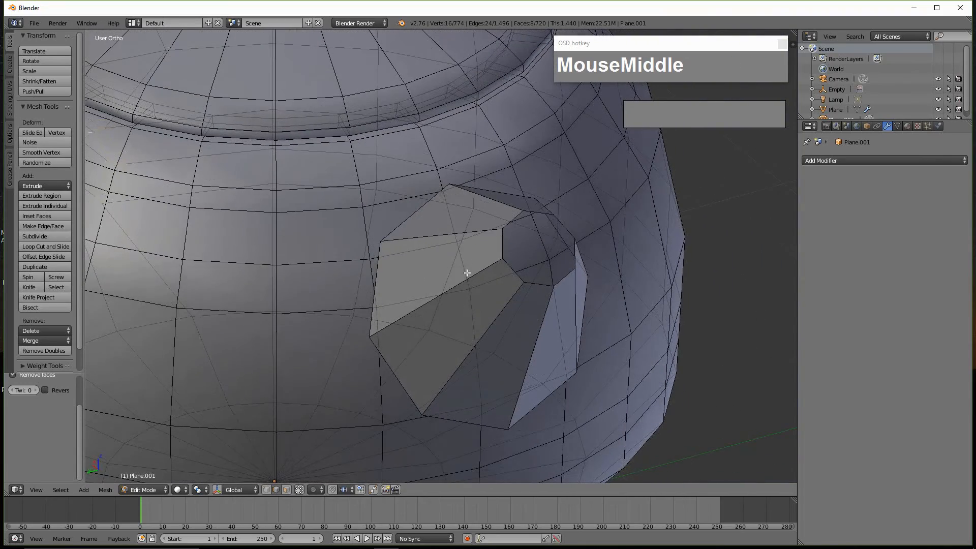
pyautogui.click(450, 247)
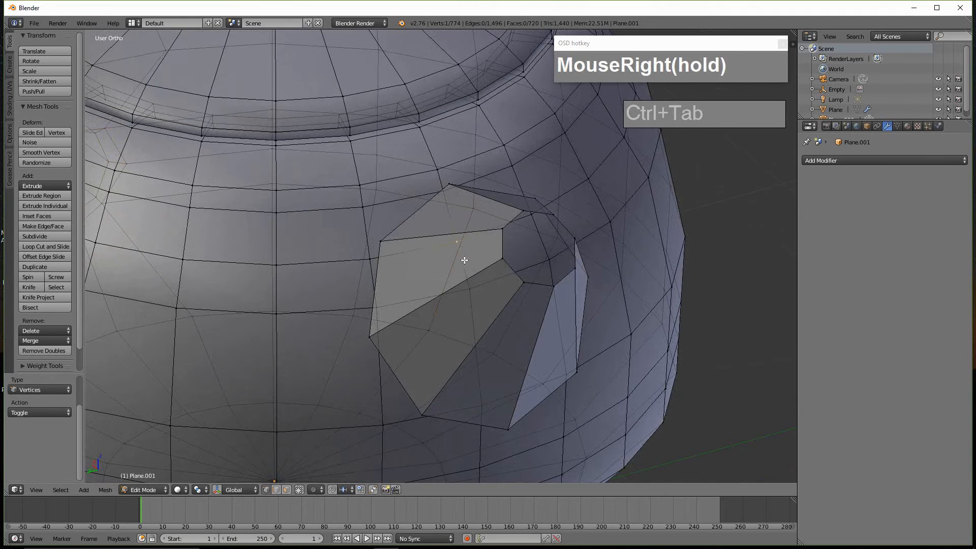
pyautogui.moveTo(464, 260); pyautogui.dragTo(479, 256, button='middle')
pyautogui.hotkey('shift', 'v')
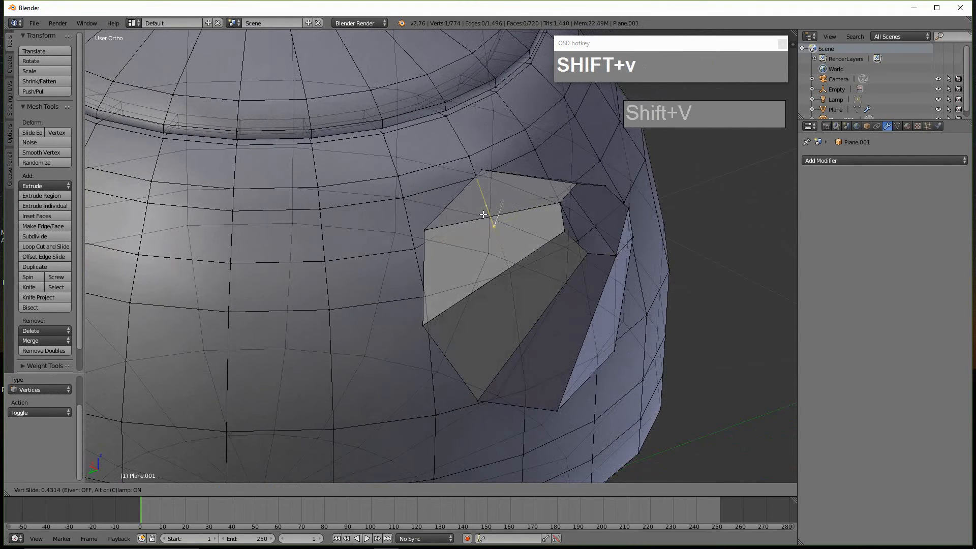
pyautogui.click(475, 196)
# Step: Slide the two upper side body vertices around the spout's base to line up with the rim's upper corners
pyautogui.moveTo(508, 233); pyautogui.dragTo(447, 220, button='middle')
pyautogui.rightClick(438, 204)
pyautogui.hotkey('shift', 'v')
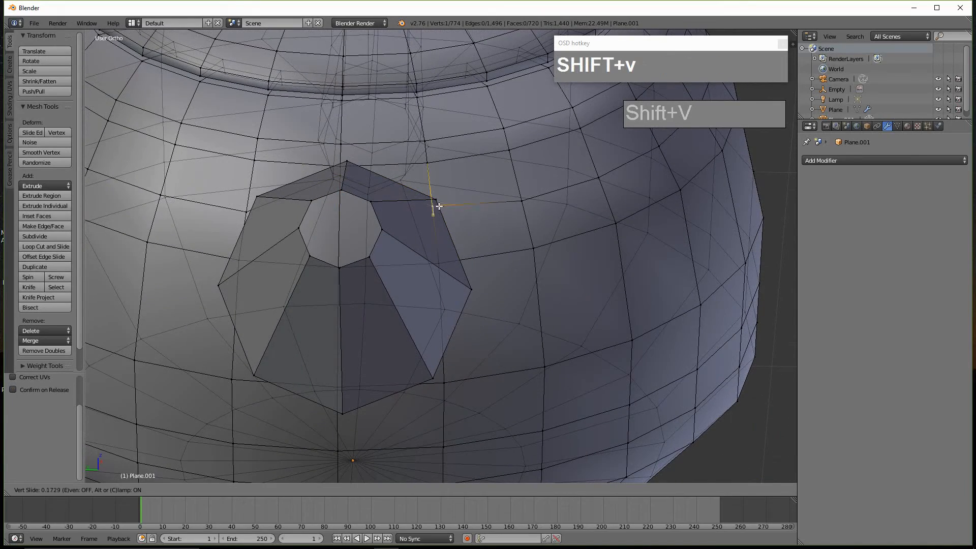
pyautogui.click(455, 204)
pyautogui.hotkey('shift', 'v')
pyautogui.click(252, 197)
# Step: Slide the body vertices on both sides of the spout's base down and outward to match the rim's widest corners
pyautogui.moveTo(339, 313); pyautogui.dragTo(414, 281, button='middle')
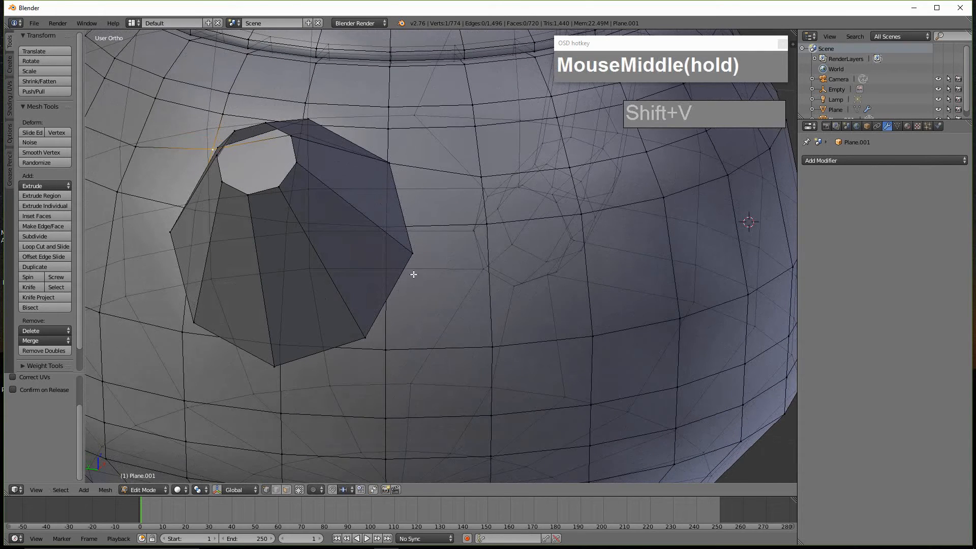
pyautogui.hotkey('shift', 'v')
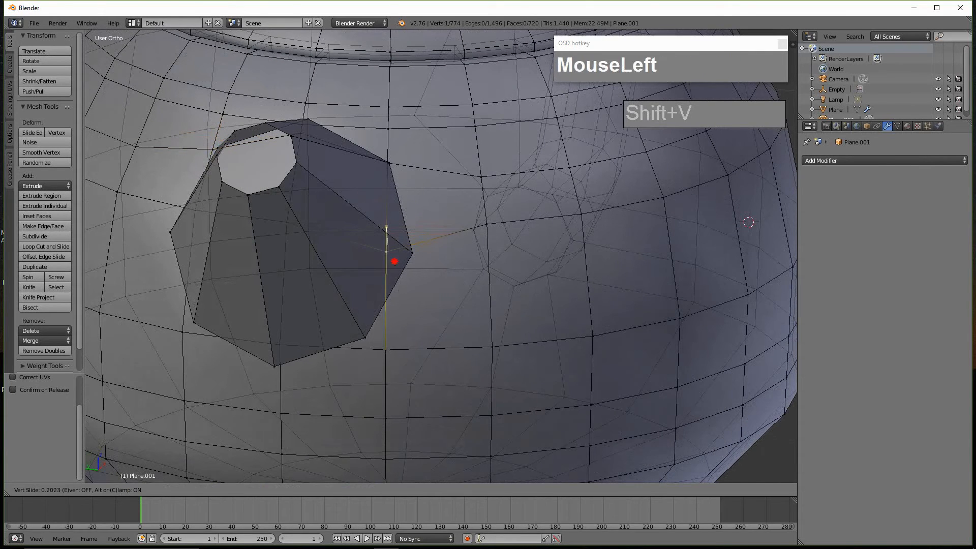
pyautogui.click(411, 262)
pyautogui.hotkey('shift', 'v')
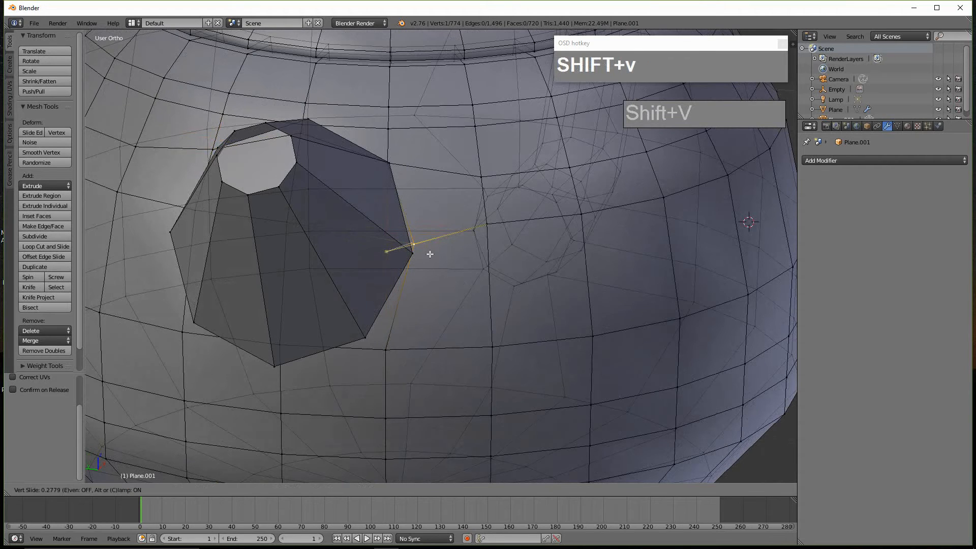
pyautogui.click(431, 260)
pyautogui.moveTo(291, 263); pyautogui.dragTo(335, 265, button='middle')
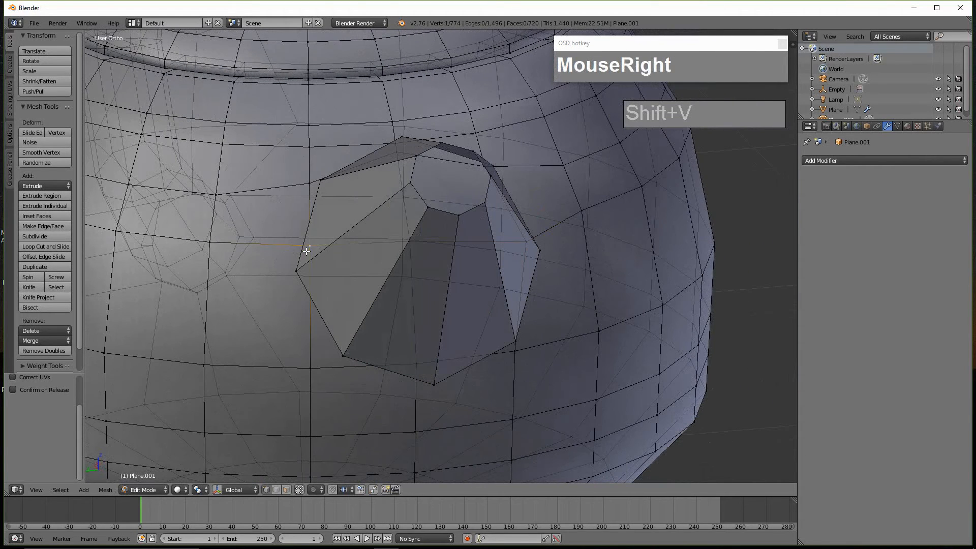
pyautogui.hotkey('shift', 'v')
pyautogui.click(308, 283)
pyautogui.hotkey('shift', 'v')
pyautogui.click(296, 274)
# Step: Slide the bottom and two lower side body vertices around the spout's base to match the lower rim
pyautogui.moveTo(375, 302); pyautogui.dragTo(291, 334, button='middle')
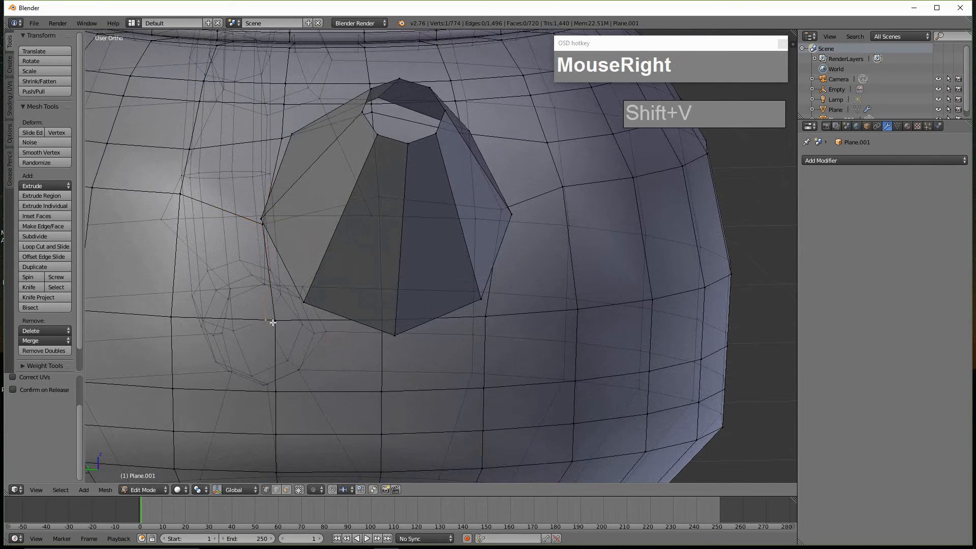
pyautogui.hotkey('shift', 'v')
pyautogui.click(285, 303)
pyautogui.hotkey('shift', 'v')
pyautogui.click(318, 313)
pyautogui.hotkey('shift', 'v')
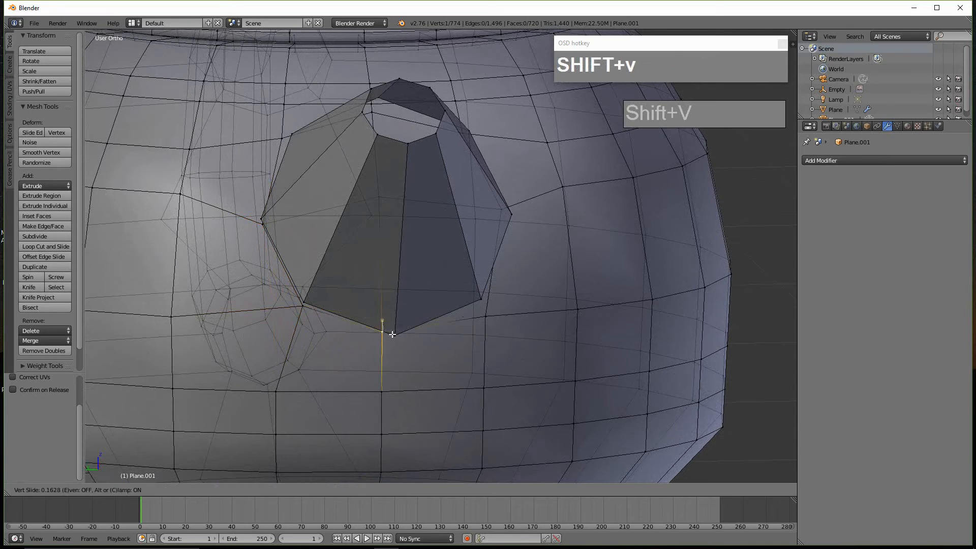
pyautogui.click(393, 345)
pyautogui.moveTo(393, 345); pyautogui.dragTo(422, 323, button='middle')
pyautogui.hotkey('shift', 'v')
pyautogui.click(355, 289)
pyautogui.hotkey('shift', 'v')
pyautogui.click(346, 309)
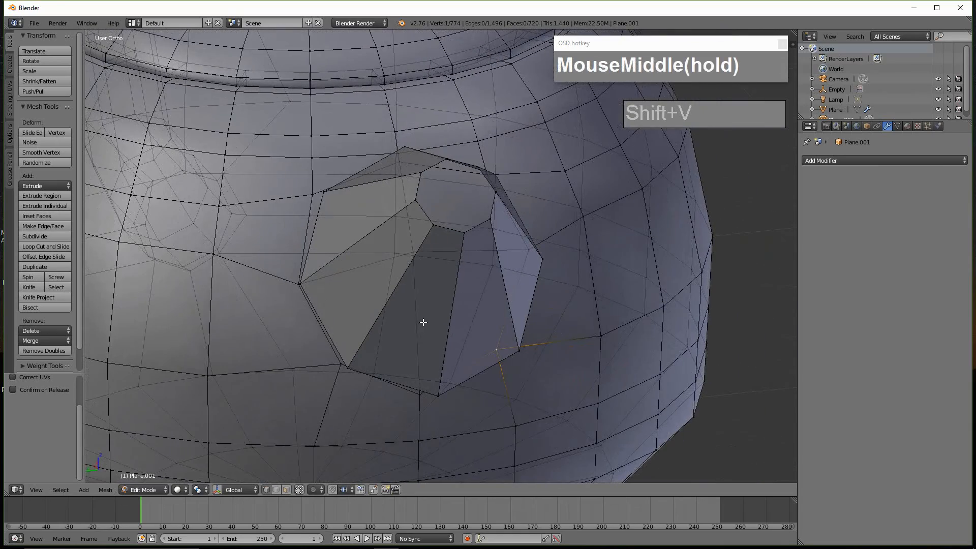
# Step: Delete the four body faces enclosed by the spout's base to open a hole in the body
pyautogui.hotkey('ctrl', 'Tab')
pyautogui.click(419, 342)
pyautogui.moveTo(426, 321); pyautogui.dragTo(357, 262, button='middle')
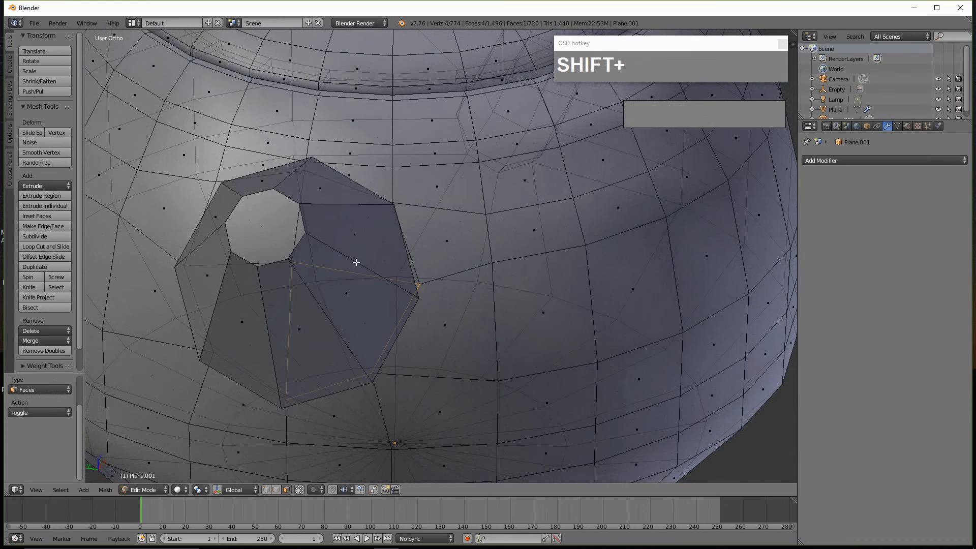
pyautogui.moveTo(275, 246); pyautogui.dragTo(148, 252, button='middle')
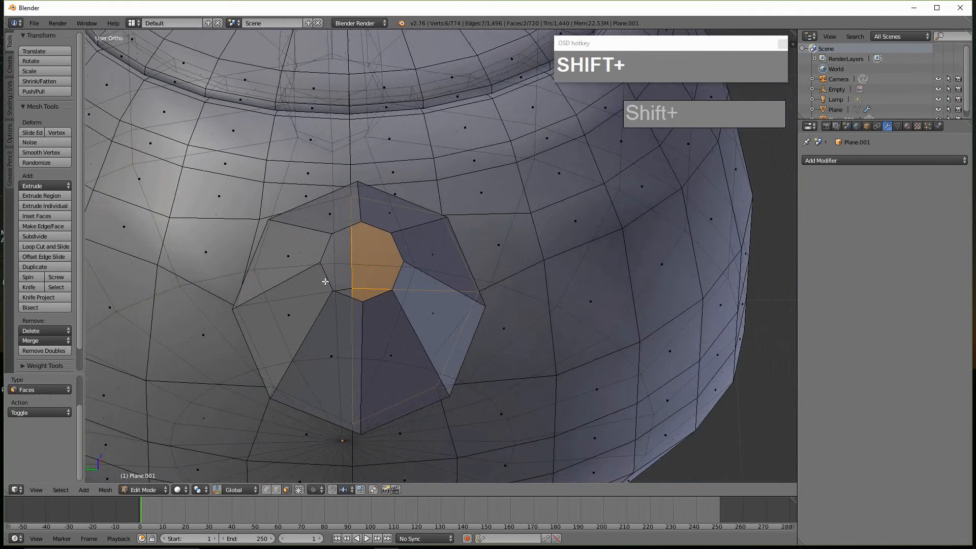
pyautogui.moveTo(326, 281); pyautogui.dragTo(305, 260, button='middle')
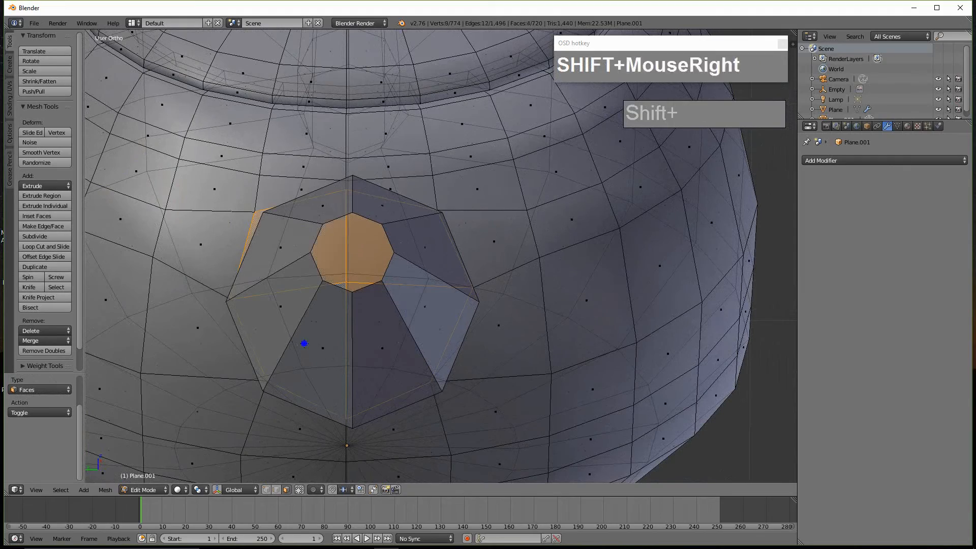
pyautogui.moveTo(308, 350); pyautogui.dragTo(472, 314, button='middle')
pyautogui.press('x')
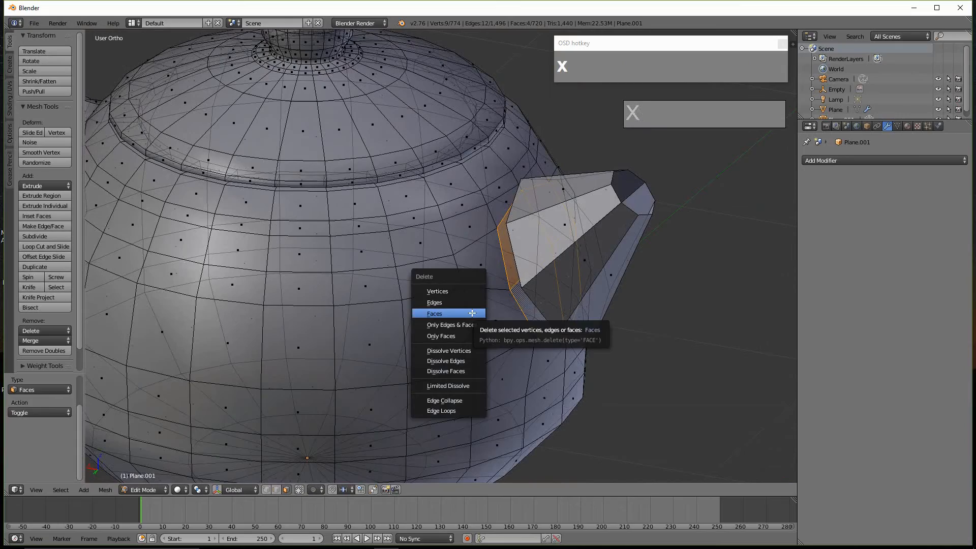
pyautogui.click(473, 313)
# Step: Slide the top vertex of the spout hole's border along its edge to fit the top of the spout's rim
pyautogui.moveTo(485, 318); pyautogui.dragTo(405, 338, button='middle')
pyautogui.scroll(2, 355, 305)
pyautogui.keyDown('shift'); pyautogui.moveTo(355, 305); pyautogui.dragTo(529, 316, button='middle'); pyautogui.keyUp('shift')
pyautogui.scroll(2, 529, 315)
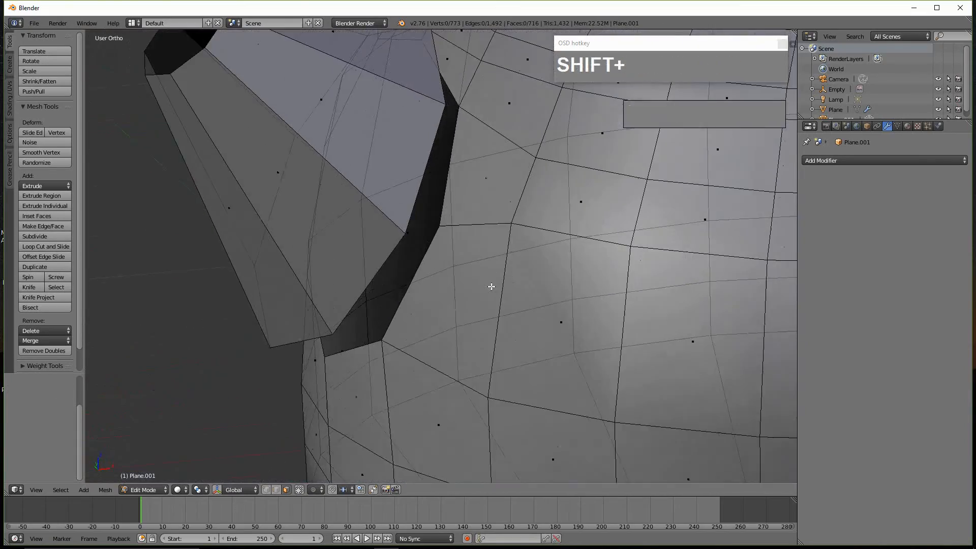
pyautogui.keyDown('shift'); pyautogui.moveTo(482, 229); pyautogui.dragTo(563, 368, button='middle'); pyautogui.keyUp('shift')
pyautogui.scroll(1, 527, 261)
pyautogui.keyDown('shift'); pyautogui.moveTo(528, 261); pyautogui.dragTo(533, 304, button='middle'); pyautogui.keyUp('shift')
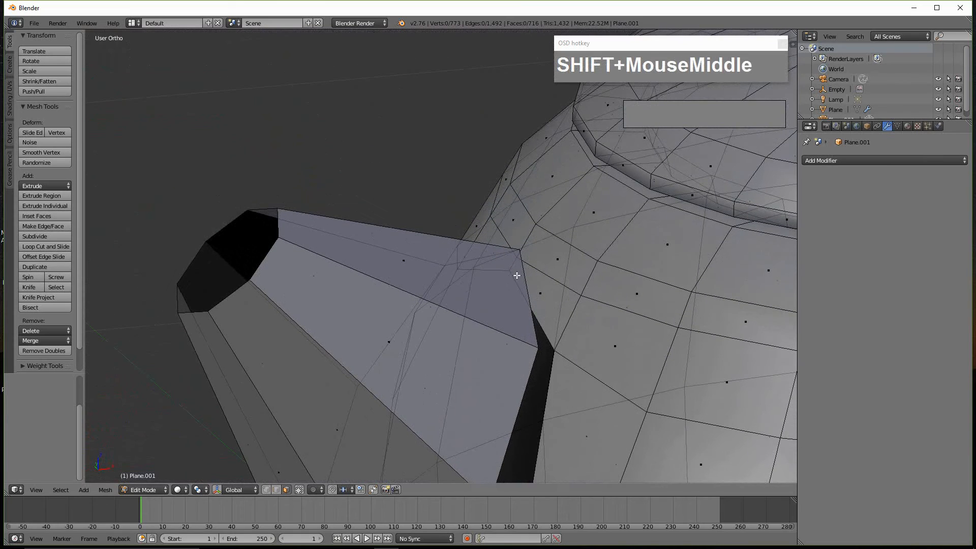
pyautogui.scroll(1, 514, 291)
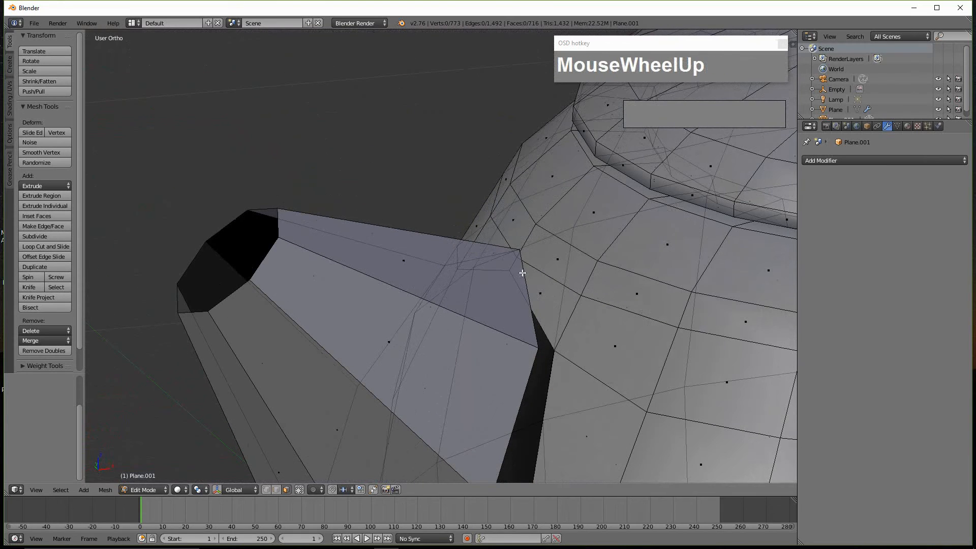
pyautogui.hotkey('ctrl', 'Tab')
pyautogui.click(509, 262)
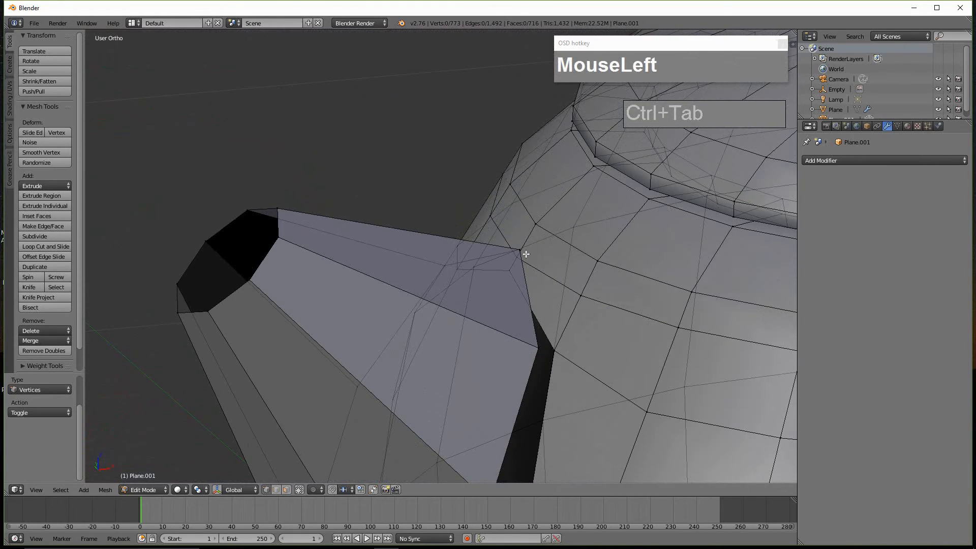
pyautogui.hotkey('shift', 'v')
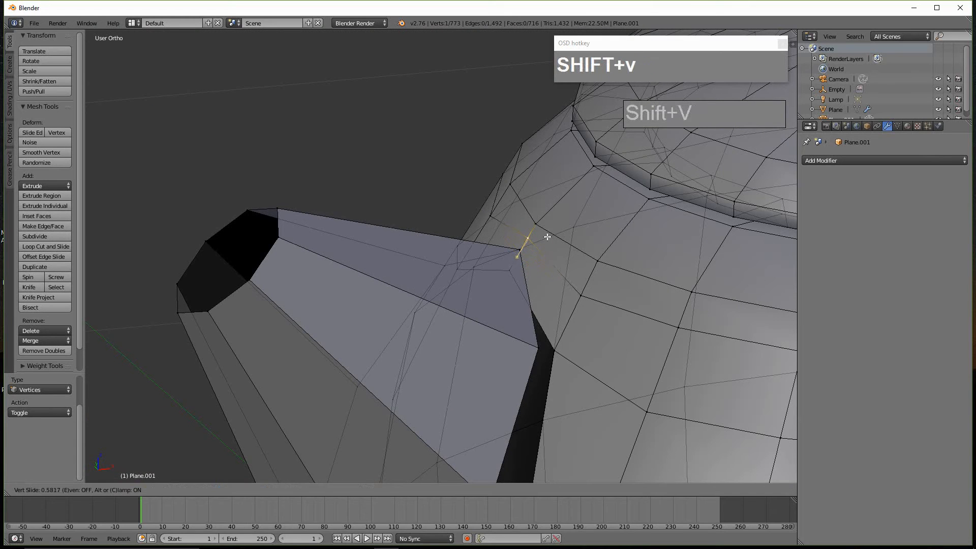
pyautogui.rightClick(512, 265)
pyautogui.hotkey('shift', 'v')
pyautogui.click(528, 246)
# Step: Select the spout hole's border and the spout's open base loop and join them with LoopTools Bridge
pyautogui.moveTo(525, 261); pyautogui.dragTo(522, 313, button='middle')
pyautogui.hotkey('ctrl', 'Tab')
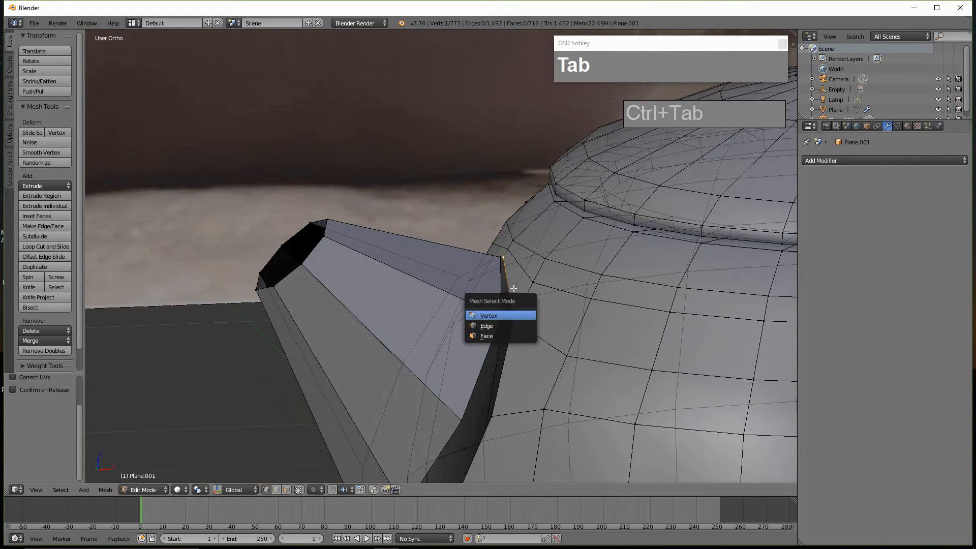
pyautogui.click(501, 325)
pyautogui.moveTo(509, 367); pyautogui.dragTo(507, 402, button='middle')
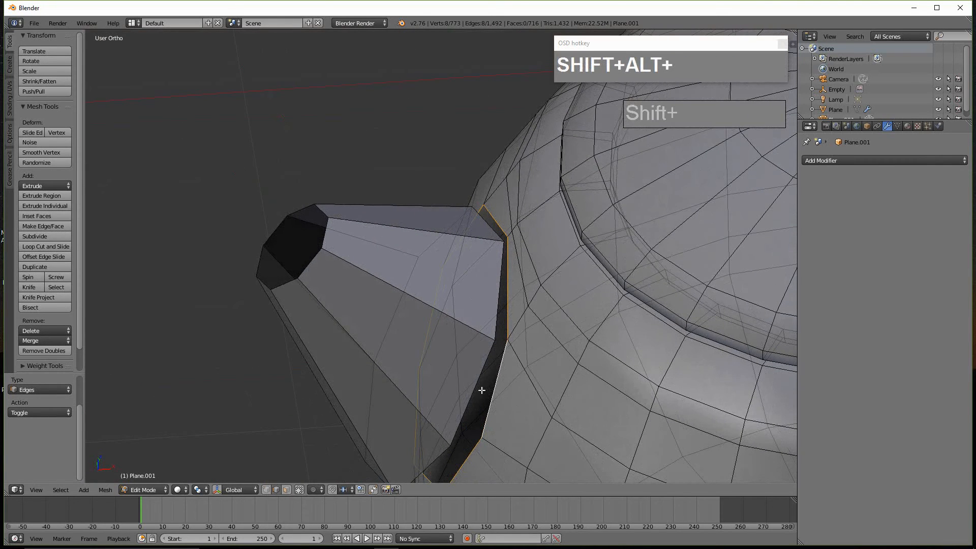
pyautogui.scroll(-5, 475, 384)
pyautogui.moveTo(490, 387); pyautogui.dragTo(507, 361, button='middle')
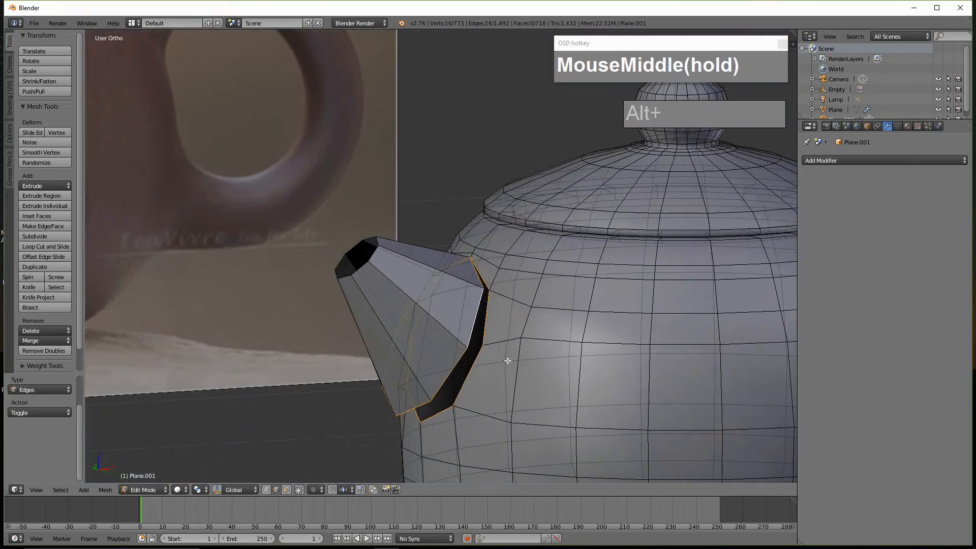
pyautogui.press('w')
pyautogui.moveTo(574, 169)
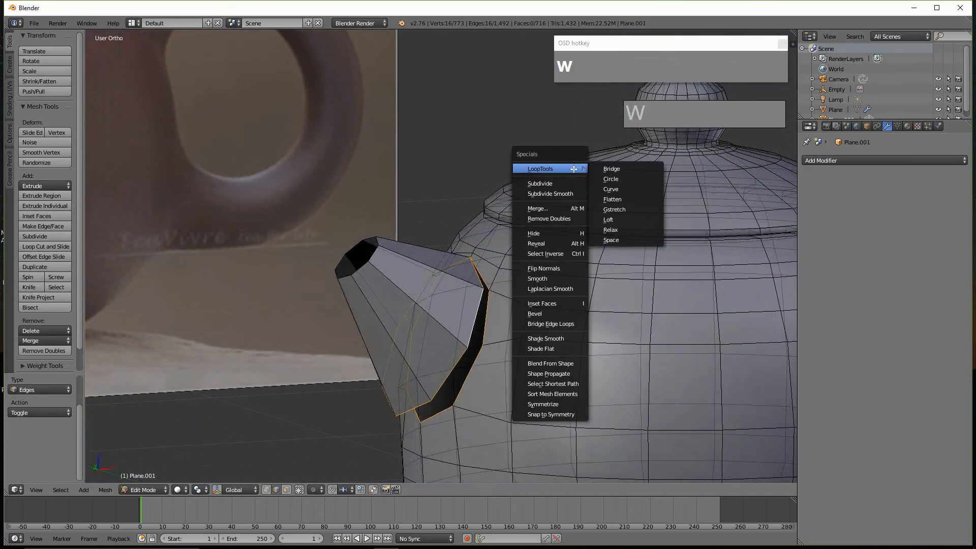
pyautogui.click(604, 169)
# Step: Set the twist of the spout bridge to 1
pyautogui.moveTo(493, 314); pyautogui.dragTo(638, 287, button='middle')
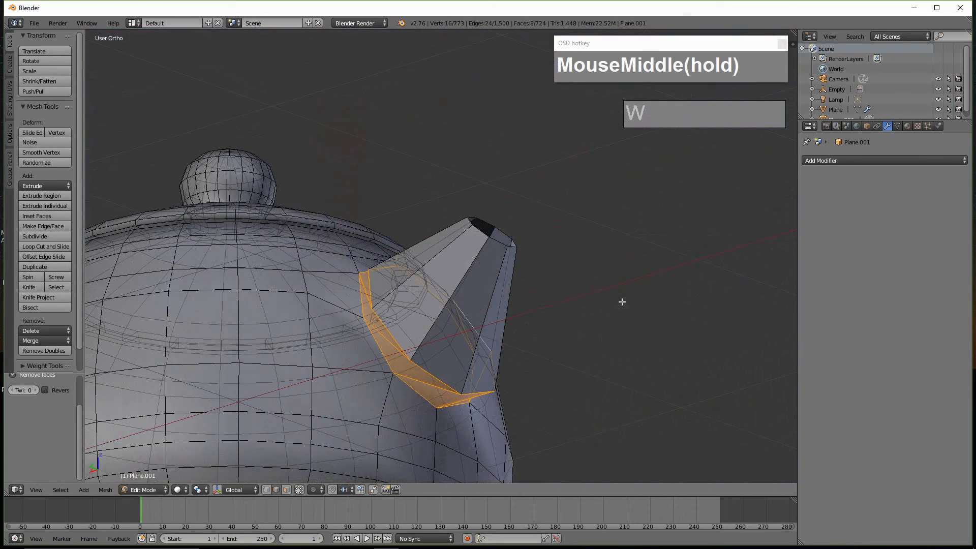
pyautogui.moveTo(273, 389); pyautogui.dragTo(454, 376, button='middle')
pyautogui.scroll(2, 407, 379)
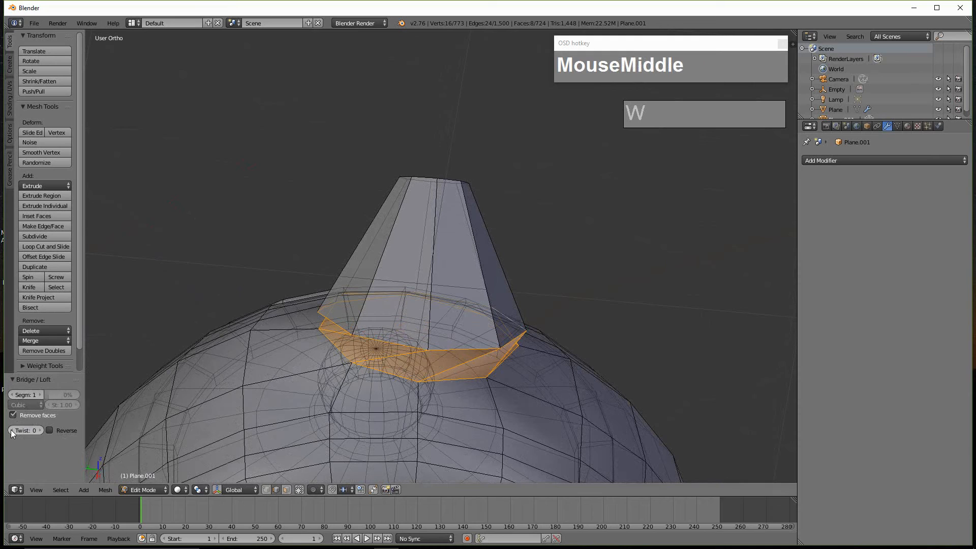
pyautogui.moveTo(24, 430); pyautogui.dragTo(16, 430)
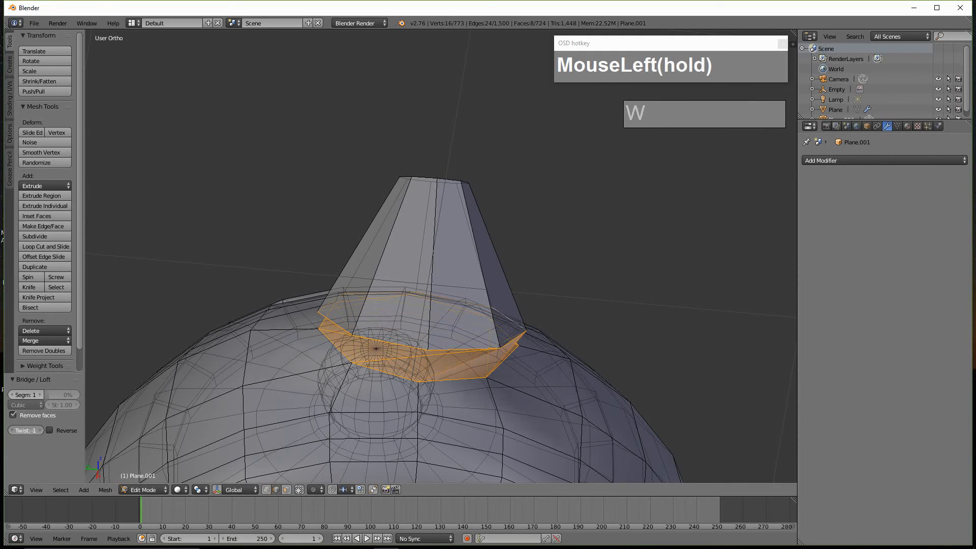
pyautogui.moveTo(410, 390); pyautogui.dragTo(442, 342, button='middle')
pyautogui.scroll(-5, 485, 356)
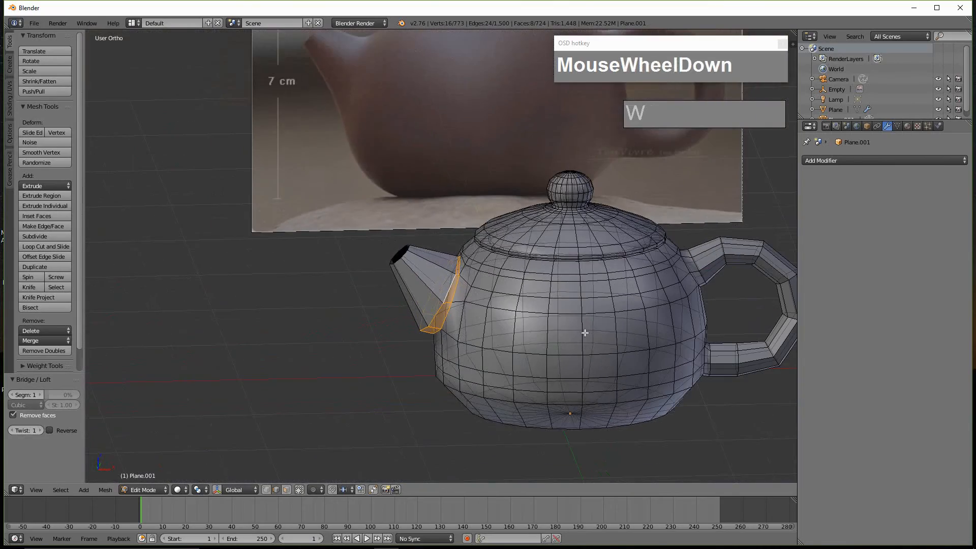
# Step: Return to Object Mode and add a Subdivision Surface modifier at level 3 to the teapot
pyautogui.scroll(-2, 589, 333)
pyautogui.press('Tab')
pyautogui.moveTo(598, 328); pyautogui.dragTo(614, 348, button='middle')
pyautogui.scroll(2, 589, 345)
pyautogui.scroll(2, 581, 348)
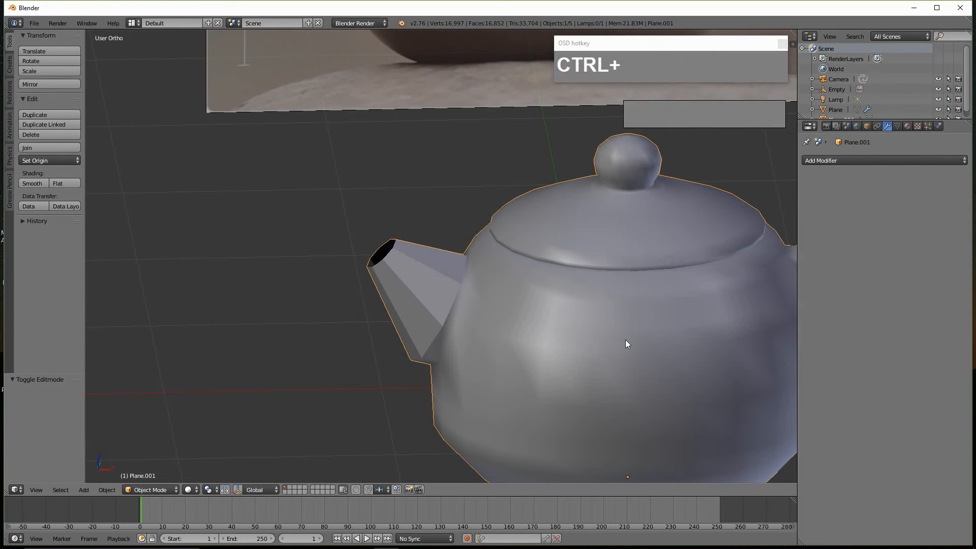
pyautogui.hotkey('ctrl', '3')
pyautogui.scroll(-2, 647, 331)
pyautogui.moveTo(648, 331); pyautogui.dragTo(554, 328, button='middle')
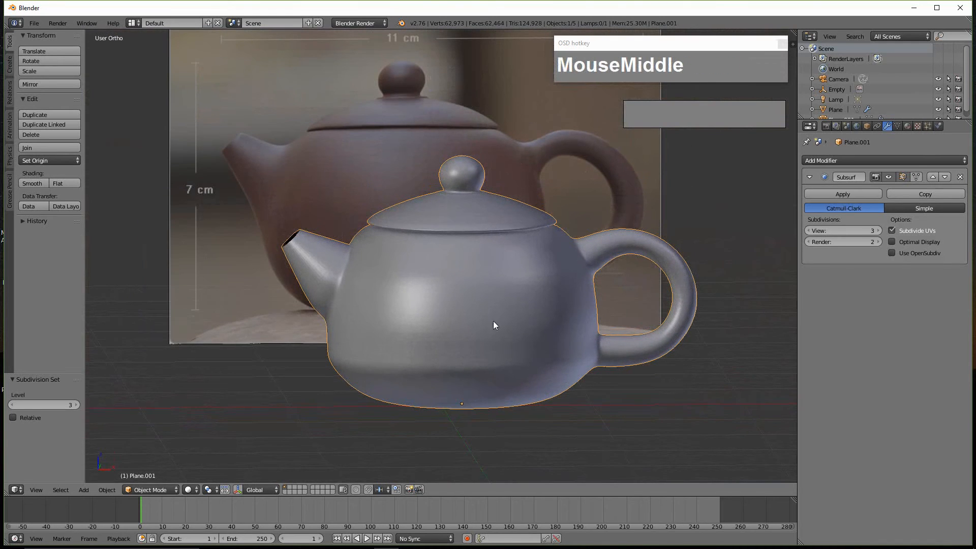
# Step: Set the shading of the whole teapot to smooth
pyautogui.click(35, 183)
pyautogui.moveTo(369, 309); pyautogui.dragTo(461, 310, button='middle')
pyautogui.scroll(2, 486, 325)
pyautogui.scroll(1, 470, 305)
pyautogui.scroll(-3, 477, 289)
# Step: In edge selection mode, dissolve the edge loop running around the upper and lower body and along the handle, and return to Object Mode
pyautogui.press('Tab')
pyautogui.hotkey('ctrl', 'Tab')
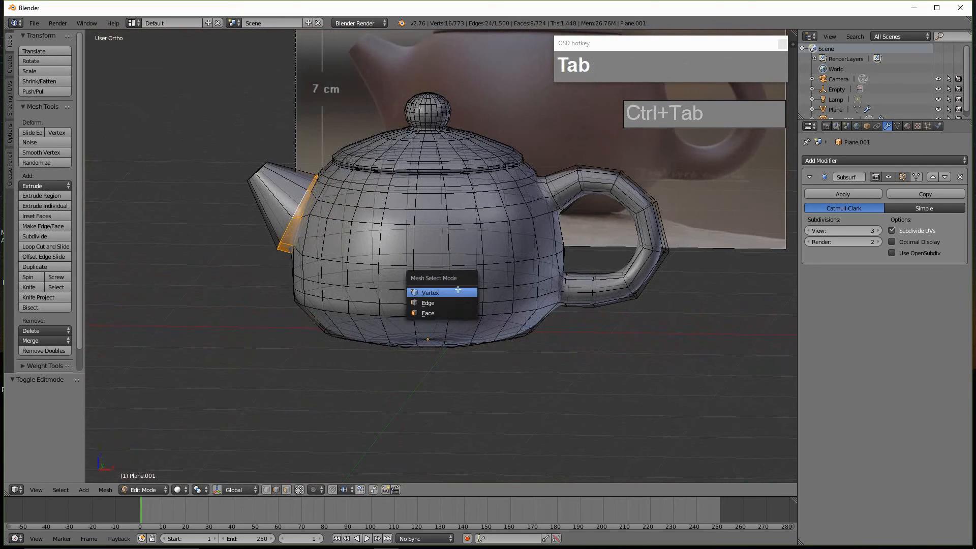
pyautogui.click(450, 302)
pyautogui.moveTo(466, 305)
pyautogui.mouseDown(button='middle')
pyautogui.moveTo(496, 301)
pyautogui.moveTo(529, 324)
pyautogui.moveTo(466, 311)
pyautogui.moveTo(535, 310)
pyautogui.moveTo(645, 202)
pyautogui.moveTo(405, 295)
pyautogui.moveTo(472, 291)
pyautogui.moveTo(398, 290)
pyautogui.moveTo(464, 290)
pyautogui.moveTo(483, 303)
pyautogui.mouseUp(button='middle')
pyautogui.scroll(1, 483, 308)
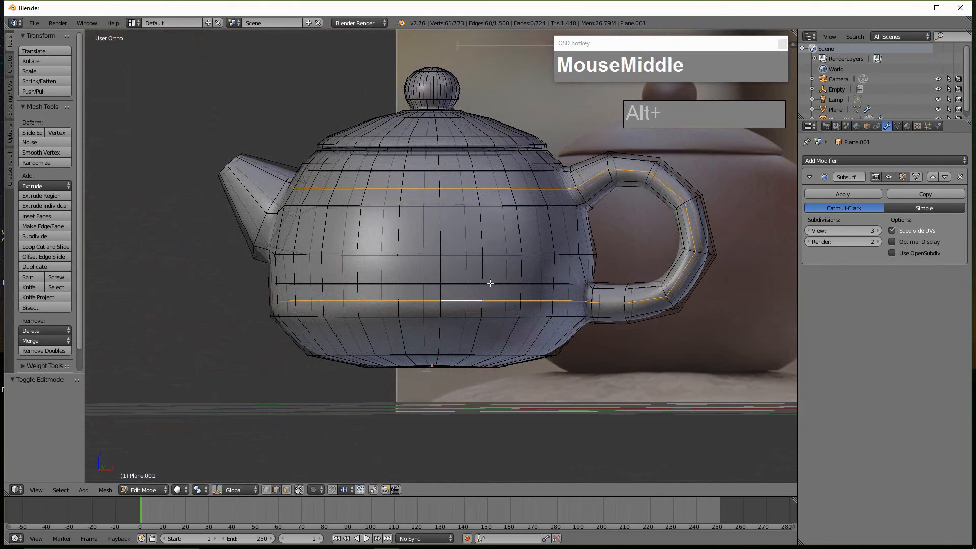
pyautogui.moveTo(643, 270); pyautogui.dragTo(382, 306, button='middle')
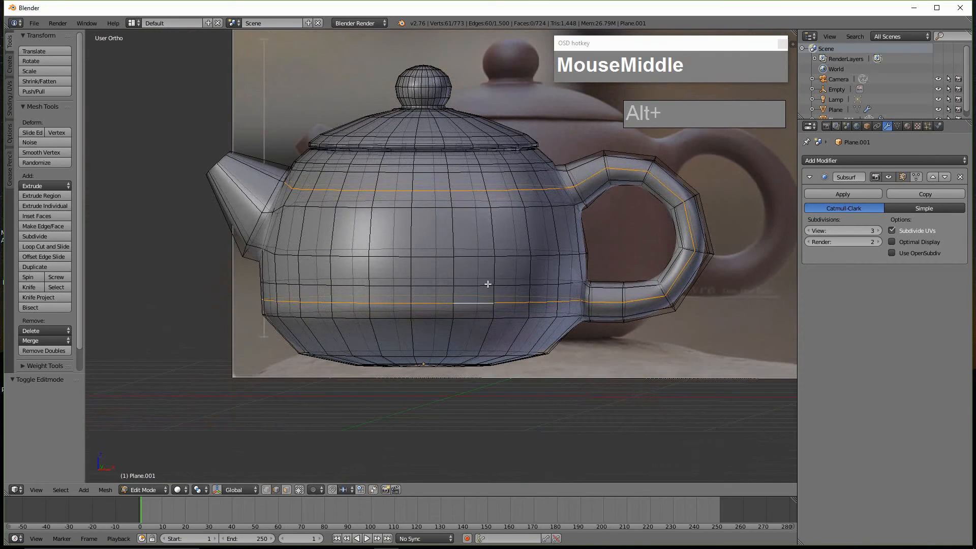
pyautogui.press('x')
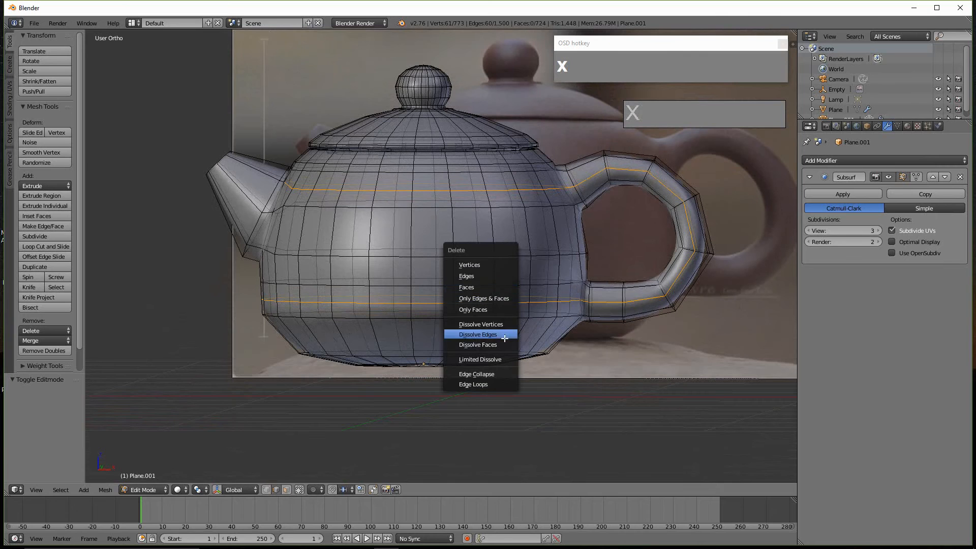
pyautogui.click(502, 336)
pyautogui.moveTo(515, 336)
pyautogui.mouseDown(button='middle')
pyautogui.moveTo(554, 327)
pyautogui.moveTo(510, 332)
pyautogui.moveTo(534, 330)
pyautogui.moveTo(325, 311)
pyautogui.mouseUp(button='middle')
pyautogui.press('Tab')
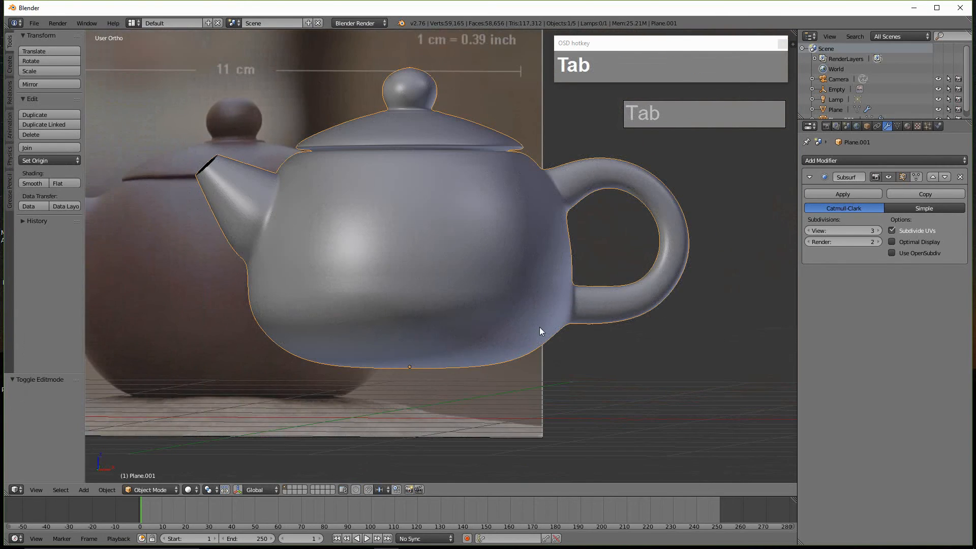
# Step: Dissolve the edge loop around the spout's base and return to Object Mode
pyautogui.scroll(-2, 407, 300)
pyautogui.moveTo(407, 303); pyautogui.dragTo(416, 327, button='middle')
pyautogui.scroll(4, 321, 291)
pyautogui.scroll(-4, 321, 291)
pyautogui.moveTo(321, 291); pyautogui.dragTo(300, 221, button='middle')
pyautogui.press('Tab')
pyautogui.scroll(4, 290, 223)
pyautogui.press('x')
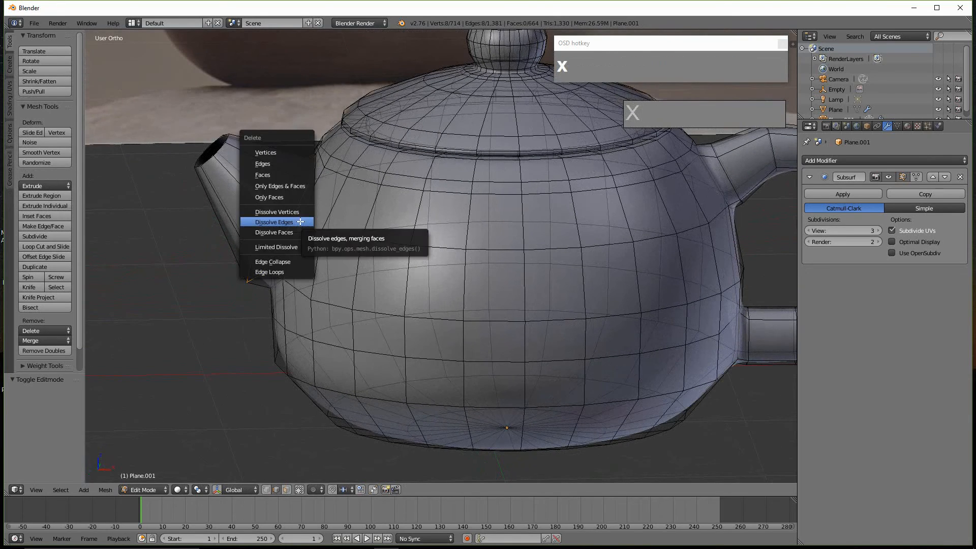
pyautogui.click(302, 222)
pyautogui.press('Tab')
# Step: Select the edge loop where the handle's upper end meets the body and dissolve its edges
pyautogui.moveTo(314, 239); pyautogui.dragTo(312, 207, button='middle')
pyautogui.scroll(-3, 481, 234)
pyautogui.moveTo(480, 232)
pyautogui.mouseDown(button='middle')
pyautogui.moveTo(407, 211)
pyautogui.moveTo(497, 235)
pyautogui.moveTo(478, 240)
pyautogui.mouseUp(button='middle')
pyautogui.scroll(3, 435, 250)
pyautogui.keyDown('shift'); pyautogui.scroll(2, 435, 250); pyautogui.keyUp('shift')
pyautogui.scroll(2, 457, 244)
pyautogui.moveTo(573, 217); pyautogui.dragTo(582, 235, button='middle')
pyautogui.rightClick(567, 230)
pyautogui.press('Tab')
pyautogui.scroll(2, 560, 254)
pyautogui.scroll(1, 544, 254)
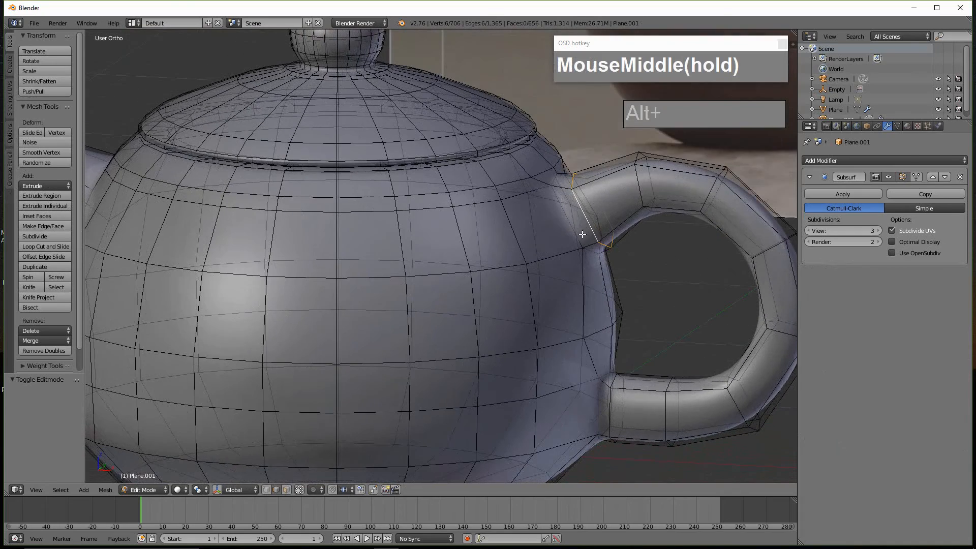
pyautogui.press('x')
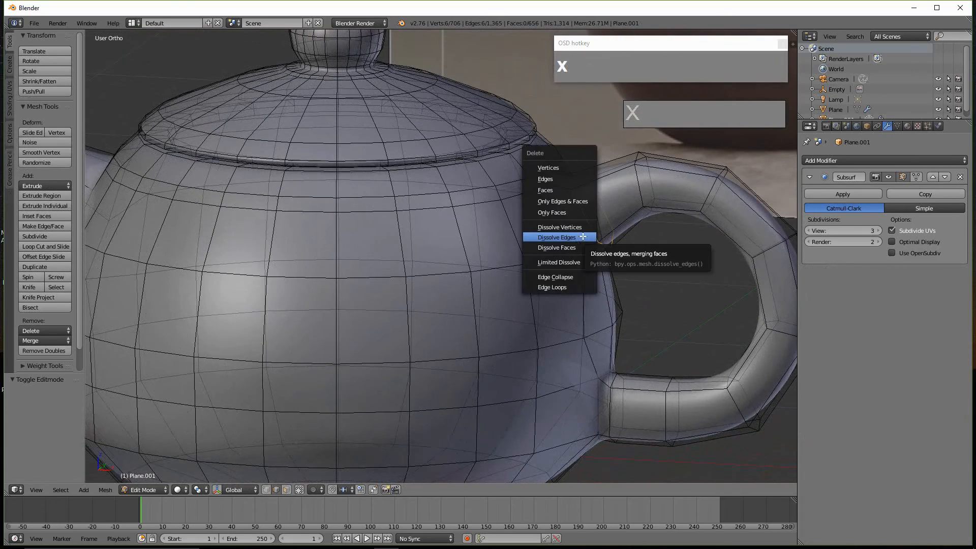
pyautogui.click(583, 236)
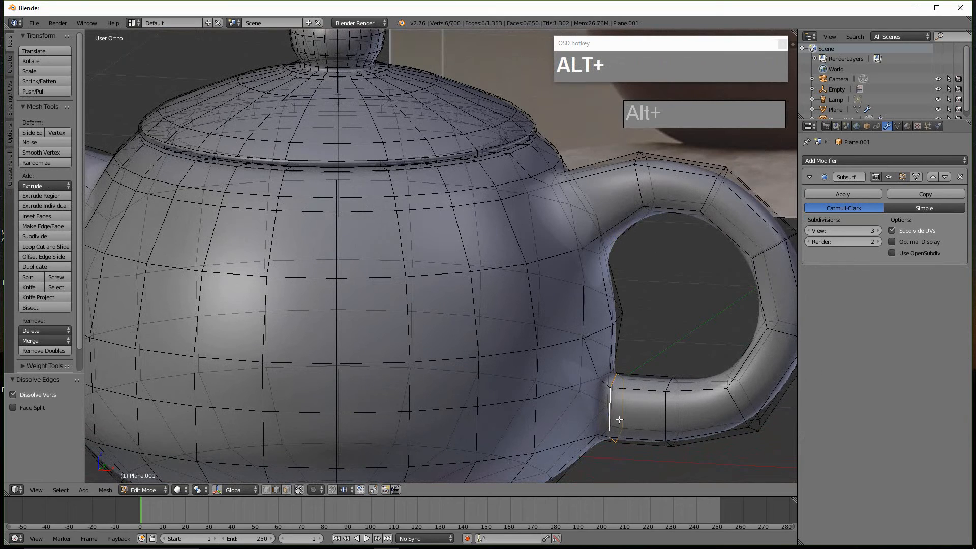
# Step: Dissolve the edge loop at the handle's lower joint with the body and return to Object Mode
pyautogui.press('x')
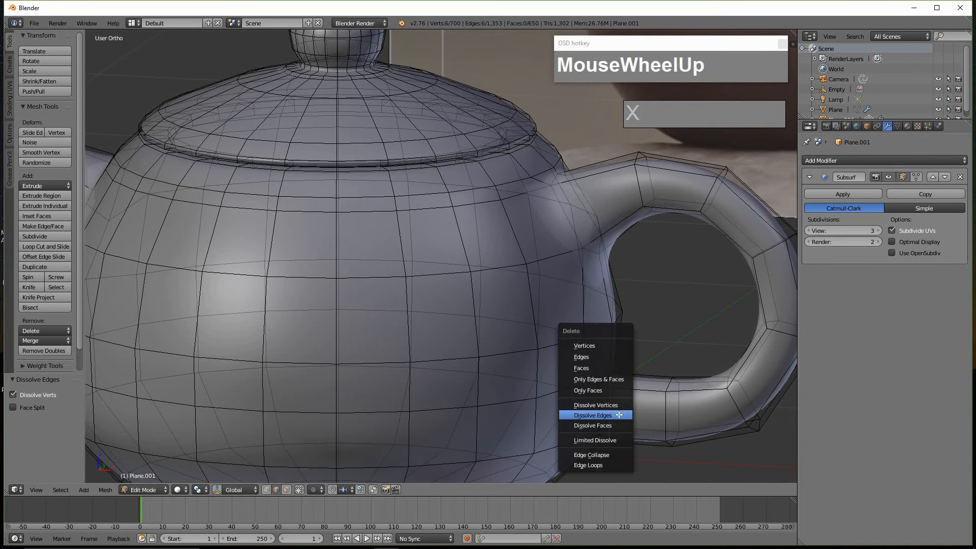
pyautogui.click(619, 415)
pyautogui.scroll(-3, 630, 385)
pyautogui.press('Tab')
pyautogui.moveTo(629, 386); pyautogui.dragTo(501, 322, button='middle')
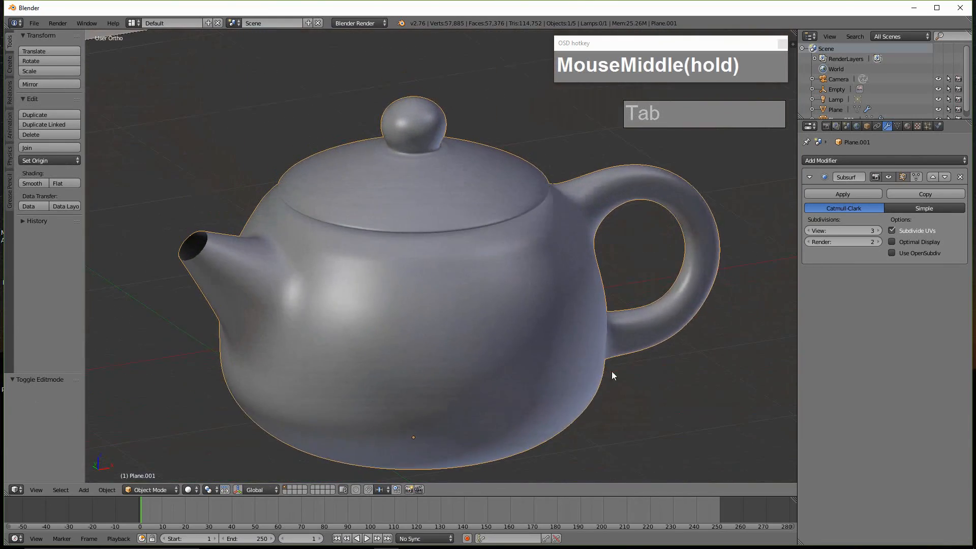
# Step: Select the open edge loop at the spout's tip, extrude it in place and scale it inward to form a thin rim
pyautogui.scroll(2, 457, 348)
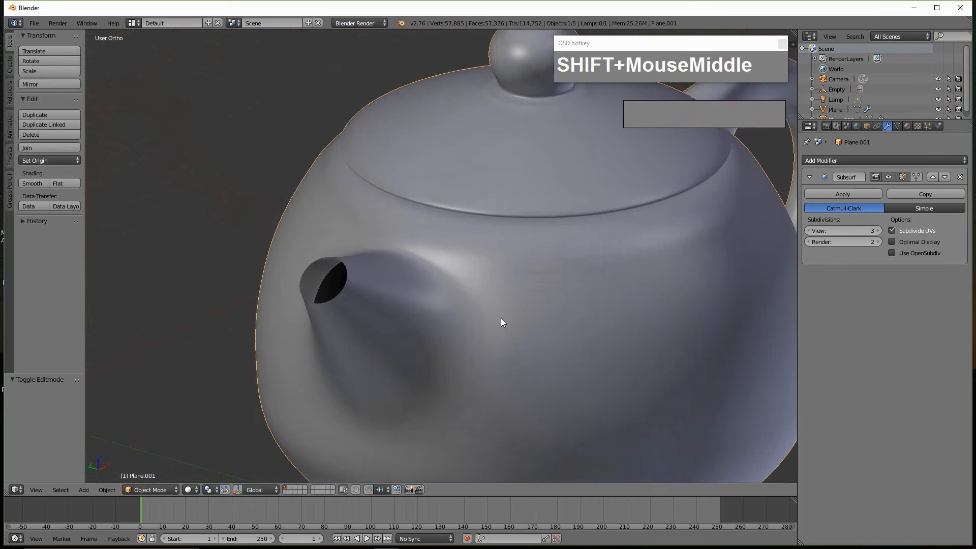
pyautogui.scroll(3, 443, 330)
pyautogui.moveTo(443, 331); pyautogui.dragTo(511, 312, button='middle')
pyautogui.scroll(2, 468, 328)
pyautogui.scroll(-5, 514, 310)
pyautogui.press('Tab')
pyautogui.scroll(6, 468, 323)
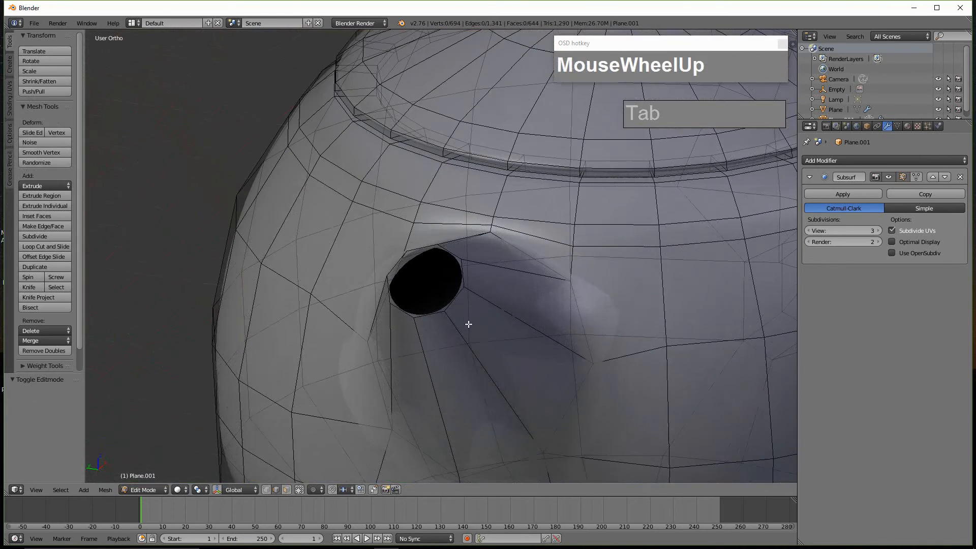
pyautogui.moveTo(470, 315)
pyautogui.keyDown('alt'); pyautogui.mouseDown(button='middle')
pyautogui.moveTo(513, 322)
pyautogui.moveTo(485, 323)
pyautogui.mouseUp(button='middle'); pyautogui.keyUp('alt')
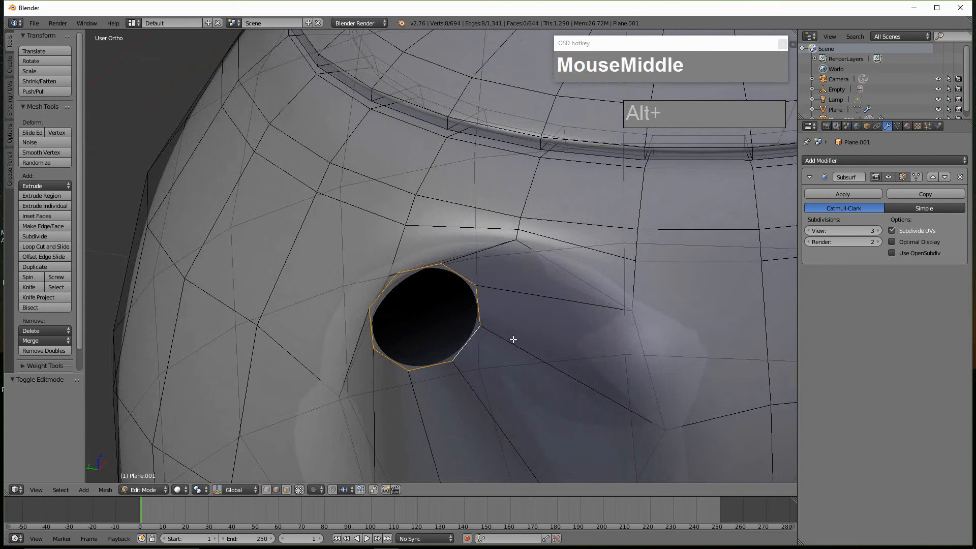
pyautogui.press('e')
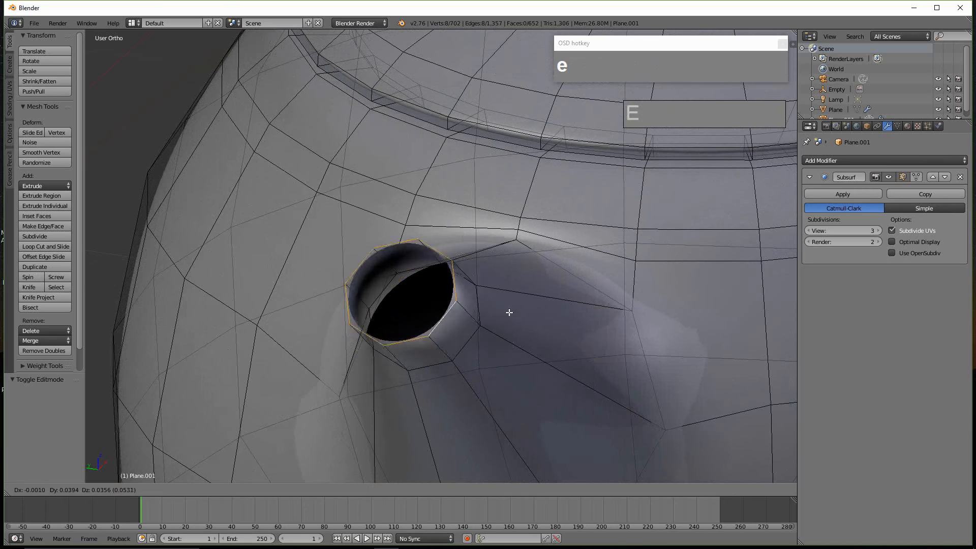
pyautogui.rightClick(543, 282)
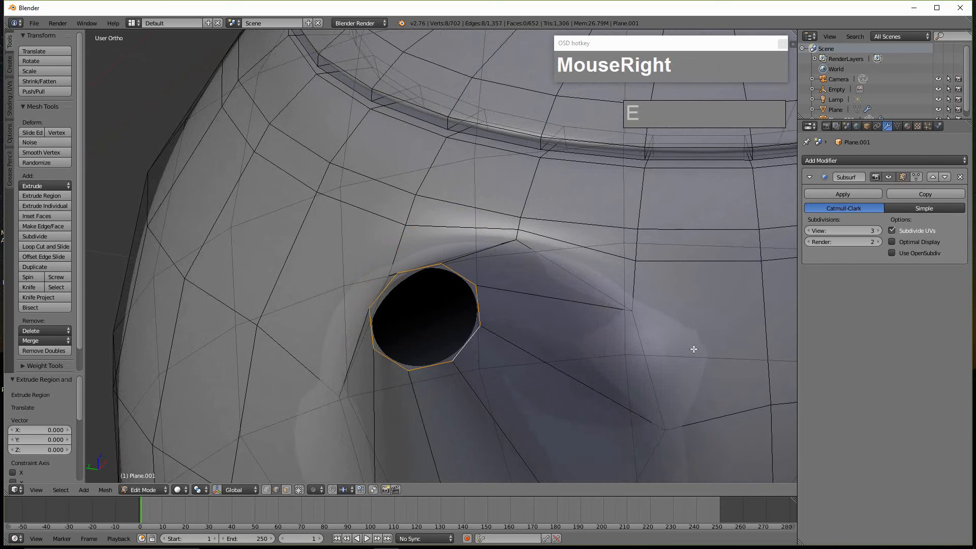
pyautogui.press('s')
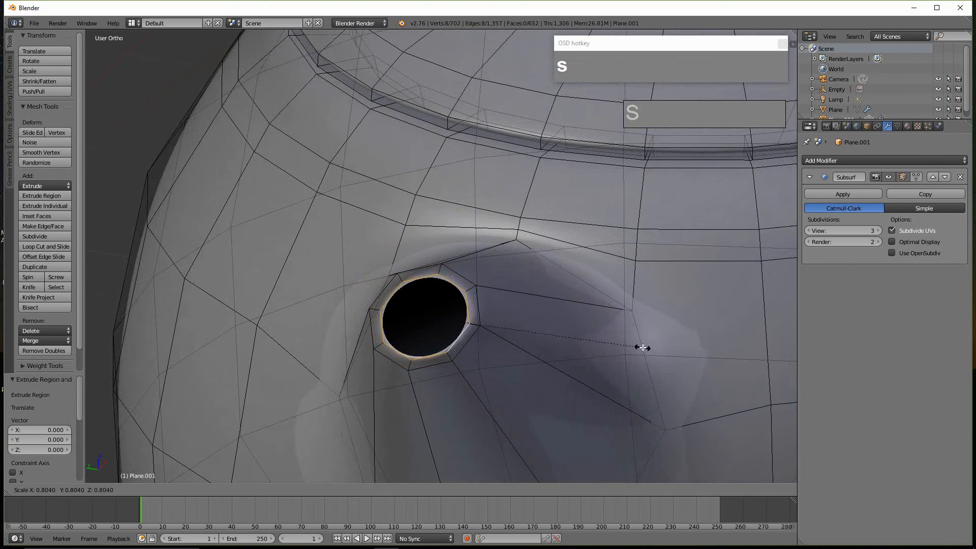
pyautogui.click(666, 348)
pyautogui.moveTo(664, 345); pyautogui.dragTo(566, 349, button='middle')
# Step: Extrude the rim's inner loop again and move it into the spout in front view, by 0.040 in X and -0.036 in Z
pyautogui.press('e')
pyautogui.rightClick(572, 354)
pyautogui.press('KP_1')
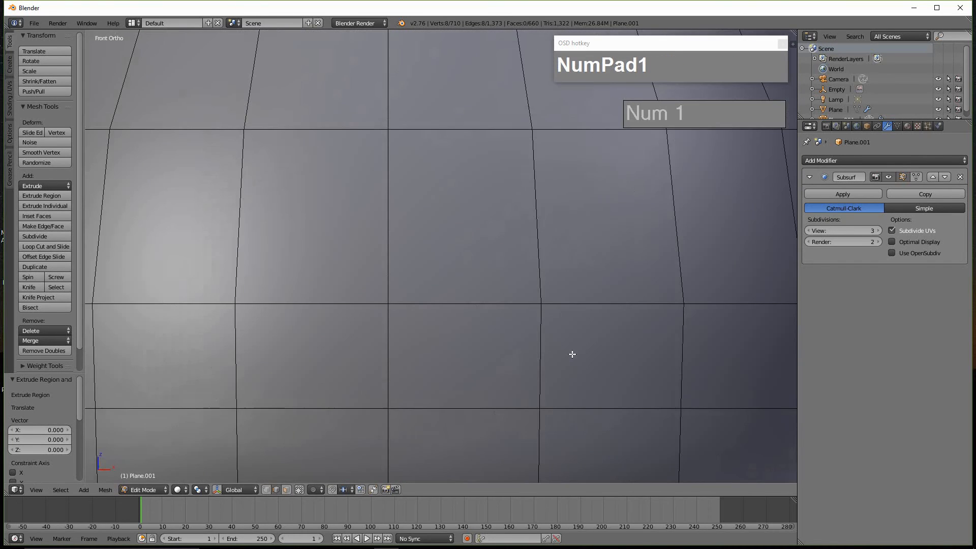
pyautogui.scroll(-3, 571, 353)
pyautogui.keyDown('shift'); pyautogui.scroll(-2, 589, 368); pyautogui.keyUp('shift')
pyautogui.keyDown('shift'); pyautogui.moveTo(501, 349); pyautogui.dragTo(697, 426, button='middle'); pyautogui.keyUp('shift')
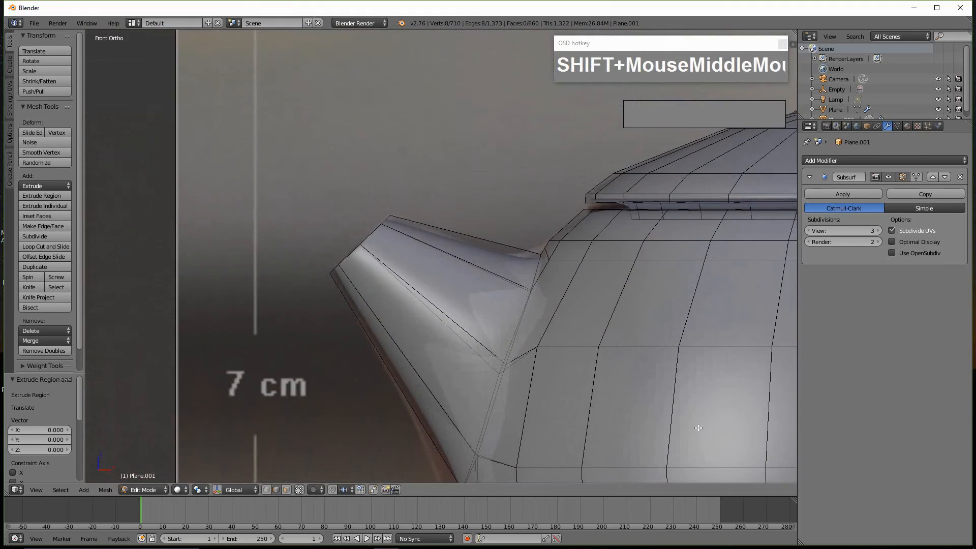
pyautogui.scroll(3, 583, 377)
pyautogui.press('z')
pyautogui.keyDown('shift'); pyautogui.moveTo(492, 327); pyautogui.dragTo(490, 329, button='middle'); pyautogui.keyUp('shift')
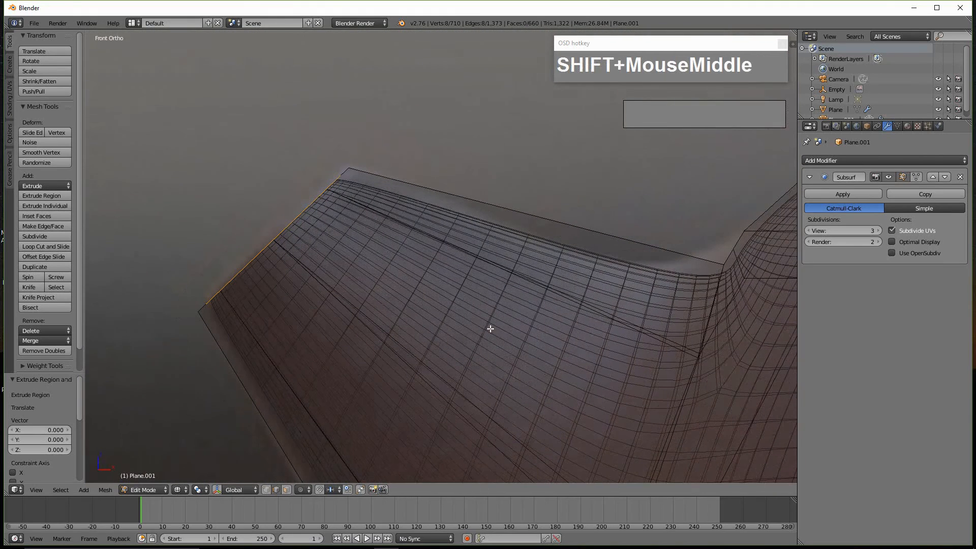
pyautogui.press('g')
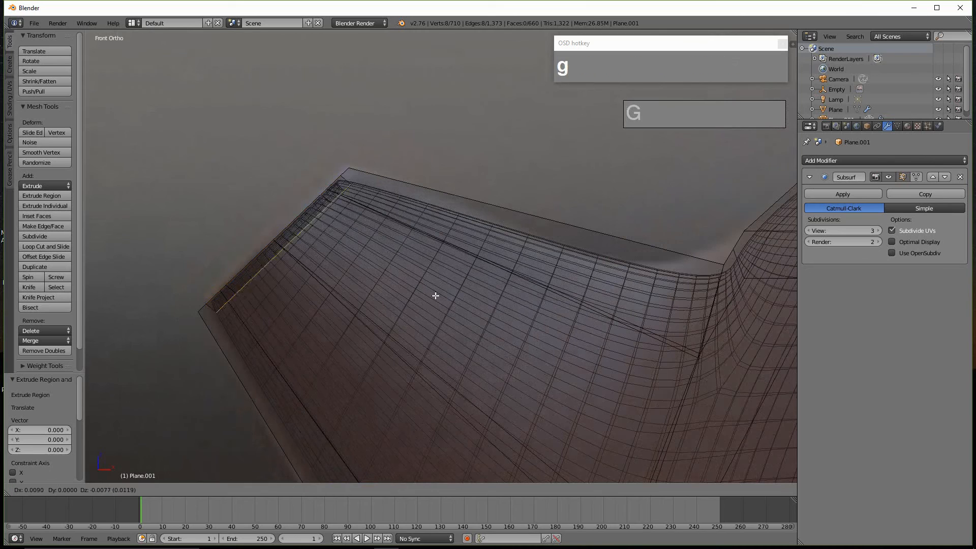
pyautogui.click(468, 326)
pyautogui.scroll(-2, 469, 327)
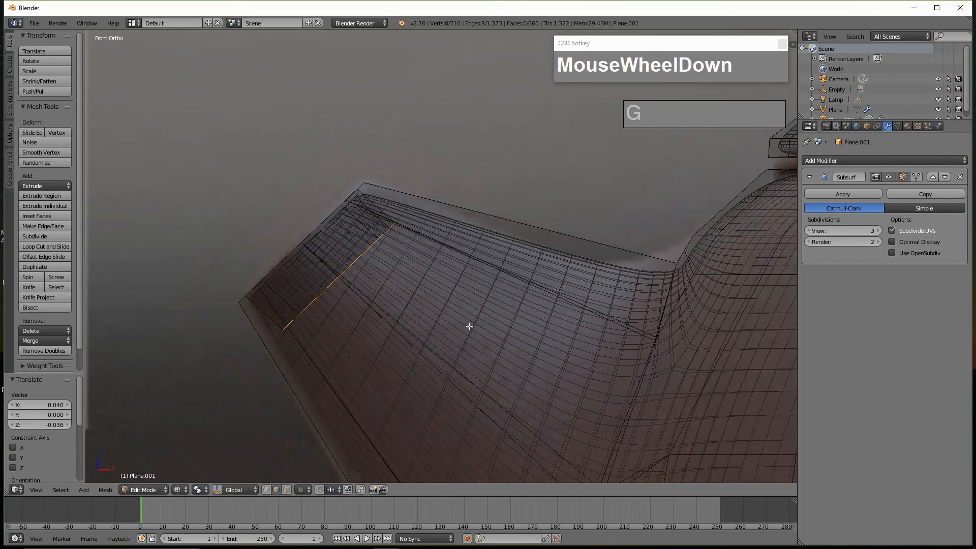
# Step: Add three supporting loop cuts close to the edges of the spout's rim and return to Object Mode
pyautogui.press('Tab')
pyautogui.moveTo(469, 325)
pyautogui.mouseDown(button='middle')
pyautogui.moveTo(581, 360)
pyautogui.moveTo(523, 318)
pyautogui.mouseUp(button='middle')
pyautogui.press('z')
pyautogui.scroll(4, 600, 351)
pyautogui.scroll(2, 566, 345)
pyautogui.press('Tab')
pyautogui.scroll(2, 617, 339)
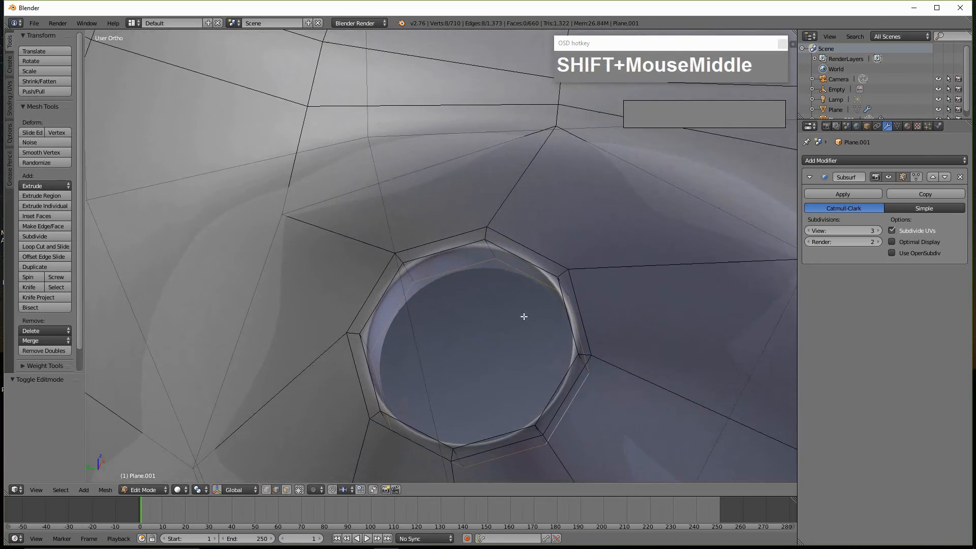
pyautogui.scroll(2, 566, 322)
pyautogui.keyDown('shift'); pyautogui.moveTo(578, 290); pyautogui.dragTo(435, 287, button='middle'); pyautogui.keyUp('shift')
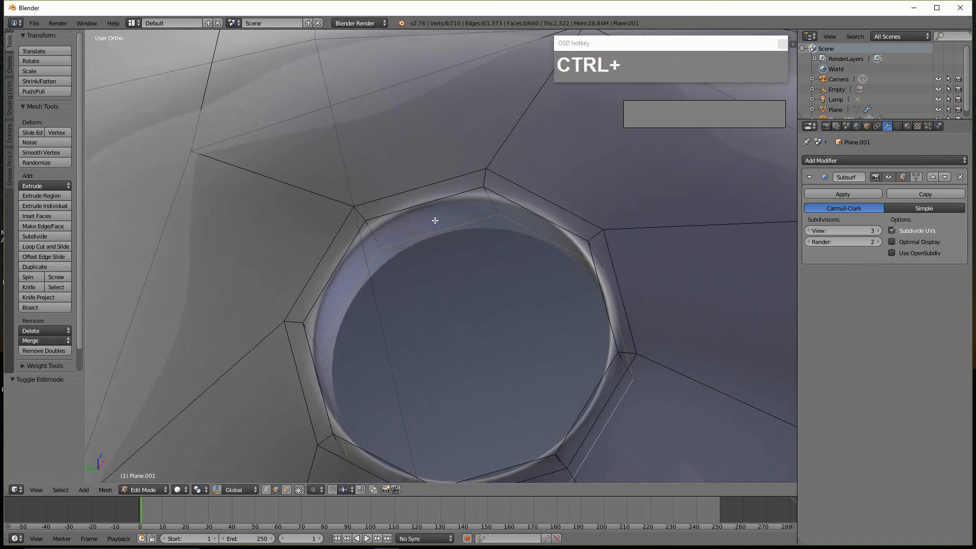
pyautogui.hotkey('ctrl', 'r')
pyautogui.moveTo(367, 229); pyautogui.dragTo(360, 217)
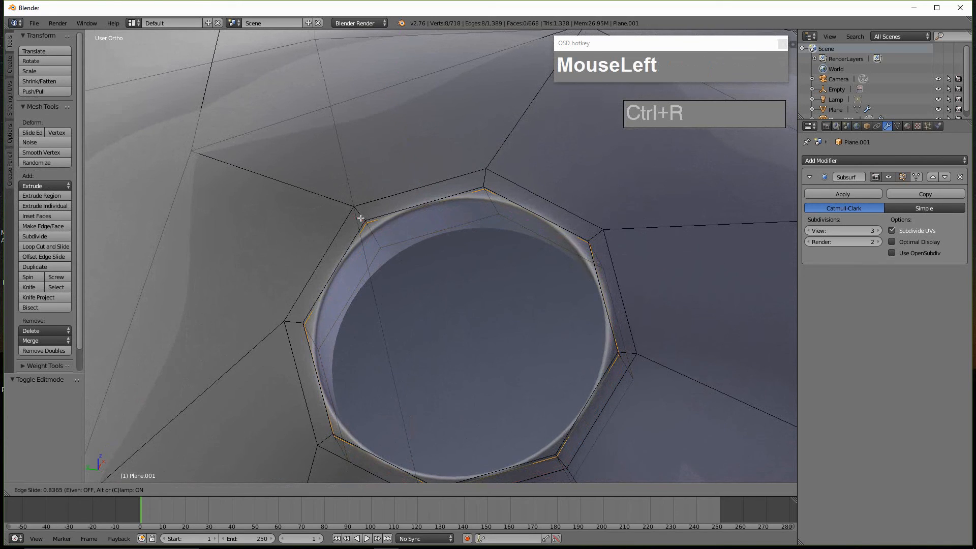
pyautogui.hotkey('ctrl', 'r')
pyautogui.moveTo(358, 208); pyautogui.dragTo(349, 205)
pyautogui.scroll(-2, 500, 237)
pyautogui.hotkey('ctrl', 'r')
pyautogui.moveTo(588, 327); pyautogui.dragTo(455, 277)
pyautogui.press('Tab')
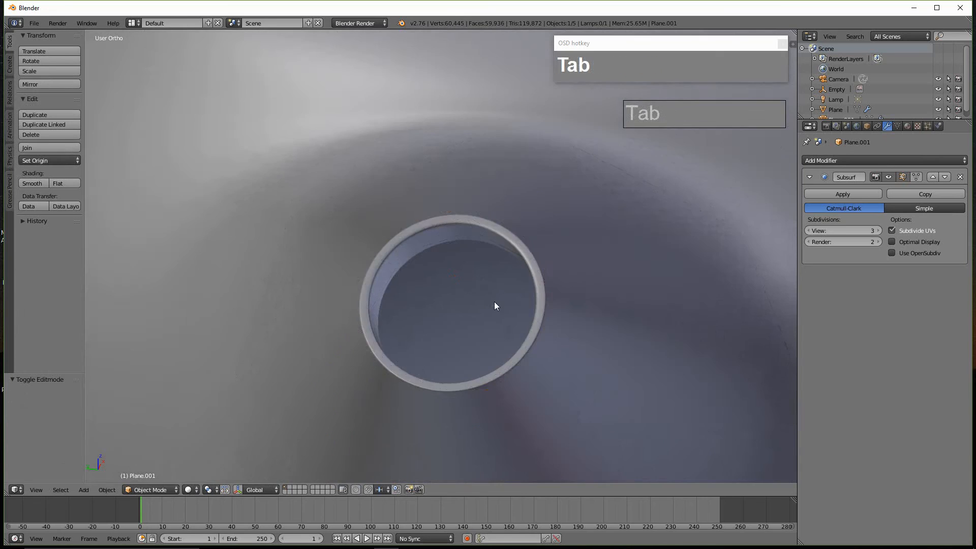
# Step: Switch to face selection in Edit Mode and select the ring of faces on the spout opening's inner wall
pyautogui.scroll(-3, 494, 306)
pyautogui.moveTo(494, 304)
pyautogui.mouseDown(button='middle')
pyautogui.moveTo(459, 284)
pyautogui.moveTo(334, 275)
pyautogui.moveTo(339, 288)
pyautogui.moveTo(377, 278)
pyautogui.moveTo(382, 266)
pyautogui.mouseUp(button='middle')
pyautogui.scroll(4, 339, 289)
pyautogui.hotkey('ctrl', 'Tab')
pyautogui.press('Tab')
pyautogui.hotkey('ctrl', 'Tab')
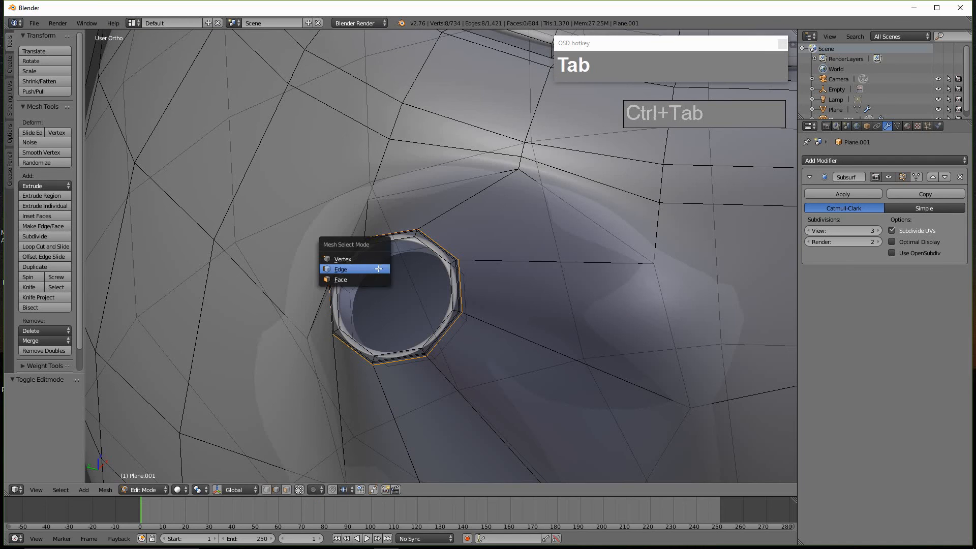
pyautogui.click(364, 280)
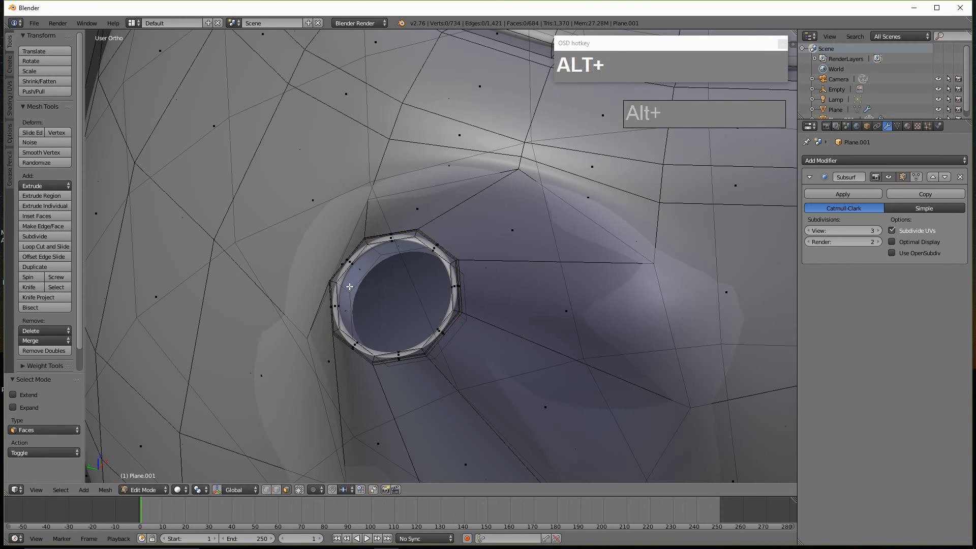
pyautogui.scroll(3, 349, 286)
pyautogui.keyDown('alt'); pyautogui.rightClick(357, 259); pyautogui.keyUp('alt')
pyautogui.moveTo(380, 274); pyautogui.dragTo(400, 304, button='middle')
pyautogui.press('s')
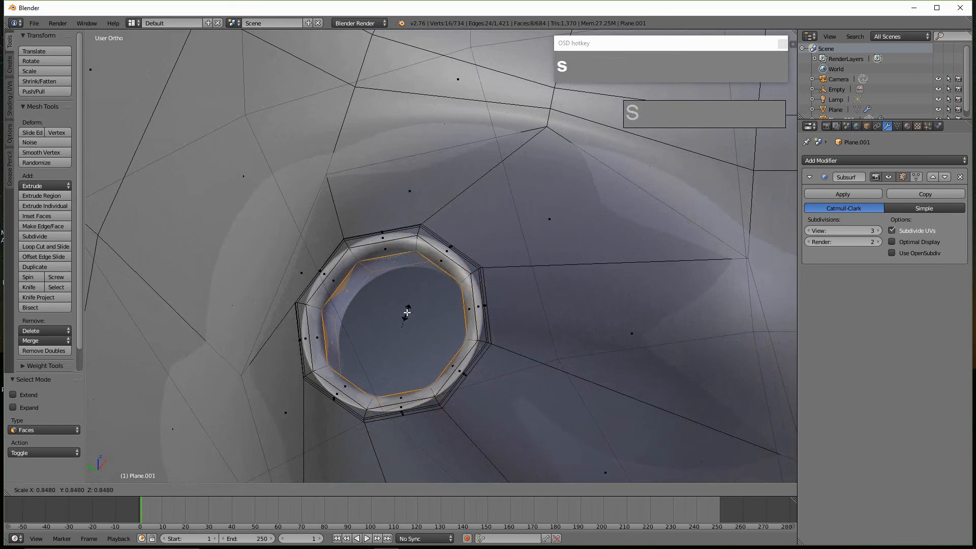
pyautogui.press('ctrl+KP_Add')
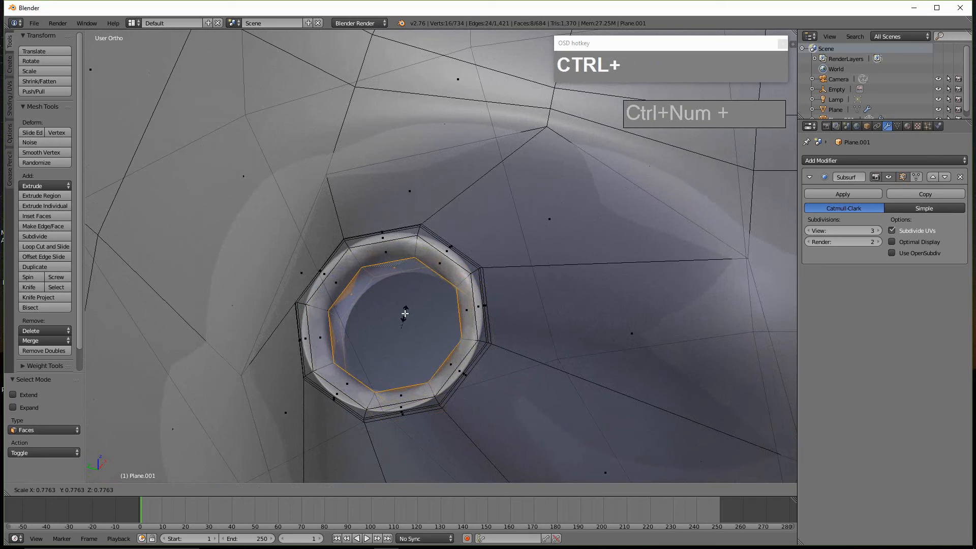
pyautogui.rightClick(412, 311)
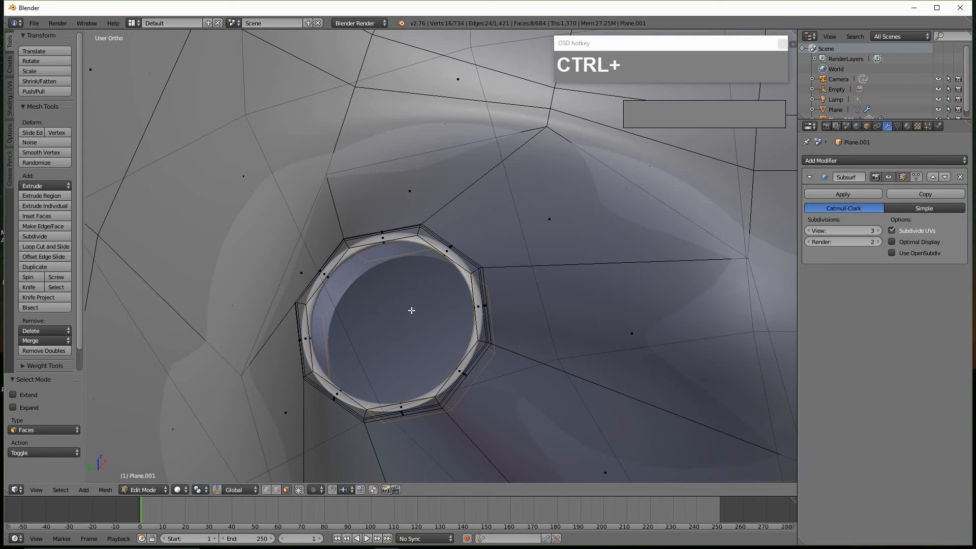
# Step: Grow the selection by one ring of faces and scale it to 0.788 to thicken the spout's rim, viewing the spout from the front
pyautogui.press('ctrl+KP_Add')
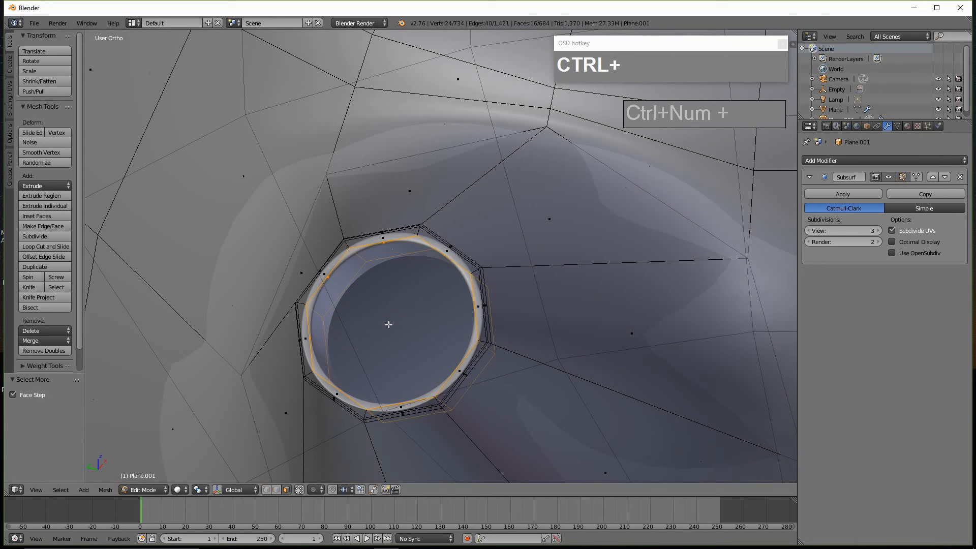
pyautogui.press('s')
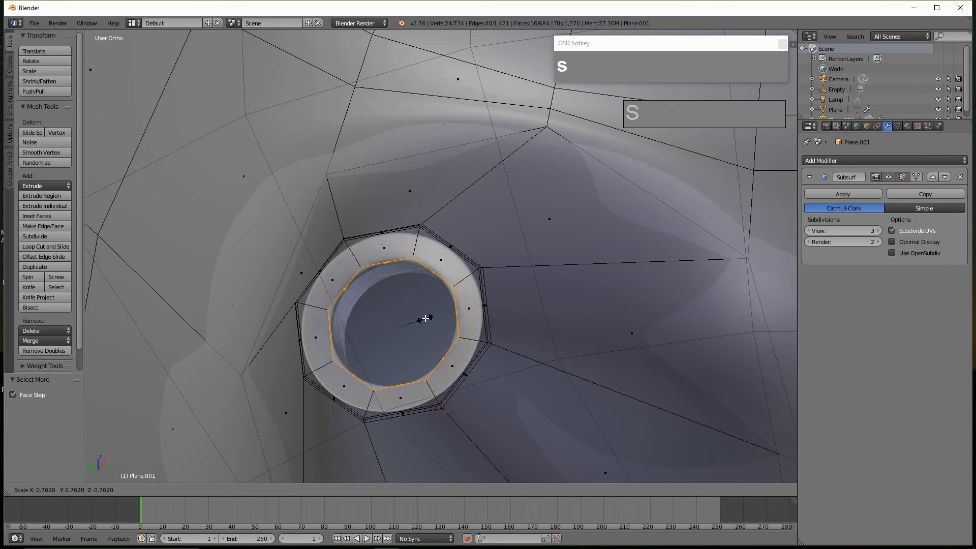
pyautogui.click(425, 318)
pyautogui.moveTo(424, 319); pyautogui.dragTo(411, 317, button='middle')
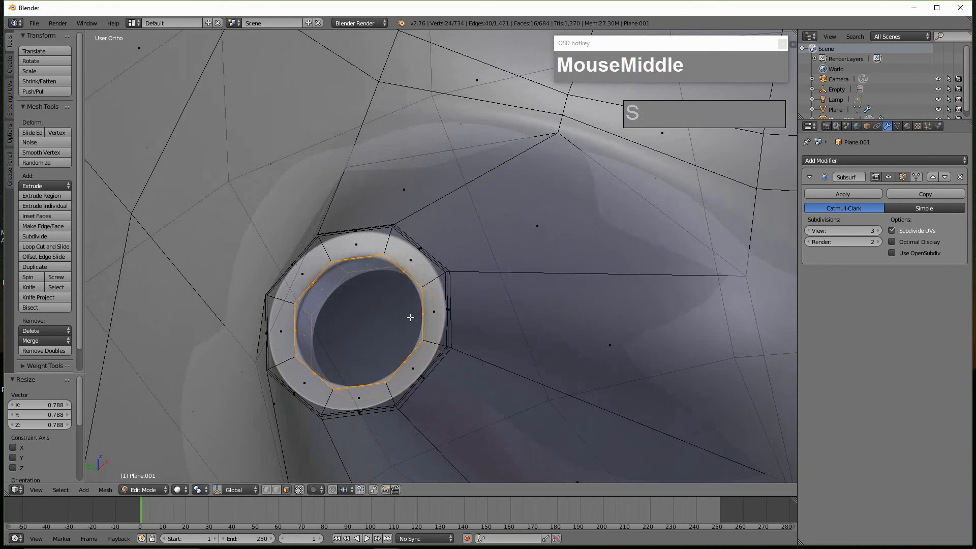
pyautogui.press('KP_3')
pyautogui.press('KP_1')
pyautogui.keyDown('shift'); pyautogui.moveTo(361, 299); pyautogui.dragTo(385, 294, button='middle'); pyautogui.keyUp('shift')
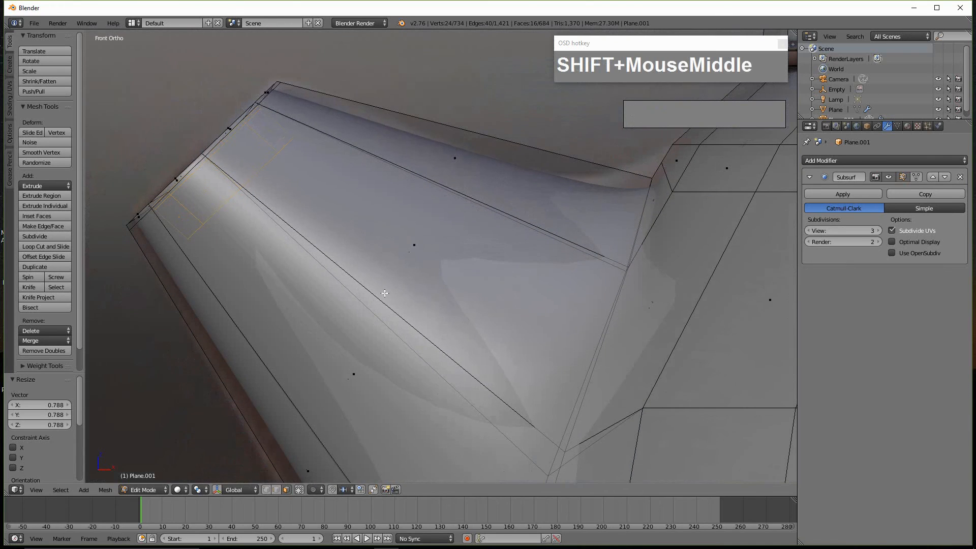
# Step: Move the spout rim's selected inner faces by -0.0009 in X and 0.004 in Z, and return to Object Mode
pyautogui.press('g')
pyautogui.click(340, 244)
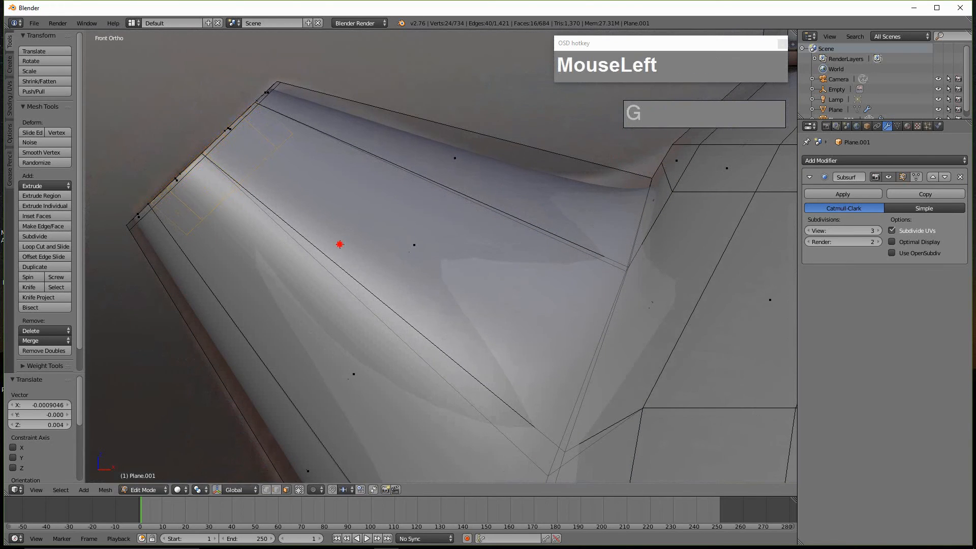
pyautogui.scroll(-2, 360, 262)
pyautogui.moveTo(360, 262)
pyautogui.mouseDown(button='middle')
pyautogui.moveTo(420, 301)
pyautogui.moveTo(459, 308)
pyautogui.mouseUp(button='middle')
pyautogui.press('Tab')
pyautogui.hotkey('shift', 'Tab')
pyautogui.hotkey('ctrl', 'Tab')
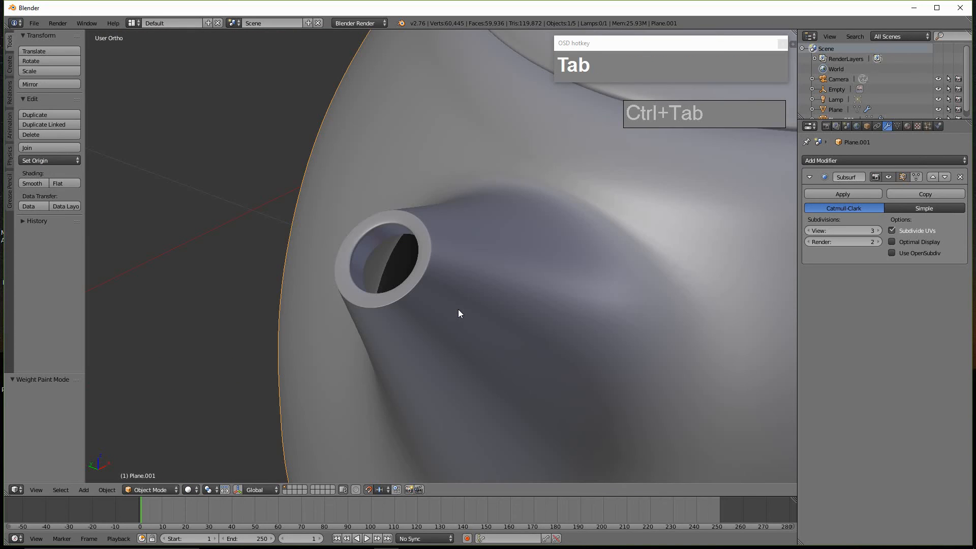
# Step: Compare the whole teapot's outline with the reference photo in front view
pyautogui.scroll(-2, 473, 310)
pyautogui.moveTo(484, 311)
pyautogui.mouseDown(button='middle')
pyautogui.moveTo(549, 304)
pyautogui.moveTo(501, 279)
pyautogui.moveTo(518, 316)
pyautogui.moveTo(472, 311)
pyautogui.mouseUp(button='middle')
pyautogui.scroll(-3, 505, 292)
pyautogui.keyDown('shift'); pyautogui.moveTo(473, 311); pyautogui.dragTo(584, 386, button='middle'); pyautogui.keyUp('shift')
pyautogui.press('KP_1')
pyautogui.scroll(4, 480, 319)
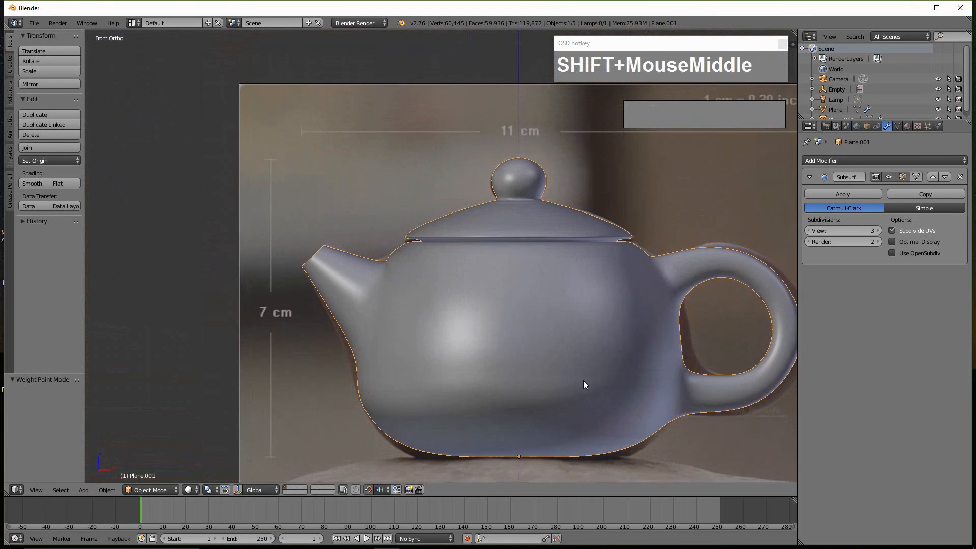
pyautogui.scroll(-2, 591, 379)
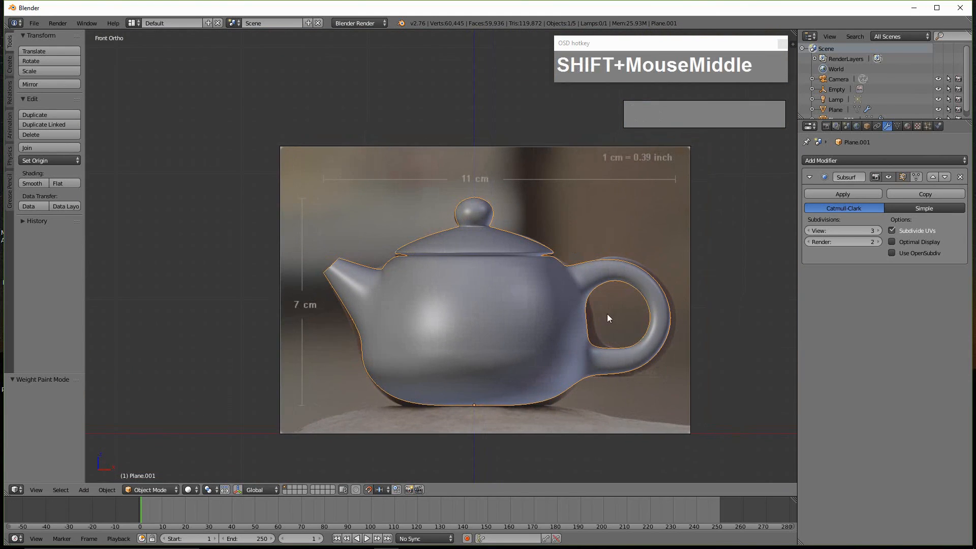
pyautogui.scroll(2, 561, 305)
# Step: Select the lid's linked geometry in Edit Mode and try to separate the selection into its own object
pyautogui.press('Tab')
pyautogui.moveTo(560, 304); pyautogui.dragTo(523, 239, button='middle')
pyautogui.scroll(2, 542, 219)
pyautogui.moveTo(618, 193); pyautogui.dragTo(517, 183, button='middle')
pyautogui.scroll(2, 585, 229)
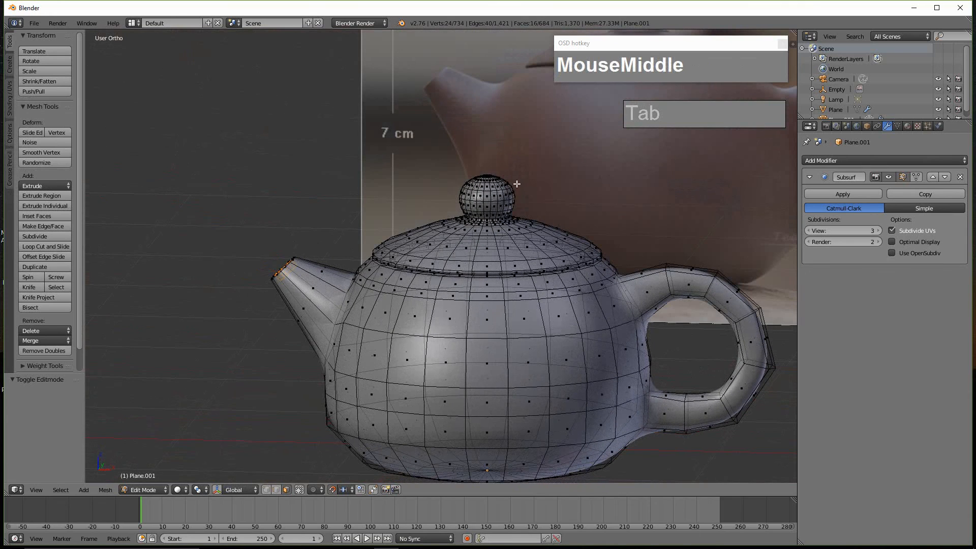
pyautogui.press('l')
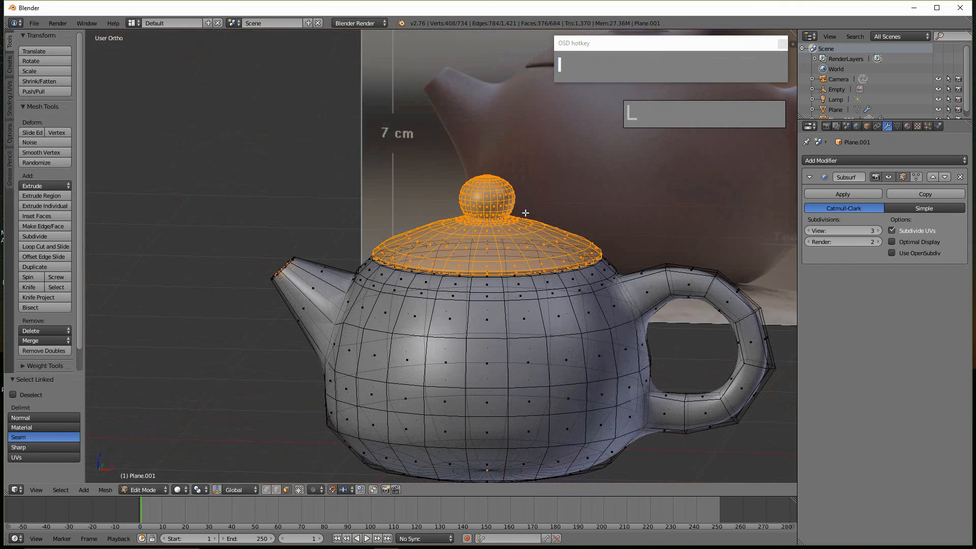
pyautogui.press('p')
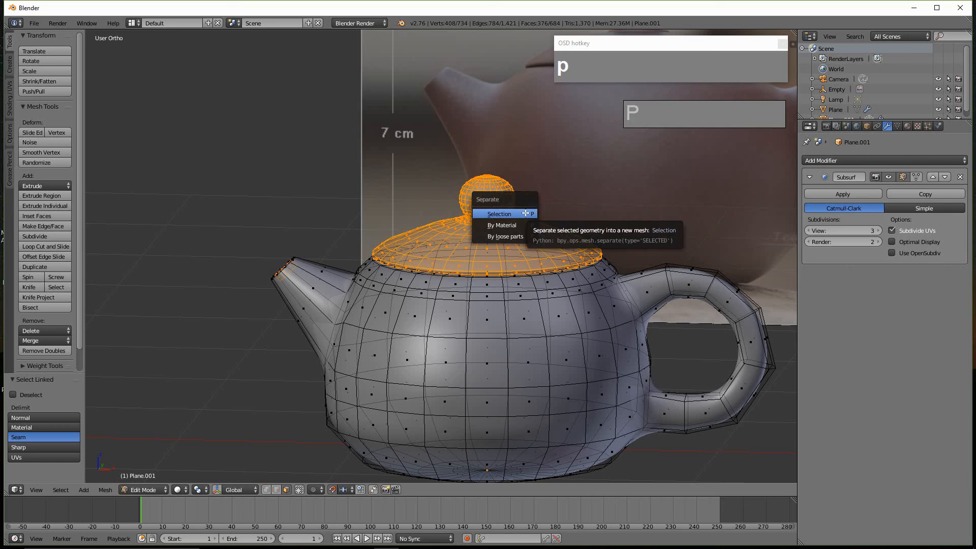
pyautogui.click(511, 213)
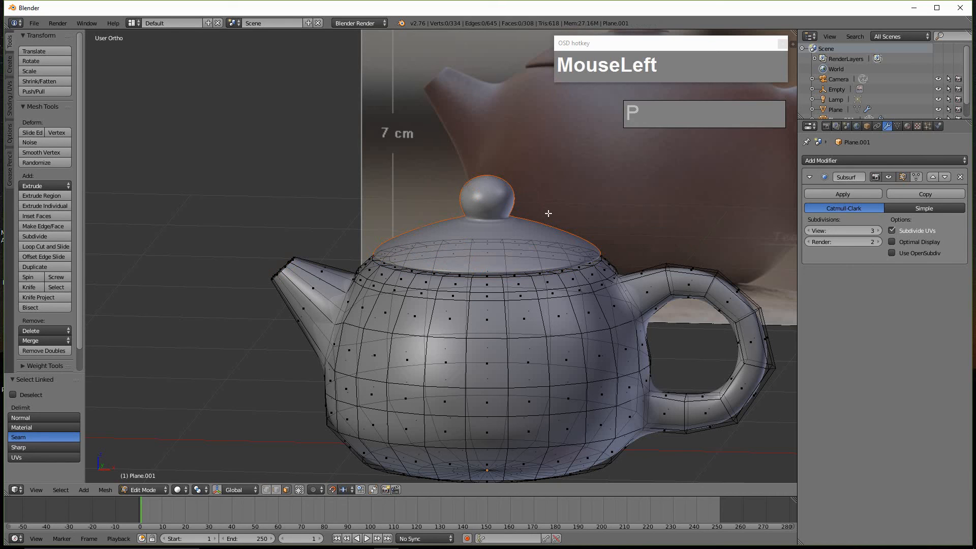
pyautogui.press('Tab')
# Step: Try to pick the separated lid and move it in Object Mode
pyautogui.rightClick(524, 265)
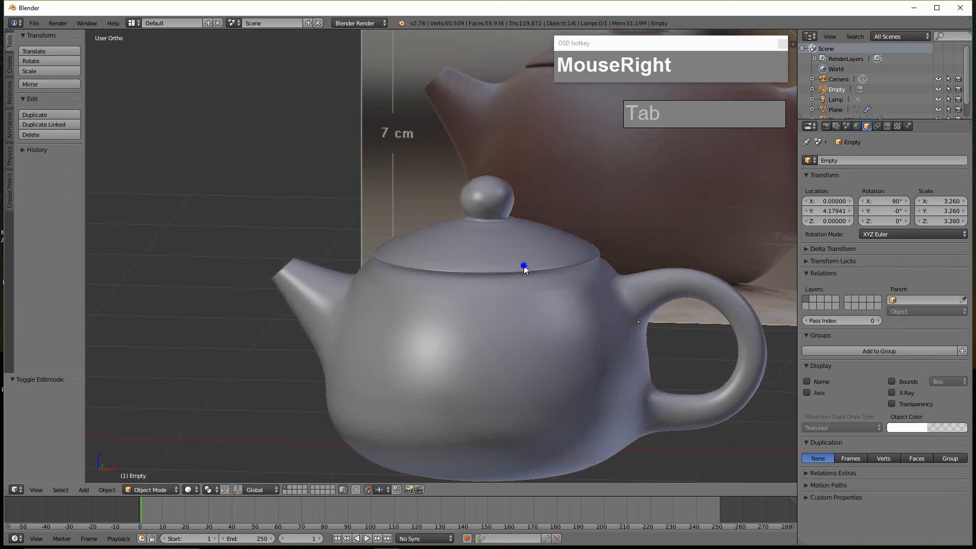
pyautogui.press('g')
pyautogui.scroll(-1, 520, 241)
pyautogui.scroll(1, 520, 241)
pyautogui.rightClick(522, 237)
pyautogui.rightClick(524, 233)
pyautogui.scroll(-1, 523, 236)
pyautogui.scroll(-2, 523, 235)
pyautogui.rightClick(493, 241)
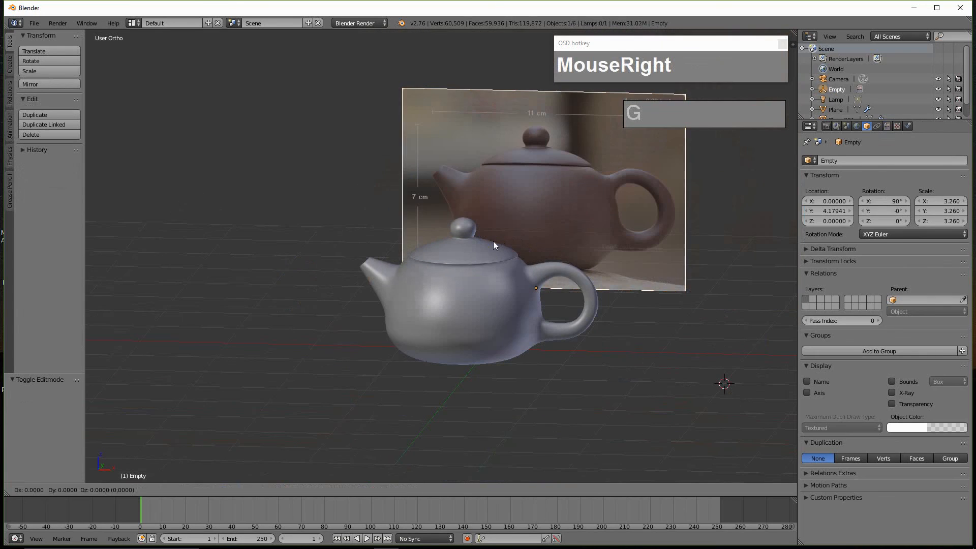
pyautogui.rightClick(478, 256)
pyautogui.press('g')
pyautogui.moveTo(462, 245); pyautogui.dragTo(264, 331, button='middle')
pyautogui.rightClick(526, 251)
pyautogui.scroll(3, 524, 279)
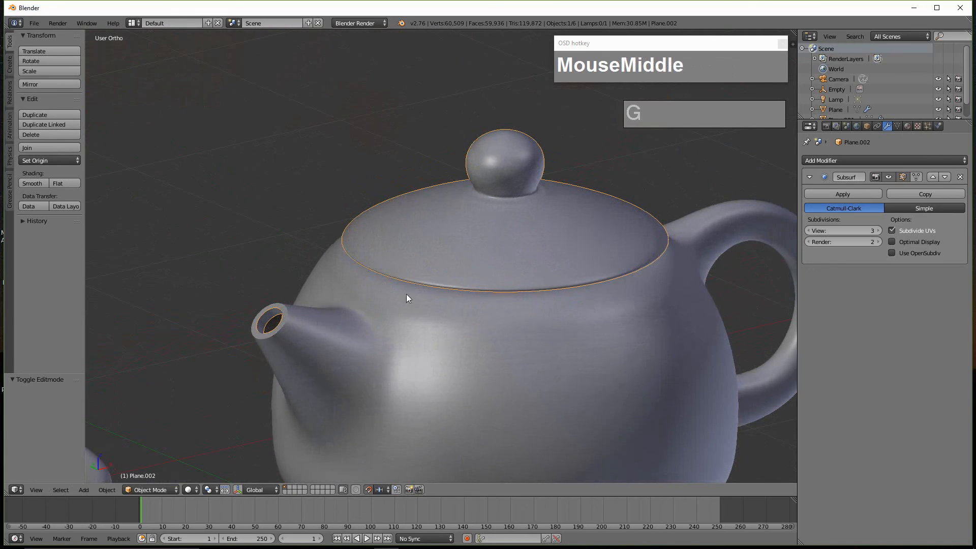
# Step: Check the separated lid's mesh in Edit Mode, and switch to editing the teapot body
pyautogui.press('Tab')
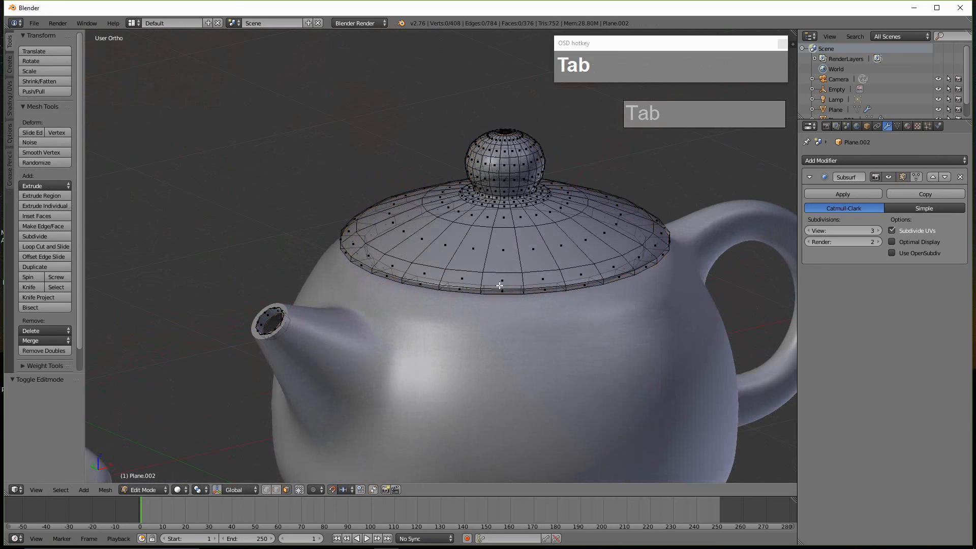
pyautogui.hotkey('ctrl', 'z')
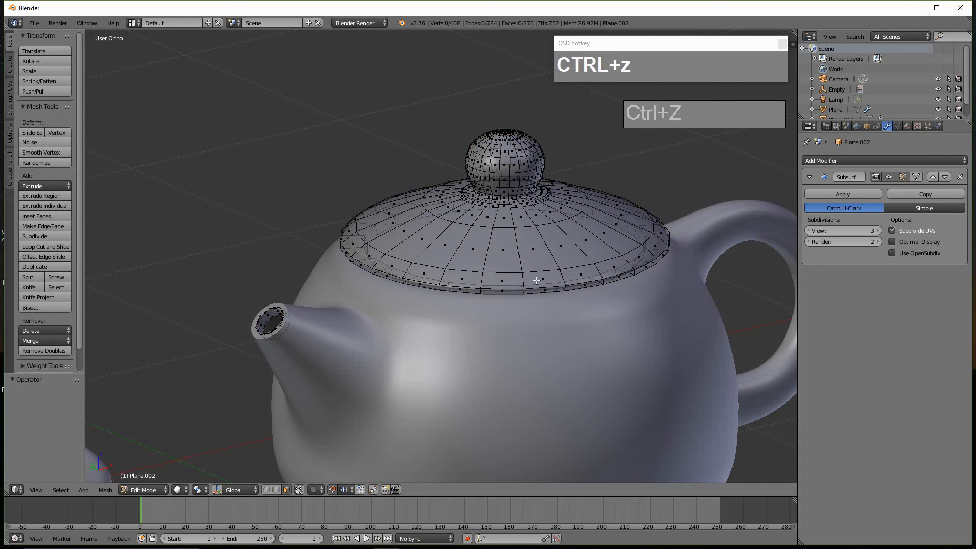
pyautogui.press('Tab')
pyautogui.rightClick(553, 349)
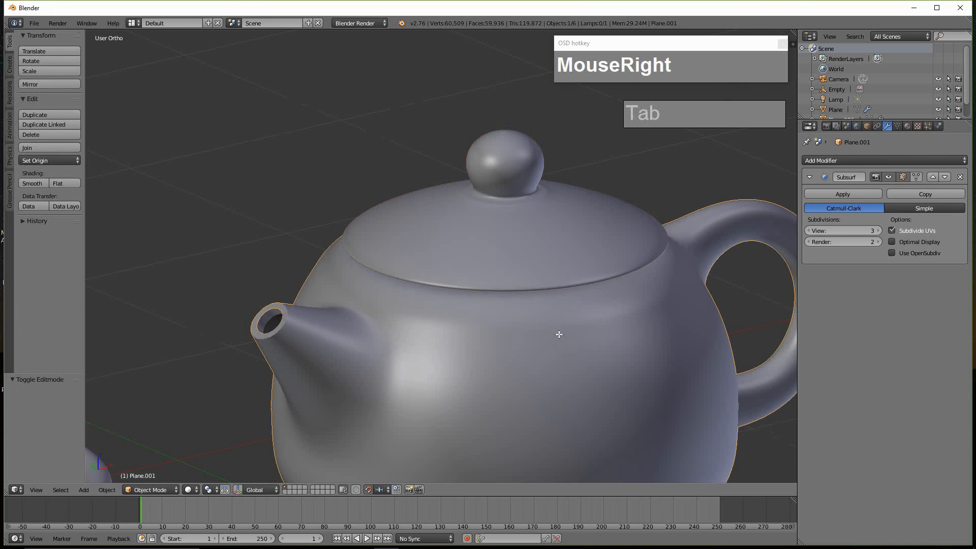
pyautogui.press('Tab')
# Step: Undo the recent actions back to before the lid's separation
pyautogui.hotkey('ctrl', 'z')
pyautogui.hotkey('ctrl', 'z')
pyautogui.hotkey('ctrl', 'z')
pyautogui.hotkey('ctrl', 'z')
pyautogui.hotkey('ctrl', 'z')
pyautogui.hotkey('ctrl', 'z')
pyautogui.hotkey('ctrl', 'z')
pyautogui.hotkey('ctrl', 'z')
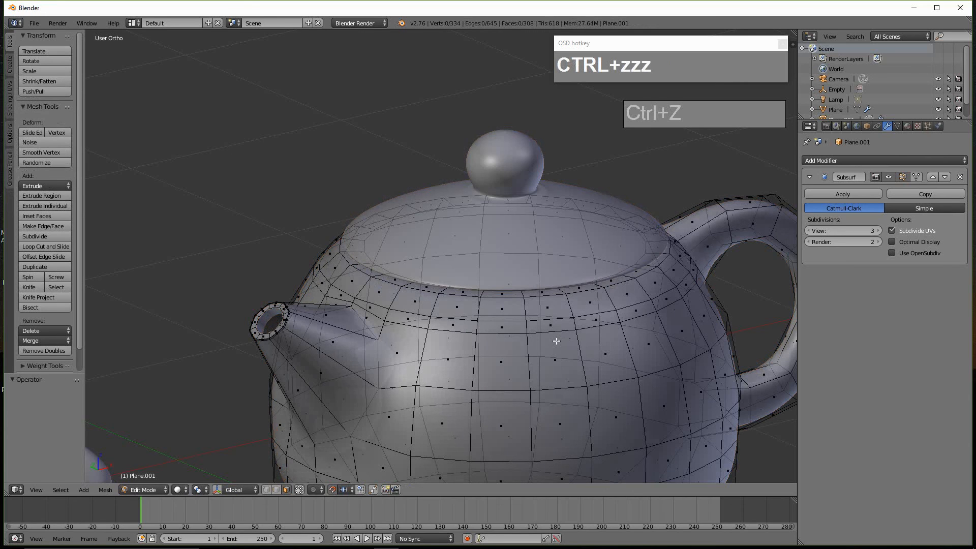
pyautogui.press('Tab')
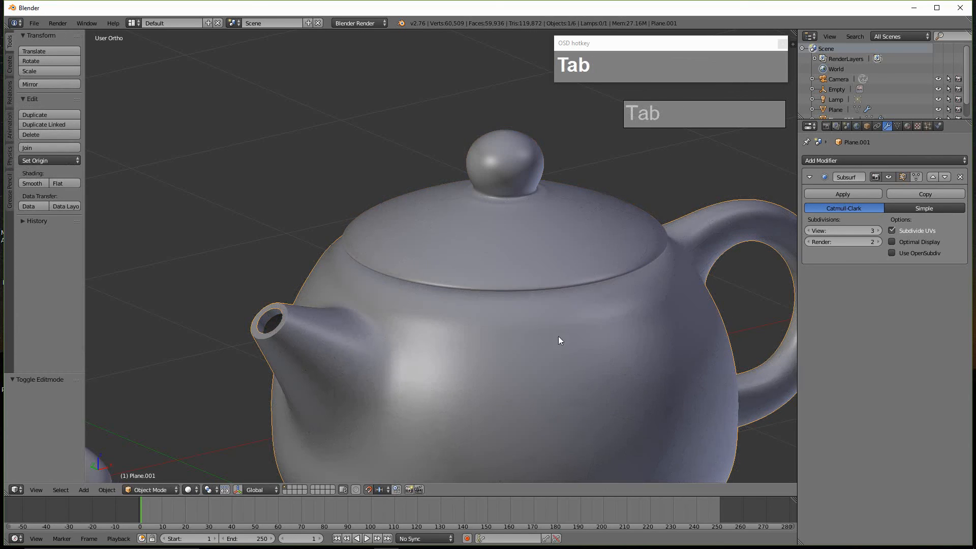
pyautogui.hotkey('ctrl', 'z')
pyautogui.hotkey('ctrl', 'z')
pyautogui.hotkey('ctrl', 'z')
pyautogui.hotkey('ctrl', 'z')
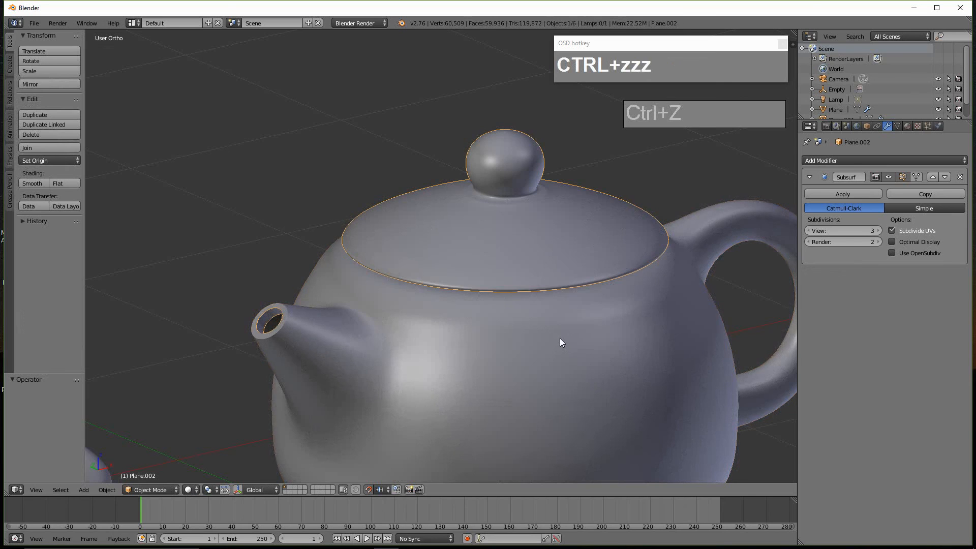
pyautogui.rightClick(536, 242)
pyautogui.hotkey('ctrl', 'z')
pyautogui.hotkey('ctrl', 'z')
pyautogui.hotkey('ctrl', 'z')
pyautogui.hotkey('ctrl', 'z')
pyautogui.hotkey('ctrl', 'z')
pyautogui.hotkey('ctrl', 'z')
pyautogui.moveTo(577, 339)
pyautogui.mouseDown(button='middle')
pyautogui.moveTo(564, 334)
pyautogui.moveTo(578, 336)
pyautogui.mouseUp(button='middle')
# Step: Deselect everything in Edit Mode, select only the lid's linked geometry and separate it into its own object
pyautogui.press('Tab')
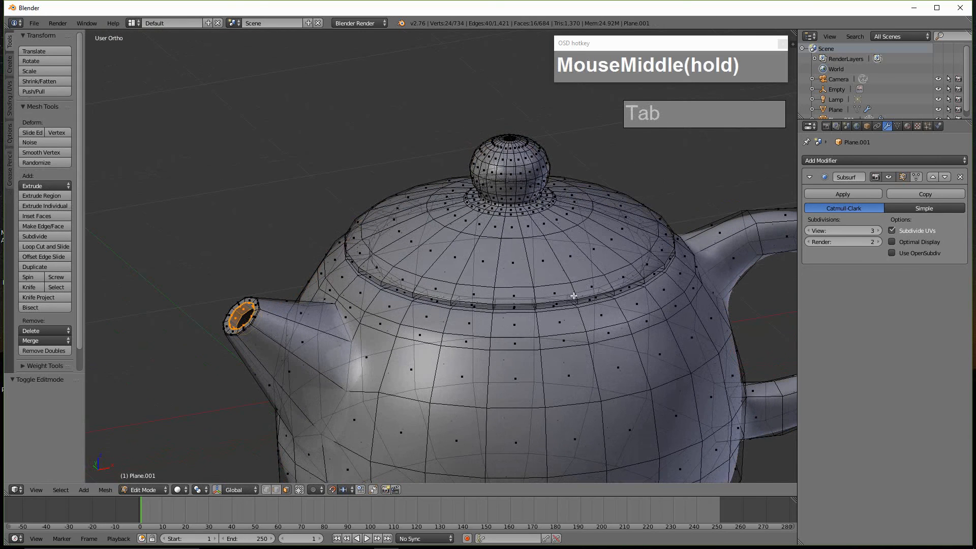
pyautogui.moveTo(573, 295); pyautogui.dragTo(574, 296, button='middle')
pyautogui.keyDown('shift'); pyautogui.moveTo(290, 328); pyautogui.dragTo(319, 193, button='middle'); pyautogui.keyUp('shift')
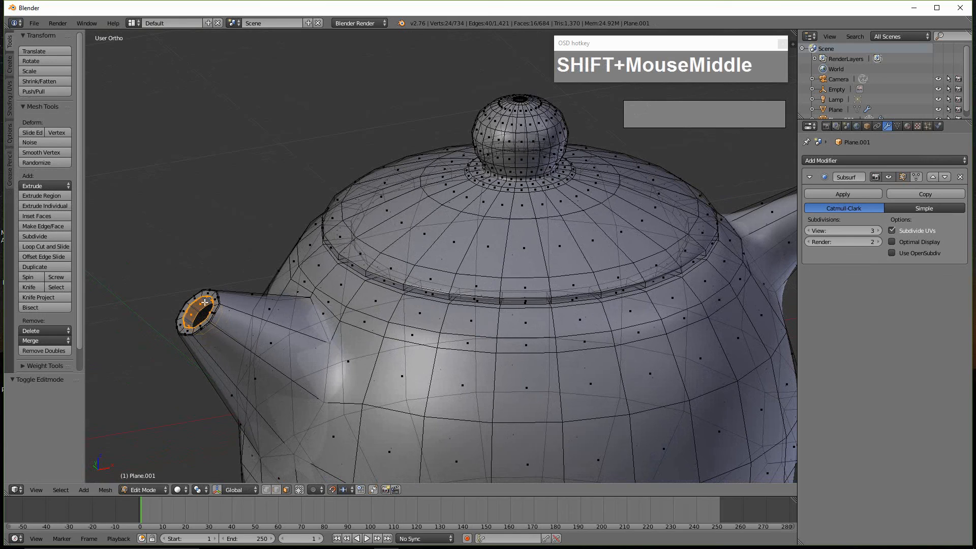
pyautogui.scroll(-2, 204, 315)
pyautogui.keyDown('shift'); pyautogui.moveTo(417, 232); pyautogui.dragTo(383, 249, button='middle'); pyautogui.keyUp('shift')
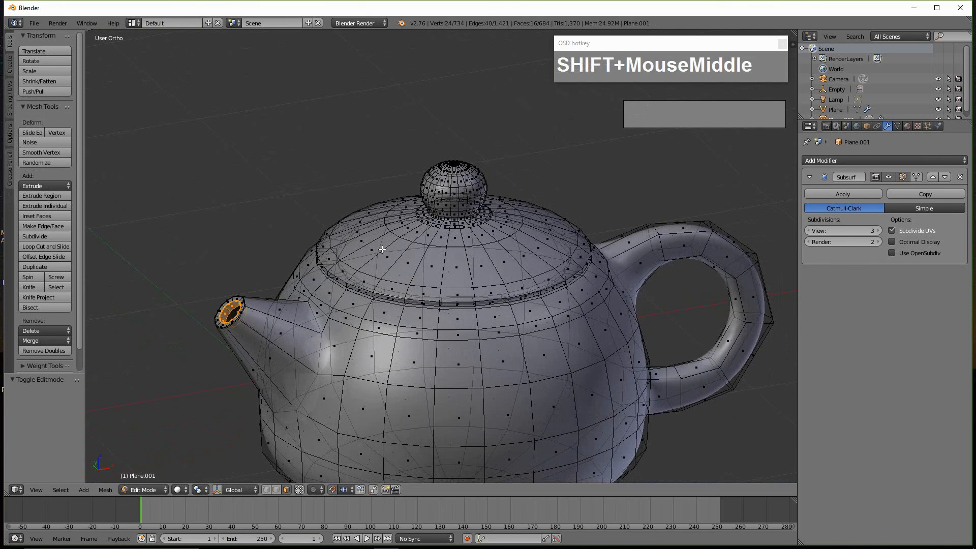
pyautogui.press('a')
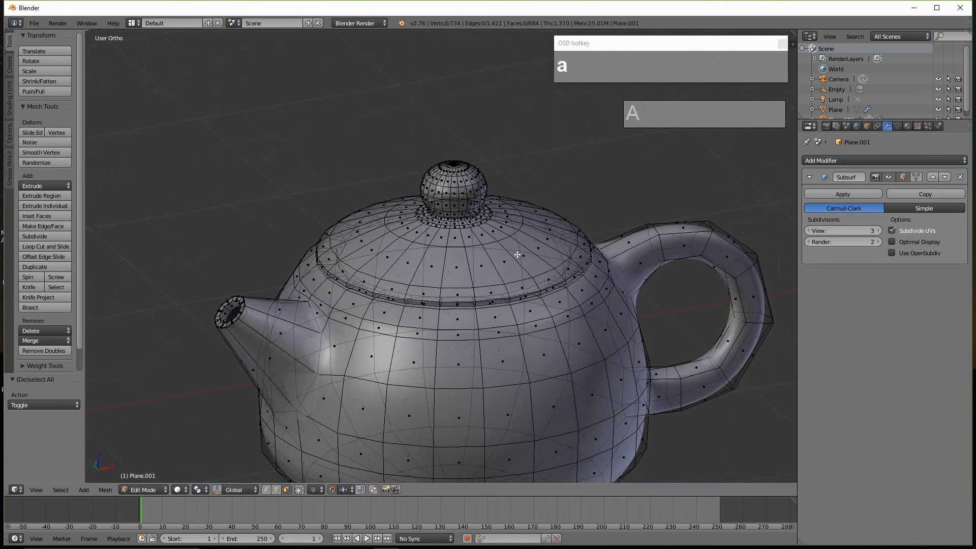
pyautogui.press('l')
pyautogui.moveTo(521, 279); pyautogui.dragTo(474, 277, button='middle')
pyautogui.press('p')
pyautogui.click(492, 247)
pyautogui.scroll(-1, 503, 264)
pyautogui.scroll(-1, 502, 264)
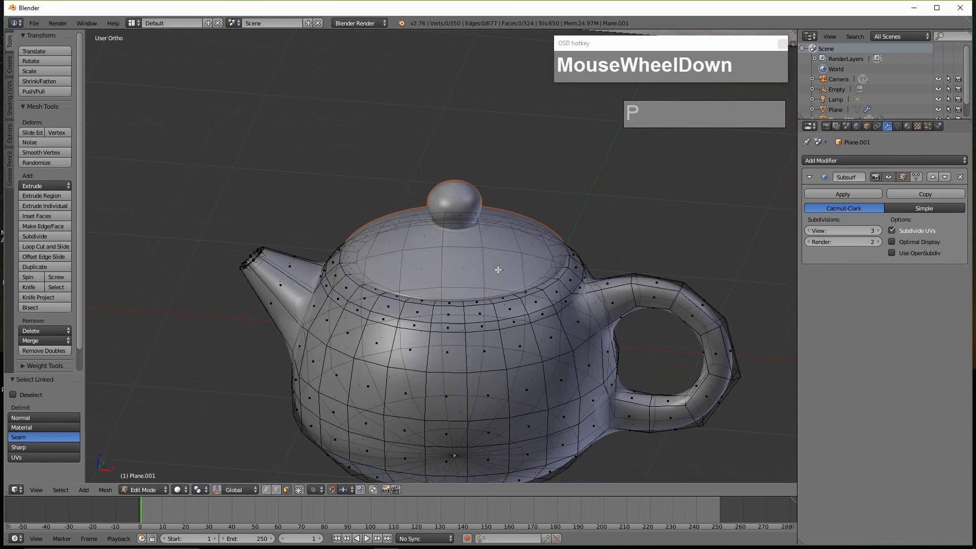
# Step: Return to Object Mode, select the separated lid and try lifting it off the body
pyautogui.press('Tab')
pyautogui.scroll(-3, 497, 269)
pyautogui.rightClick(465, 273)
pyautogui.rightClick(469, 270)
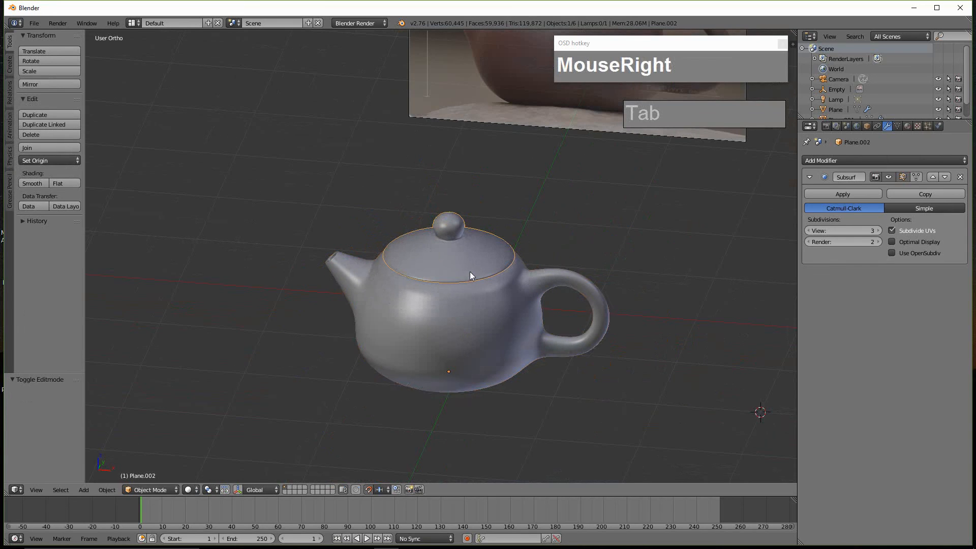
pyautogui.press('g')
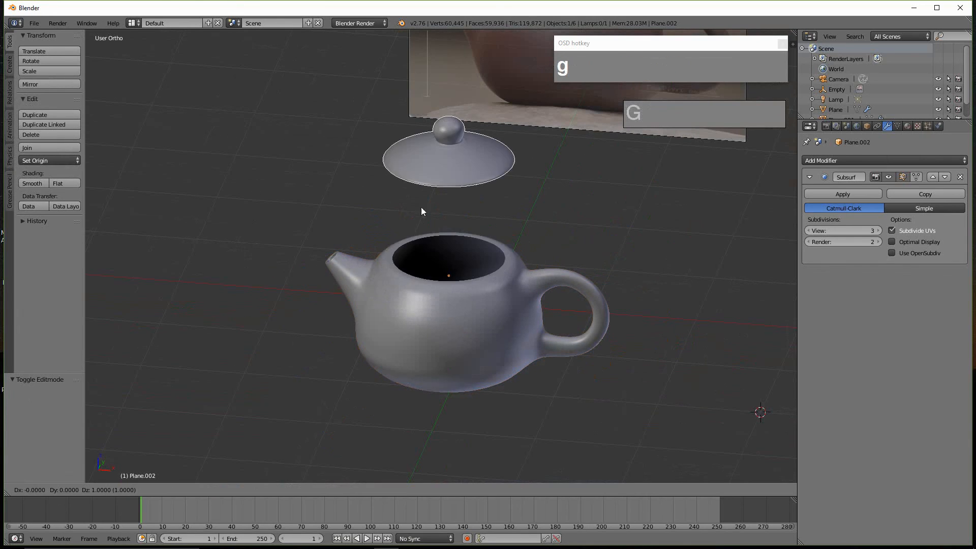
pyautogui.rightClick(494, 251)
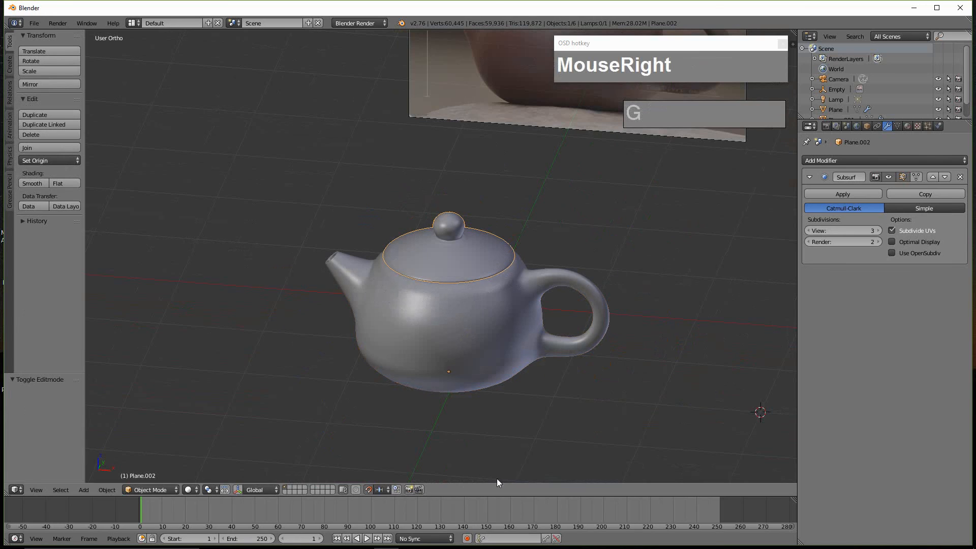
# Step: Turn off snapping and try moving the lid freely
pyautogui.click(368, 490)
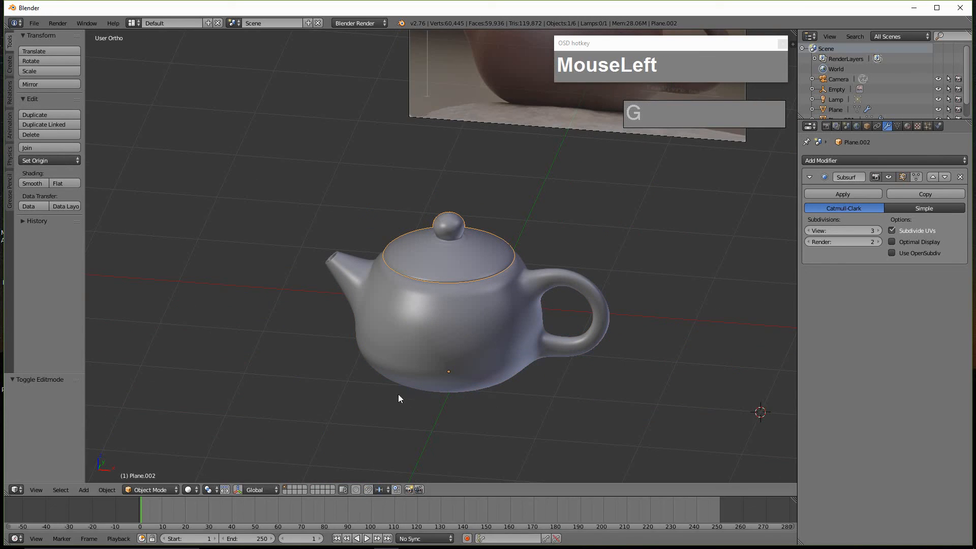
pyautogui.press('g')
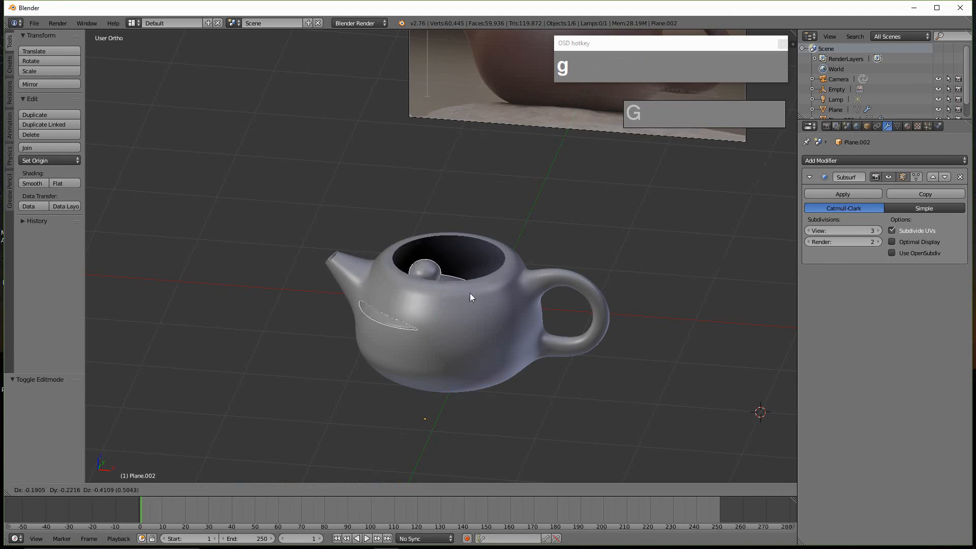
pyautogui.rightClick(469, 290)
# Step: Set the lid's origin to its geometry and try moving the lid again
pyautogui.moveTo(492, 231); pyautogui.dragTo(481, 279, button='middle')
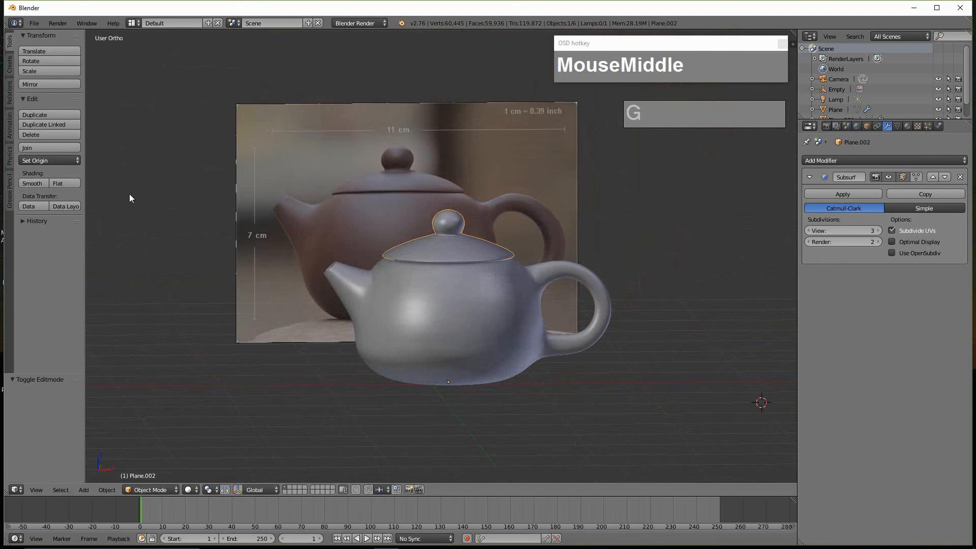
pyautogui.click(55, 160)
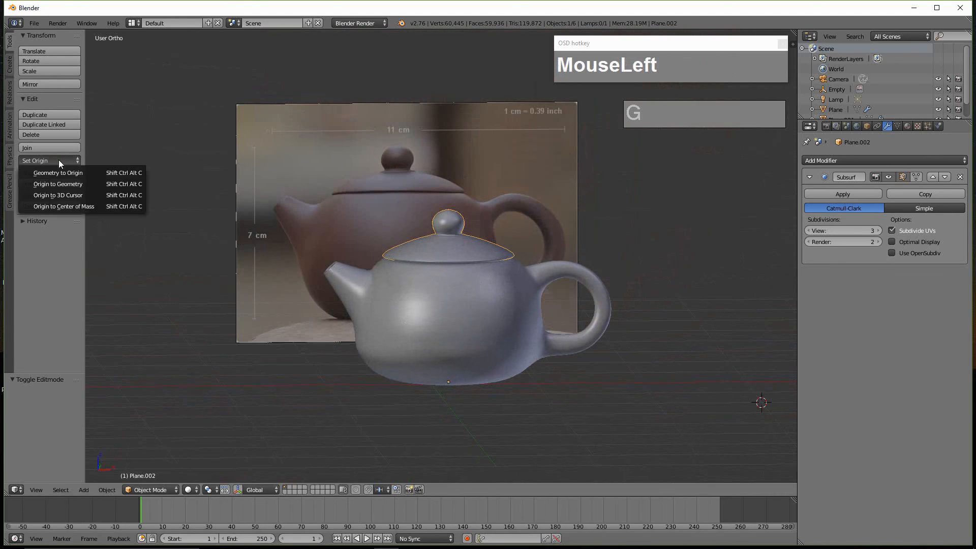
pyautogui.click(73, 184)
pyautogui.moveTo(437, 229); pyautogui.dragTo(497, 325, button='middle')
pyautogui.press('g')
pyautogui.rightClick(468, 215)
# Step: Examine the separated lid and the teapot against the reference photo in front view
pyautogui.scroll(3, 508, 286)
pyautogui.press('KP_1')
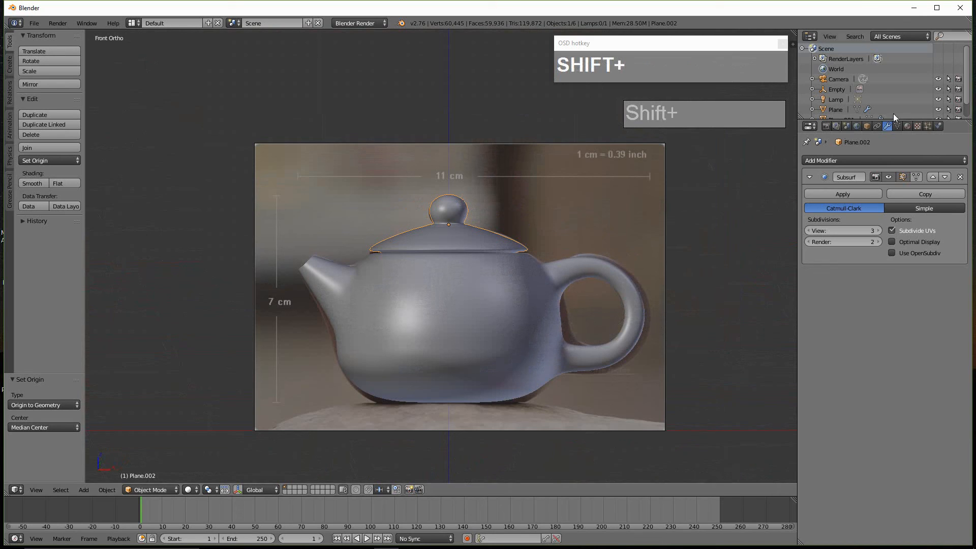
pyautogui.click(887, 127)
pyautogui.keyDown('shift'); pyautogui.moveTo(529, 257); pyautogui.dragTo(589, 196, button='middle'); pyautogui.keyUp('shift')
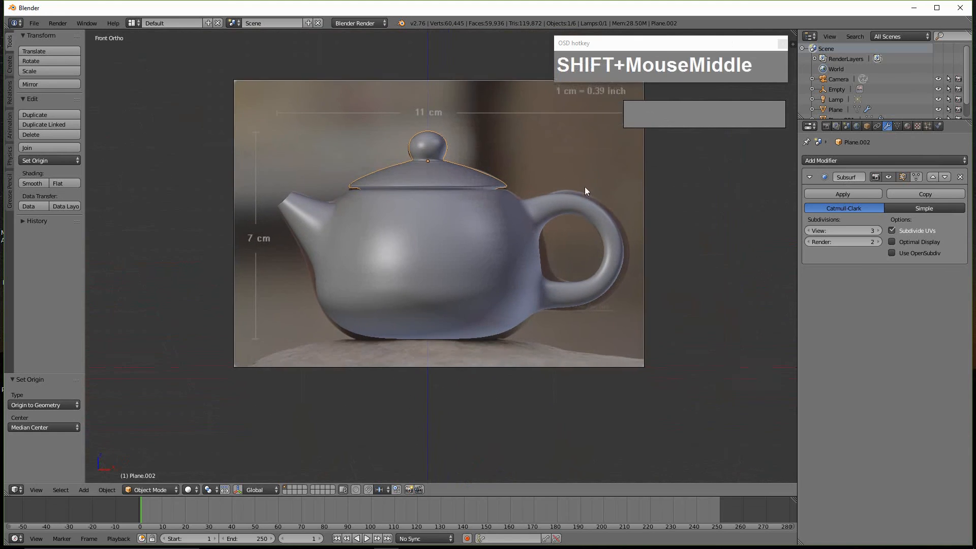
pyautogui.scroll(2, 587, 213)
pyautogui.keyDown('shift'); pyautogui.moveTo(584, 231); pyautogui.dragTo(596, 291, button='middle'); pyautogui.keyUp('shift')
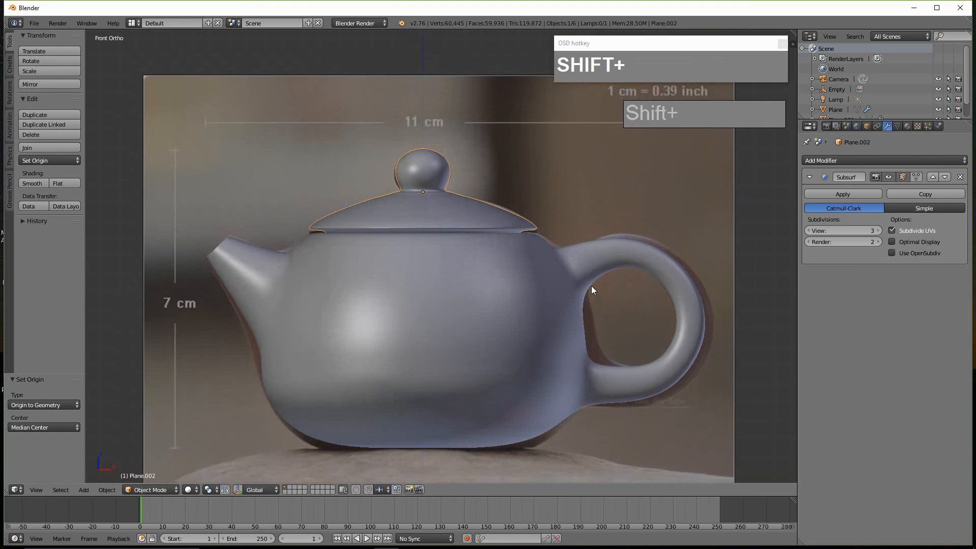